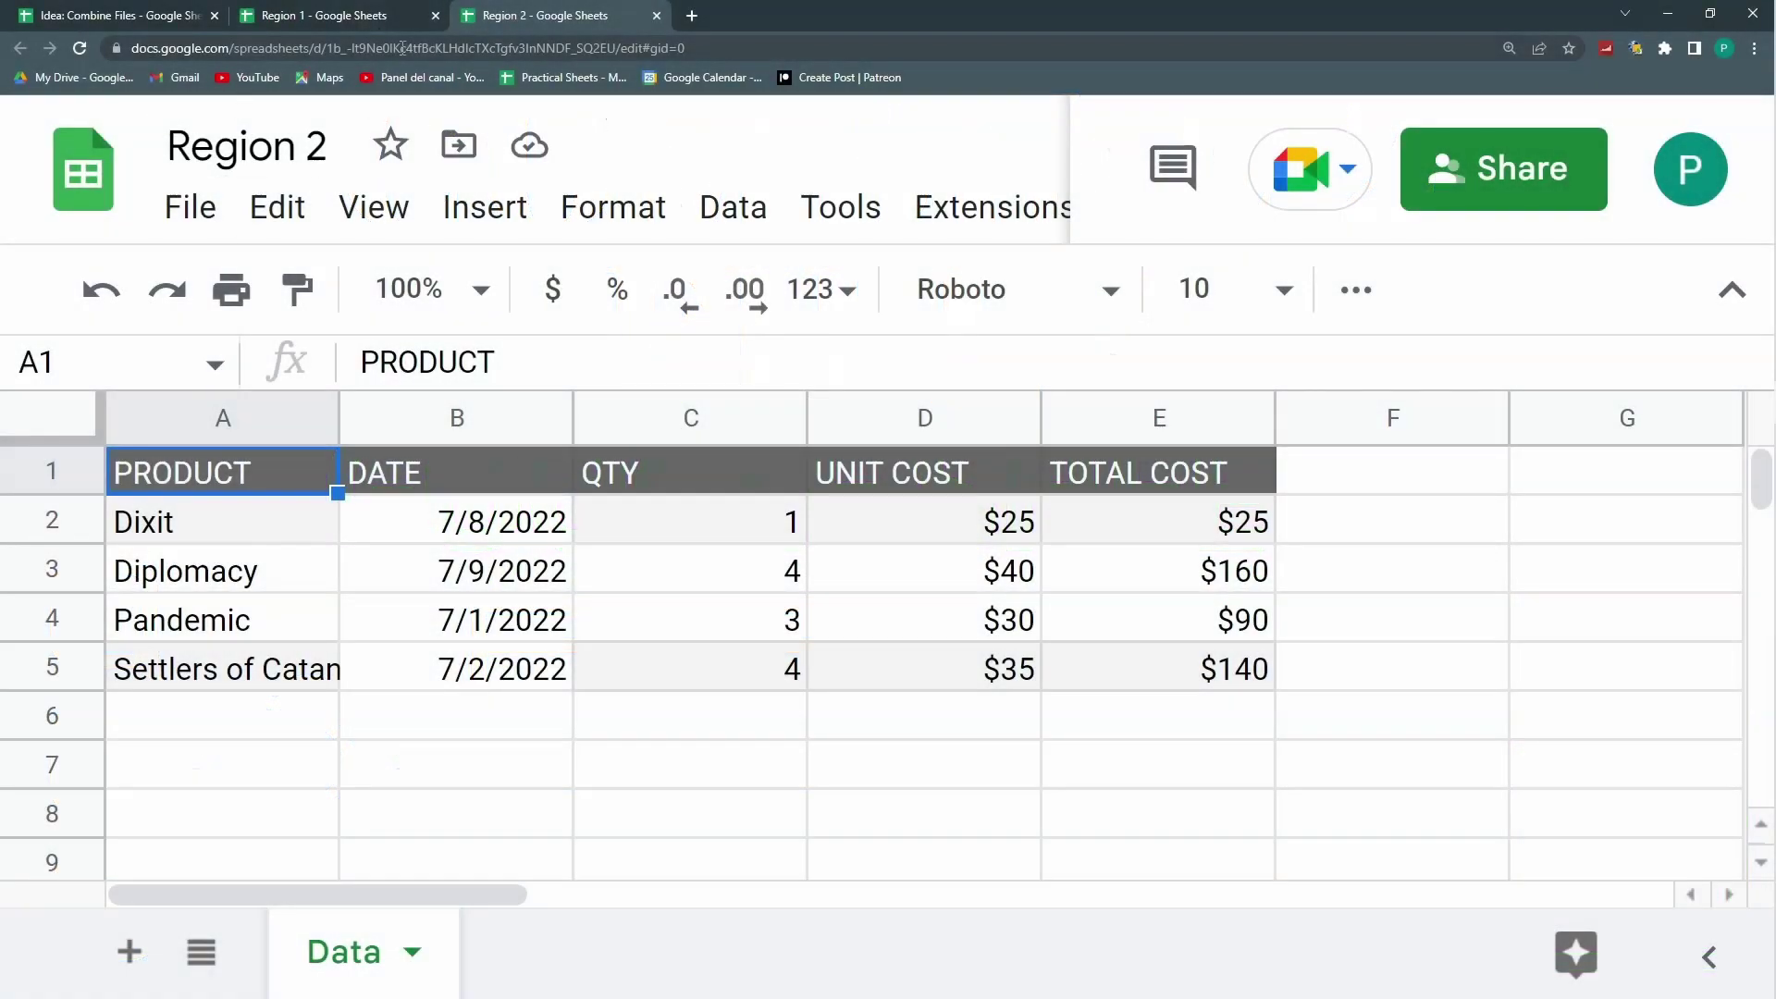
Step: Look over Region 1 and Region 2, then view the combining formula in A1 of Combine Files
left_click(312, 17)
left_click(521, 24)
left_click(153, 14)
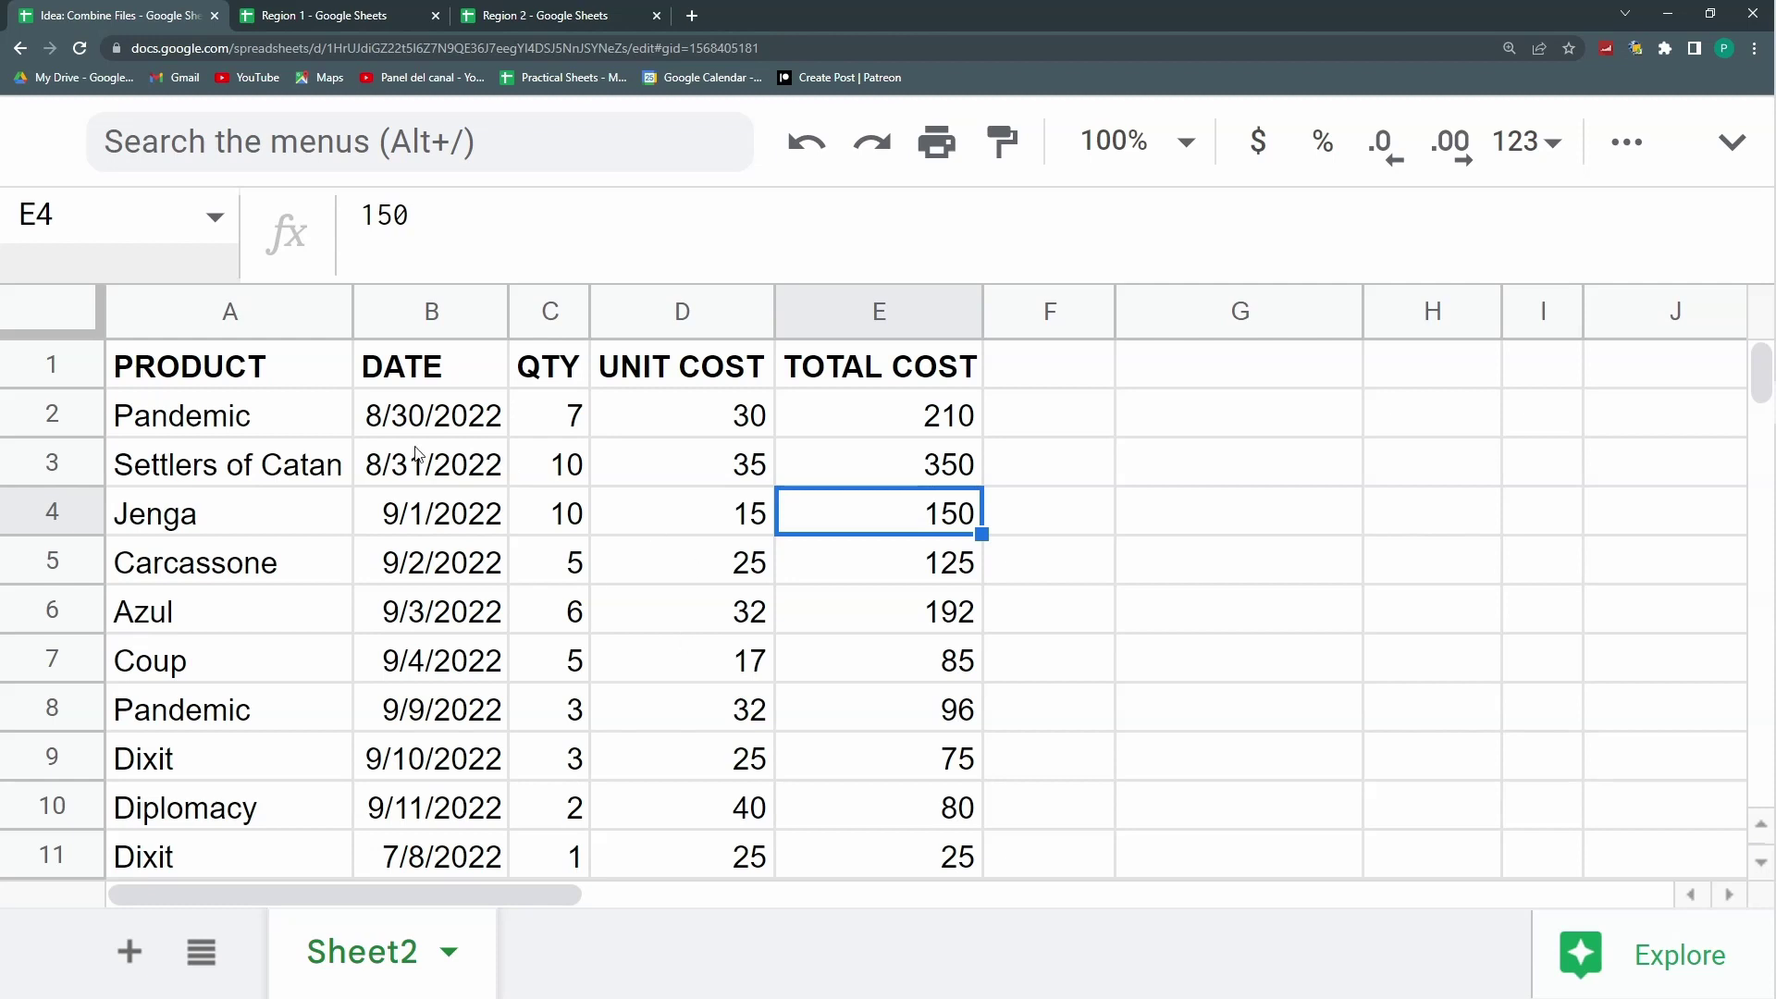
left_click(1731, 142)
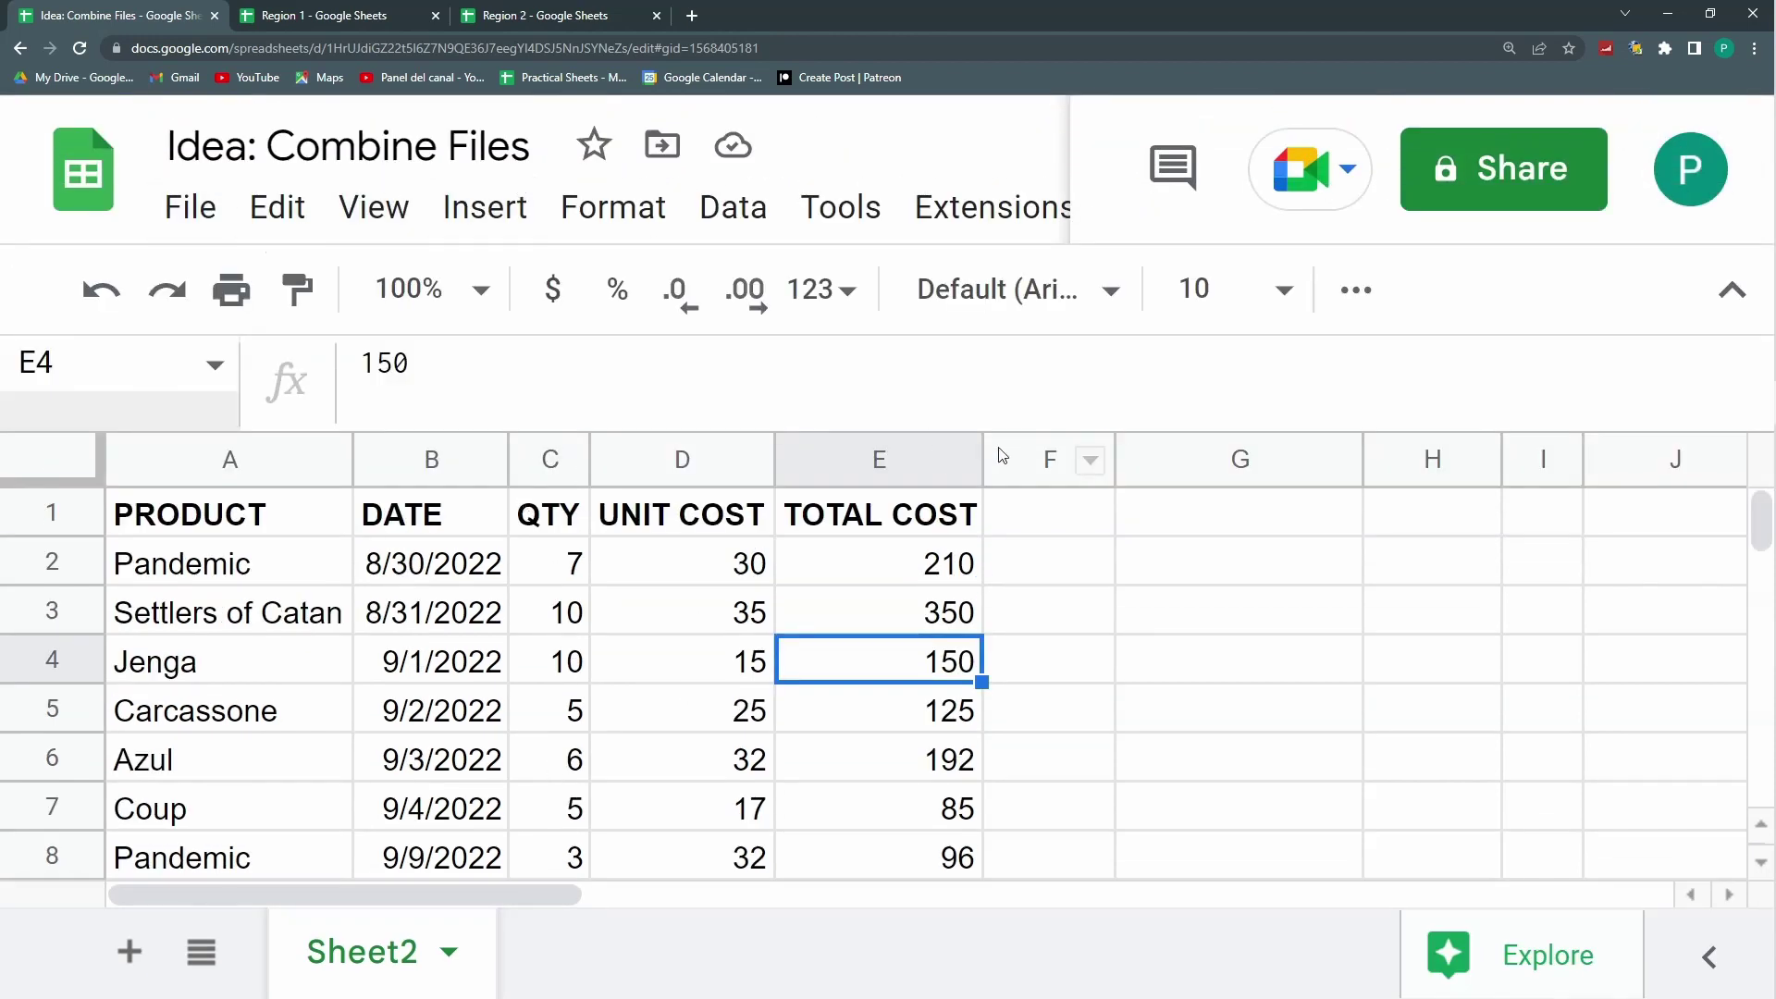
left_click_drag(940, 430, 940, 389)
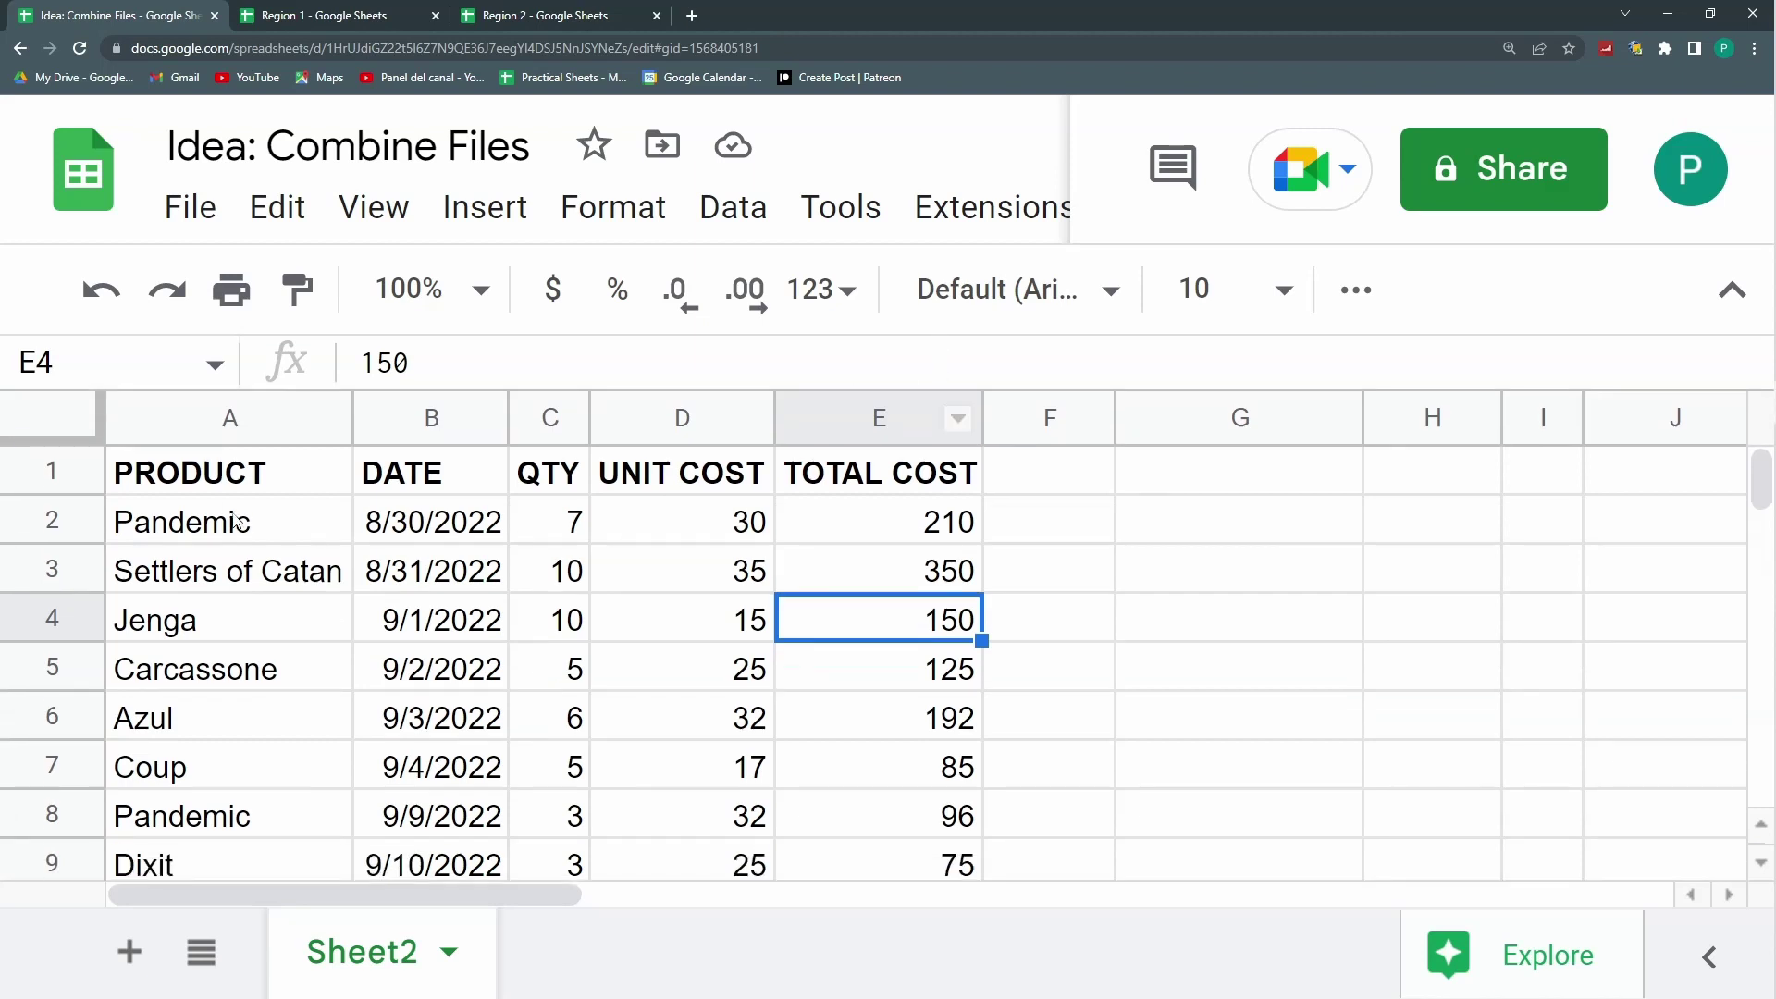
left_click(231, 471)
Step: Revisit both regional files and select Region 2's data rows A2:E5
left_click(335, 25)
left_click(542, 26)
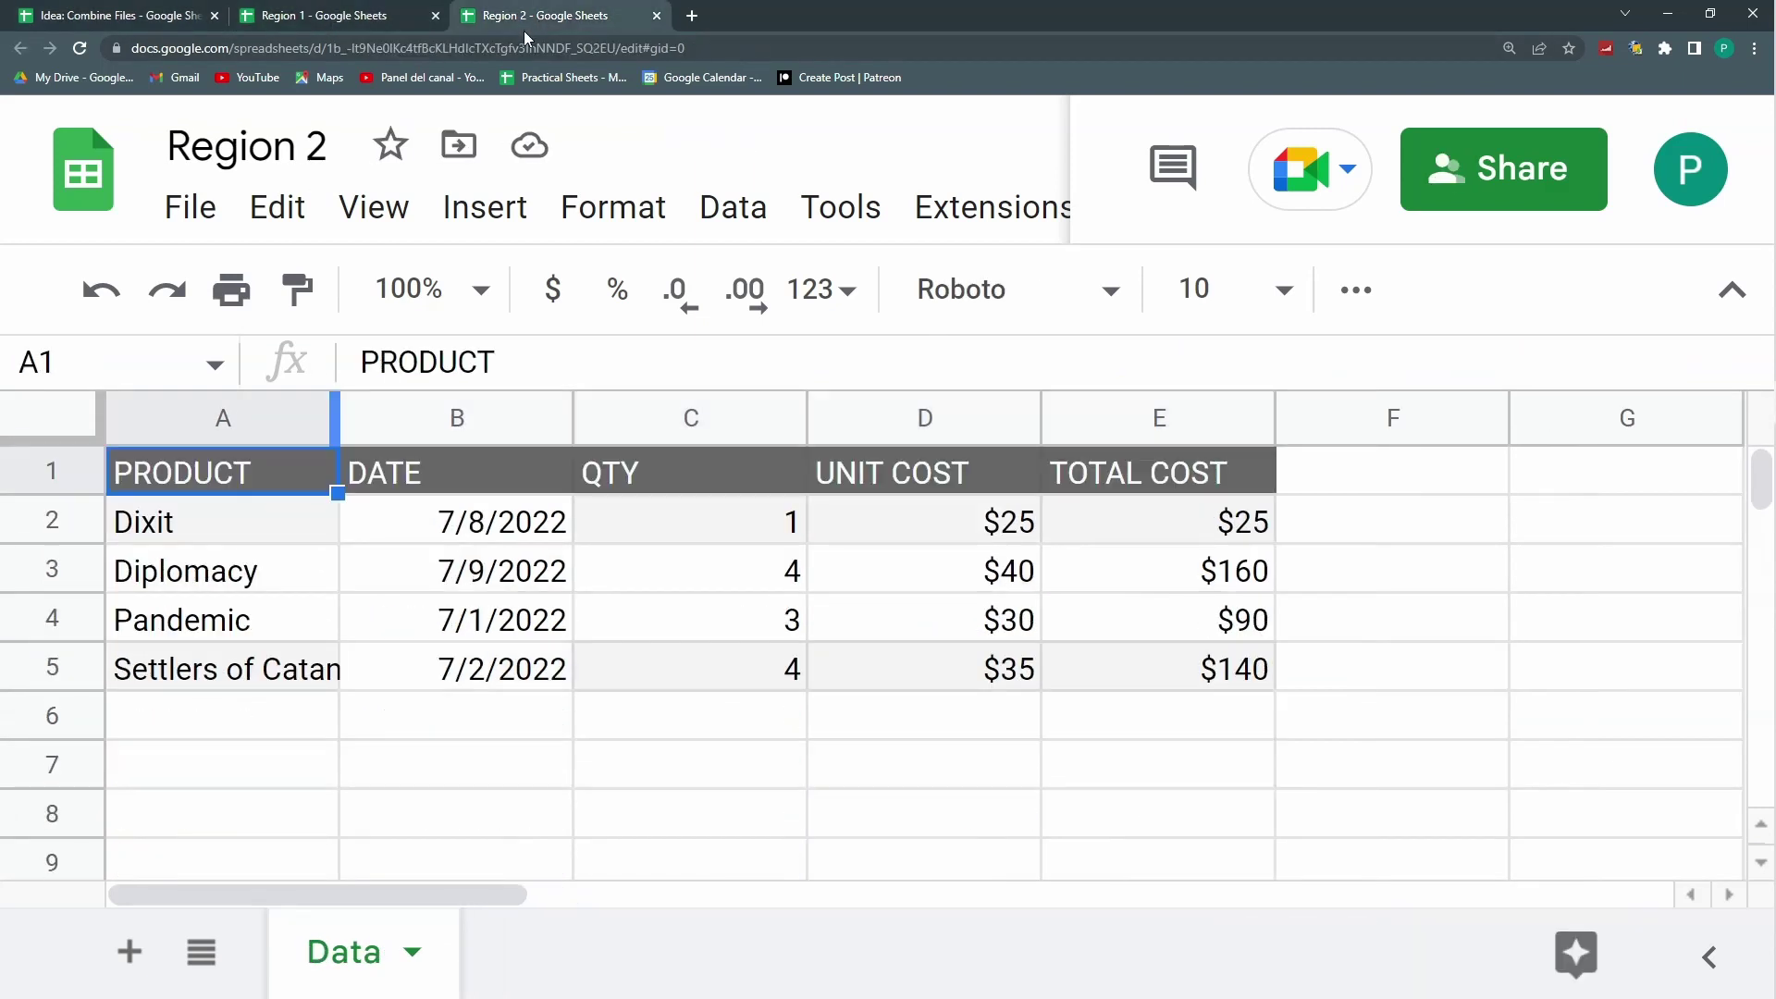
left_click(164, 16)
scroll(581, 689, "down", 4)
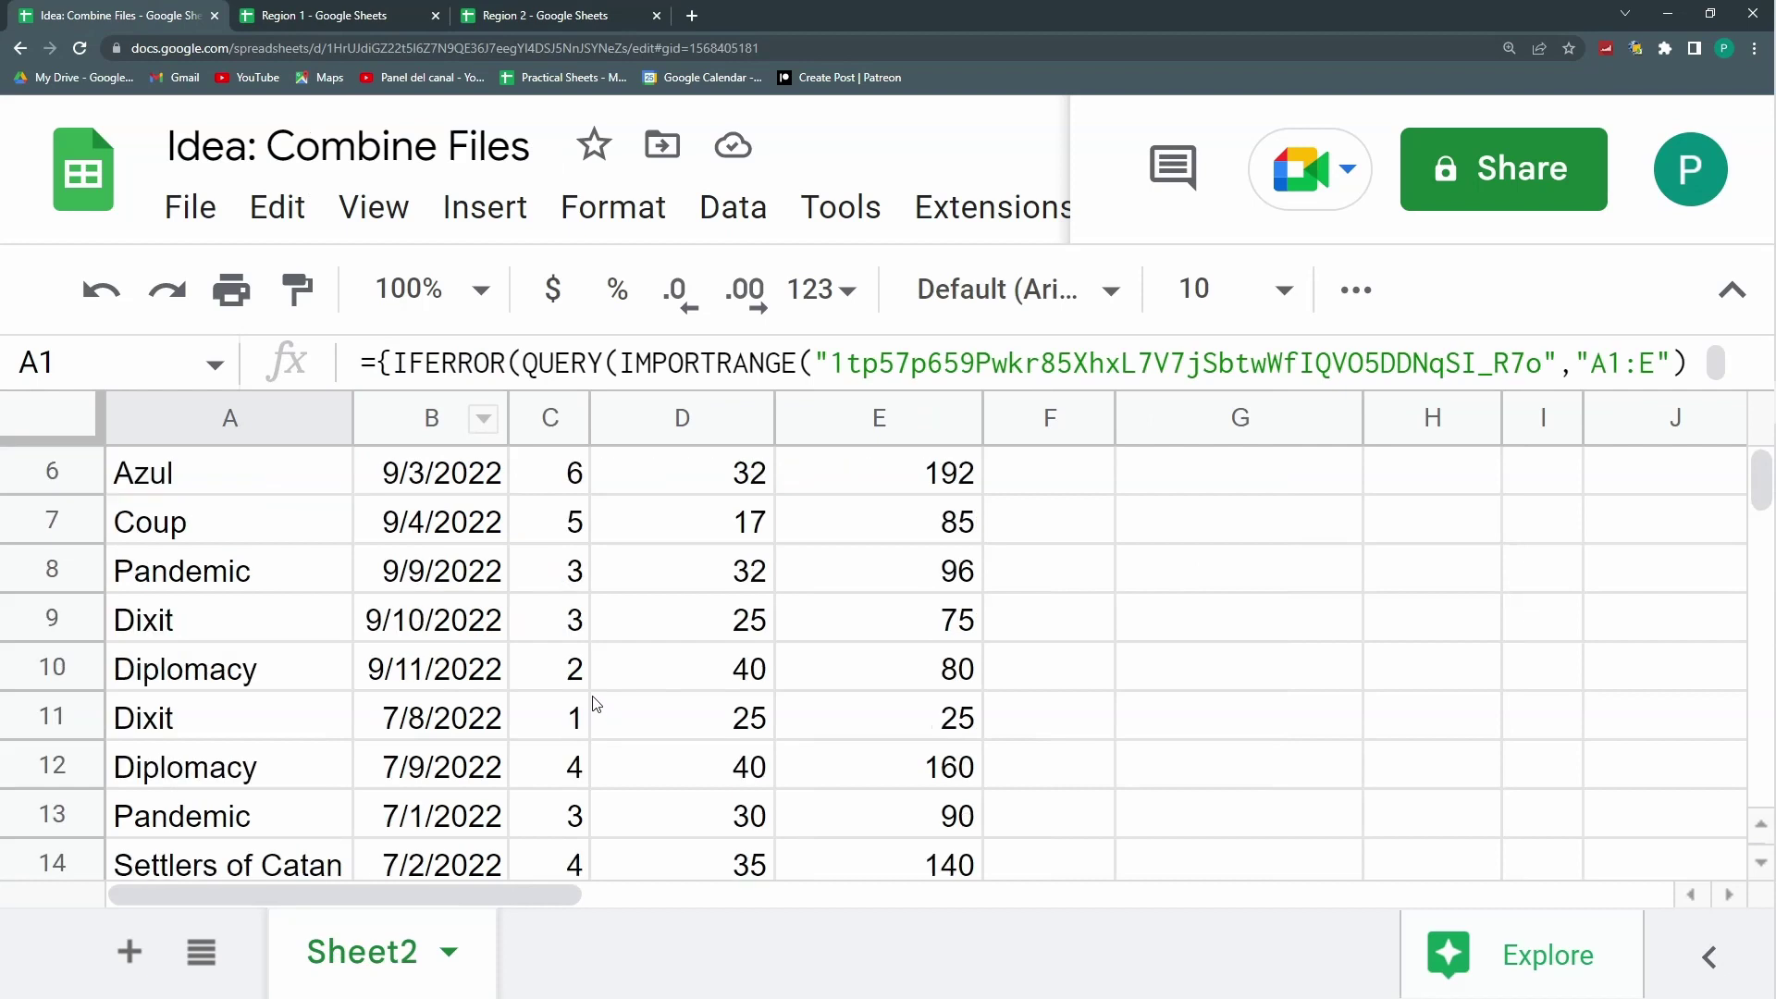
scroll(581, 689, "up", 2)
key("ctrl+3")
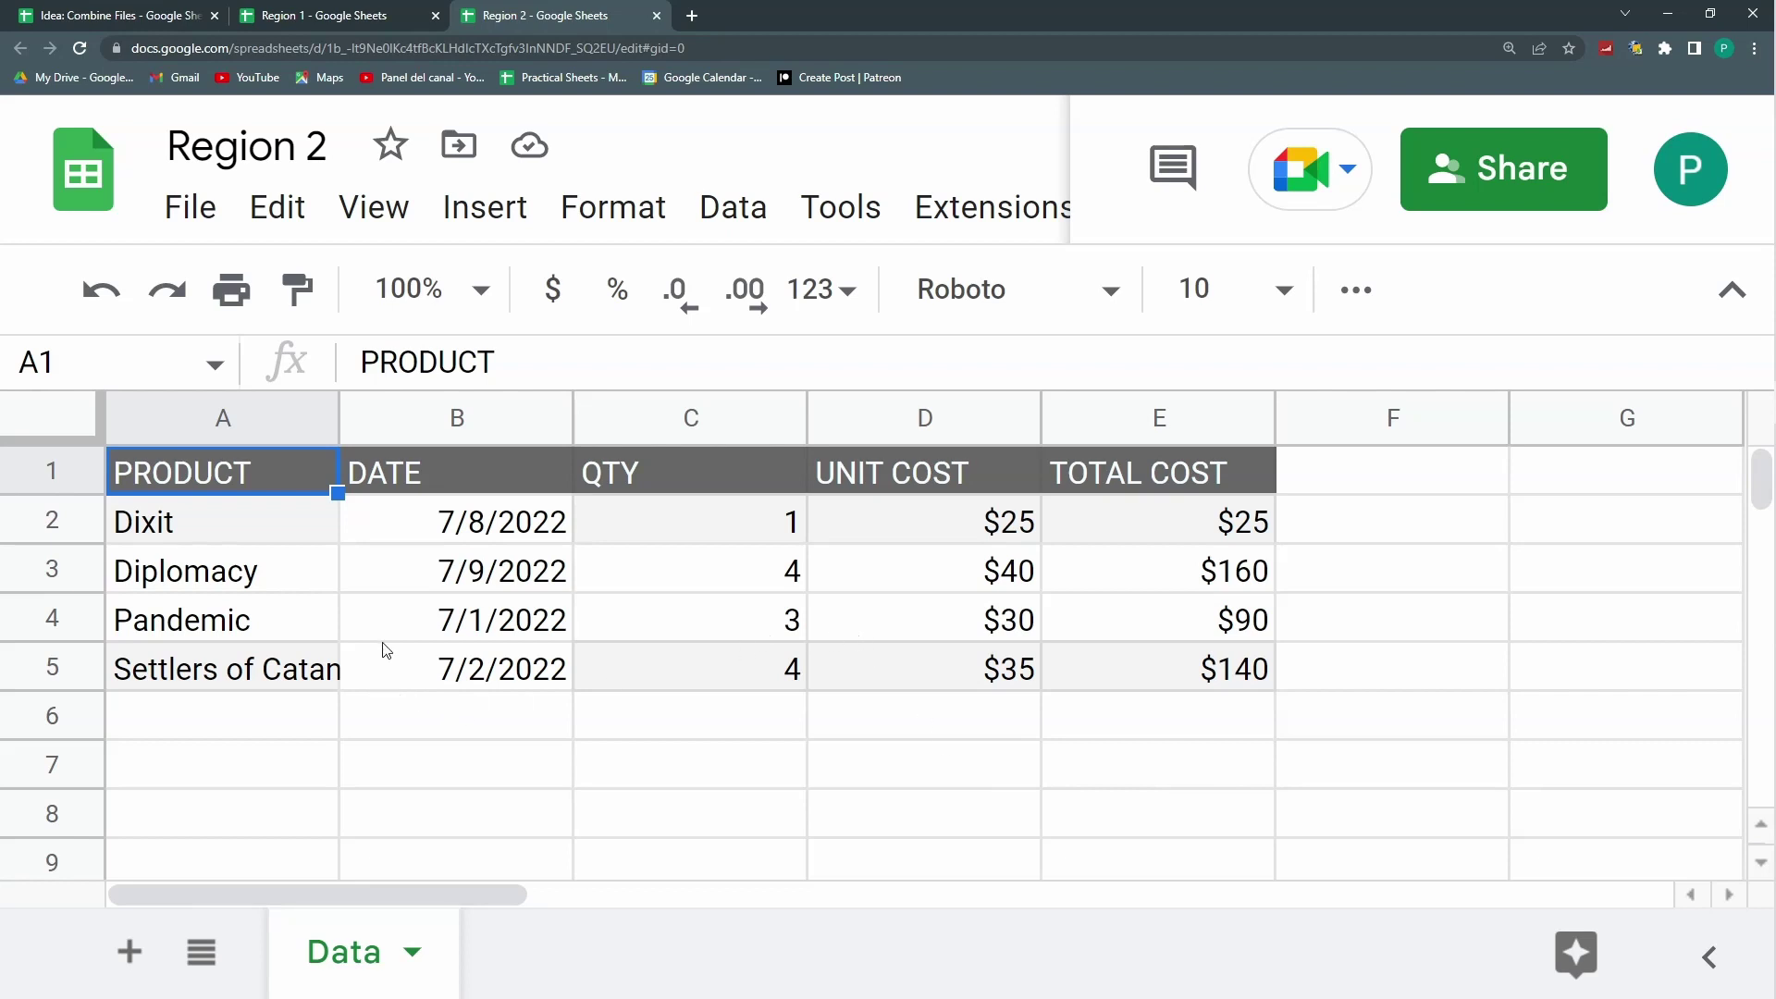
left_click_drag(276, 523, 1226, 662)
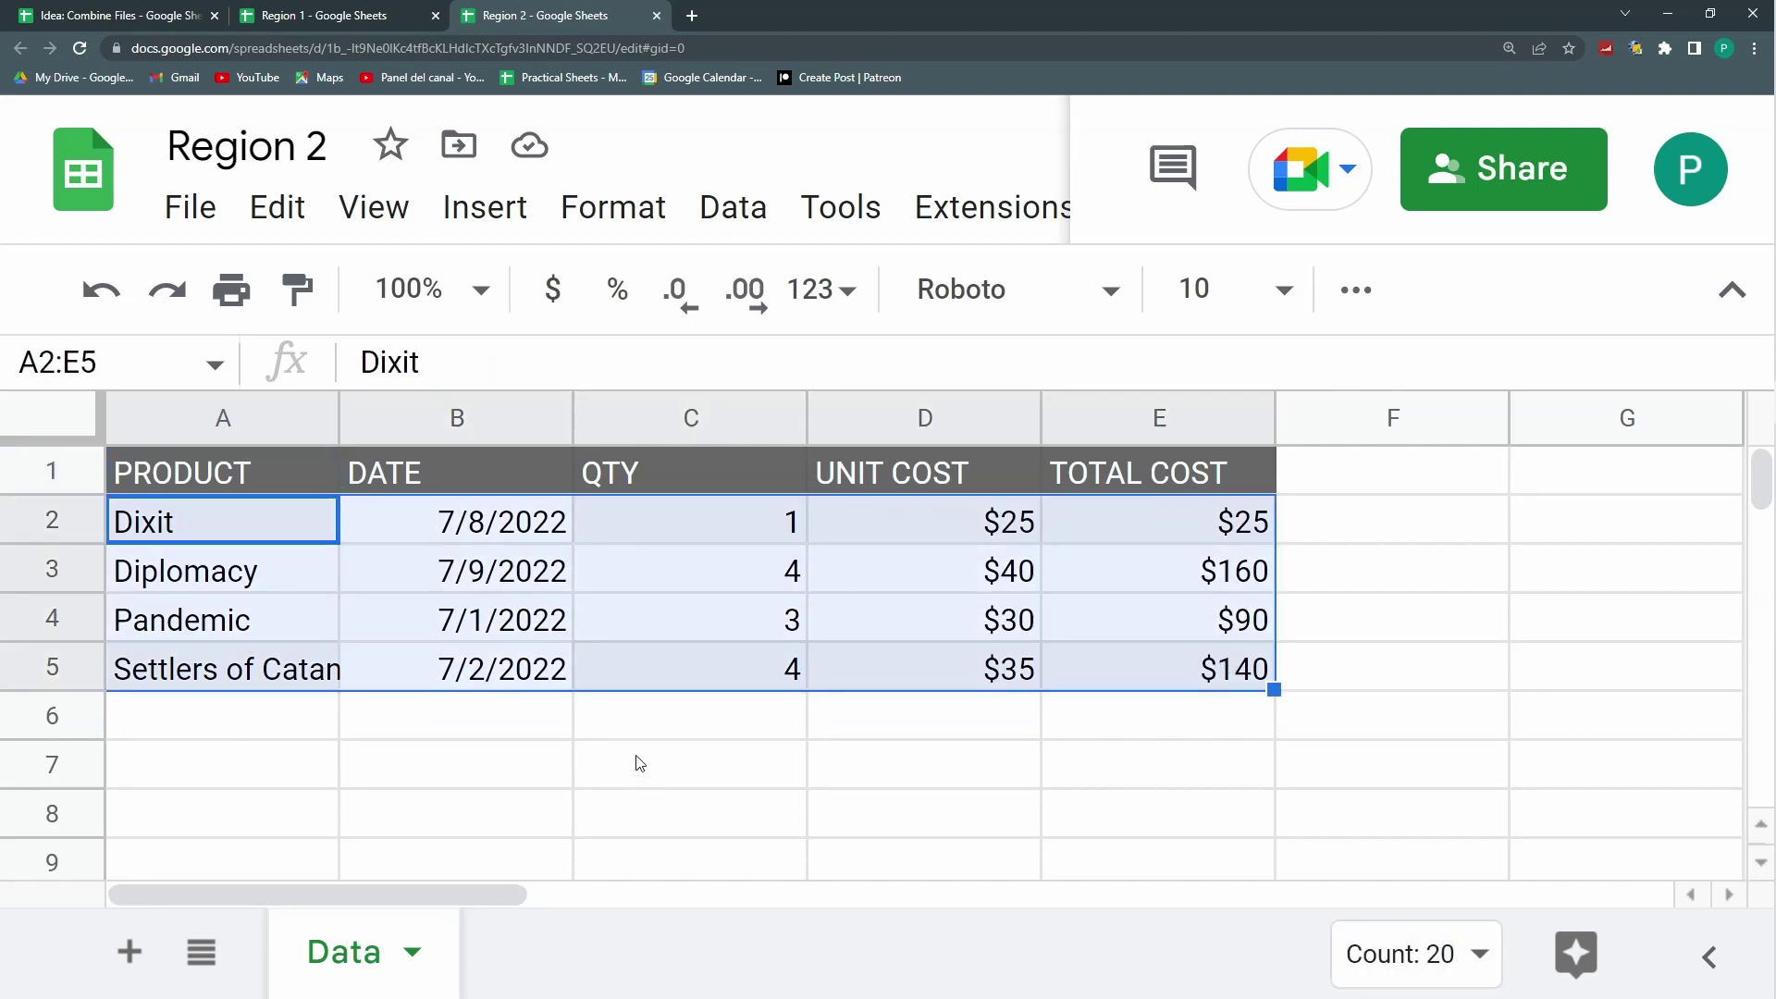
key("ctrl+1")
scroll(533, 482, "up", 2)
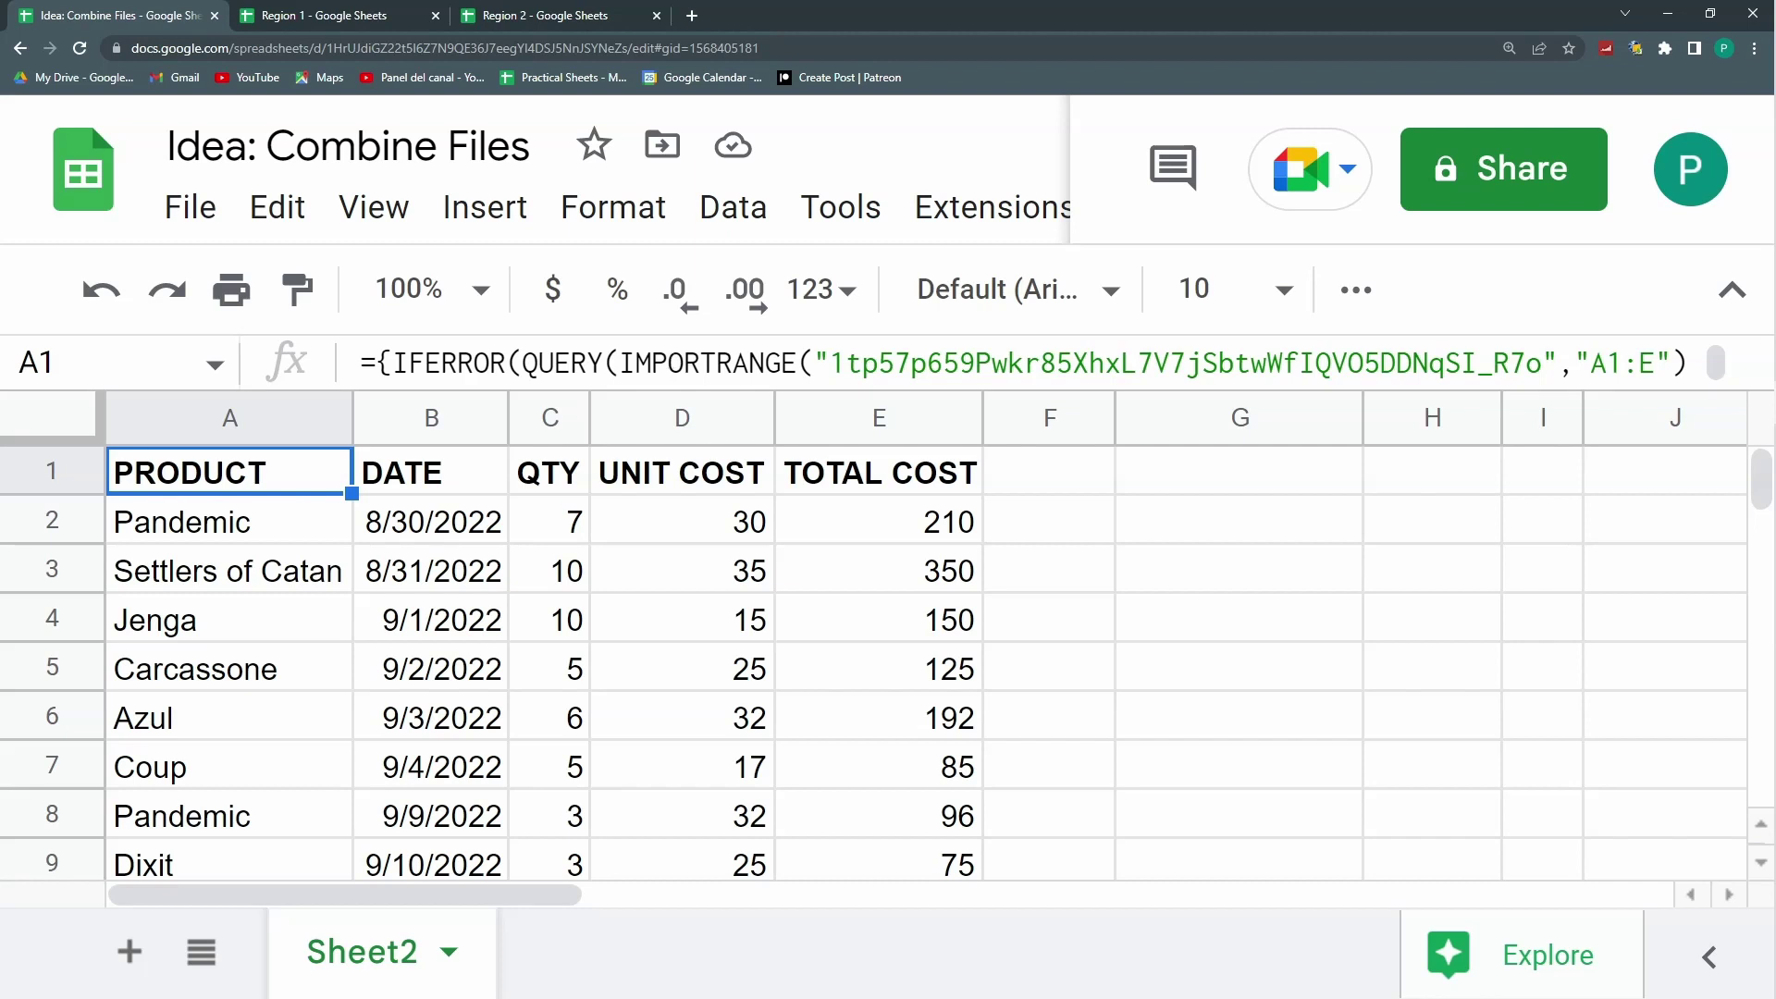
Step: Check Region 1 and Region 2, then select cell A3 on the empty Sheet2
left_click(326, 15)
left_click(524, 16)
left_click(332, 16)
left_click(511, 15)
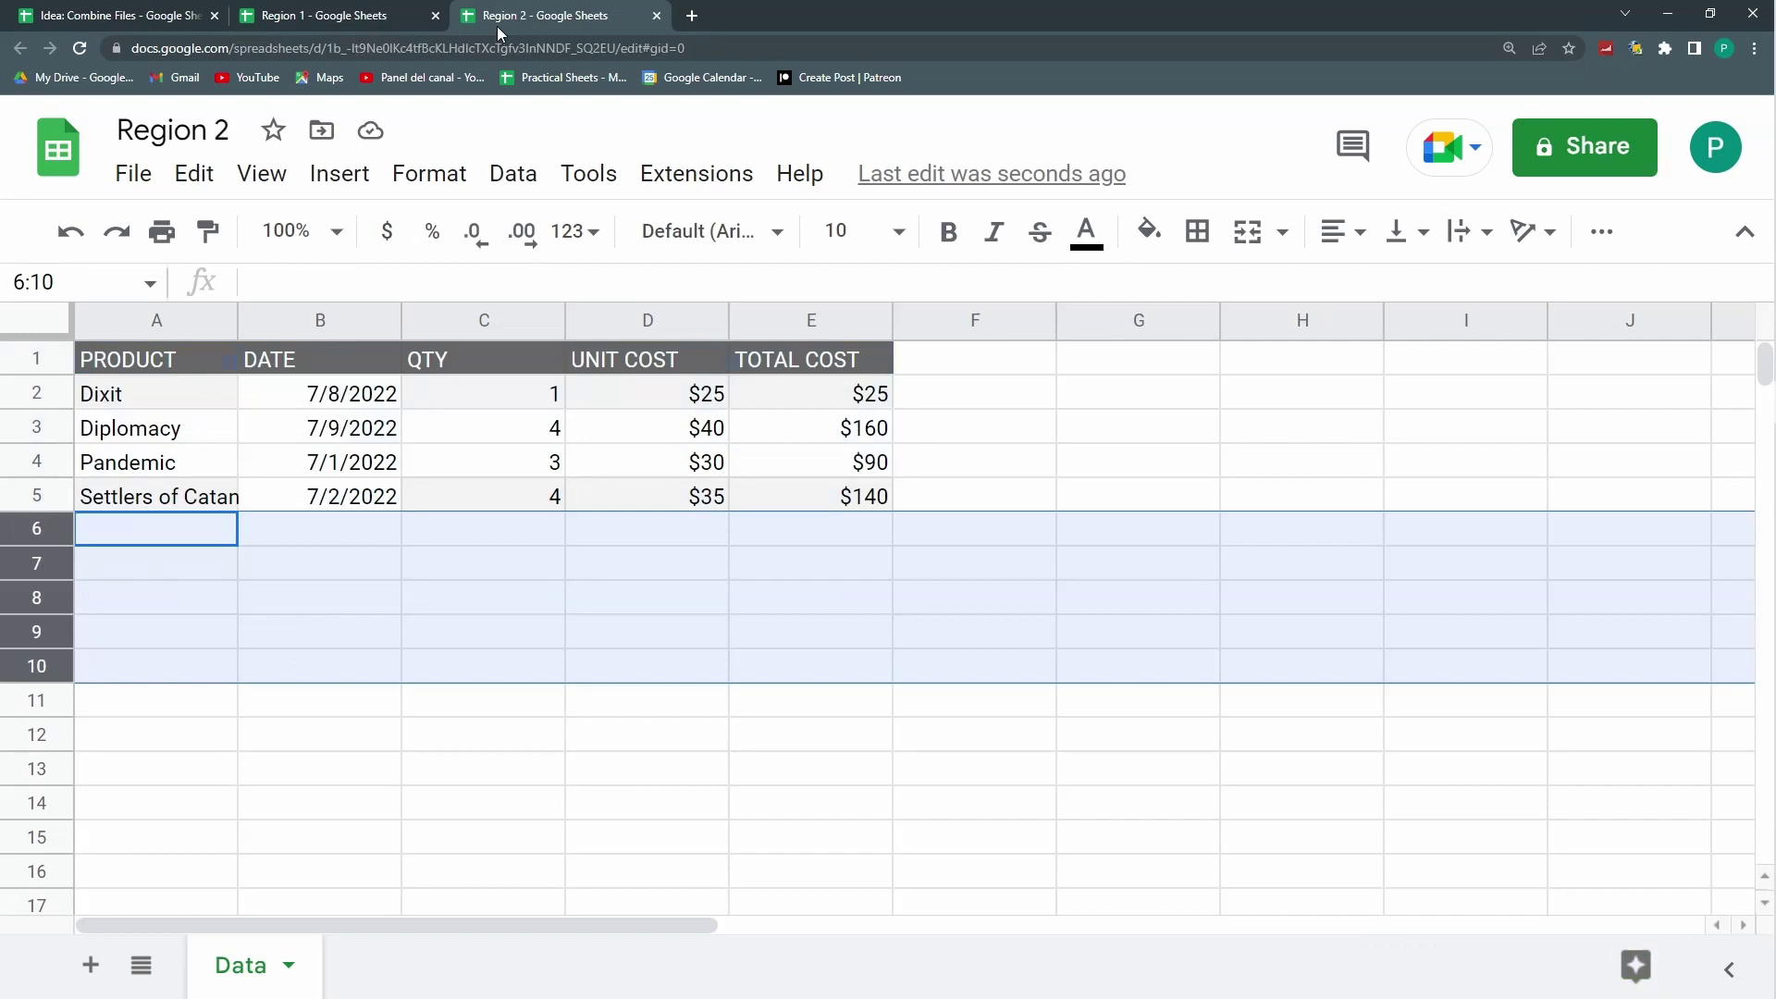
left_click(76, 23)
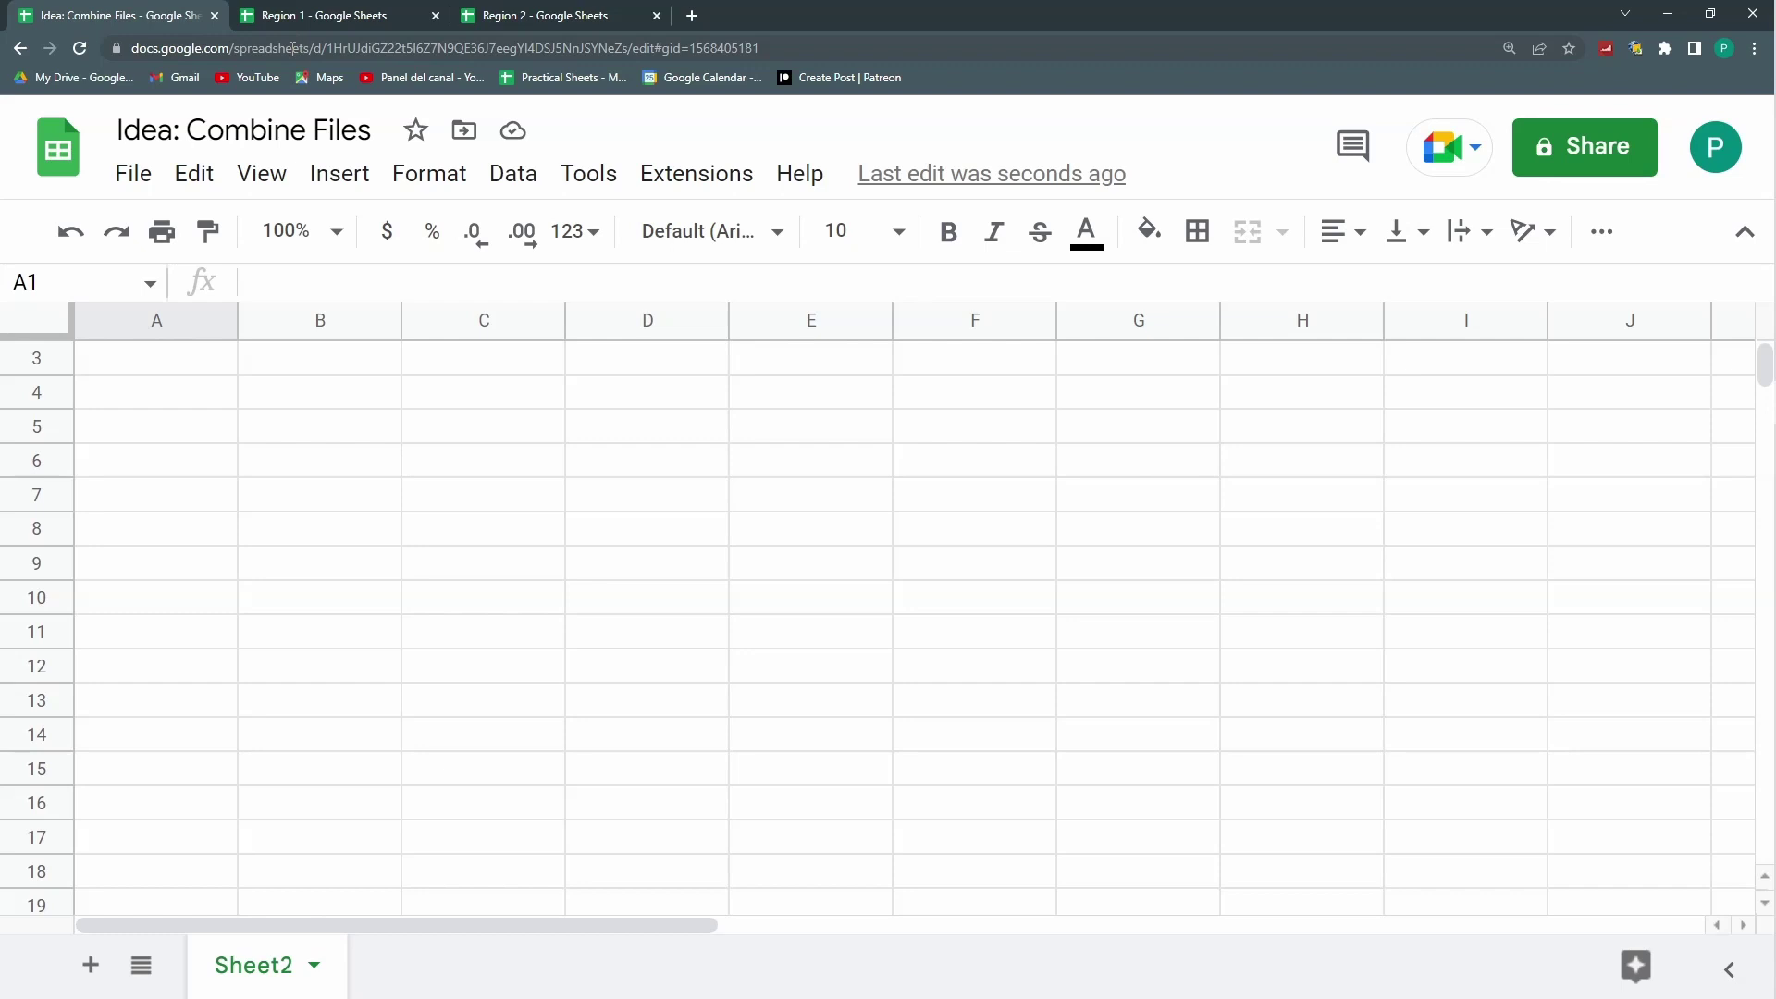
left_click(229, 357)
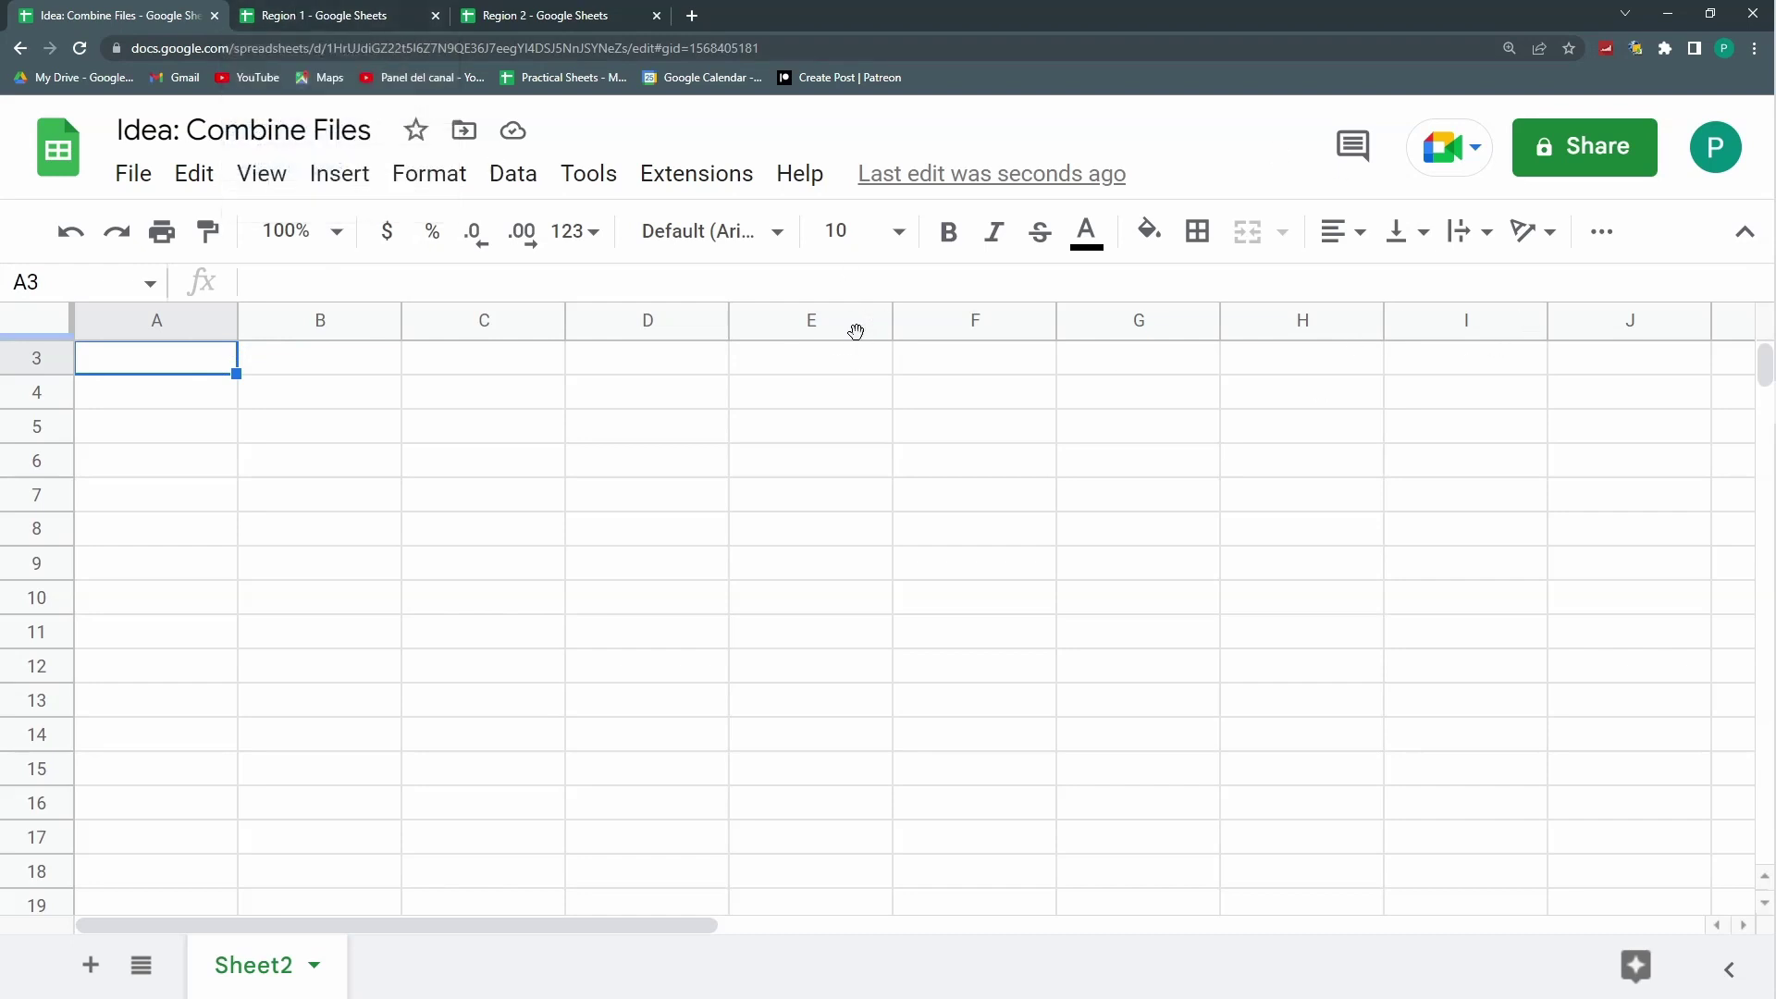
Step: Type =IMPORT into cell A3 to bring up function suggestions
type("=IMPORT")
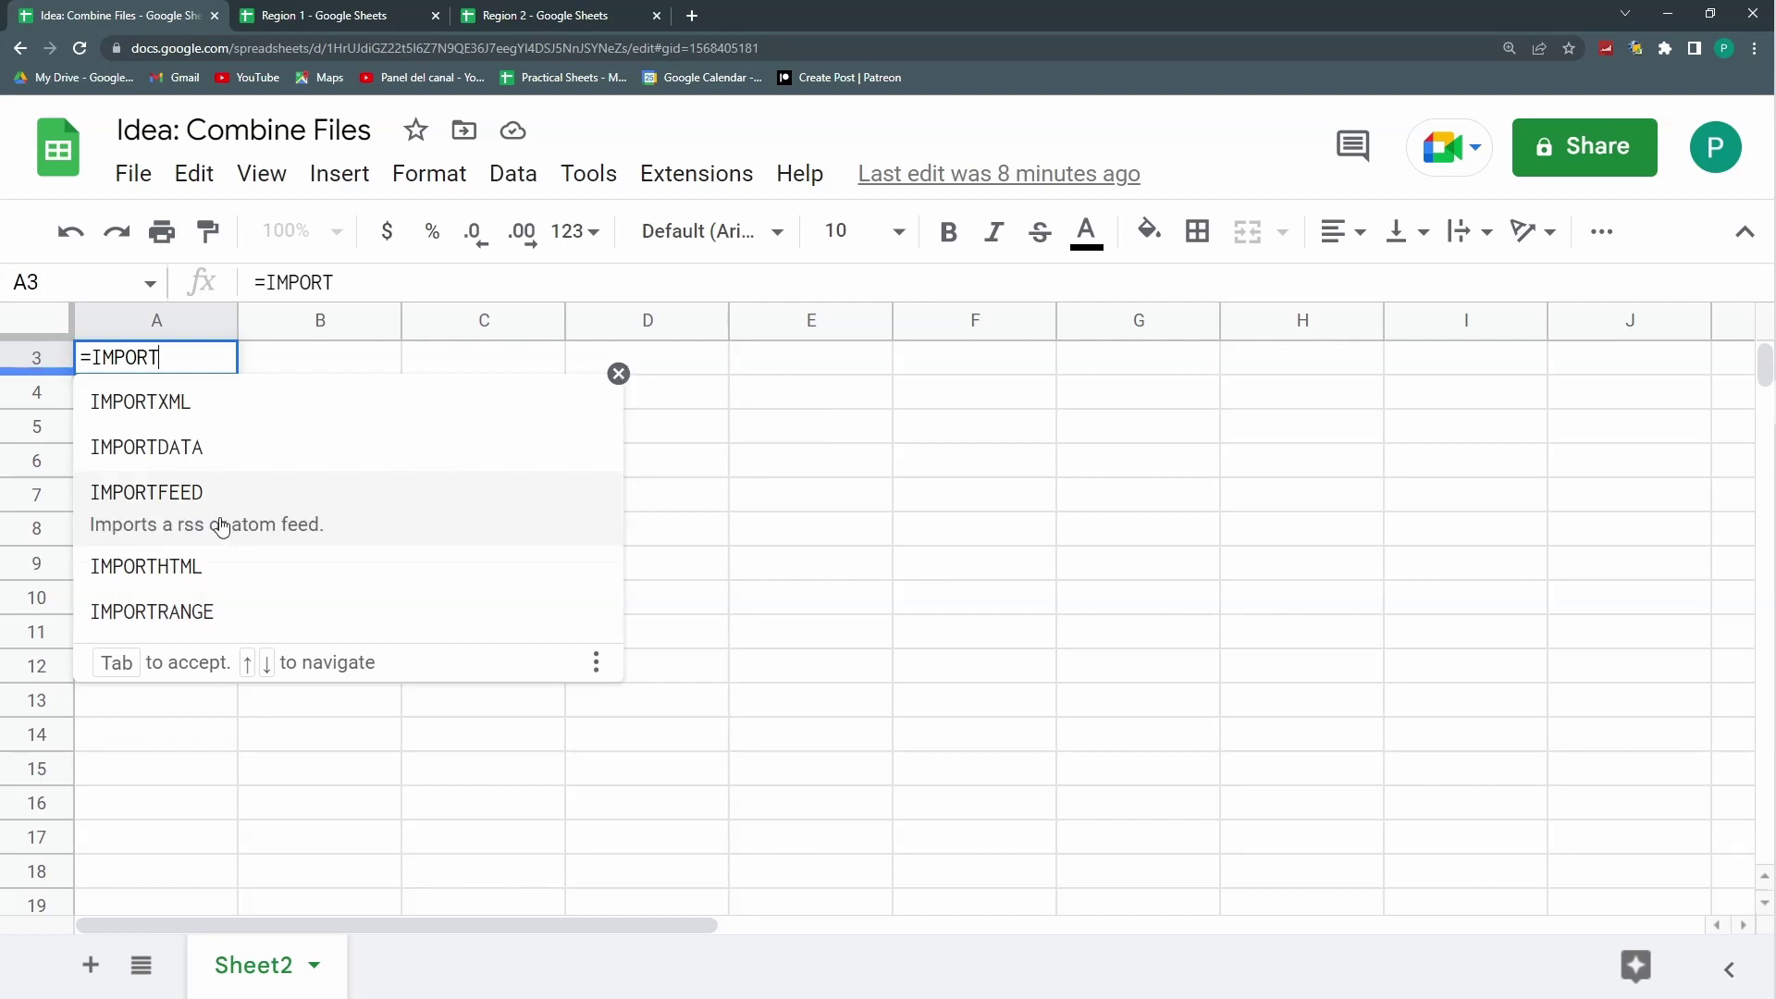
Step: Start IMPORTRANGE in A3 with Region 1's spreadsheet ID pasted in quotes
left_click(248, 611)
left_click(297, 15)
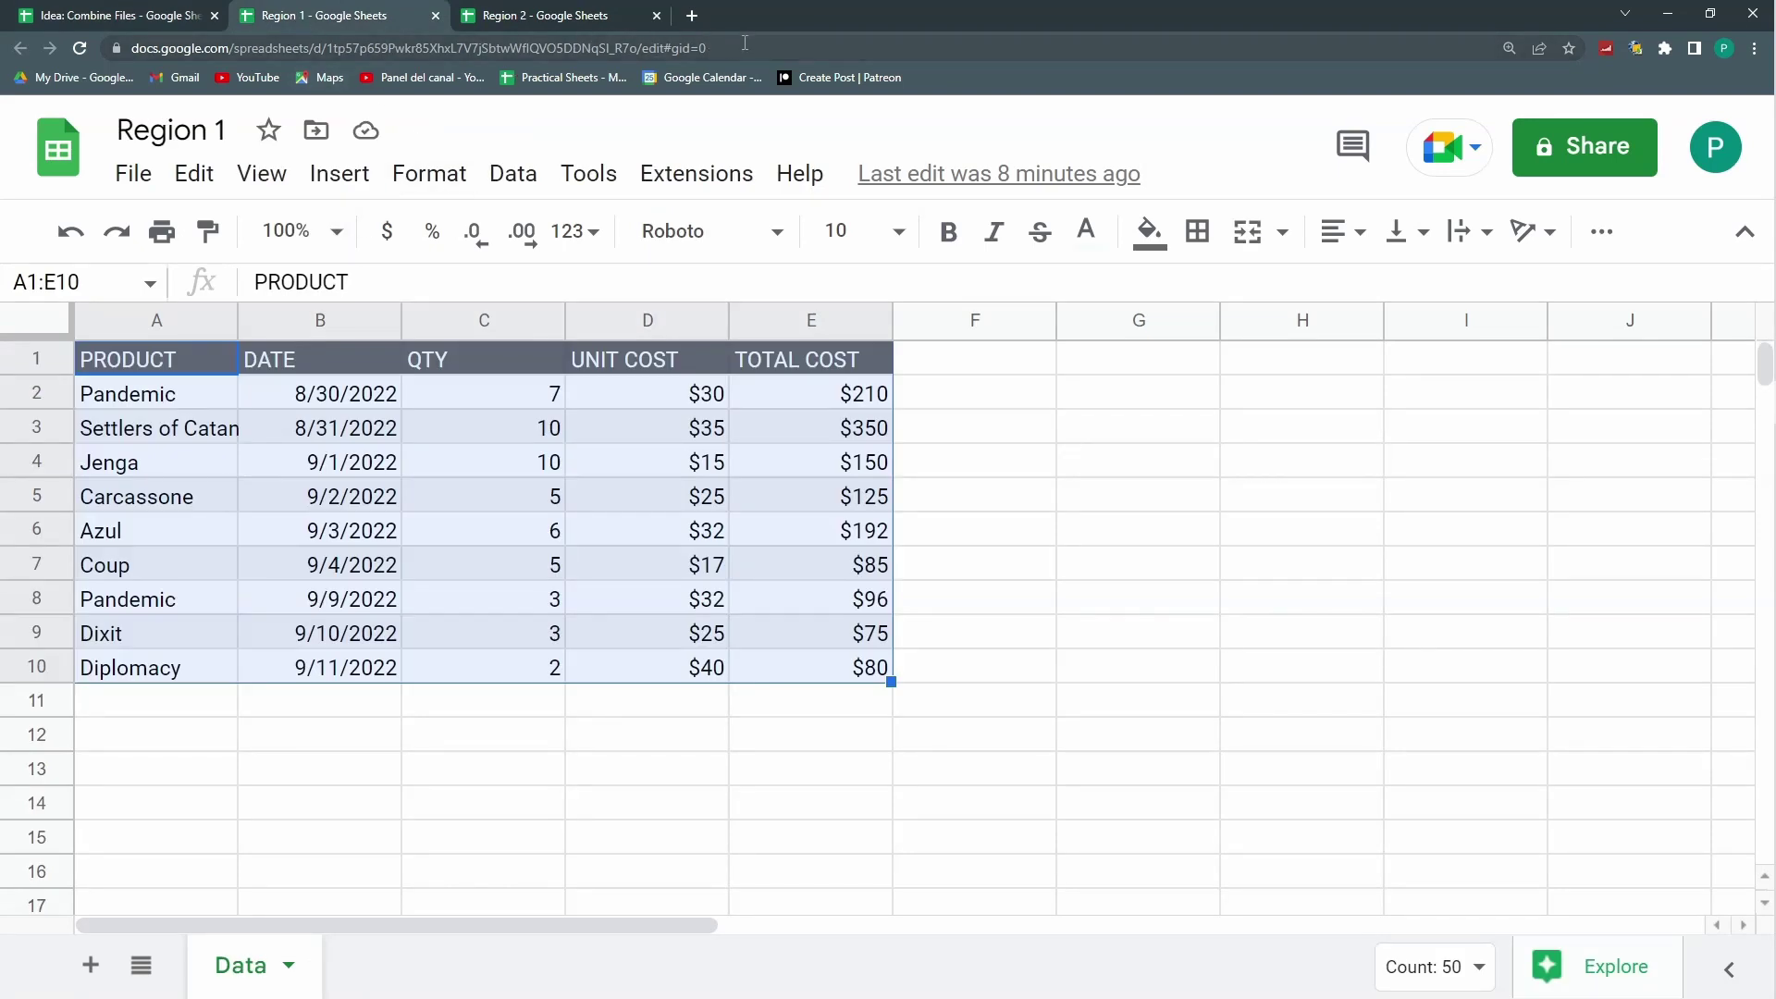
left_click_drag(738, 46, 109, 39)
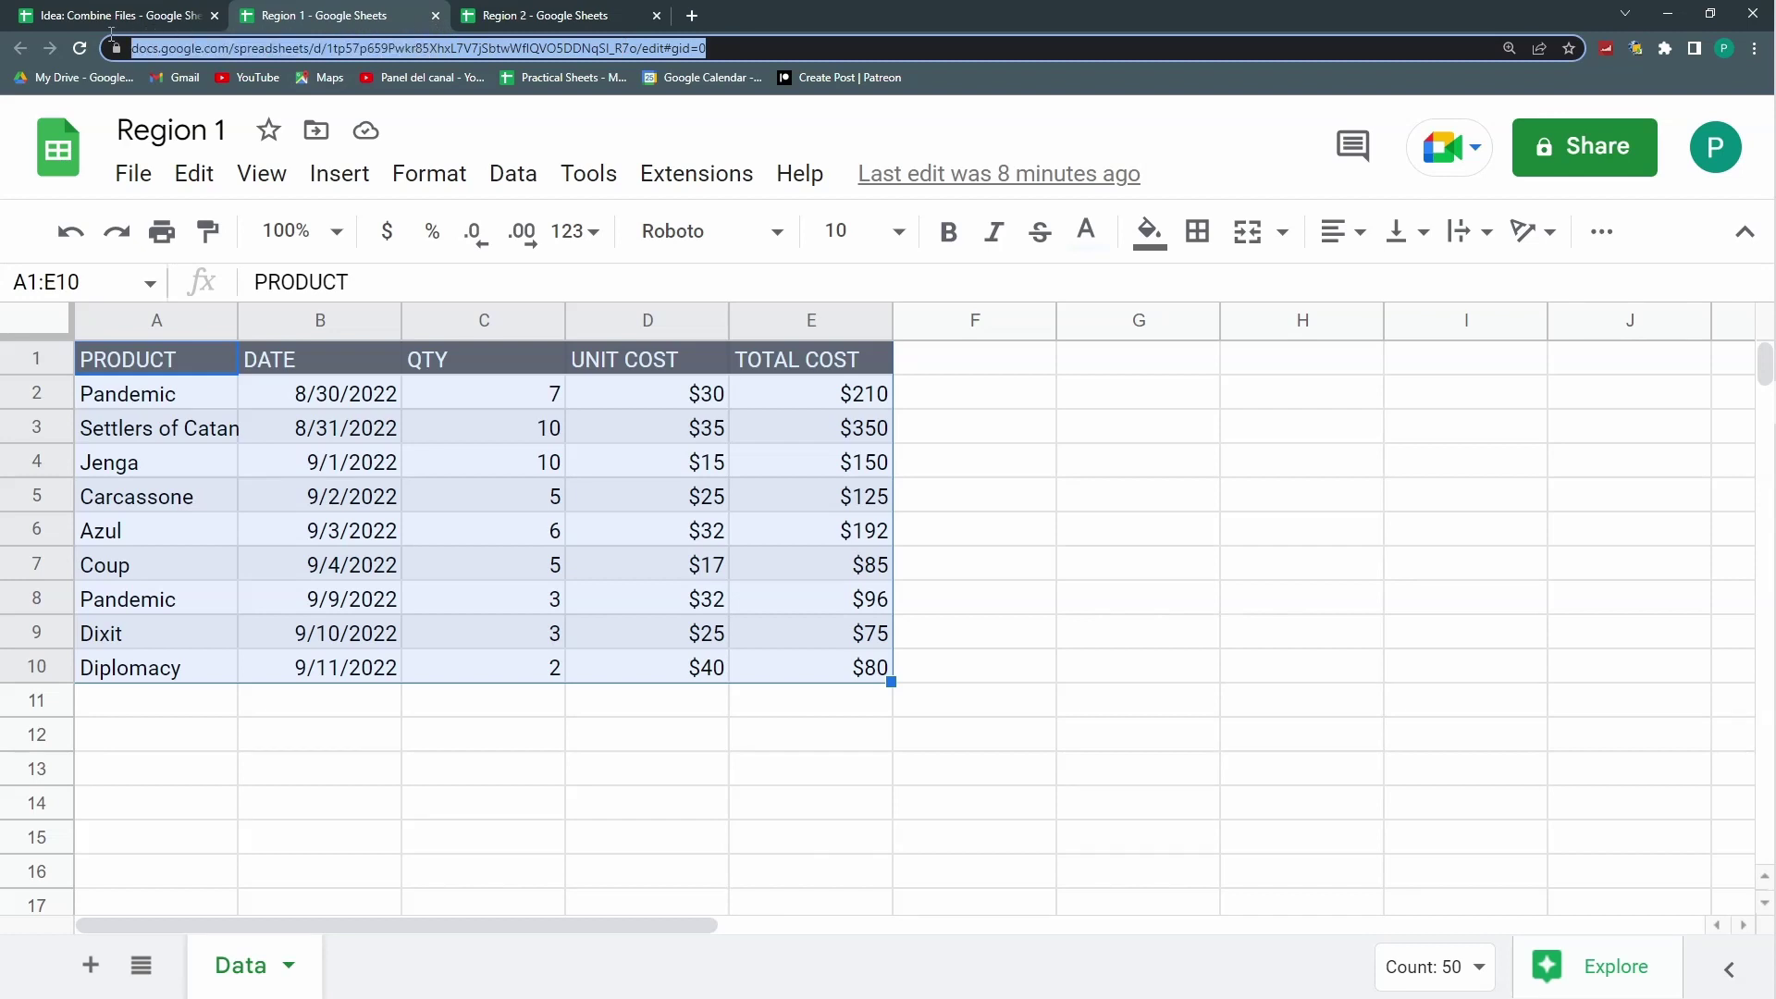
left_click(606, 51)
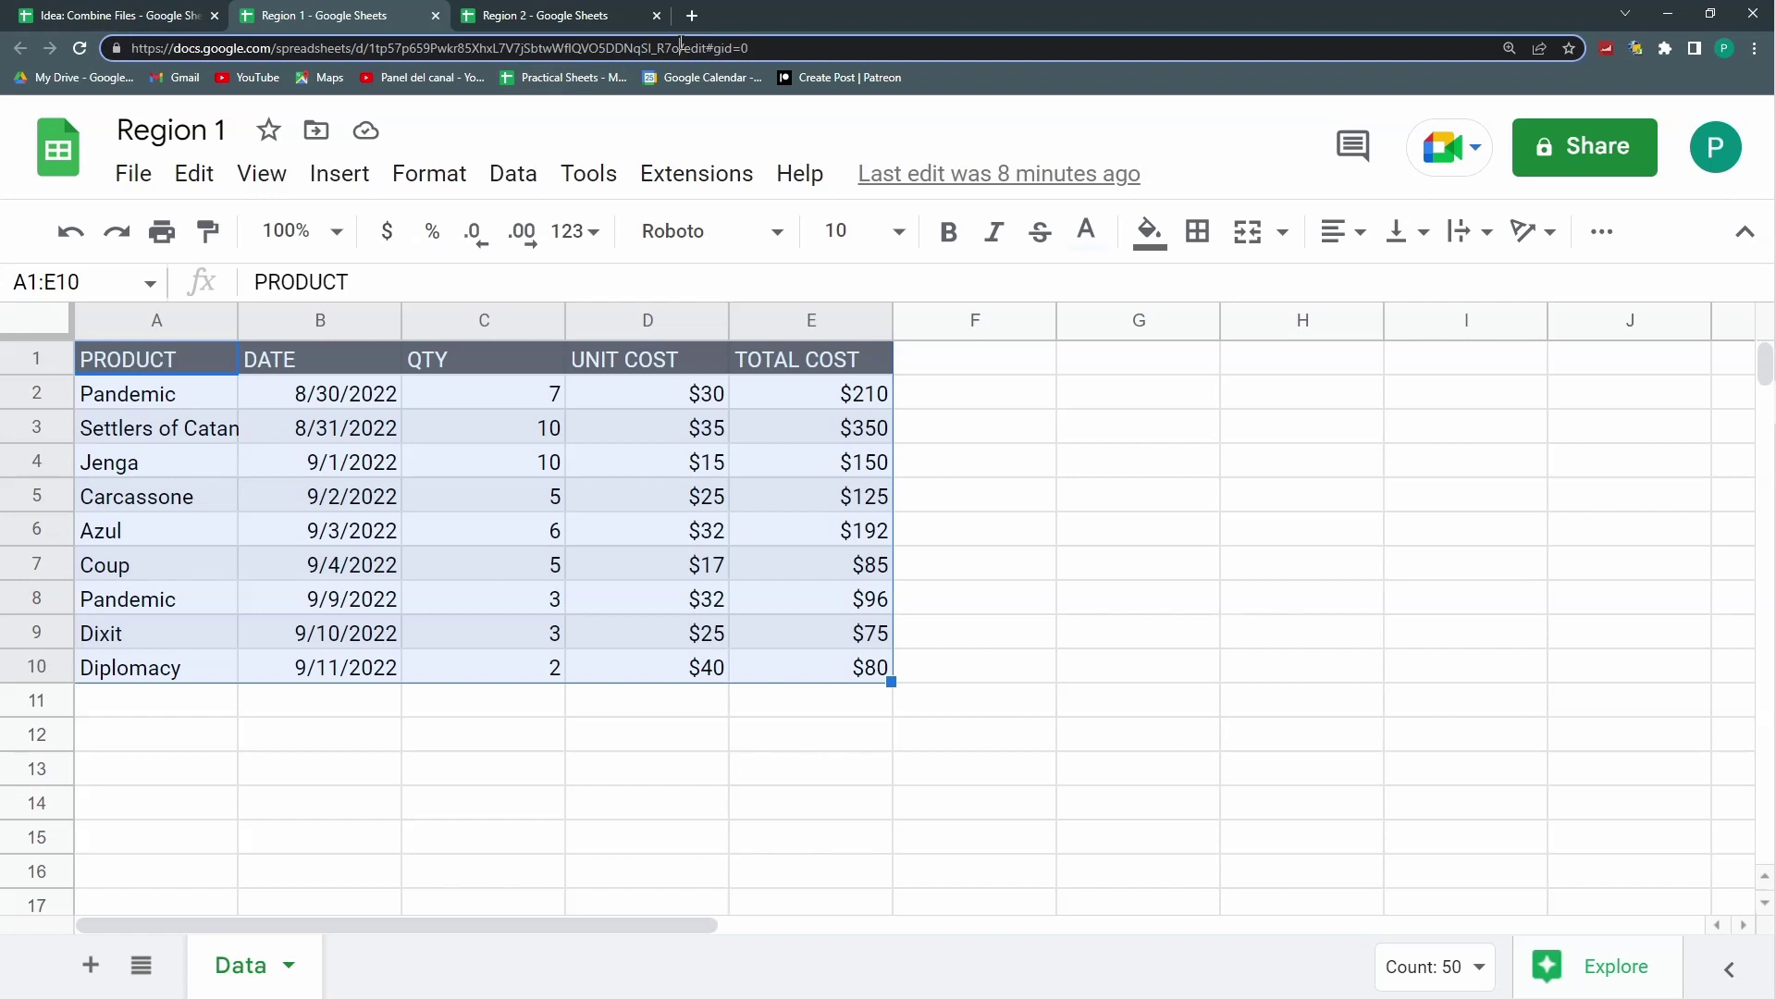
key("ctrl+a")
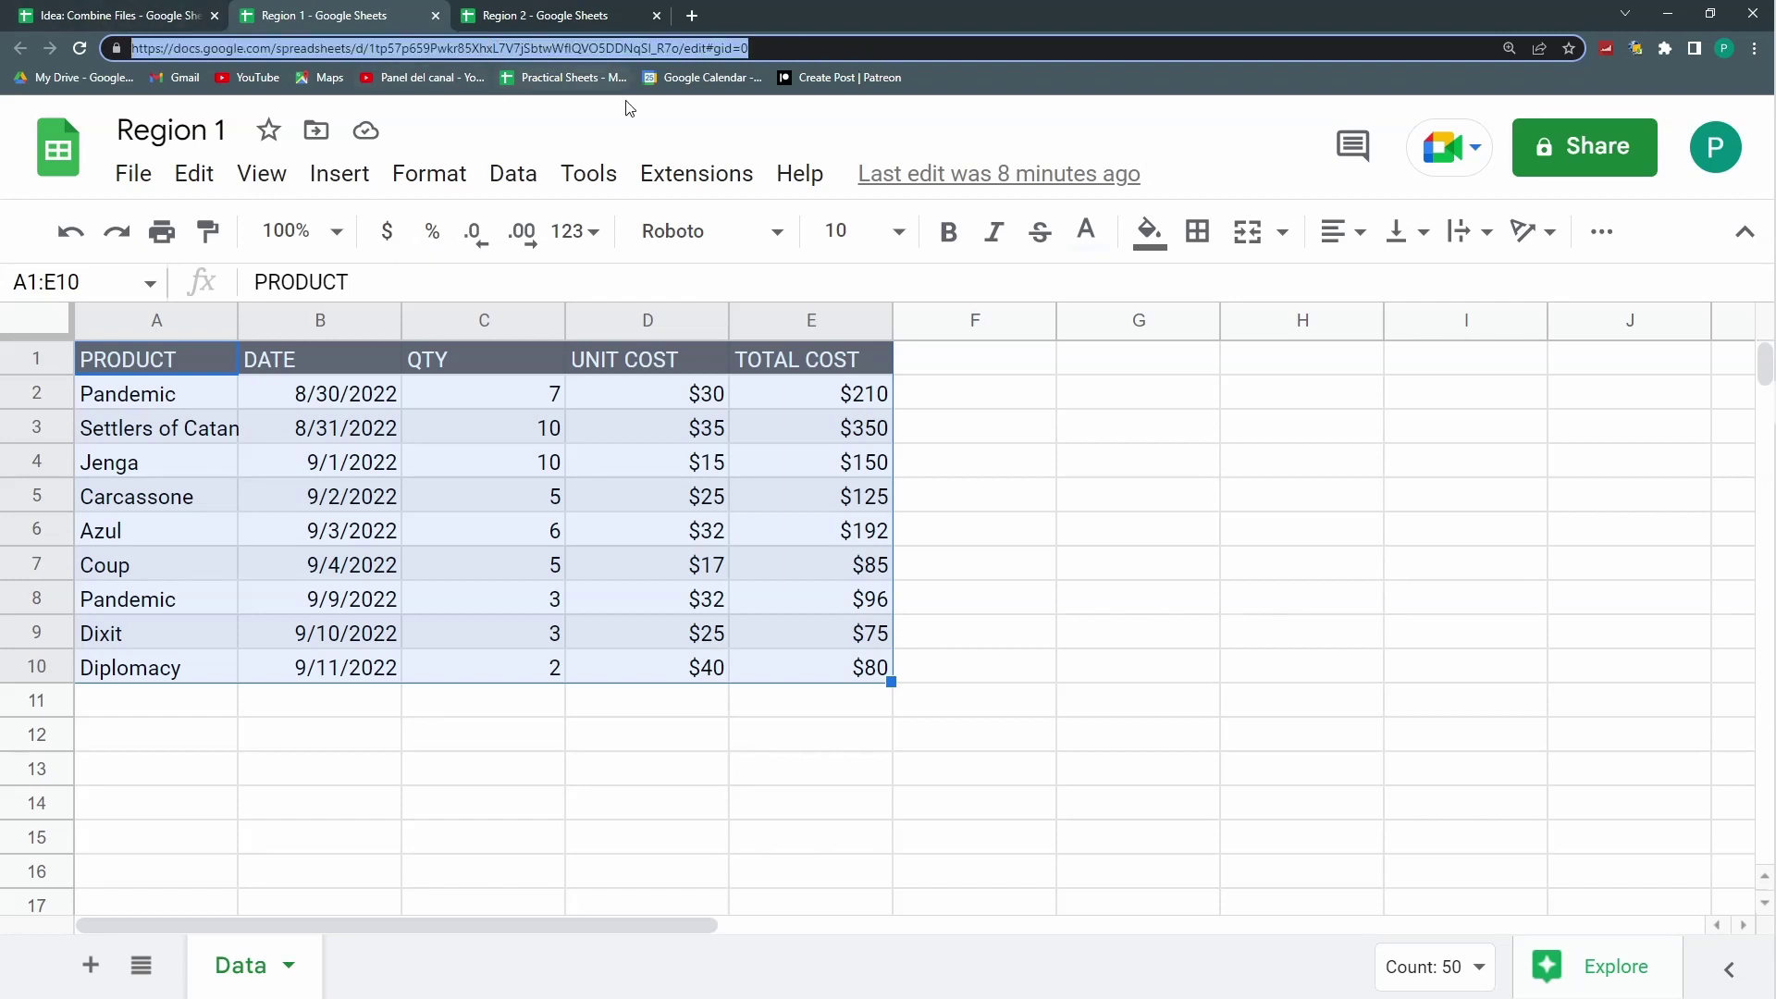
left_click_drag(680, 48, 375, 108)
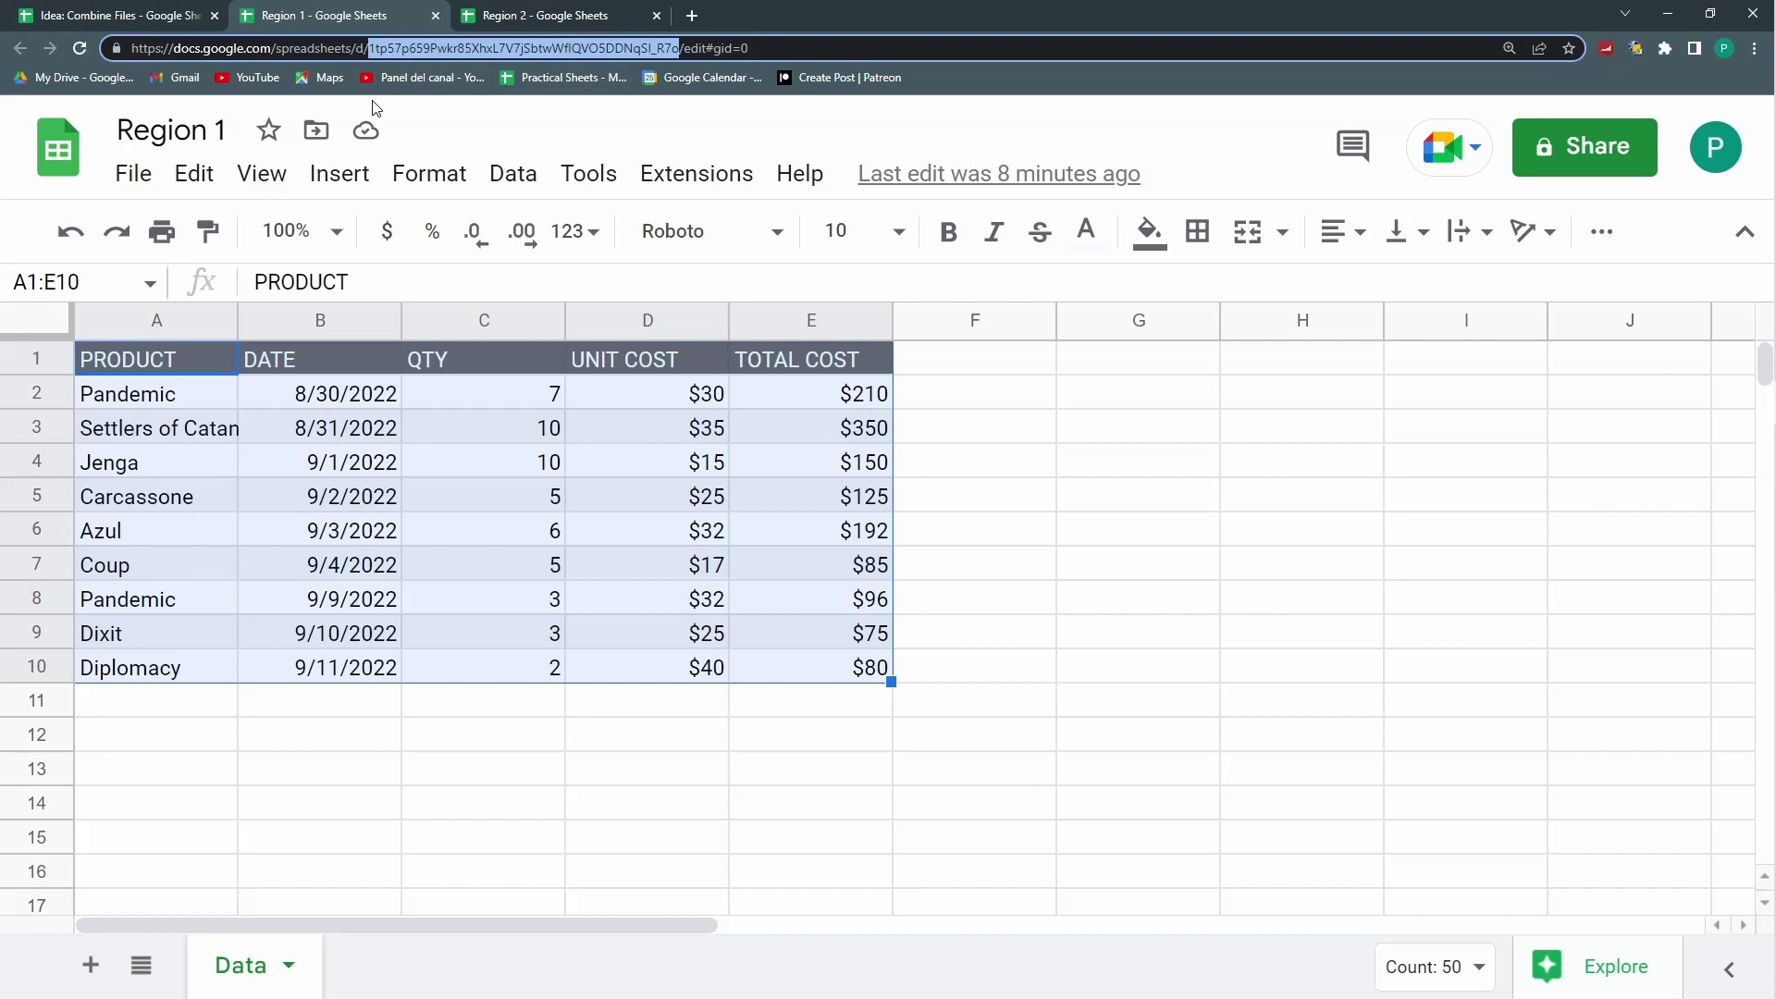
left_click(115, 15)
type("\"")
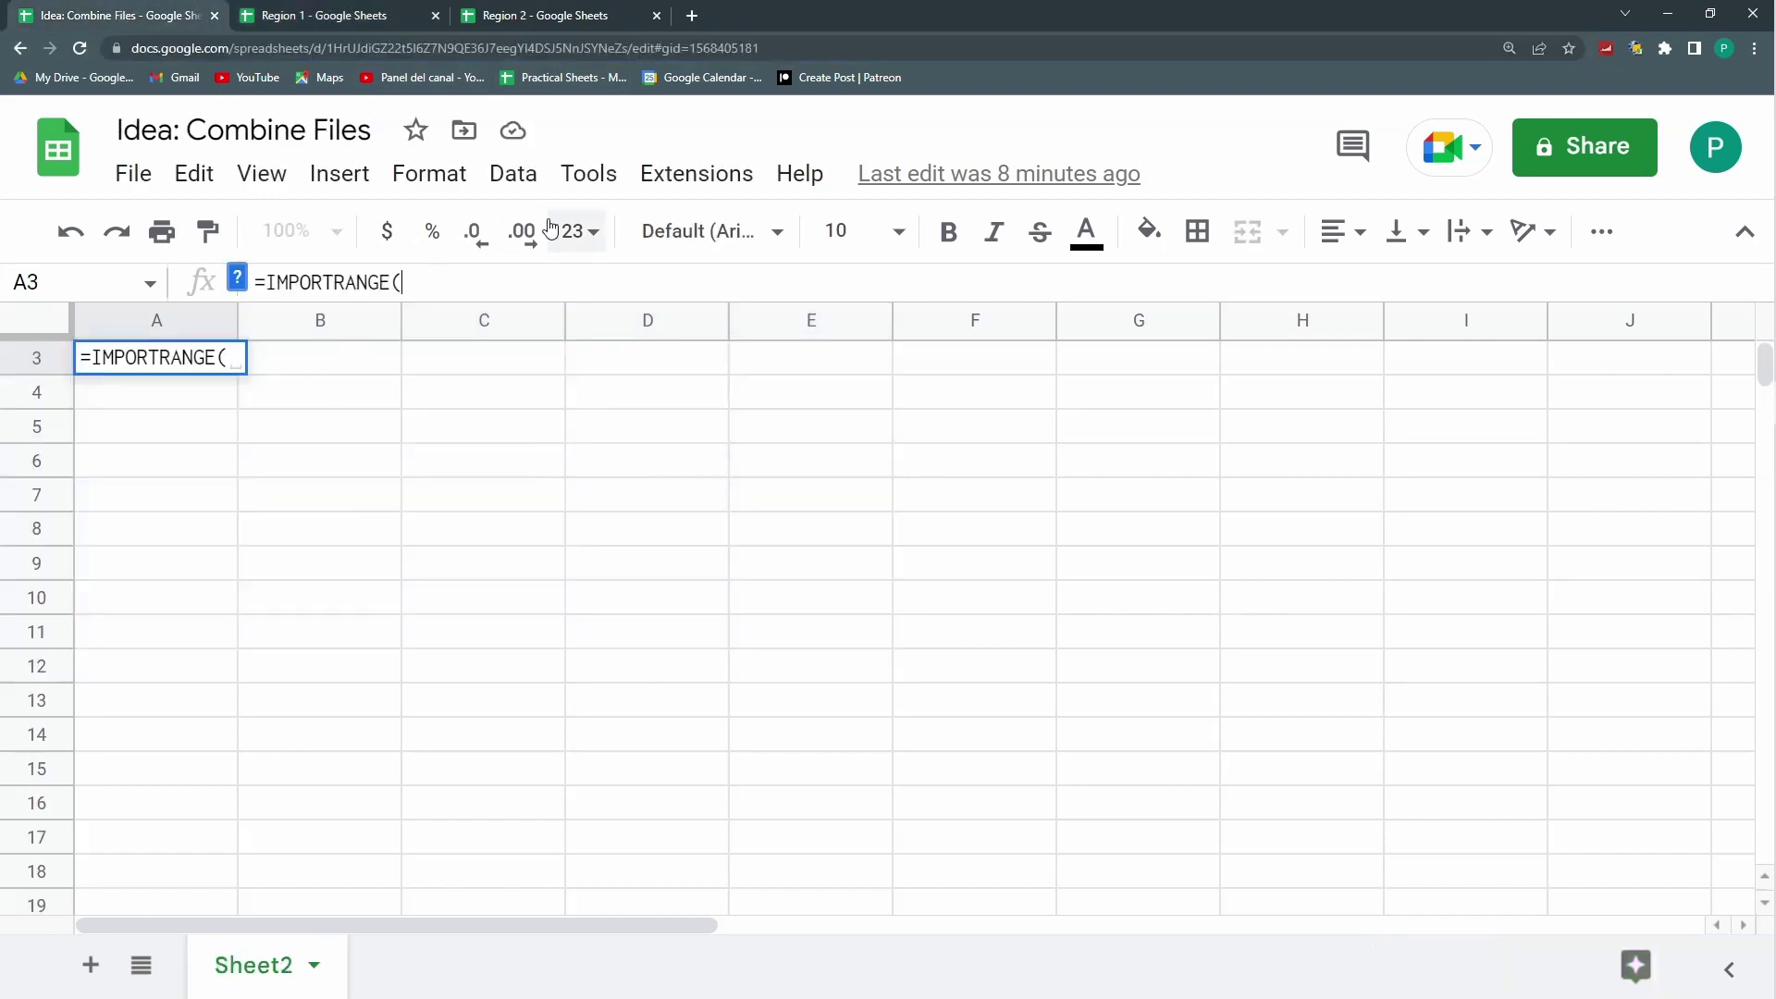
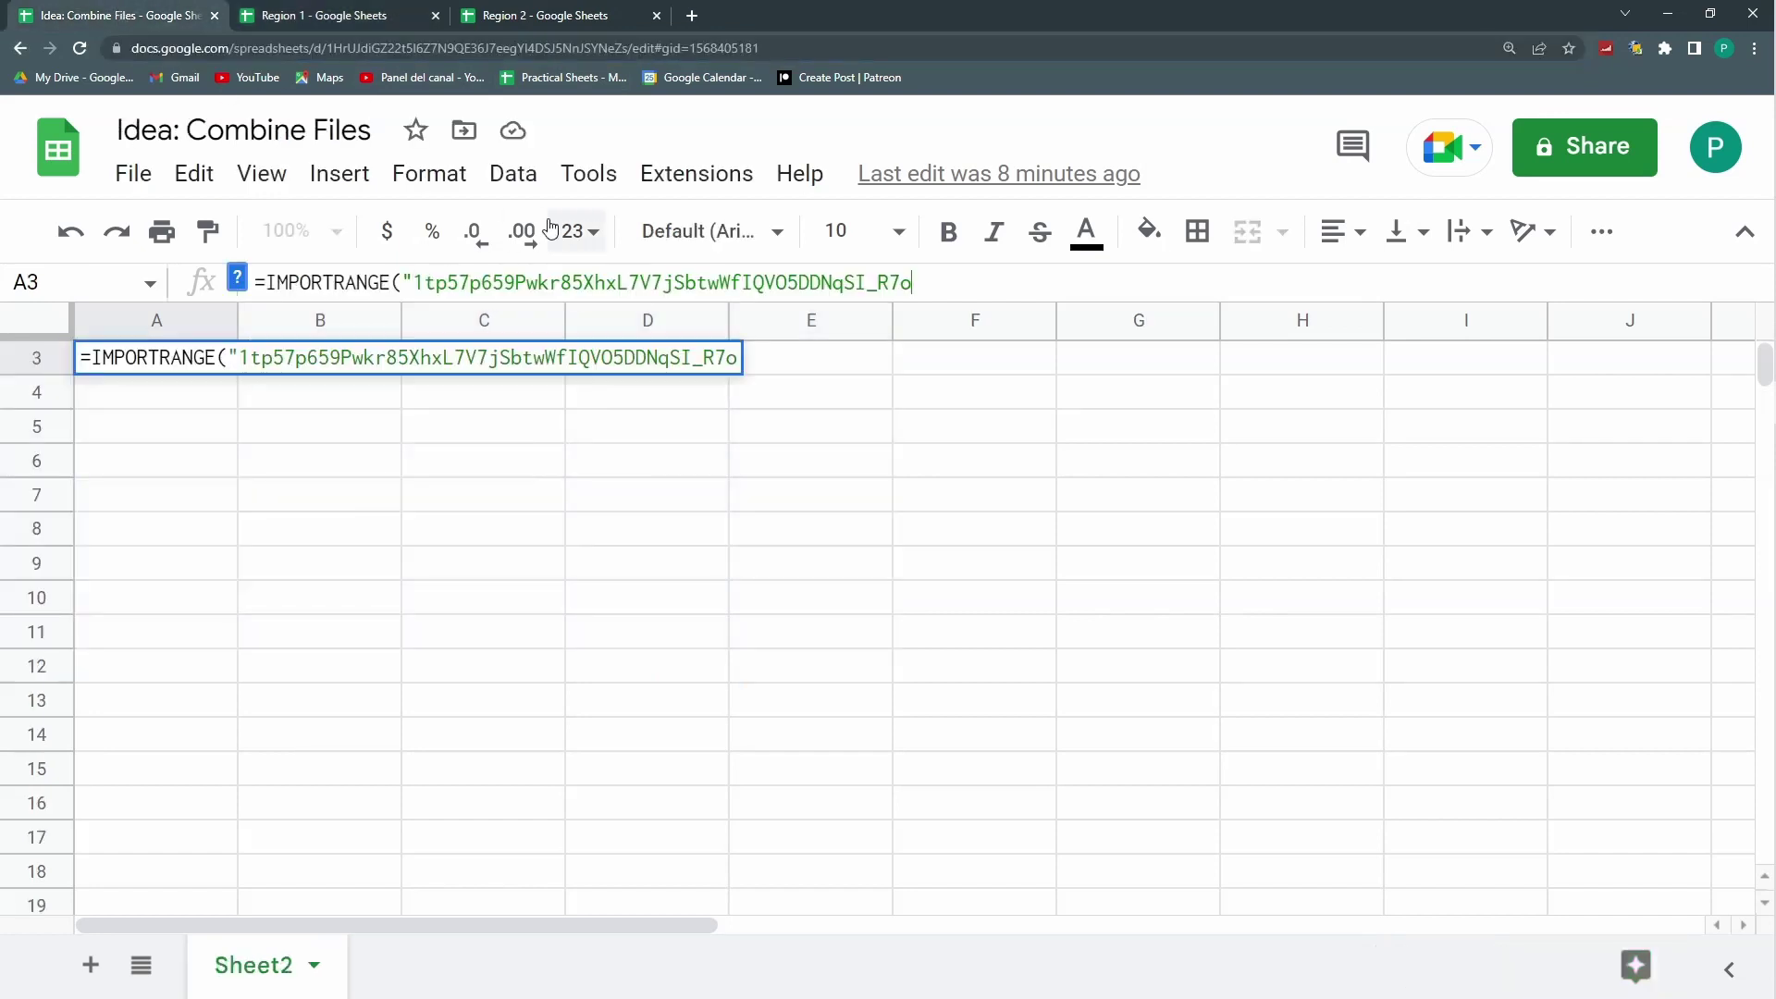
type("\",")
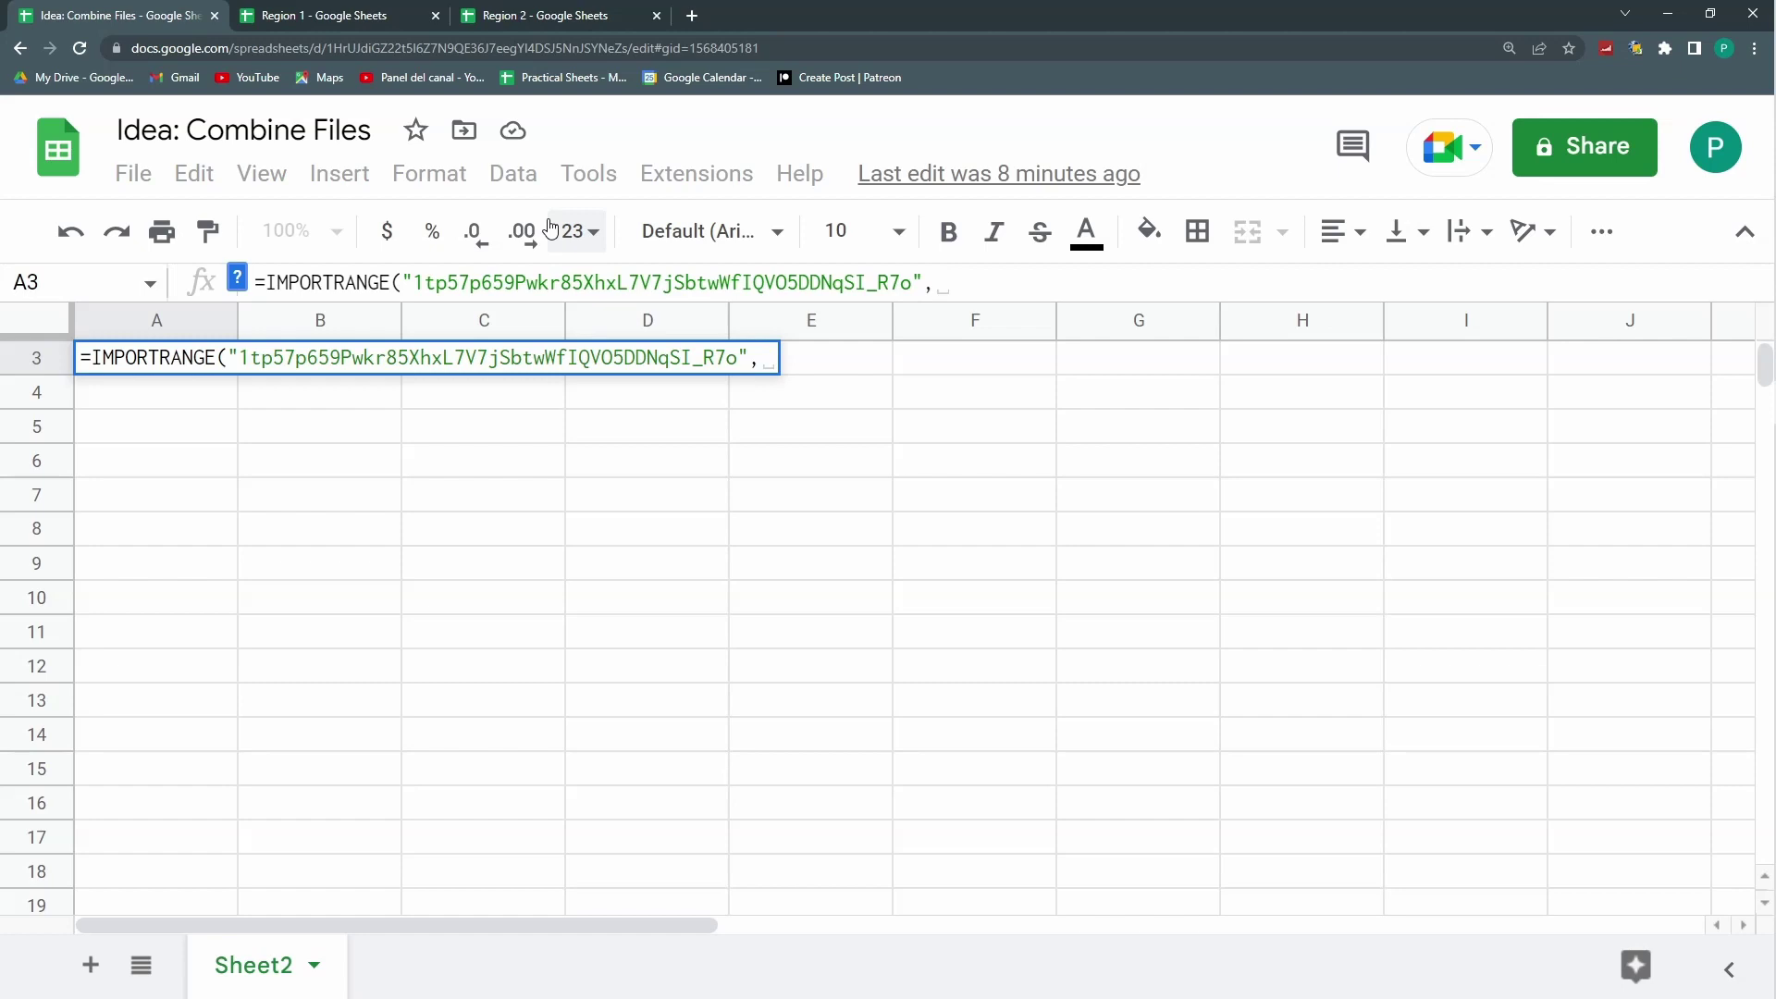
Step: Finish the formula with range "A1:E" and commit it
left_click(310, 13)
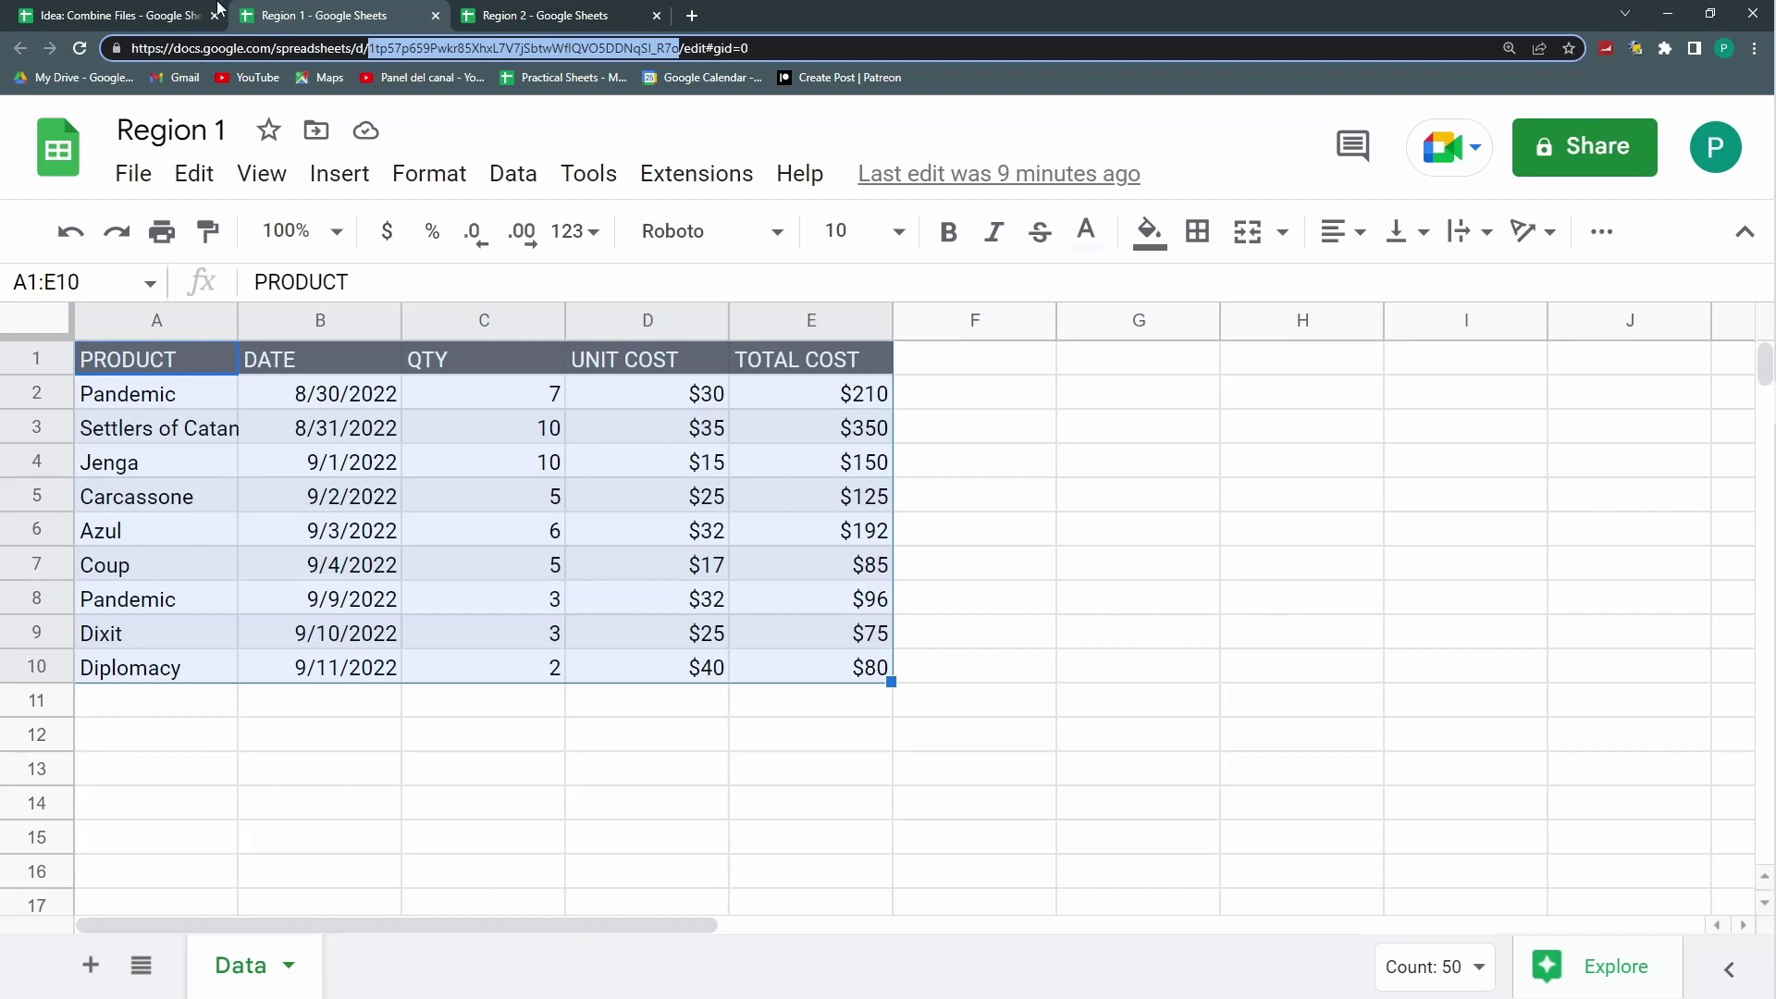
left_click(185, 13)
type("\"")
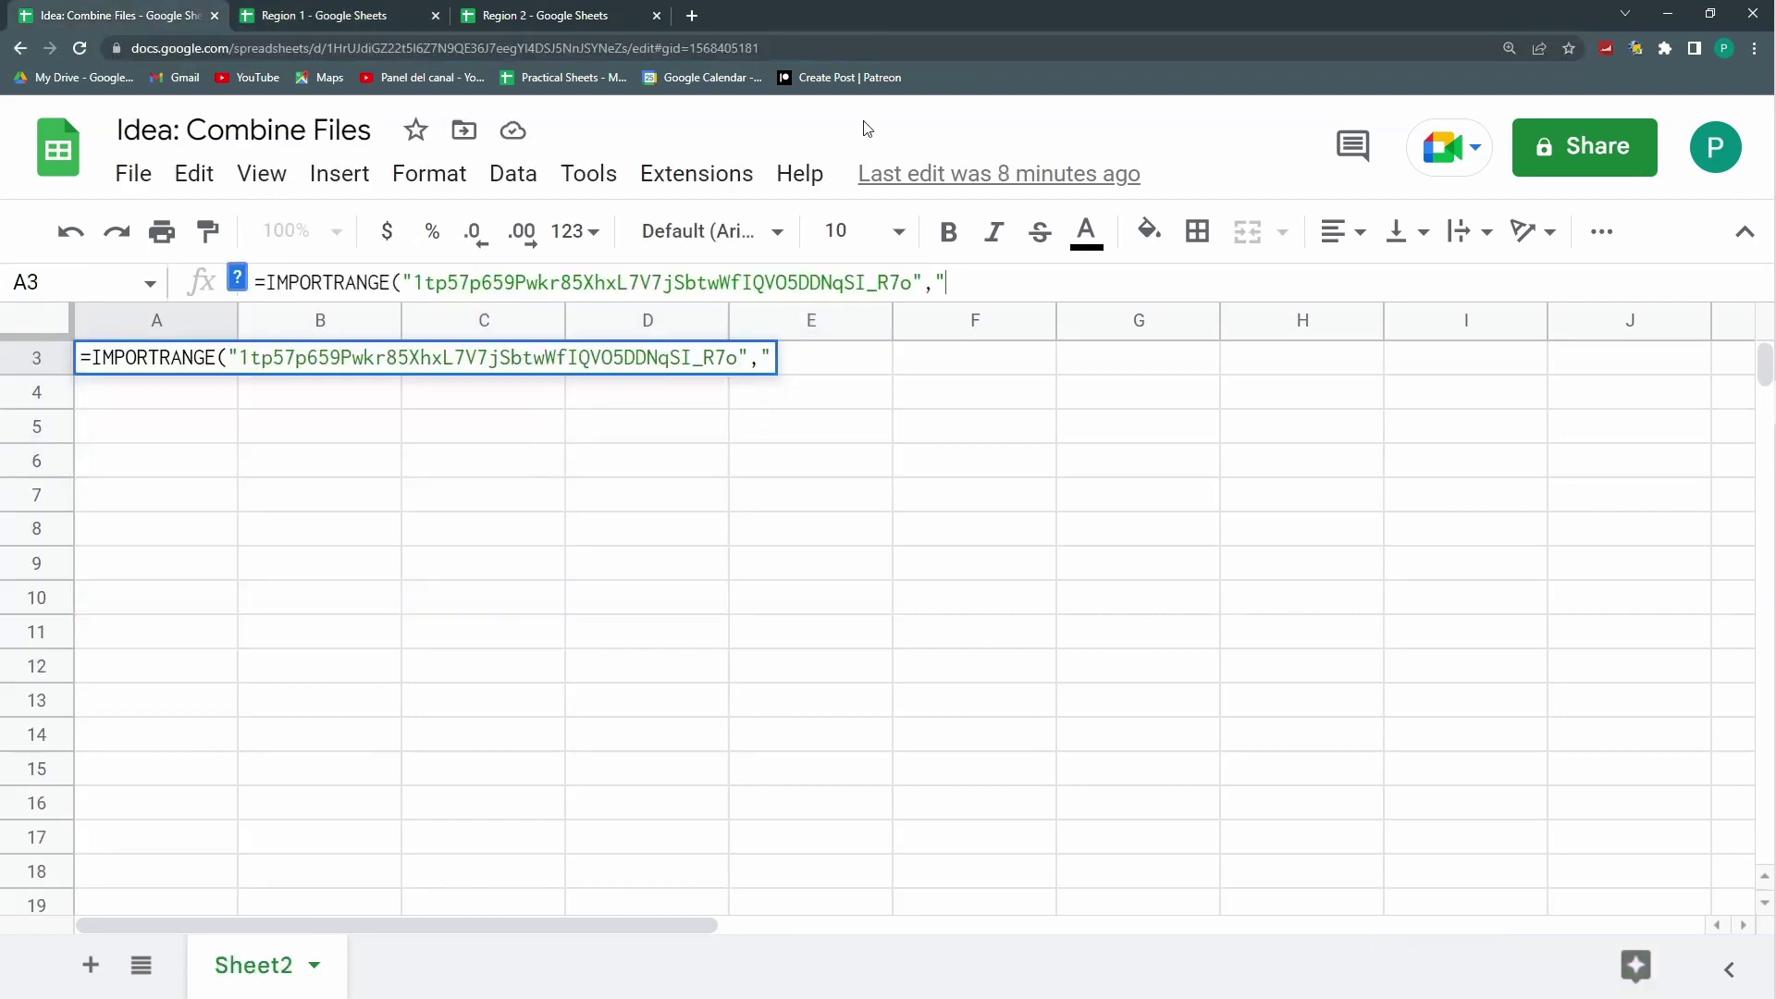
type("a1:#")
key("BackSpace")
type("E")
key("BackSpace")
type("A1:E")
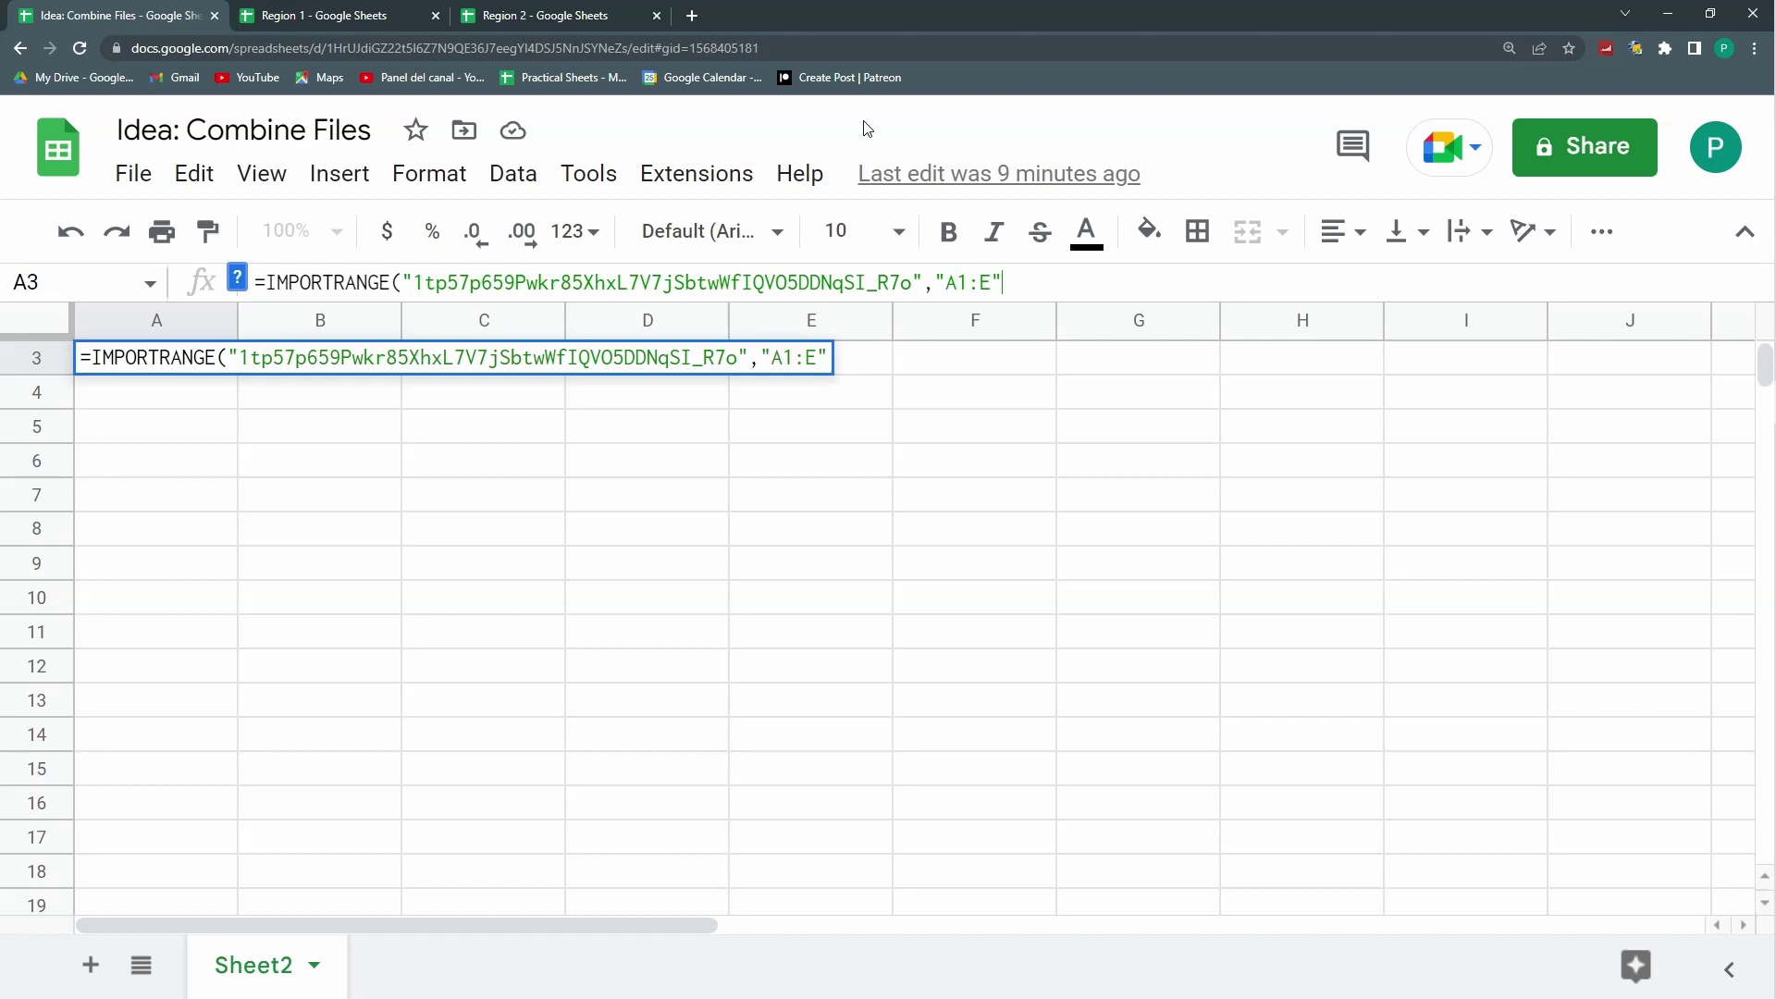
type(")")
key("Return")
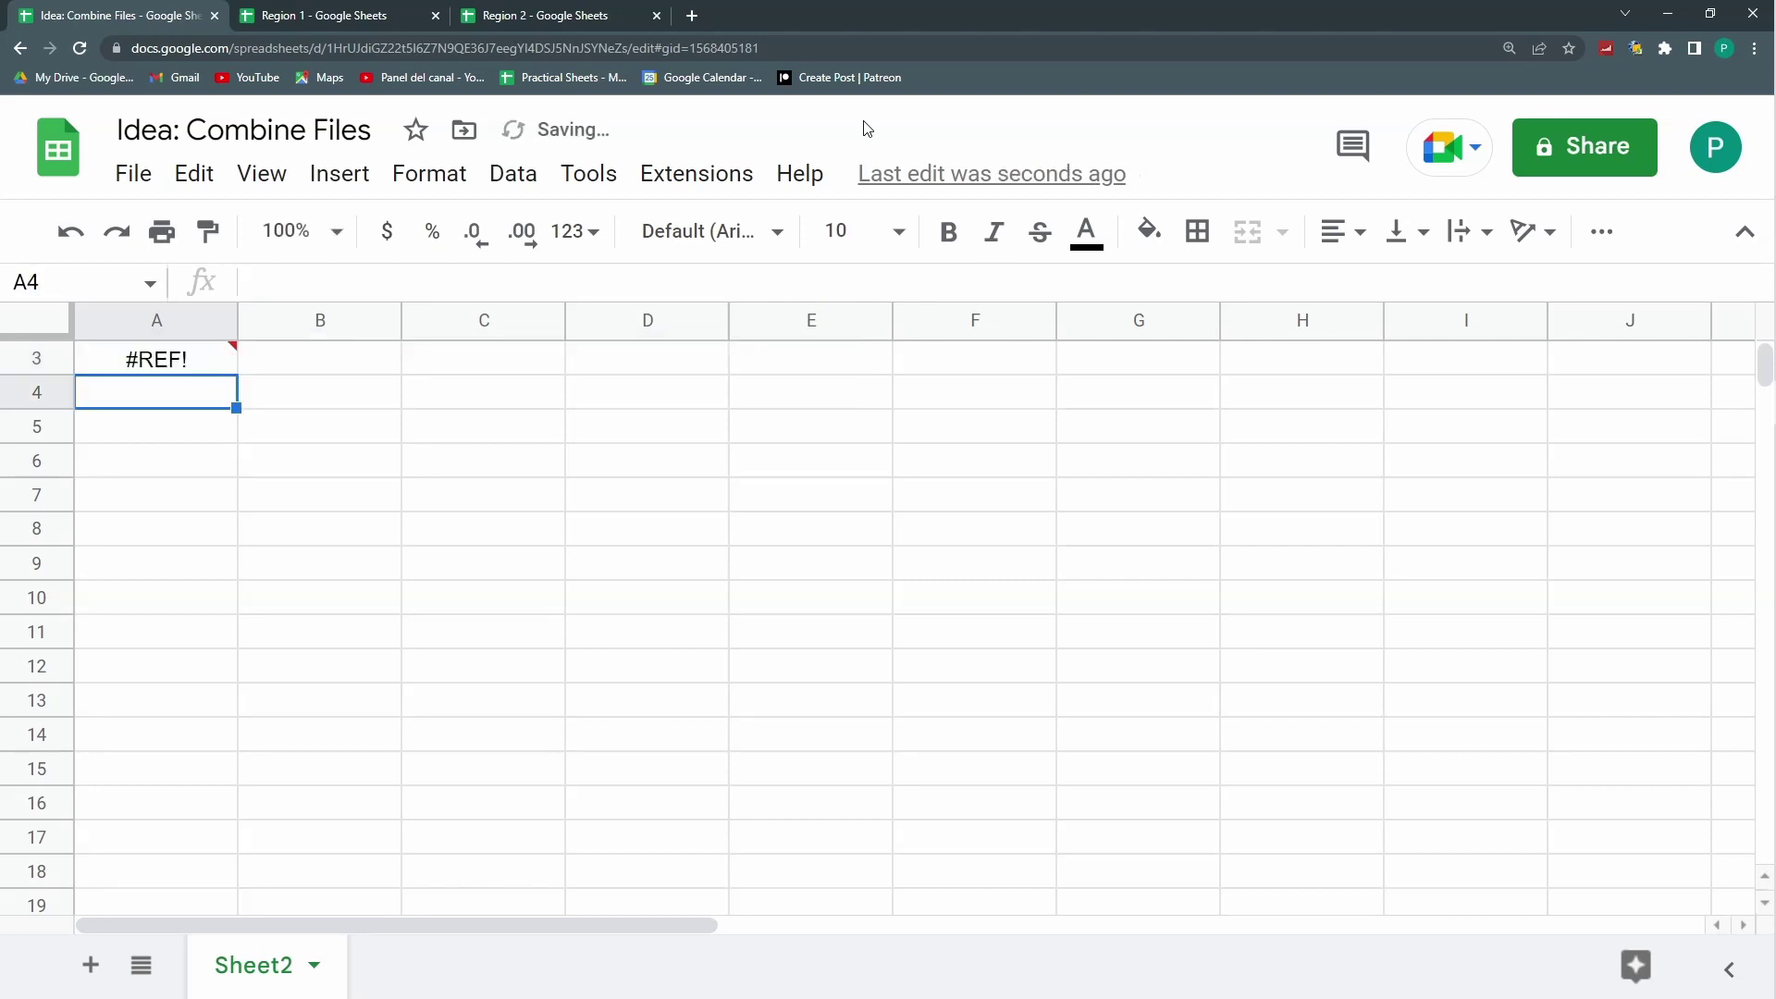
Step: Allow access so Region 1's table loads from the A1 import
mouse_move(185, 370)
left_click(289, 408)
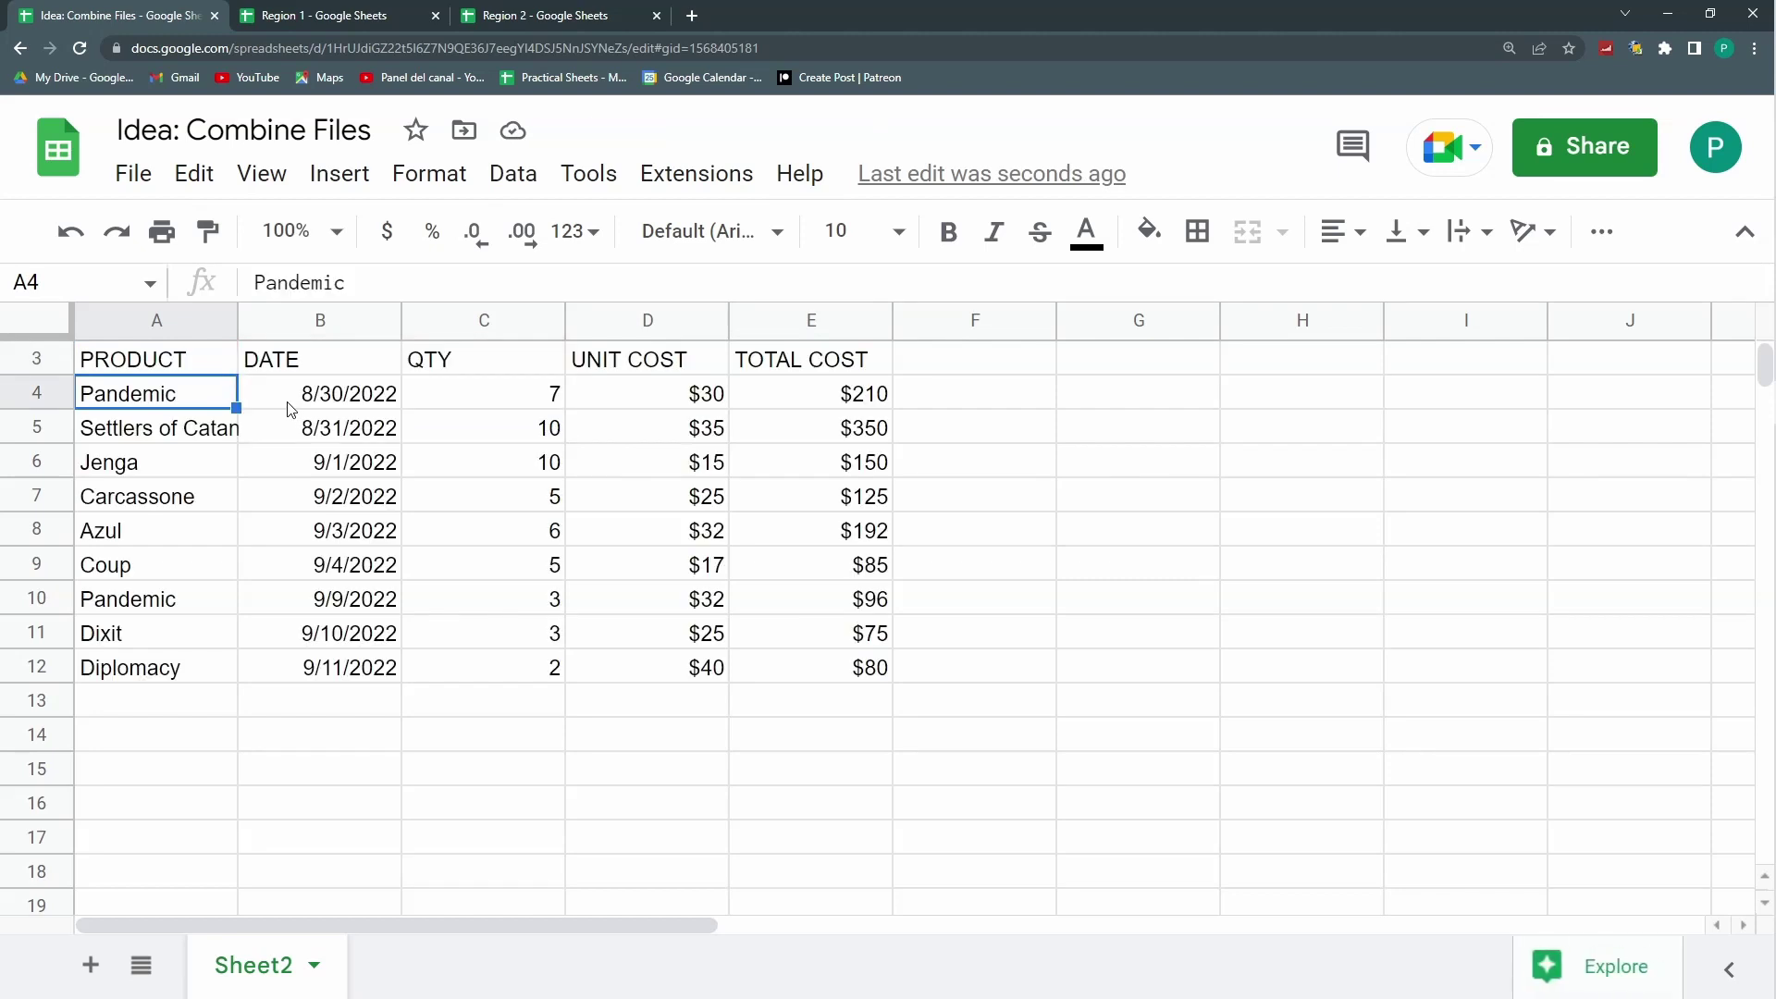
scroll(220, 333, "up", 1)
left_click(196, 356)
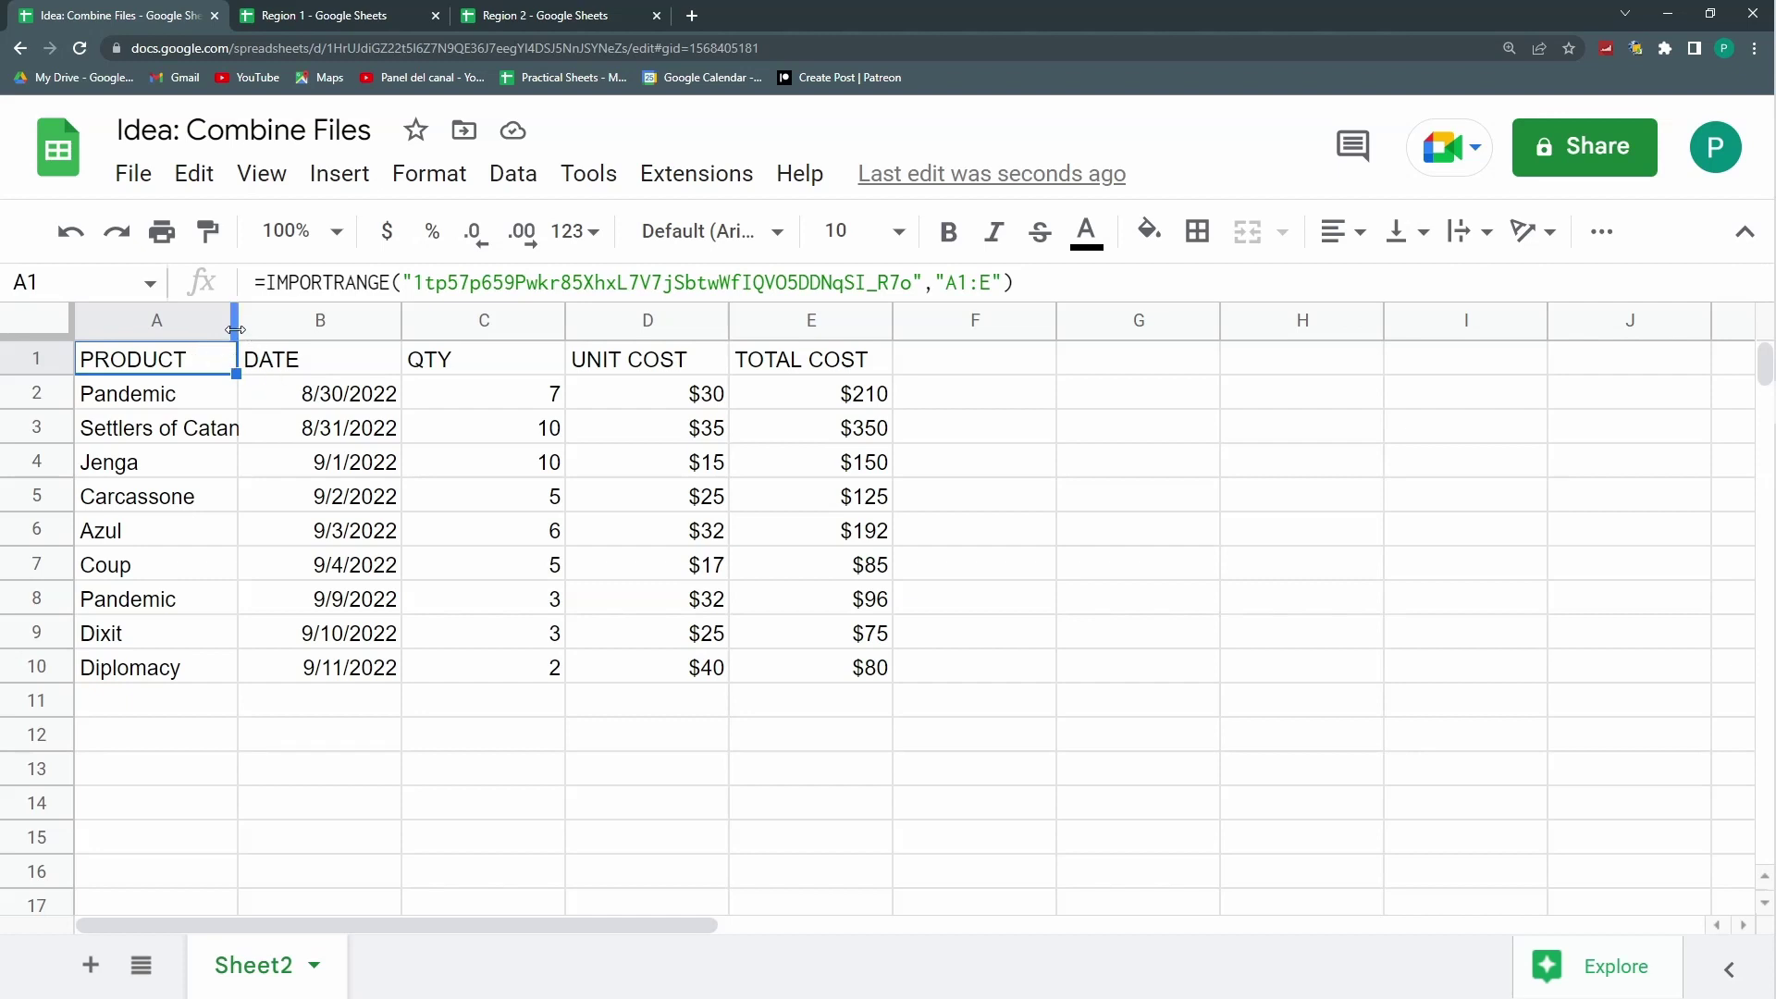
Step: Widen column A so product names like Settlers of Catan fit
left_click(209, 428)
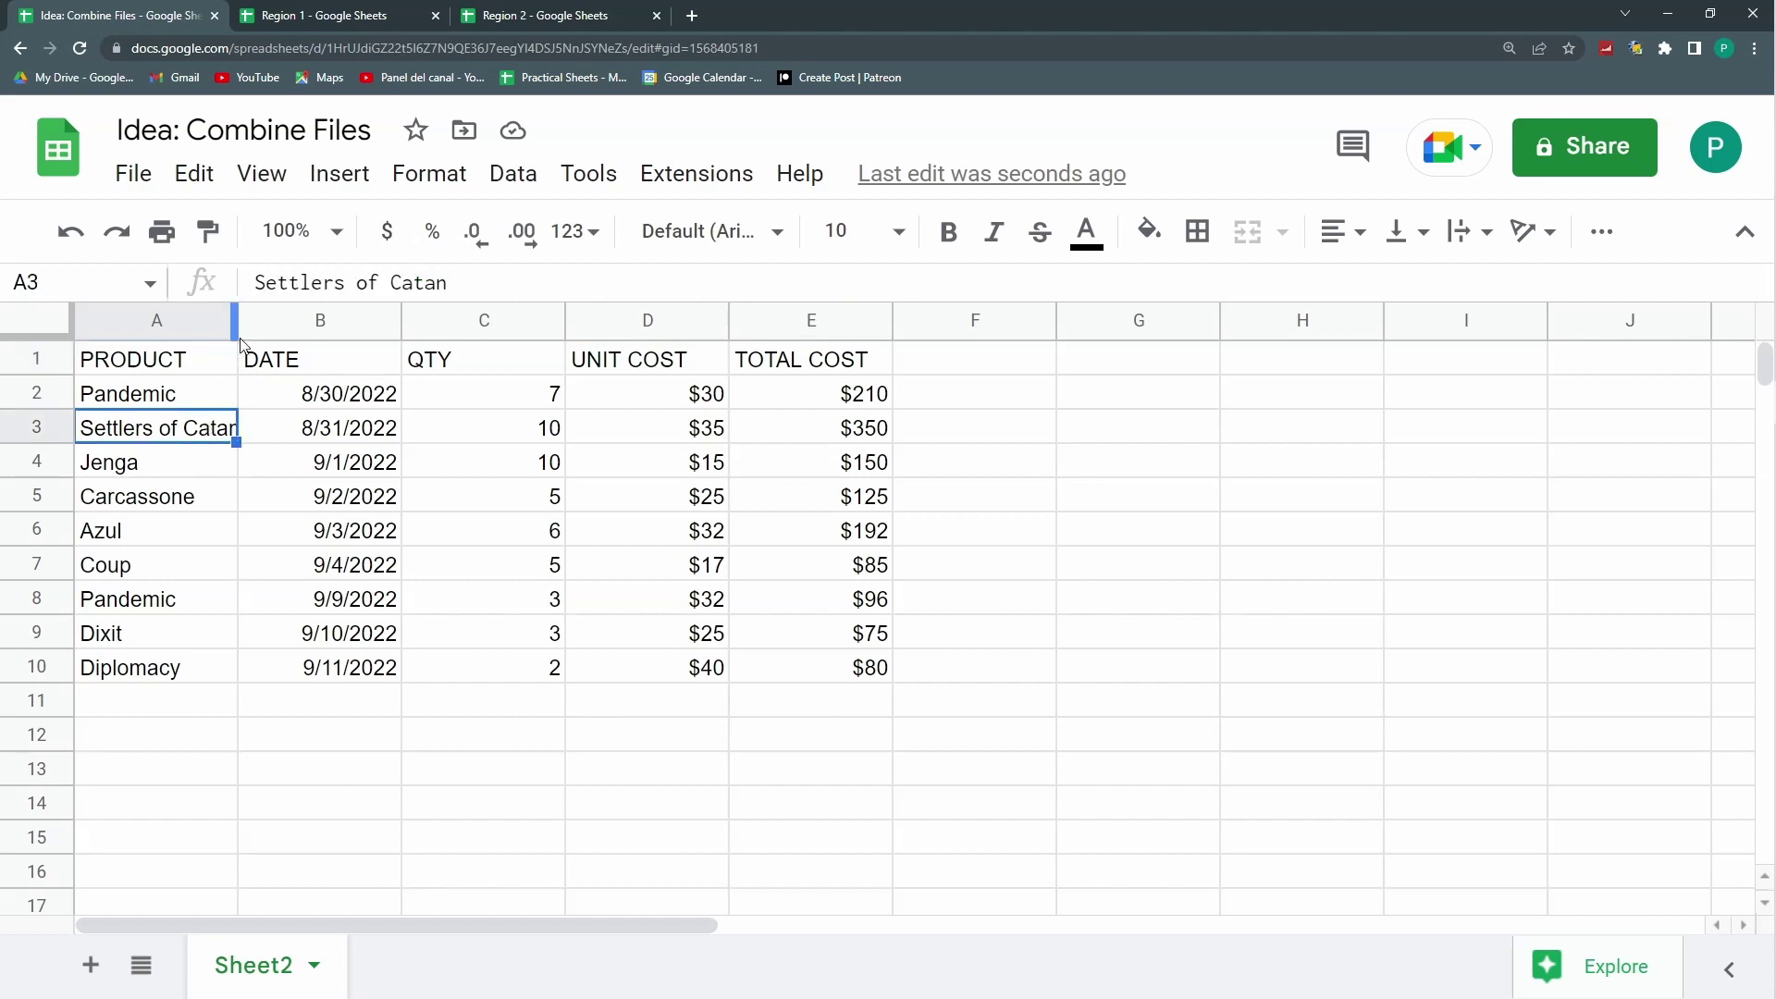
left_click_drag(237, 309, 277, 319)
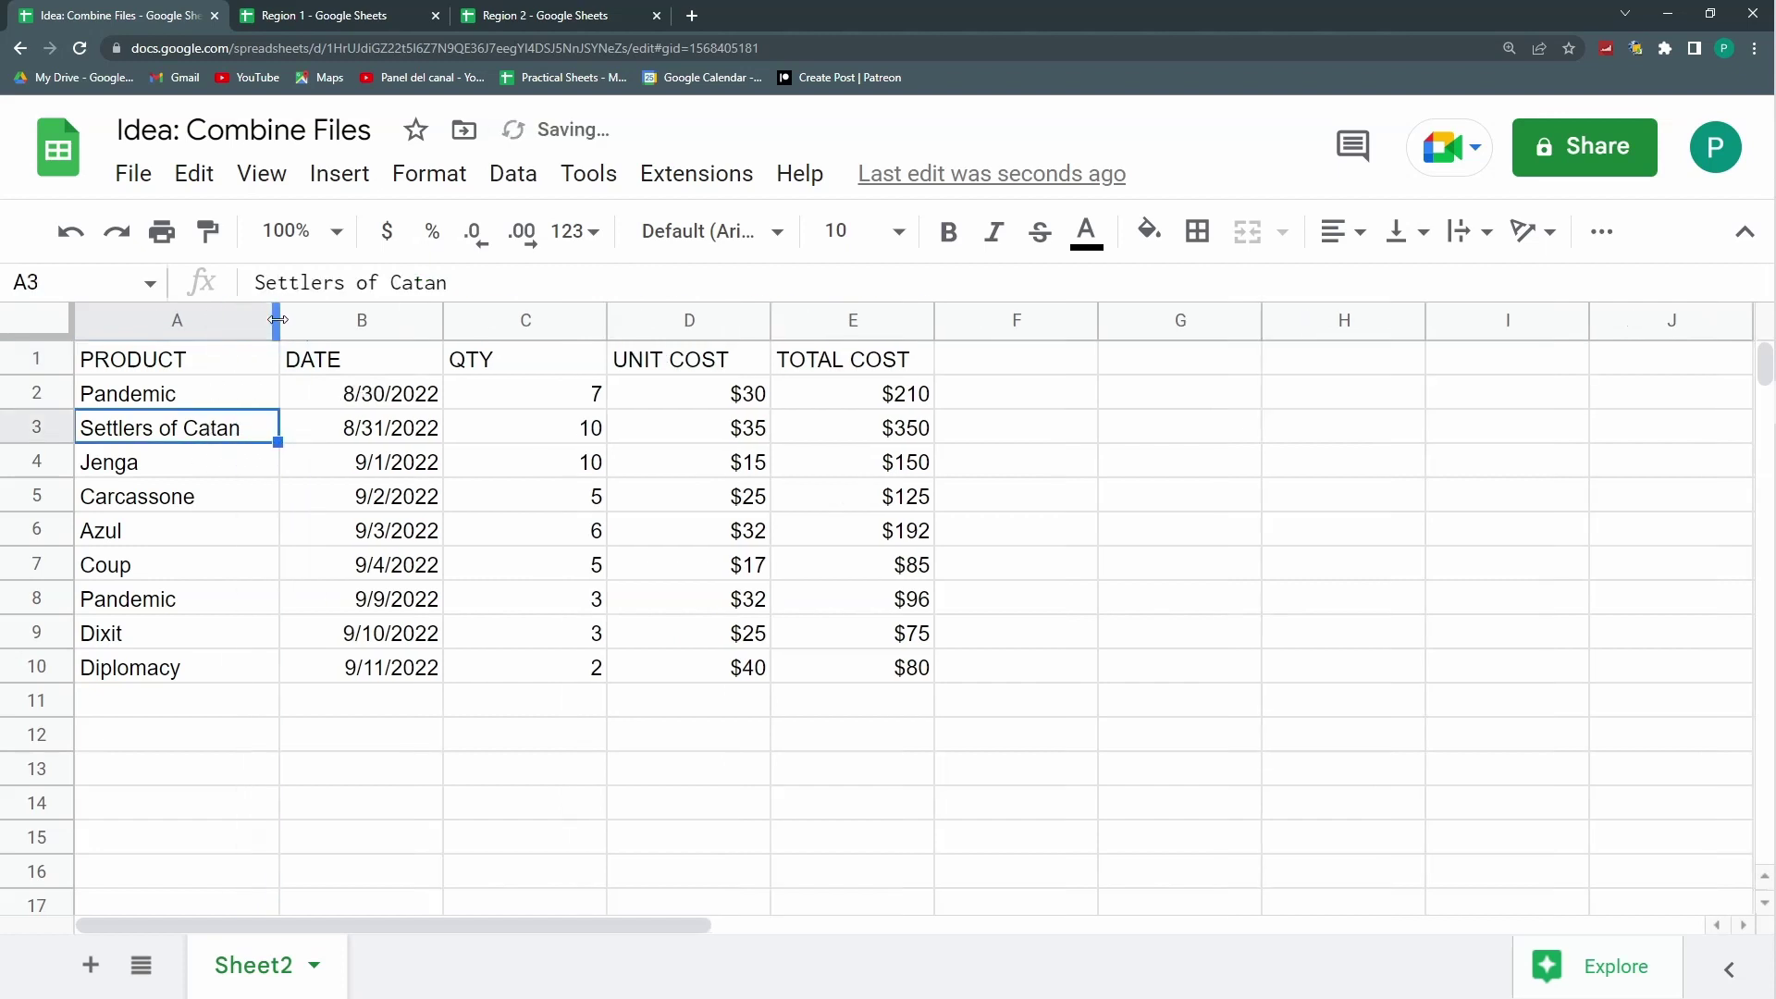
left_click(220, 368)
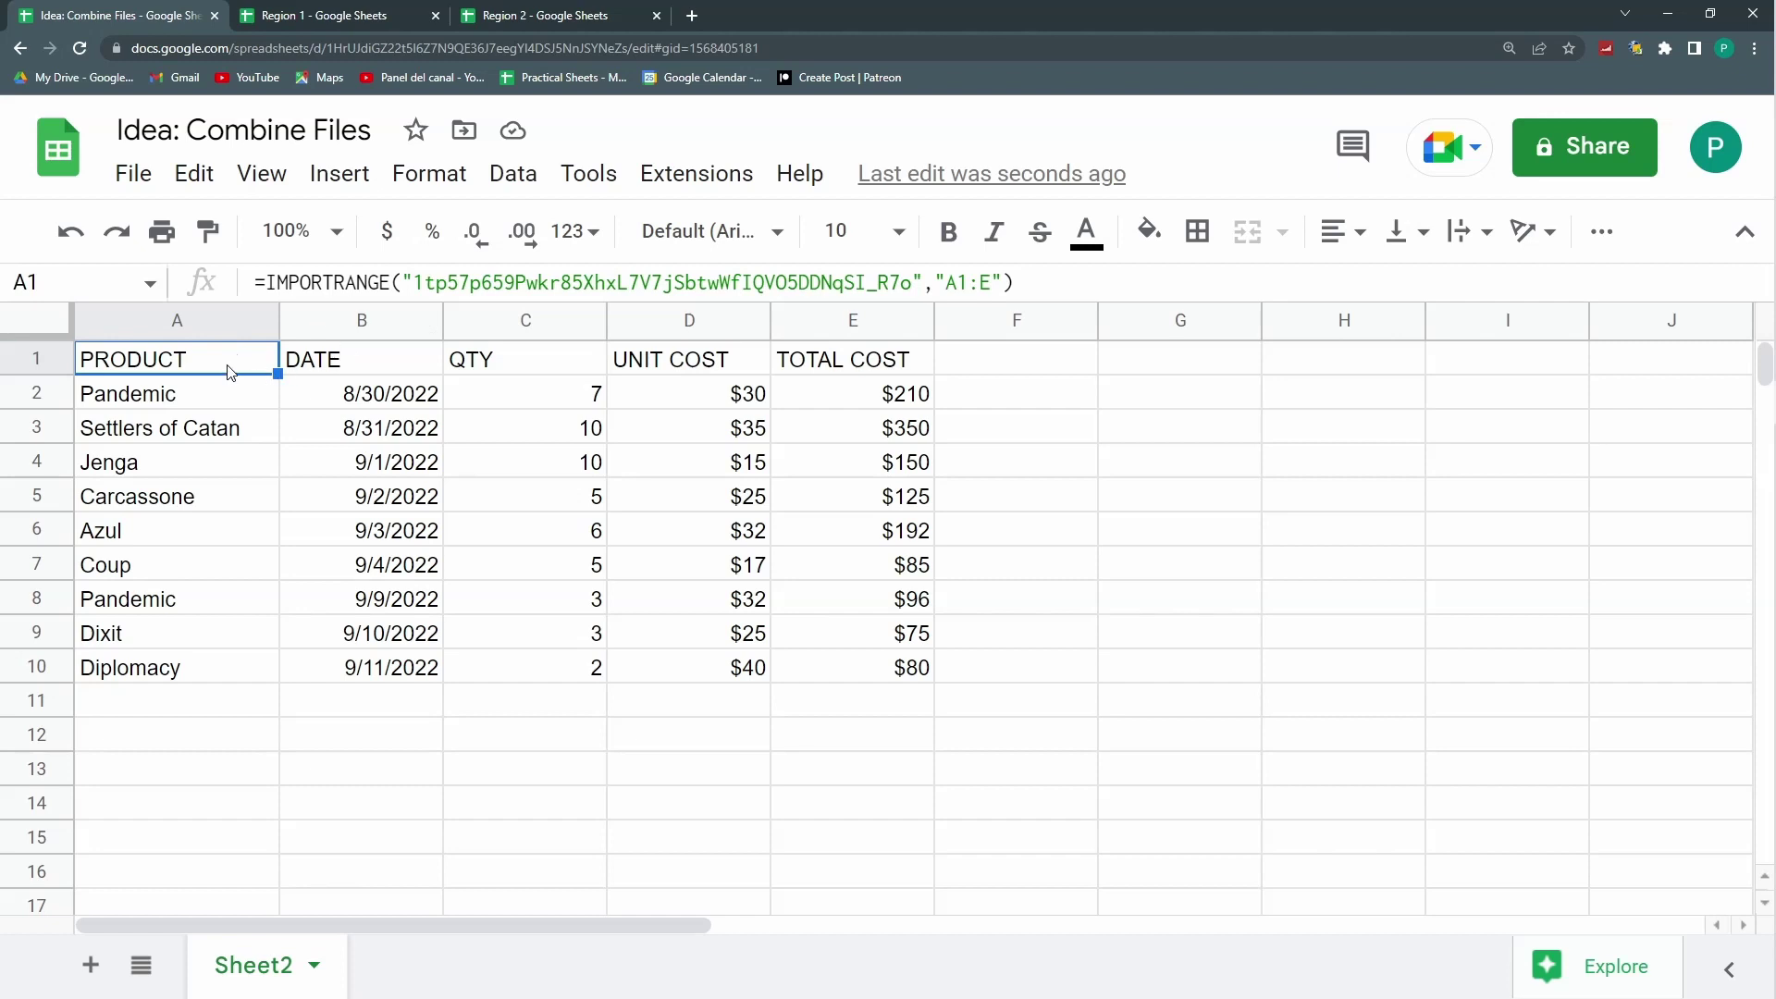
Step: Copy A1's import formula into G1 and narrow column F between the tables
key("ctrl+c")
left_click(212, 744)
left_click(1119, 366)
key("ctrl+v")
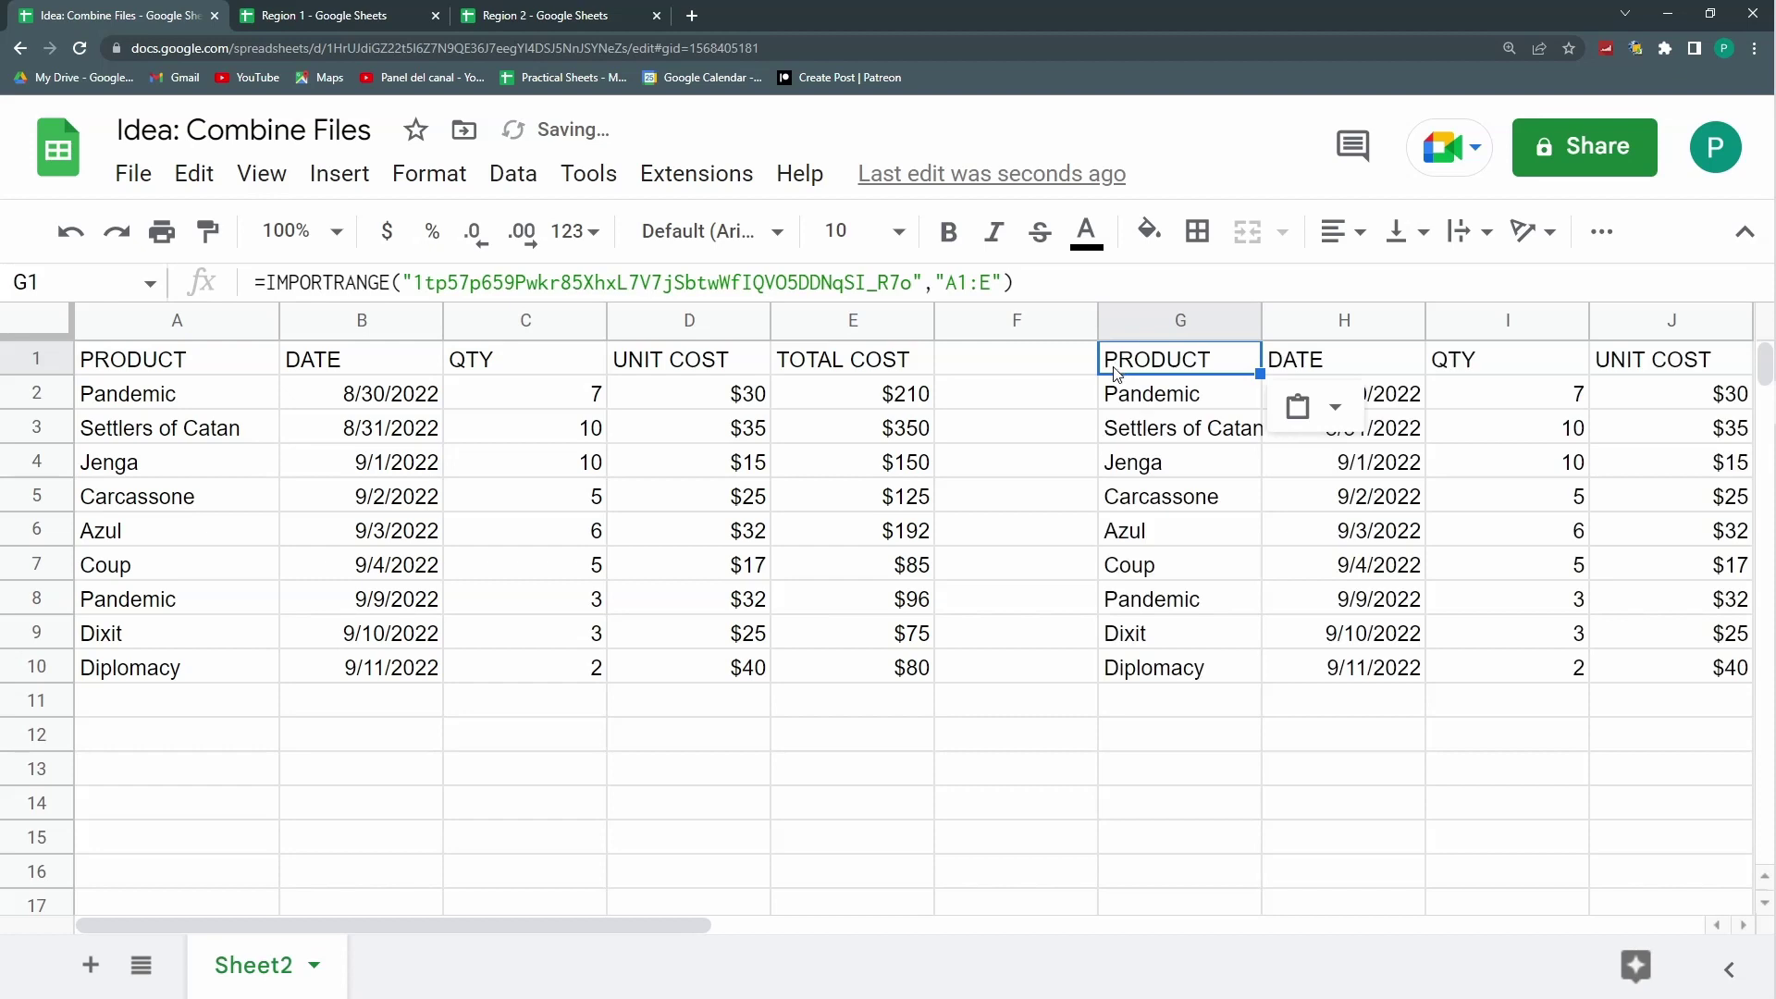
left_click_drag(1098, 320, 964, 320)
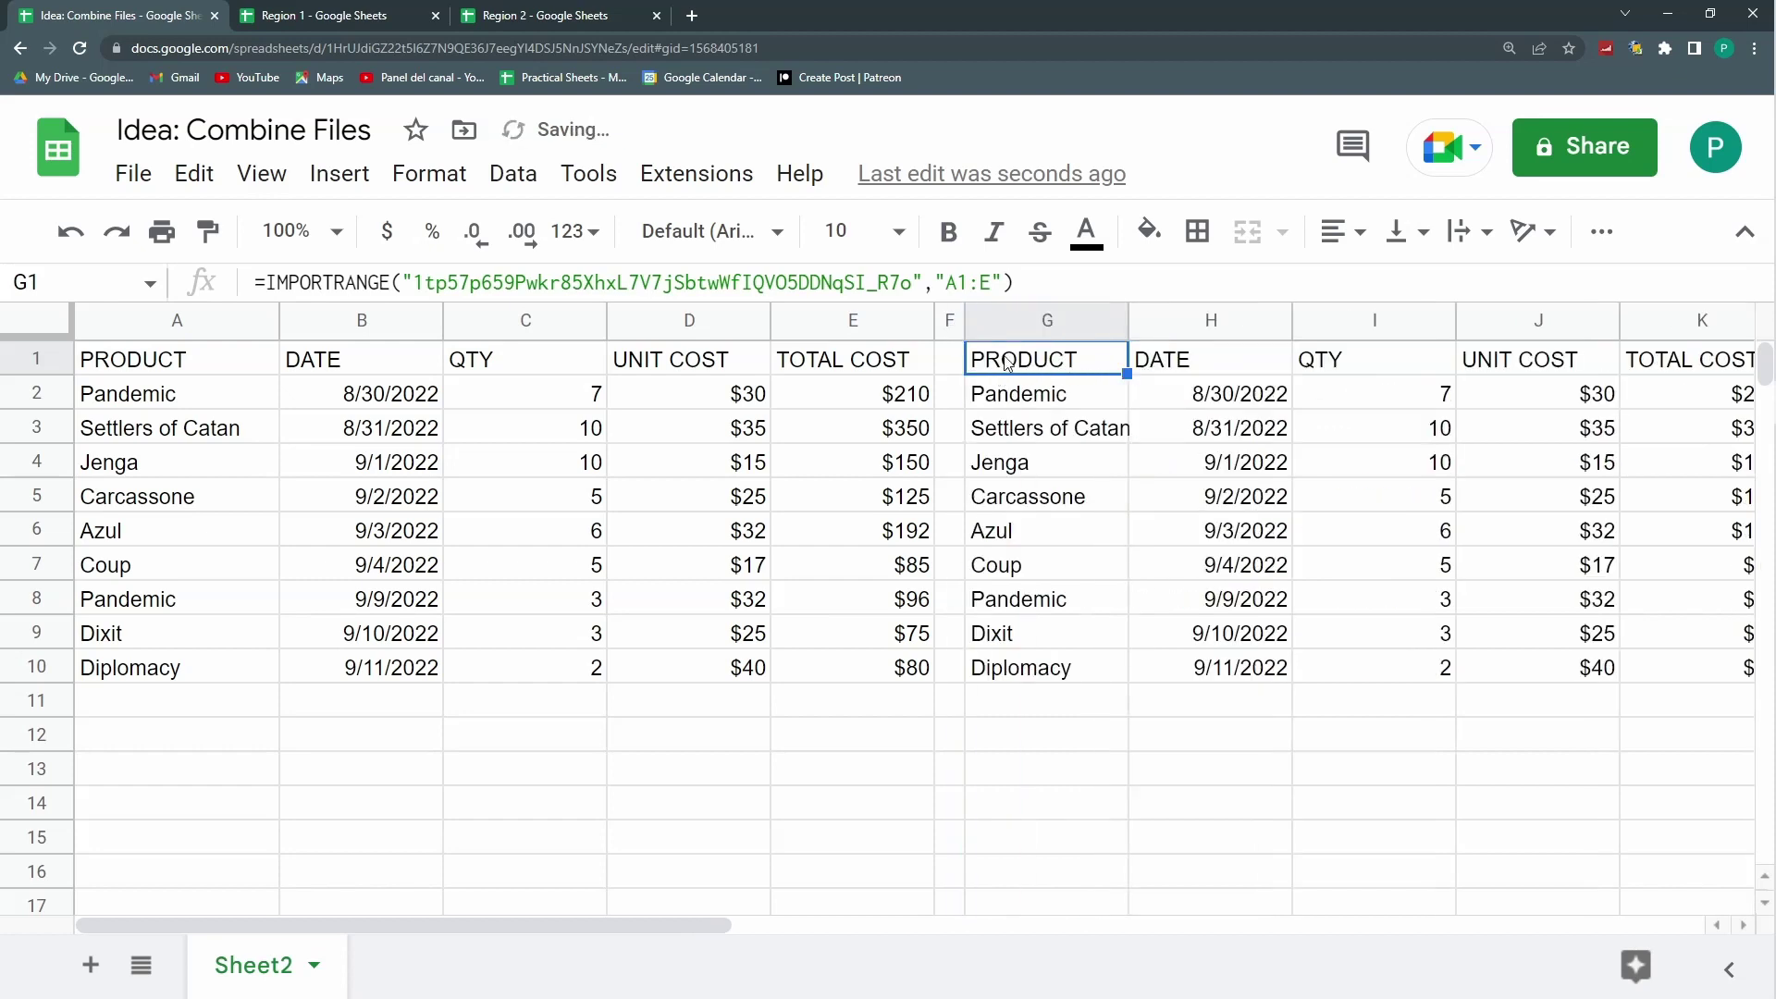
Step: Swap G1's spreadsheet ID for Region 2's ID and allow access
left_click(502, 16)
left_click_drag(617, 46, 326, 46)
left_click(169, 15)
left_click_drag(909, 284, 413, 284)
key("ctrl+v")
key("Return")
left_click(1110, 354)
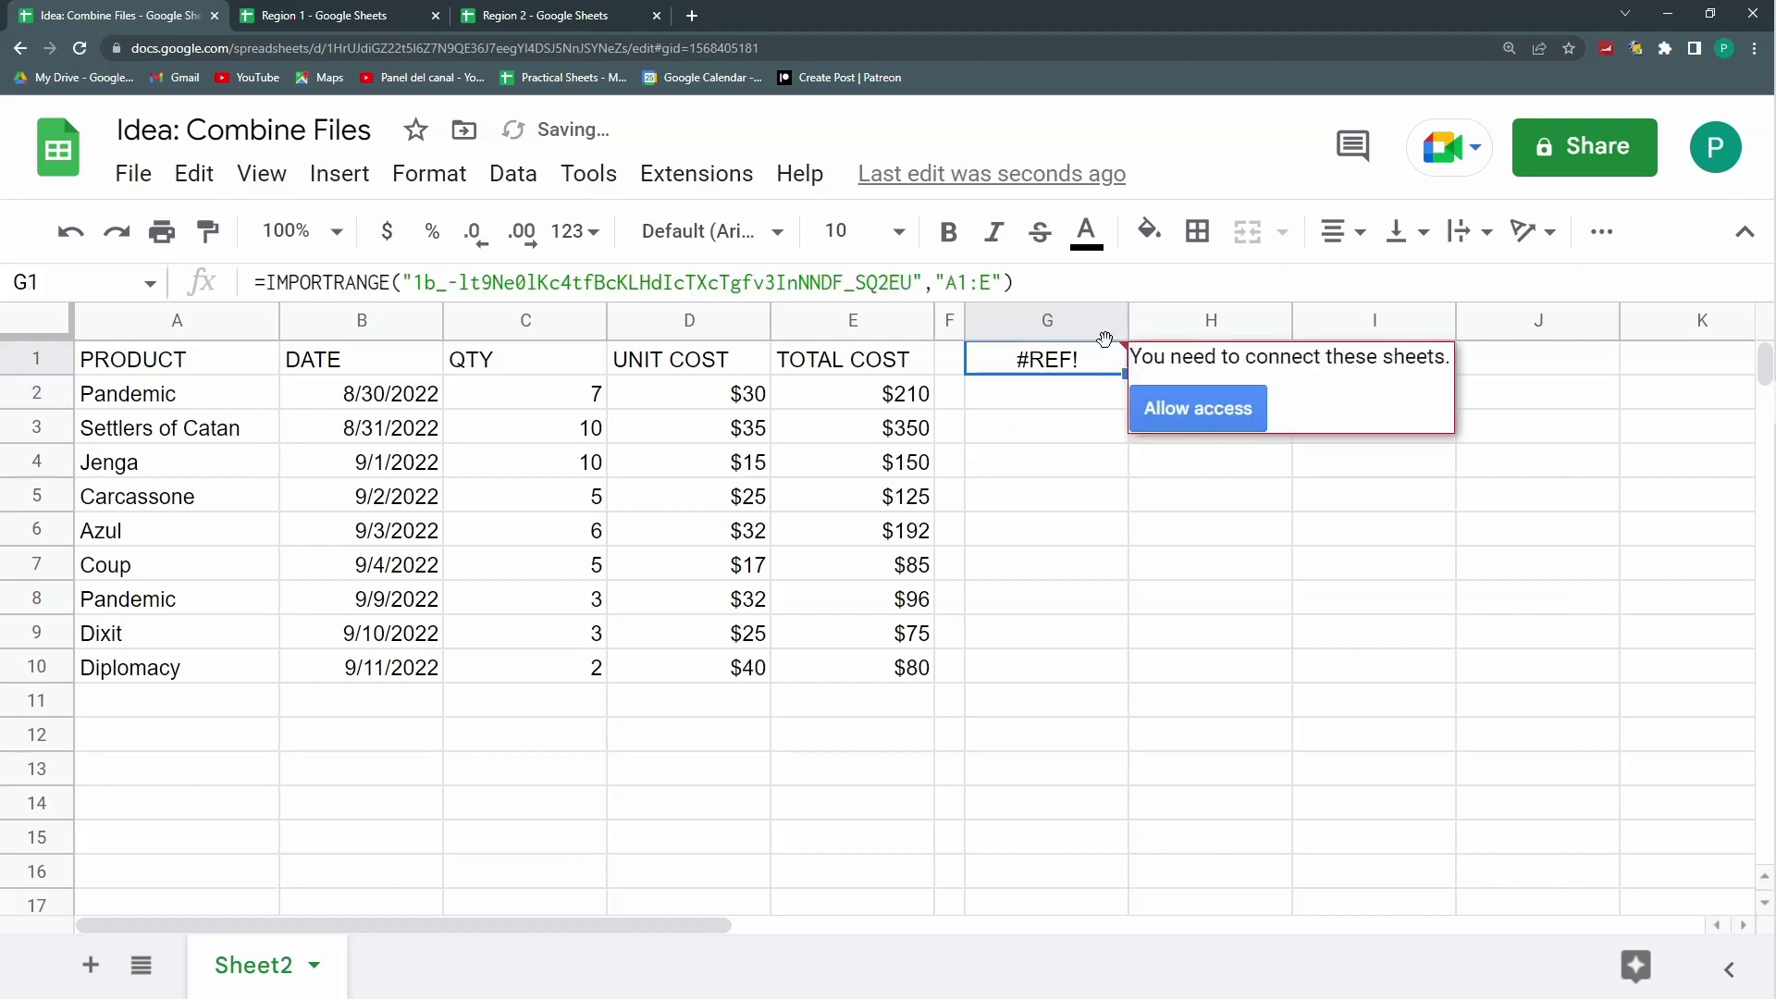
left_click(1199, 411)
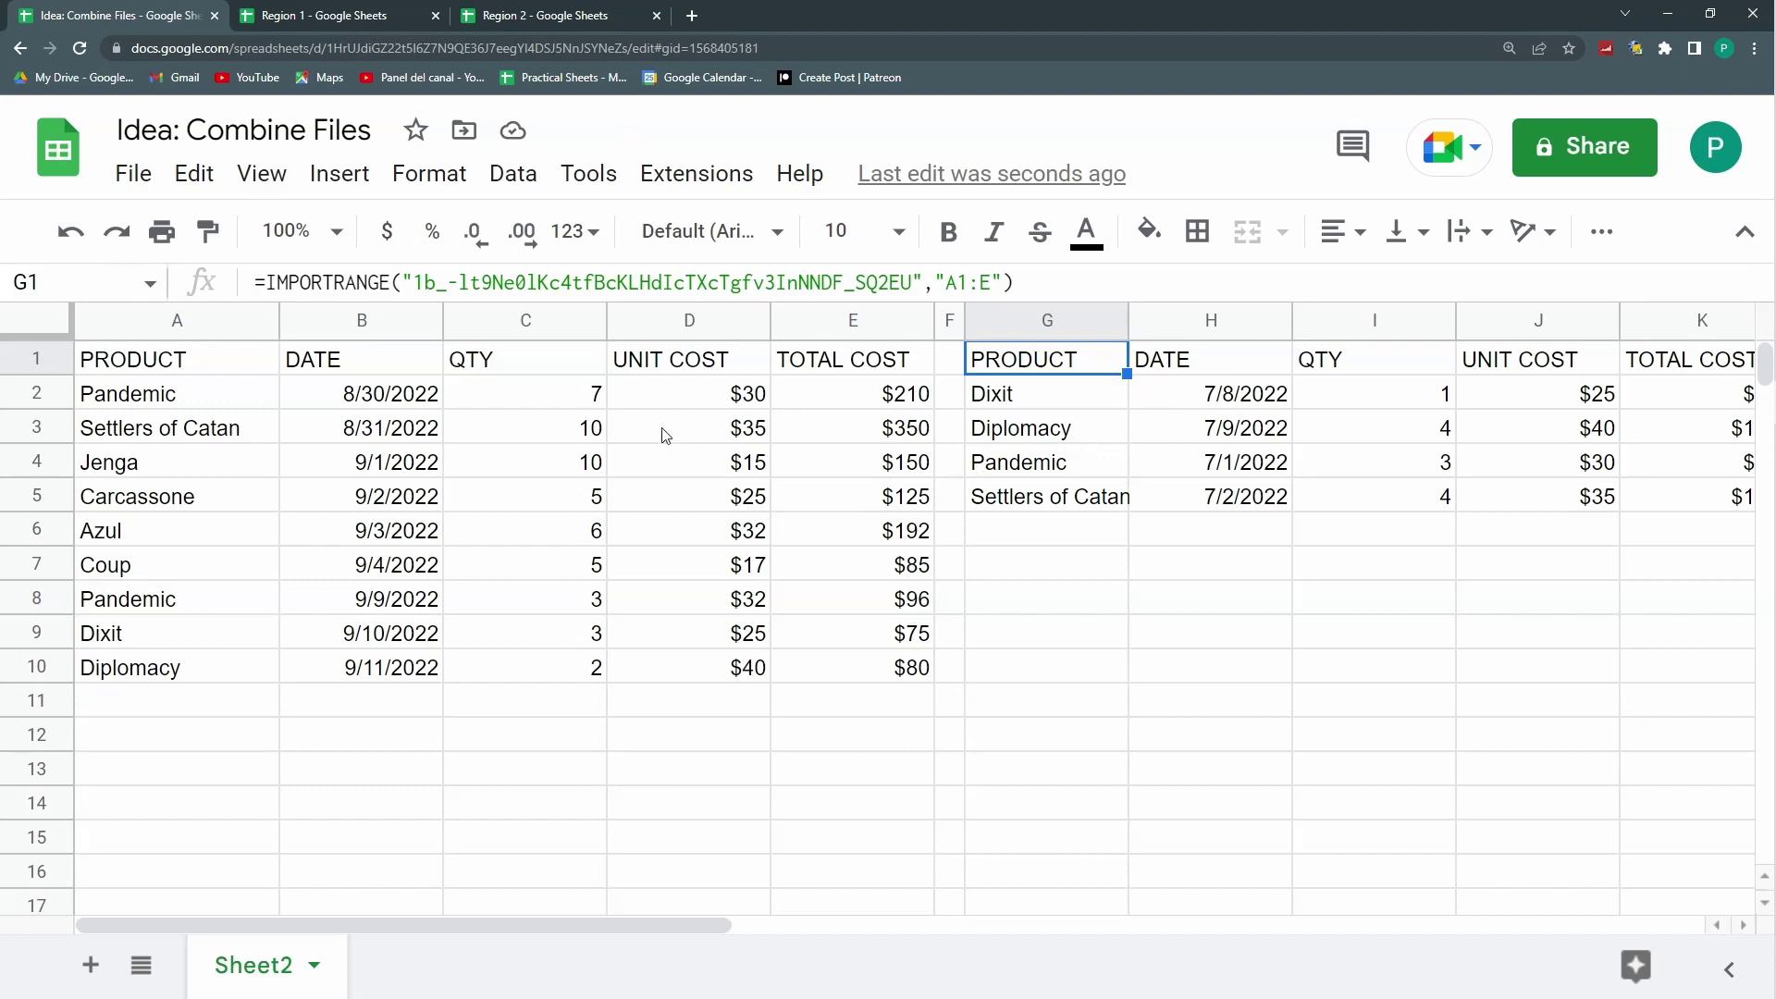
Step: Auto-fit columns A, B, C and columns G through K
double_click(606, 319)
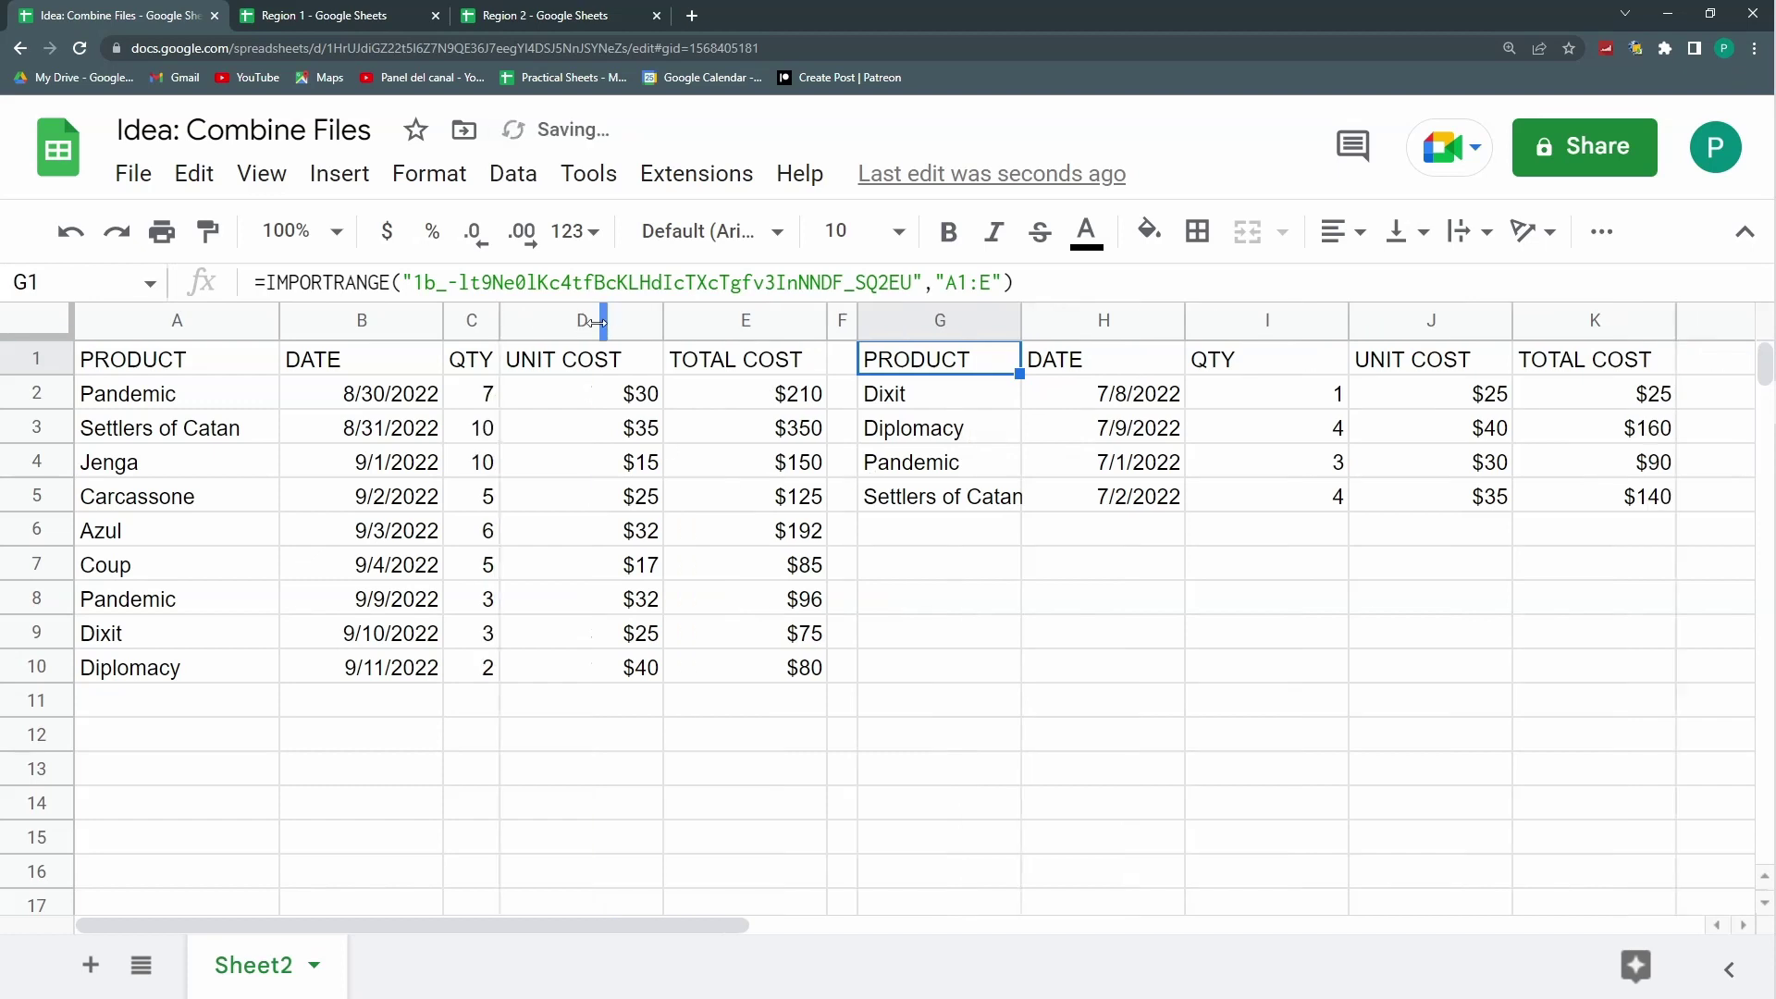
double_click(279, 320)
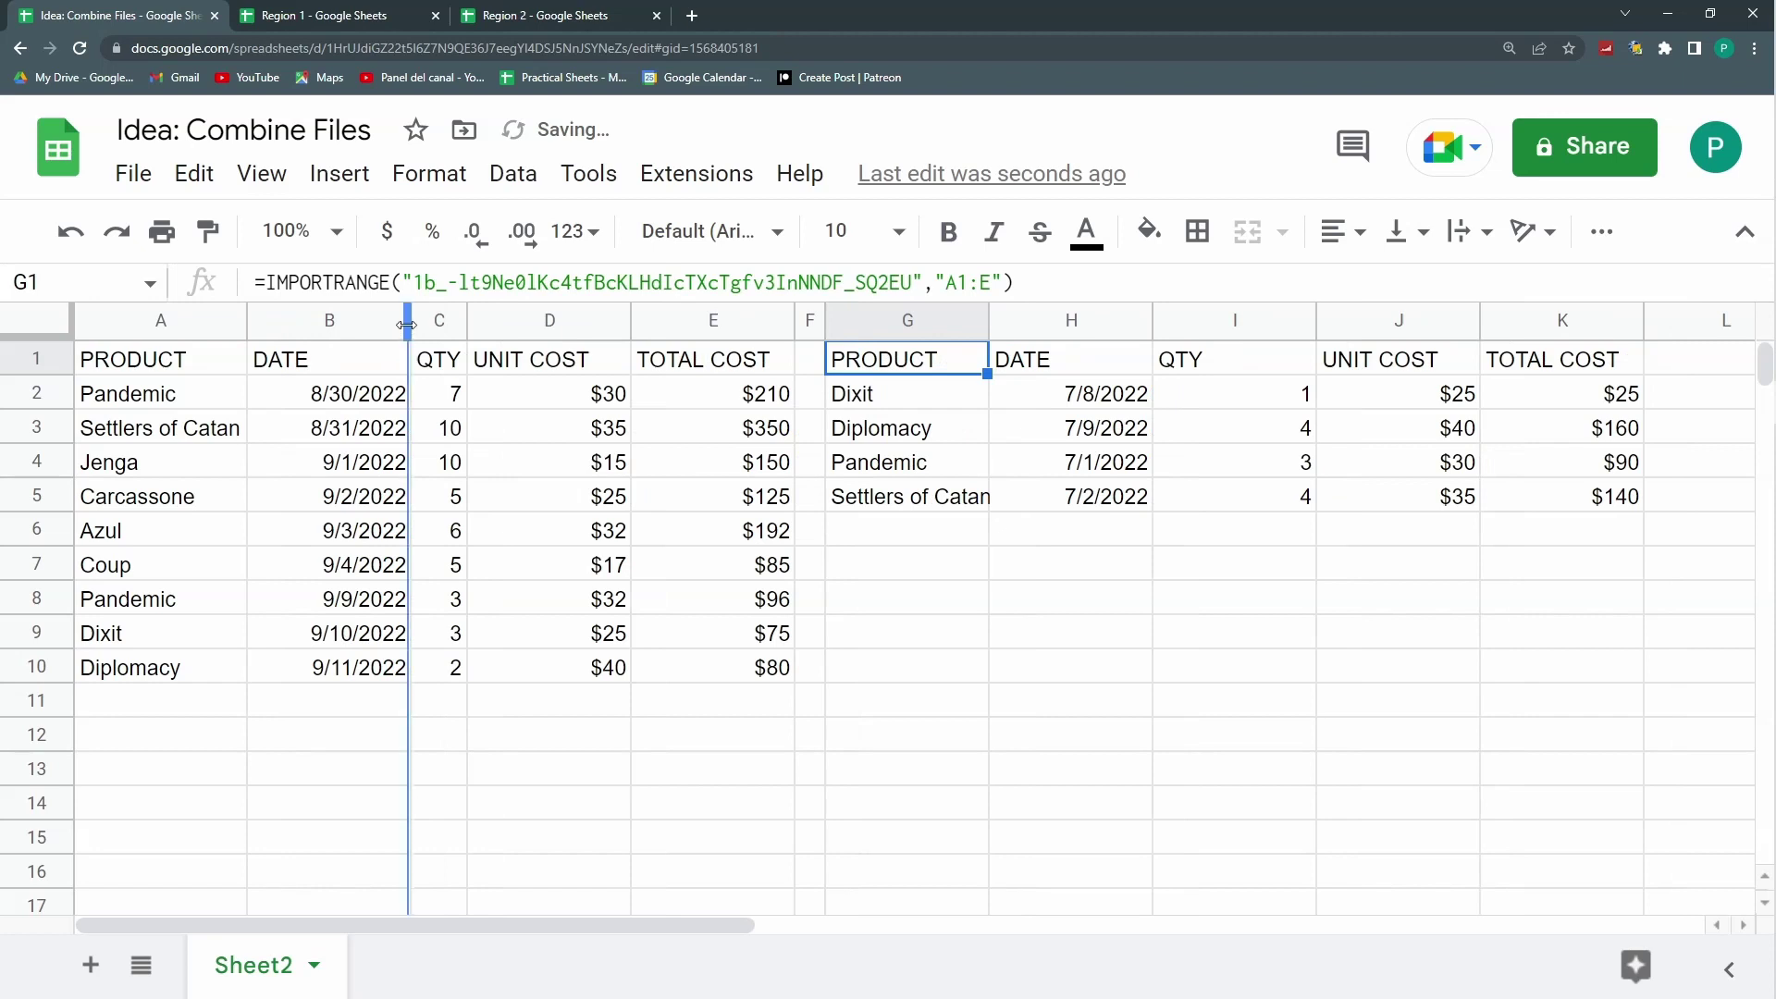
double_click(410, 320)
left_click(876, 317)
left_click_drag(876, 317, 1507, 320)
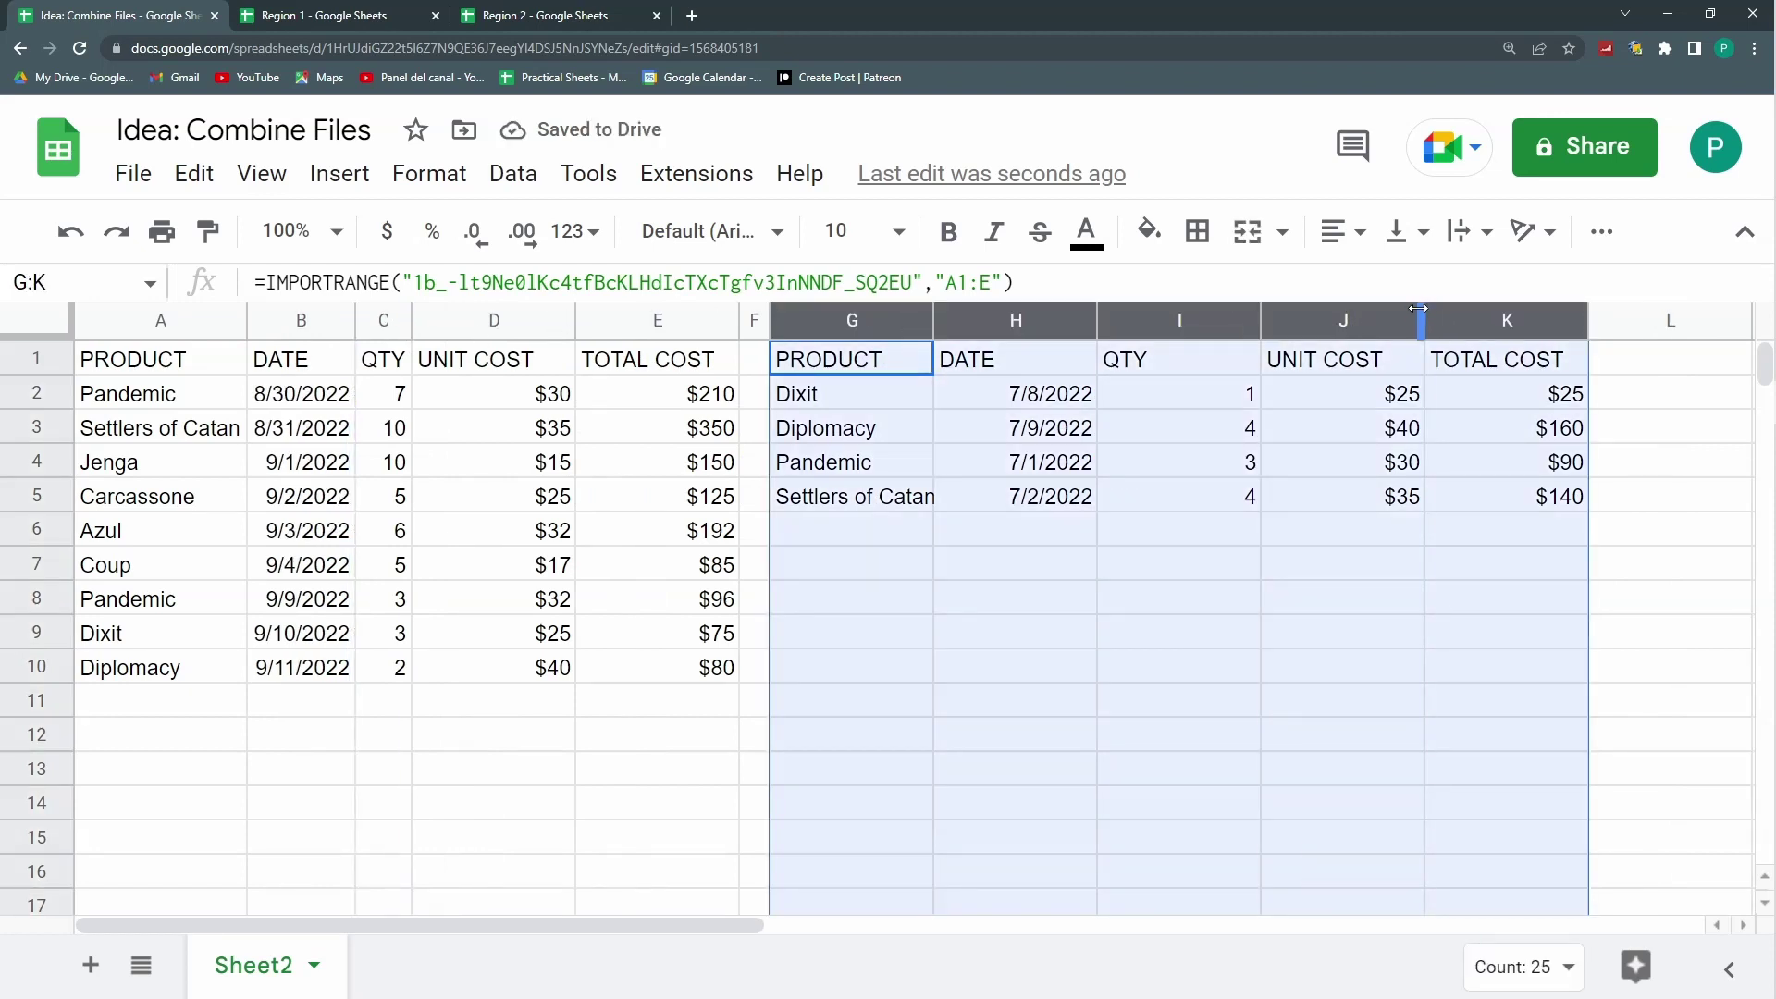
left_click_drag(1420, 311, 1421, 313)
double_click(1422, 314)
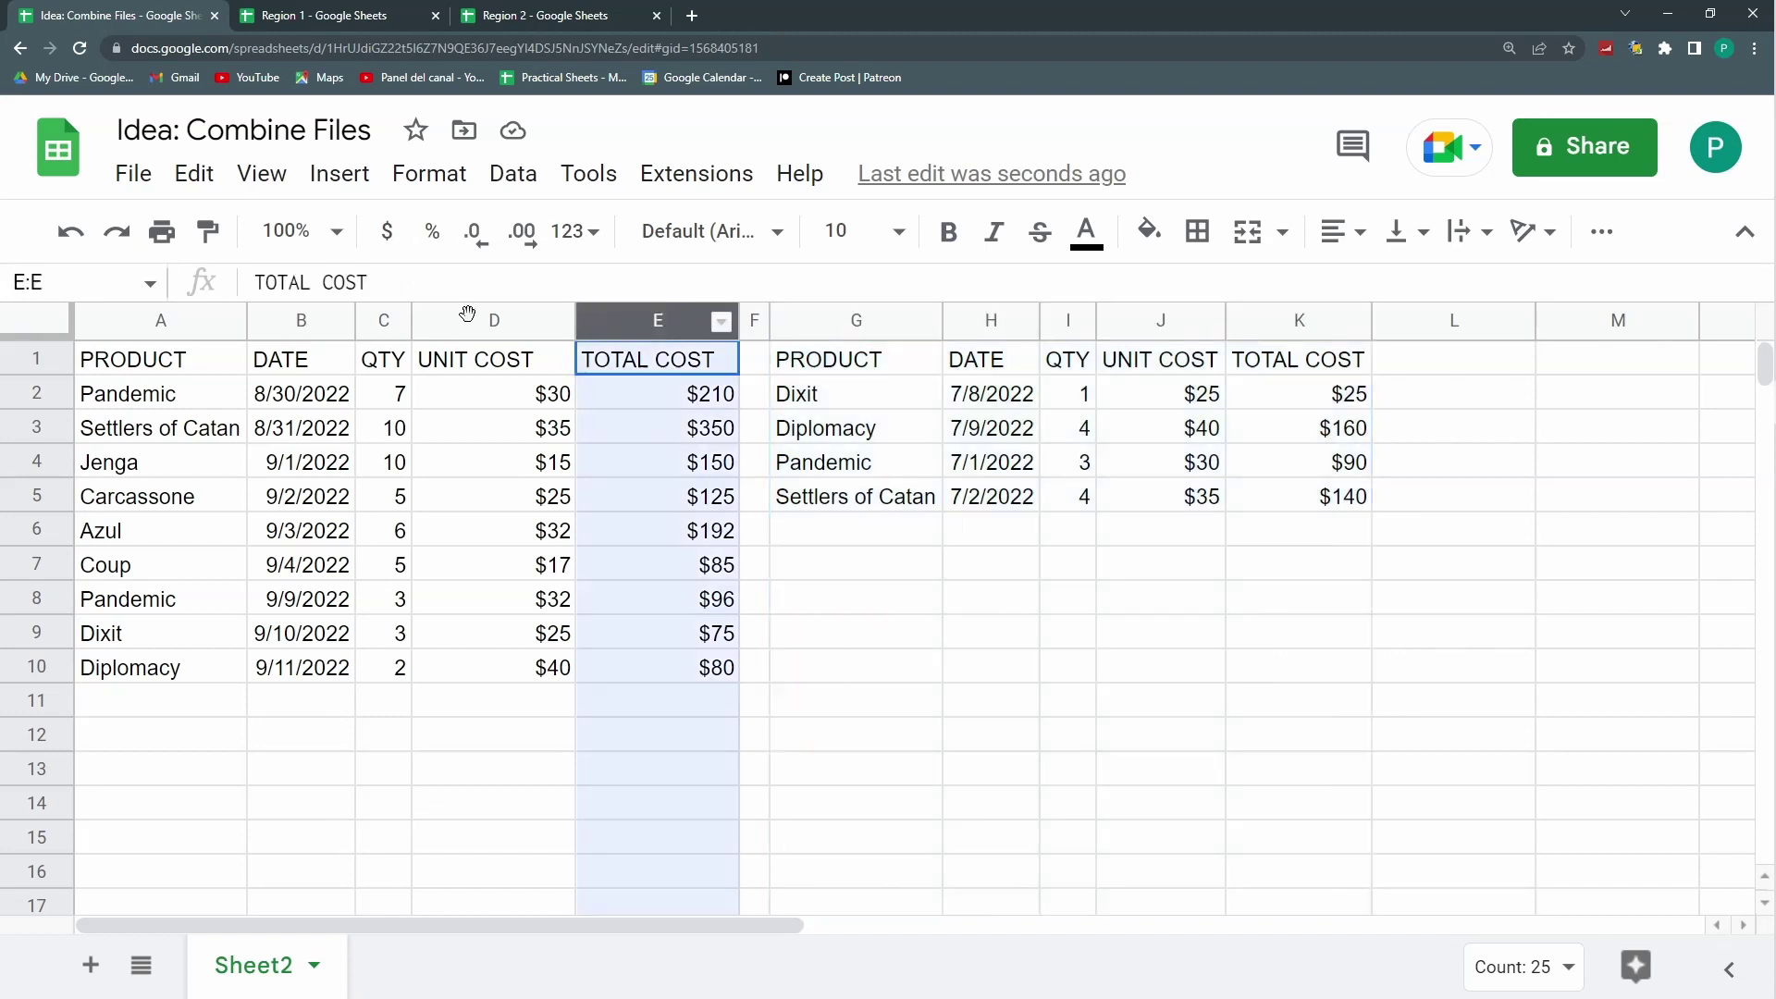
Step: Auto-fit columns A through E together, narrowing TOTAL COST
left_click(629, 333)
left_click(231, 324, "shift")
double_click(245, 324)
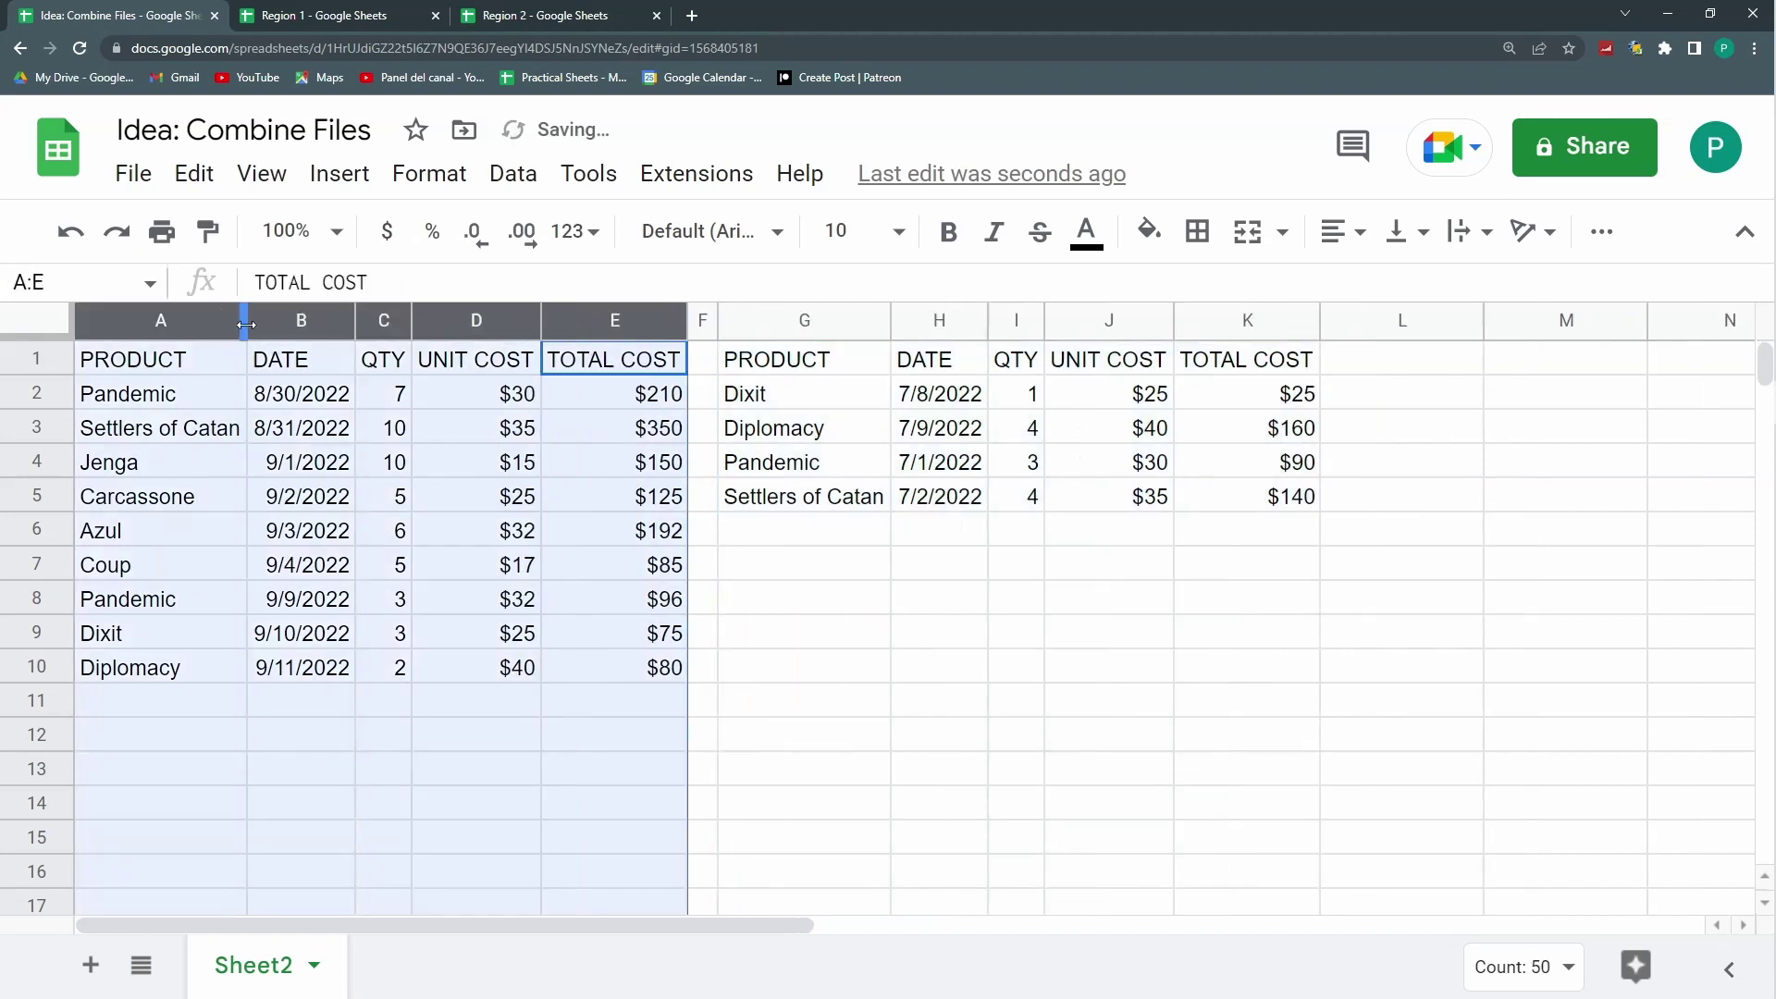
left_click(176, 352)
left_click_drag(696, 357, 1276, 358)
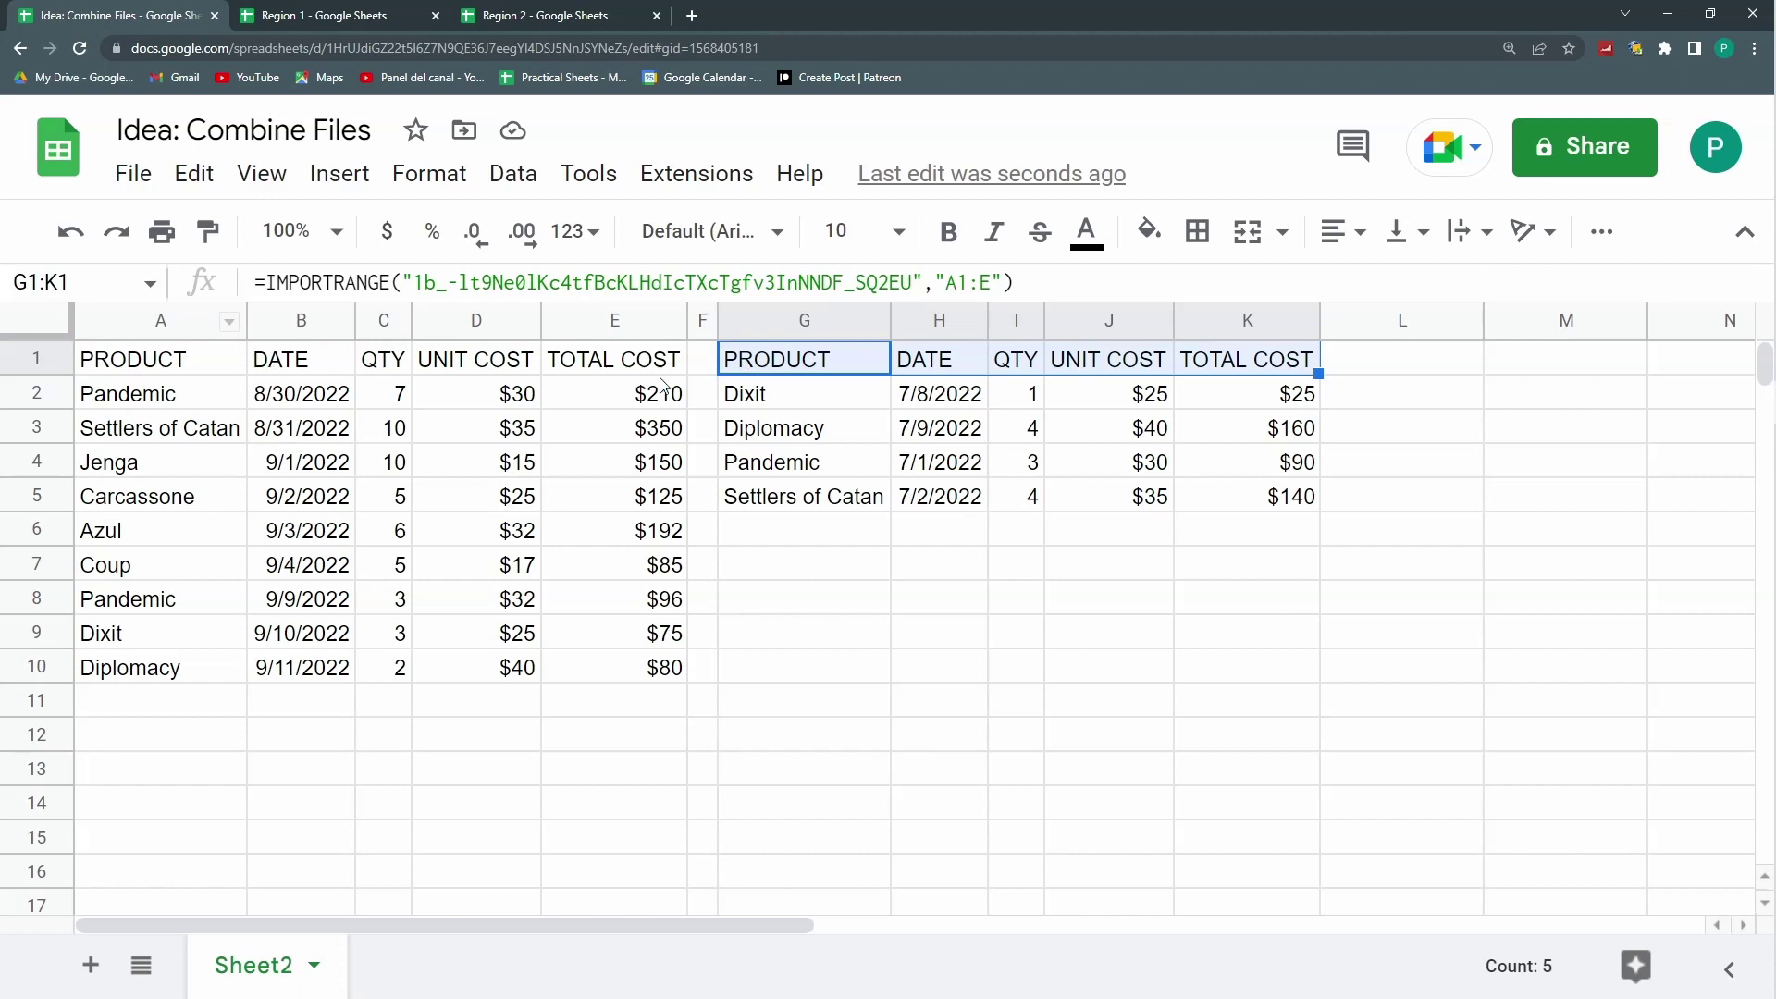
Step: Change G1's import range to start at row 2, dropping the header
left_click(786, 371)
left_click(967, 283)
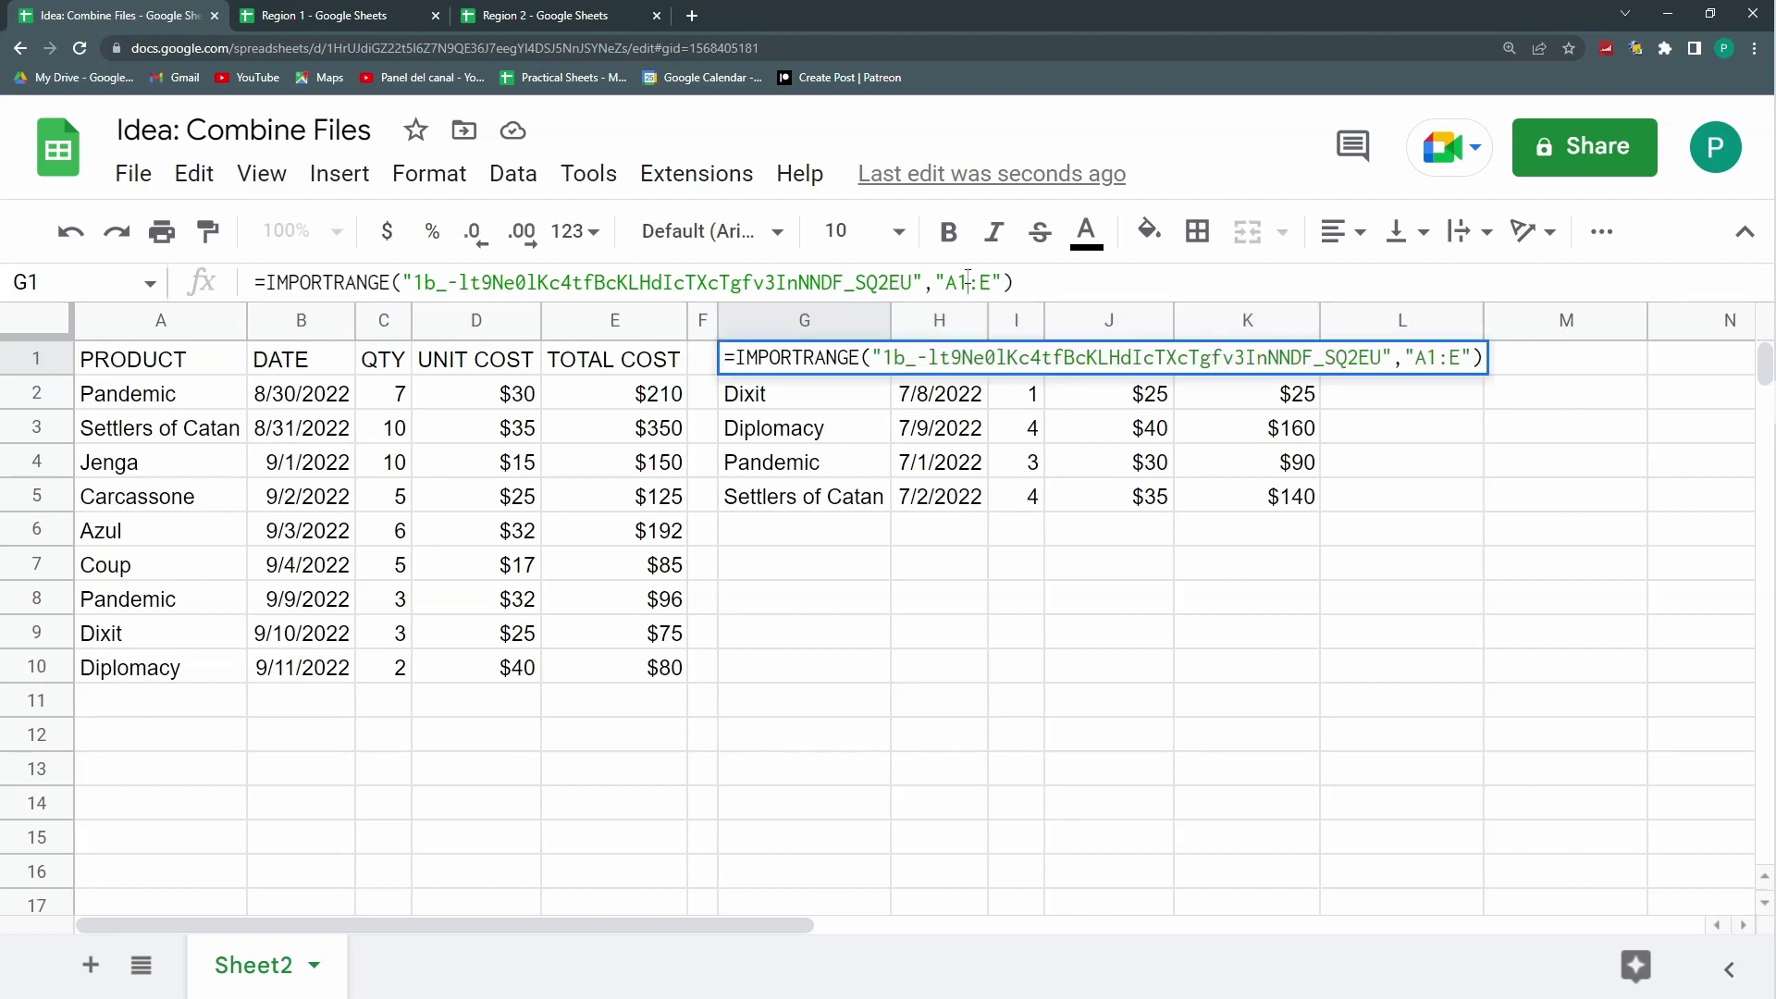
key("Return")
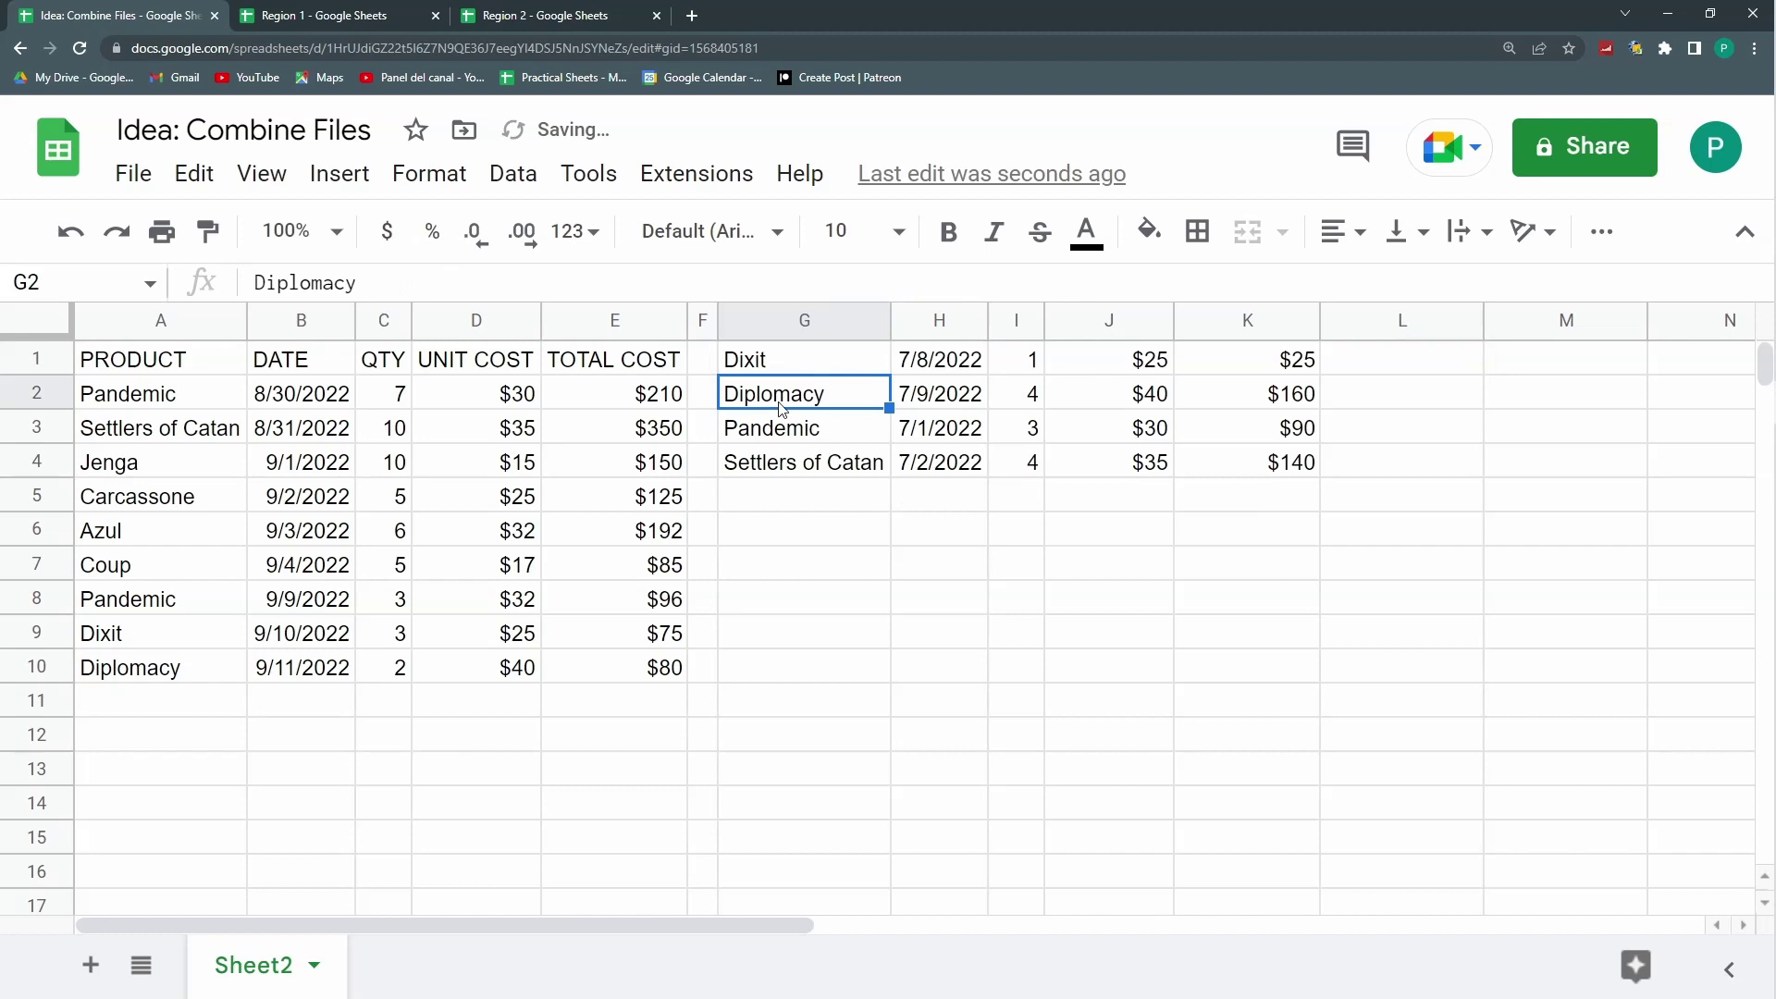
Step: Inspect the empty rows below both tables, then edit A1's formula
left_click(188, 370)
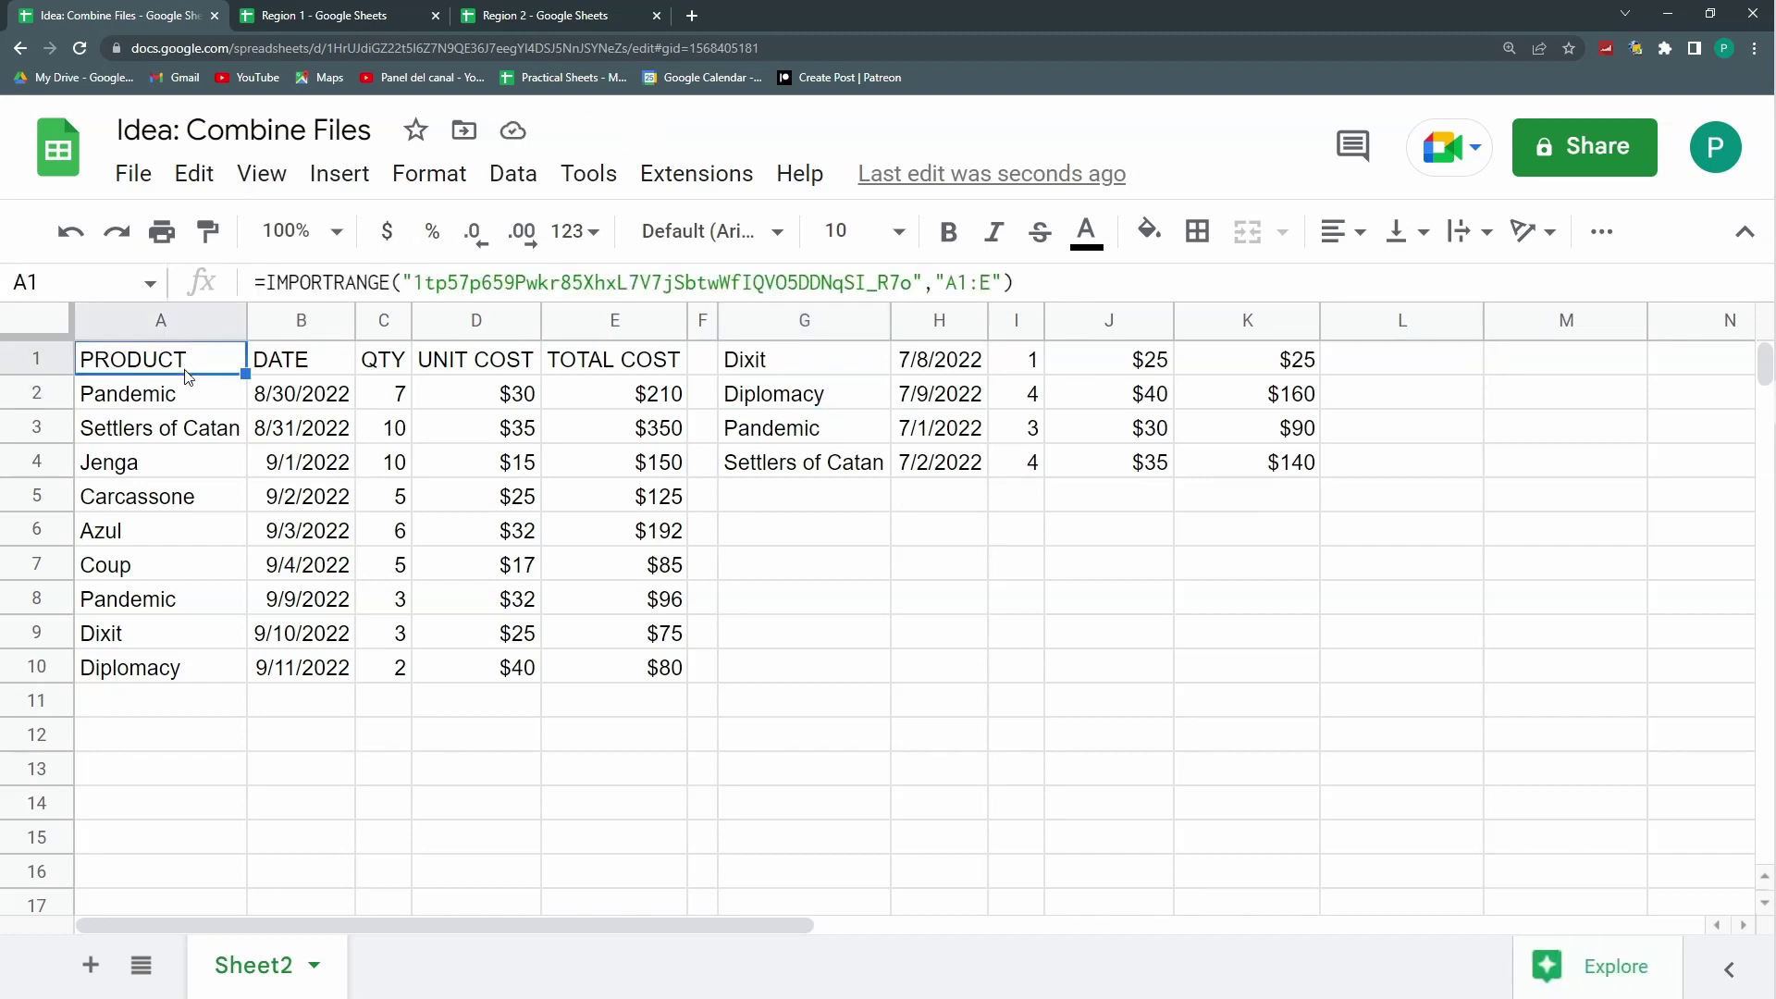
left_click_drag(157, 700, 647, 837)
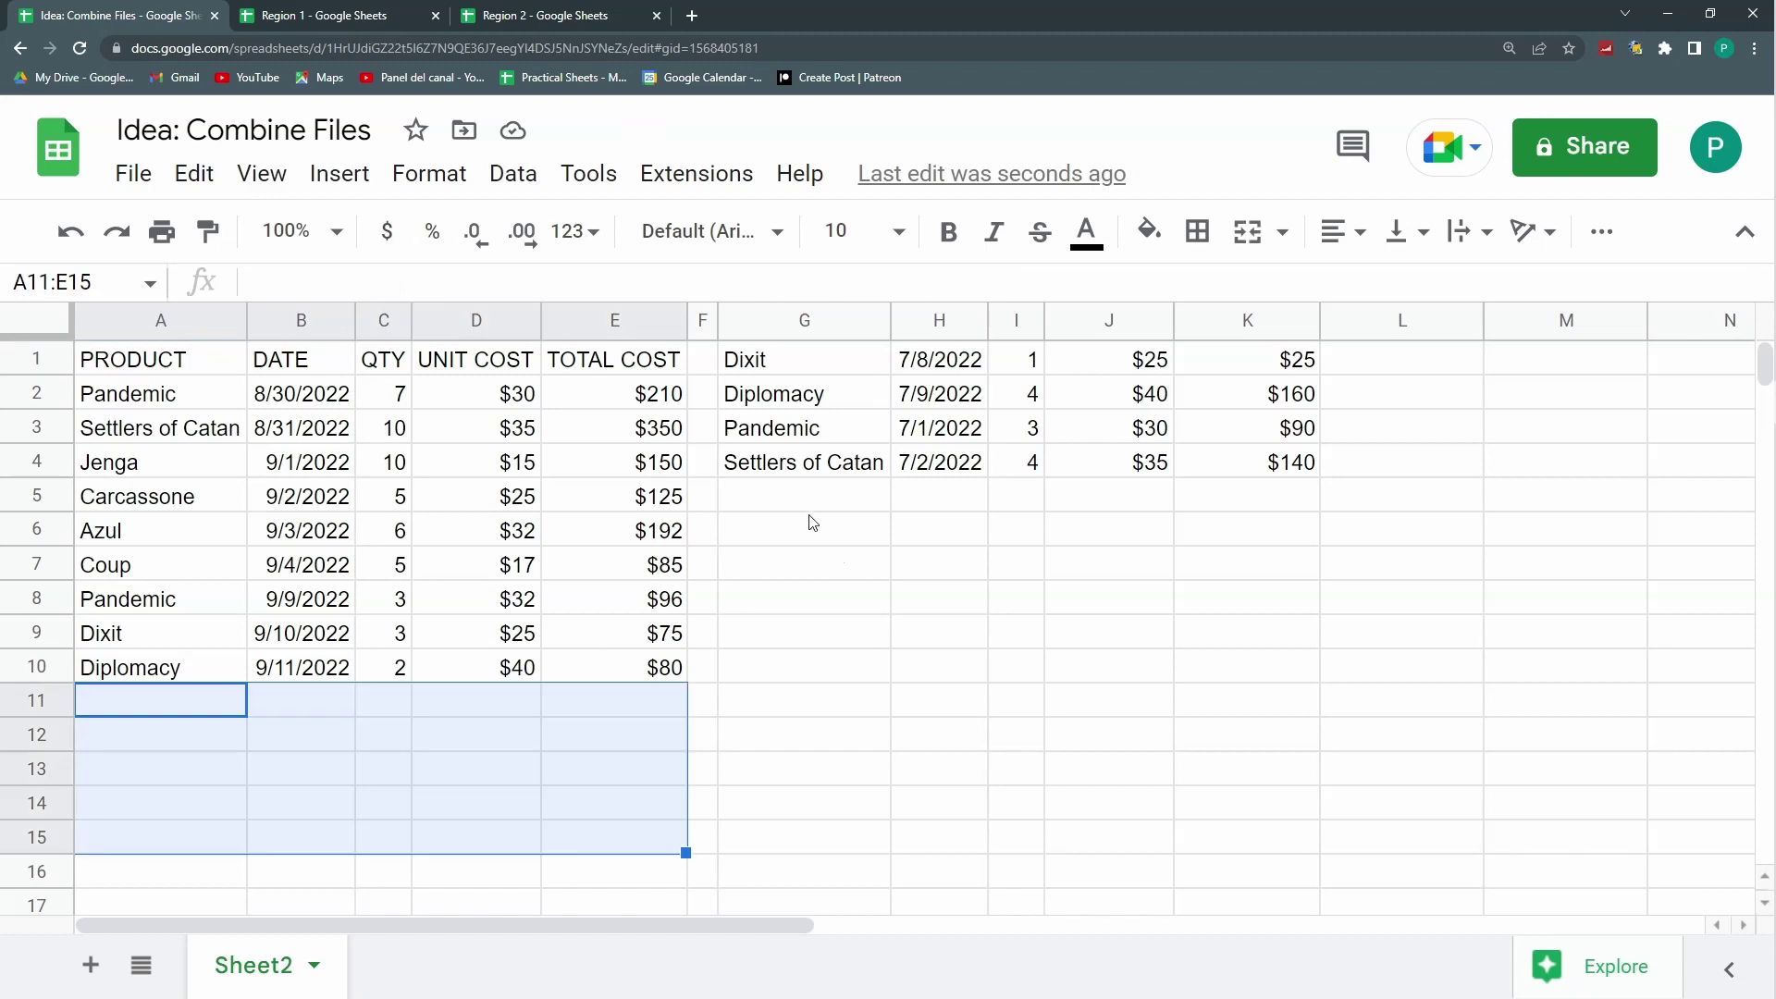
left_click_drag(818, 513, 886, 675)
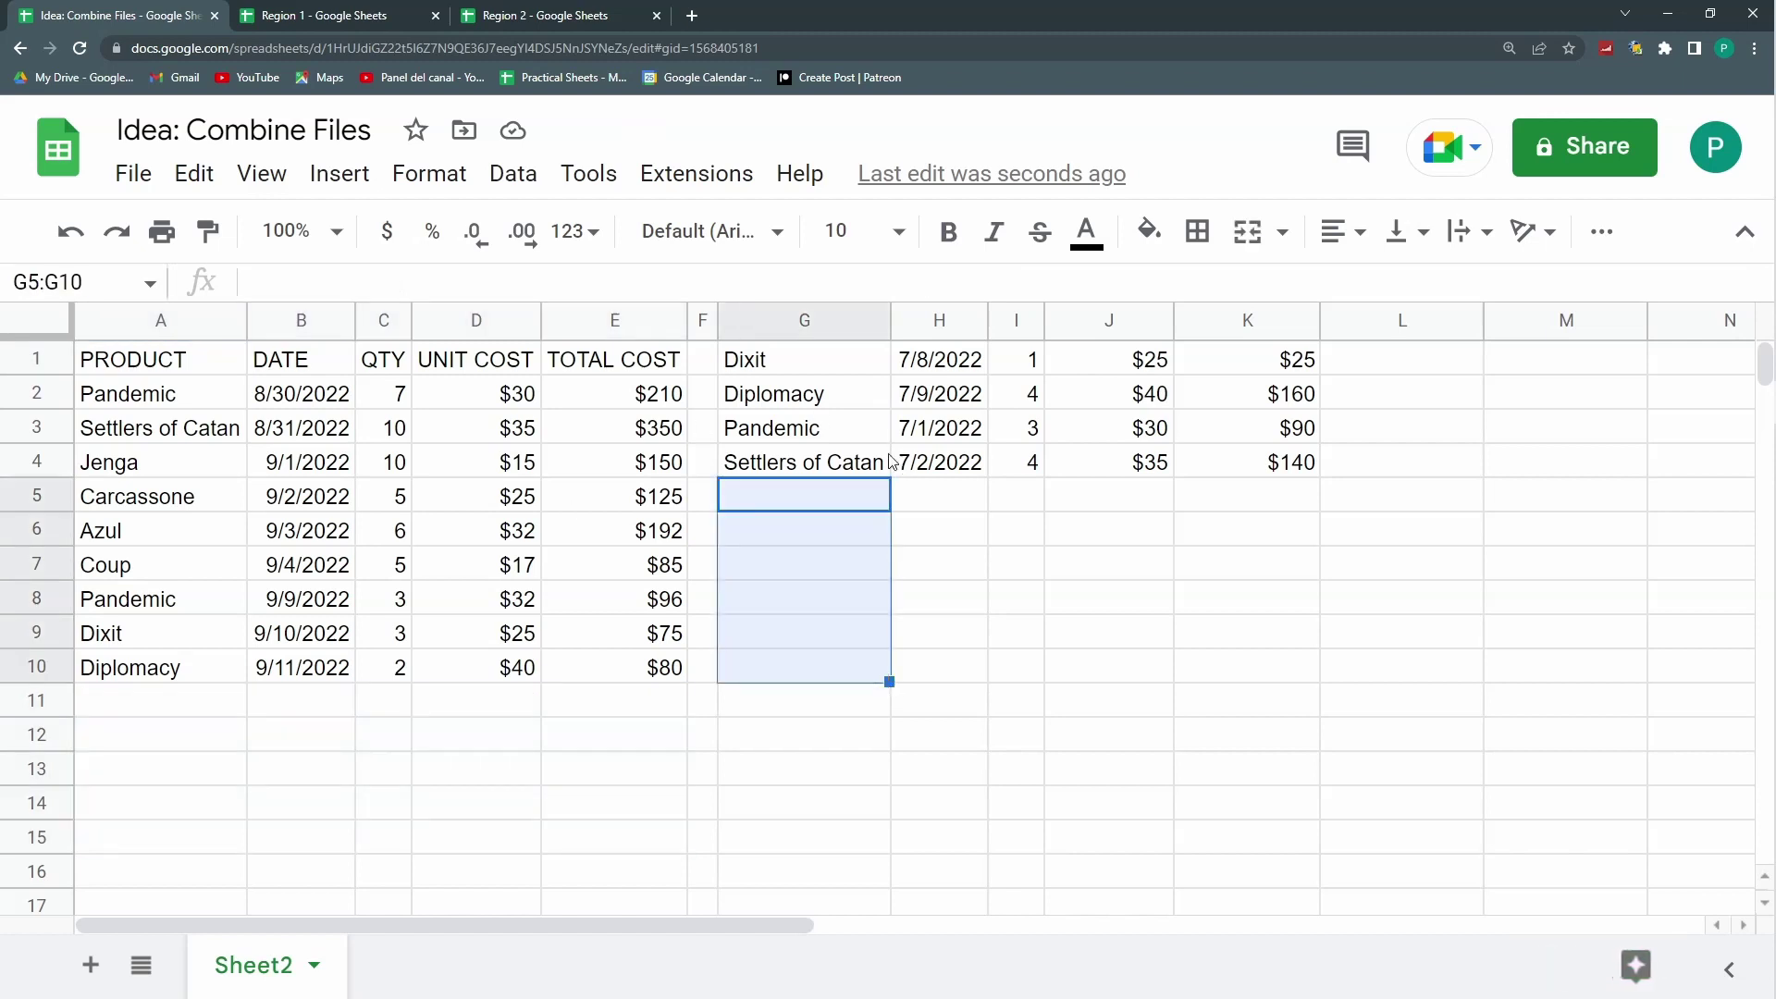
left_click(880, 434)
left_click(881, 463)
left_click(881, 530)
left_click(882, 666)
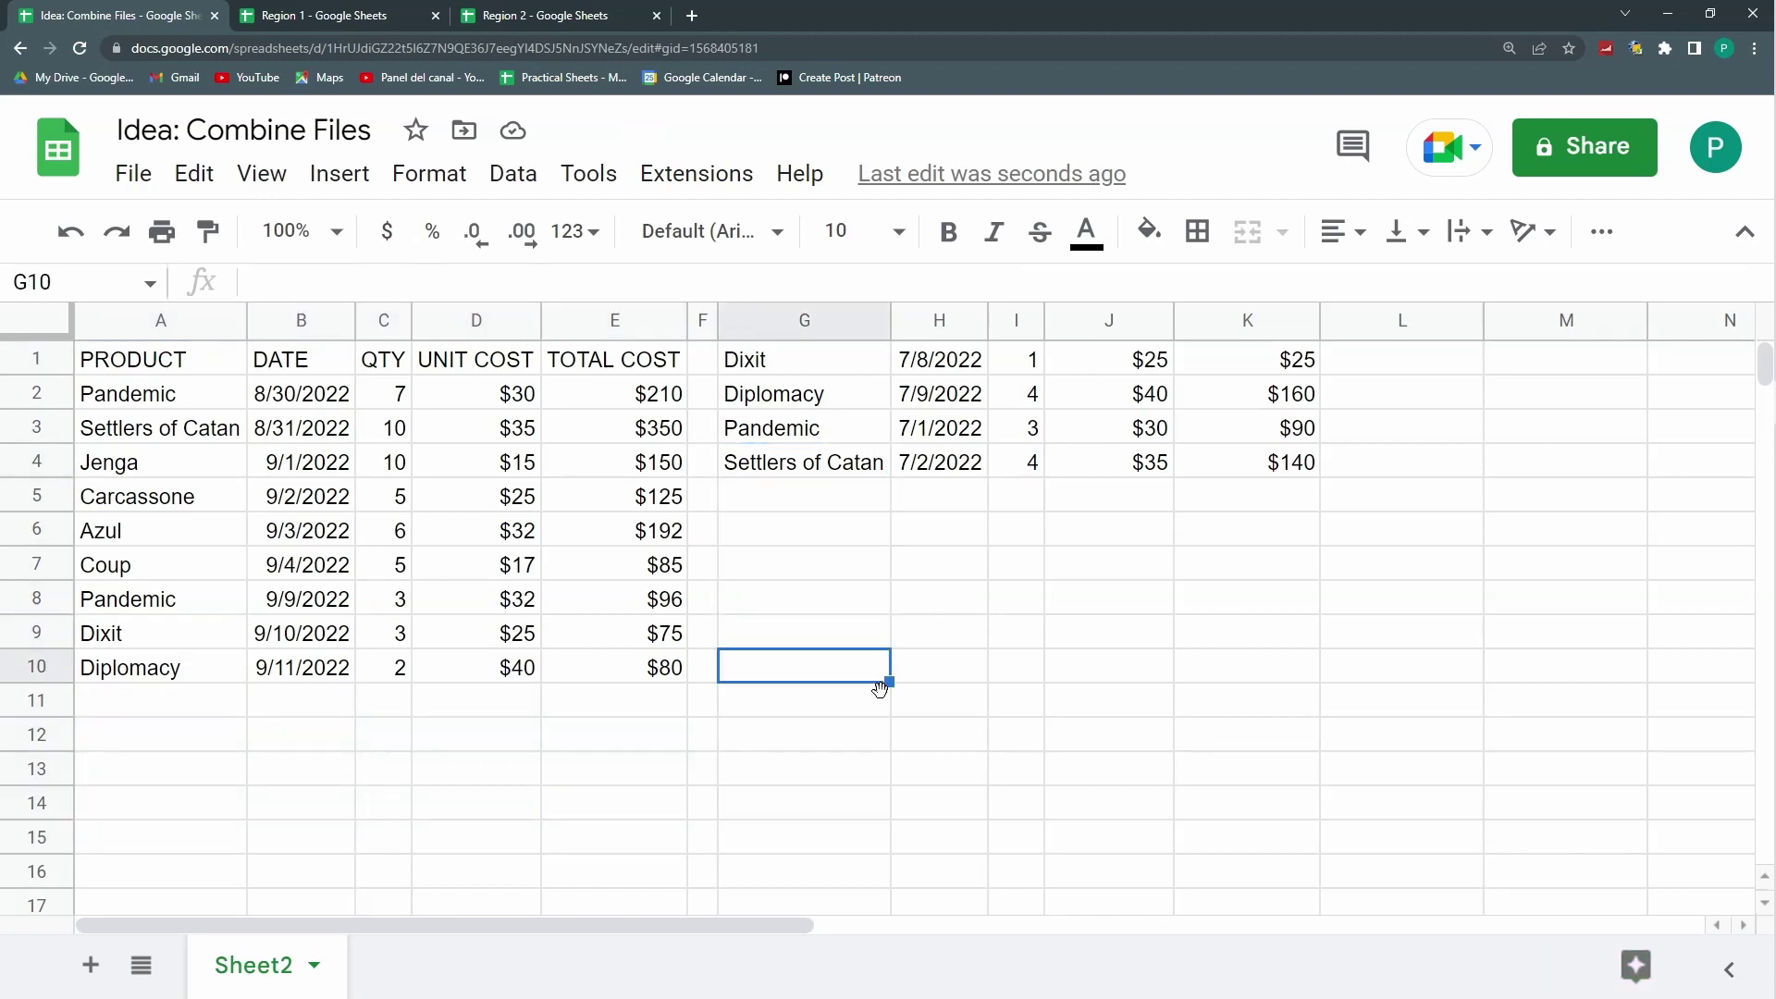
left_click(210, 678)
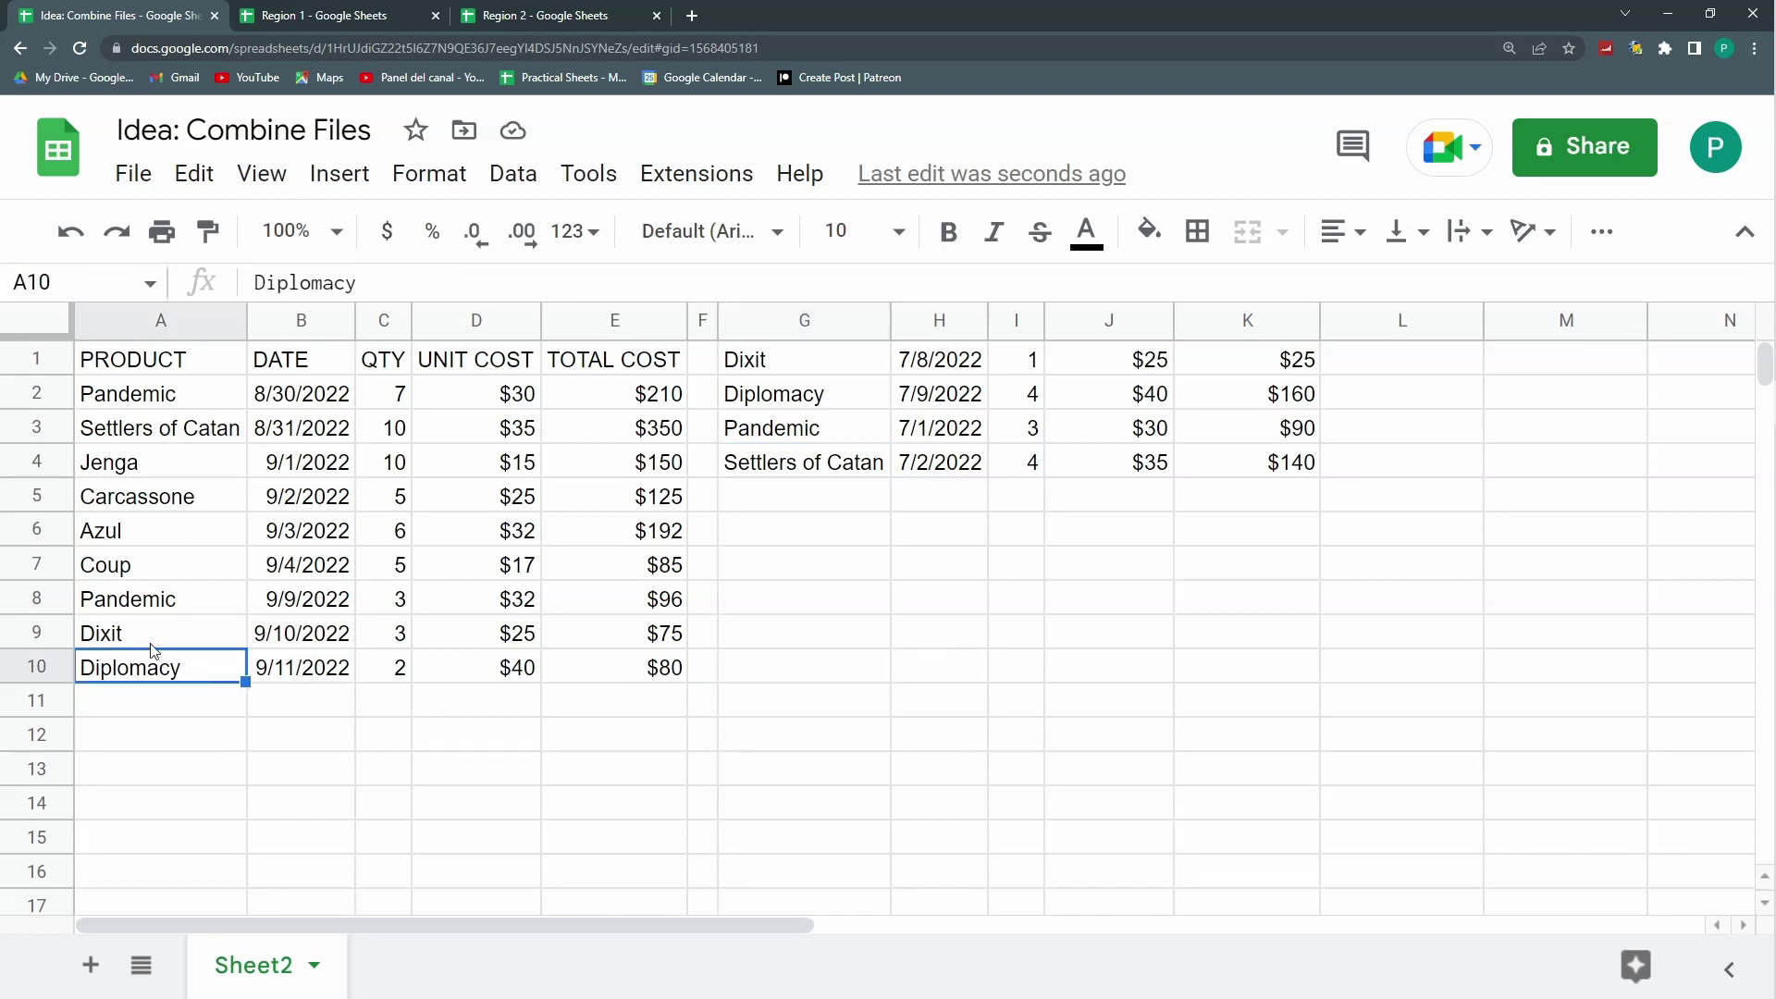
left_click(154, 370)
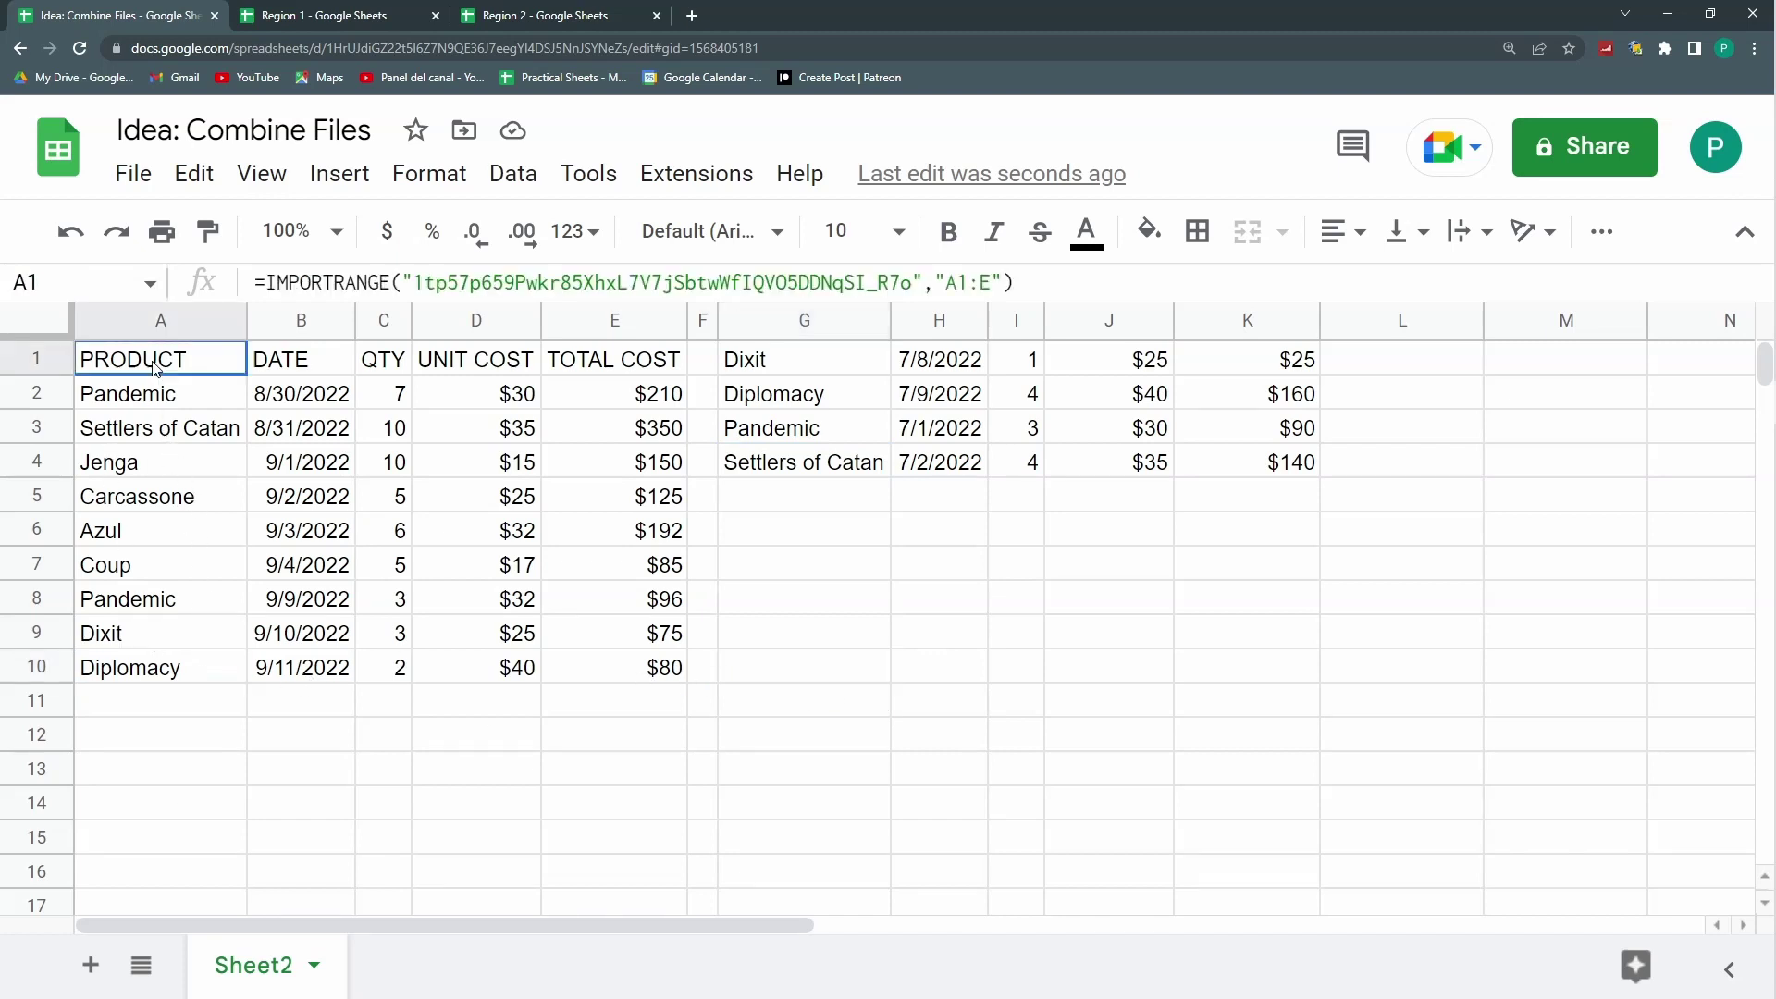
left_click(991, 283)
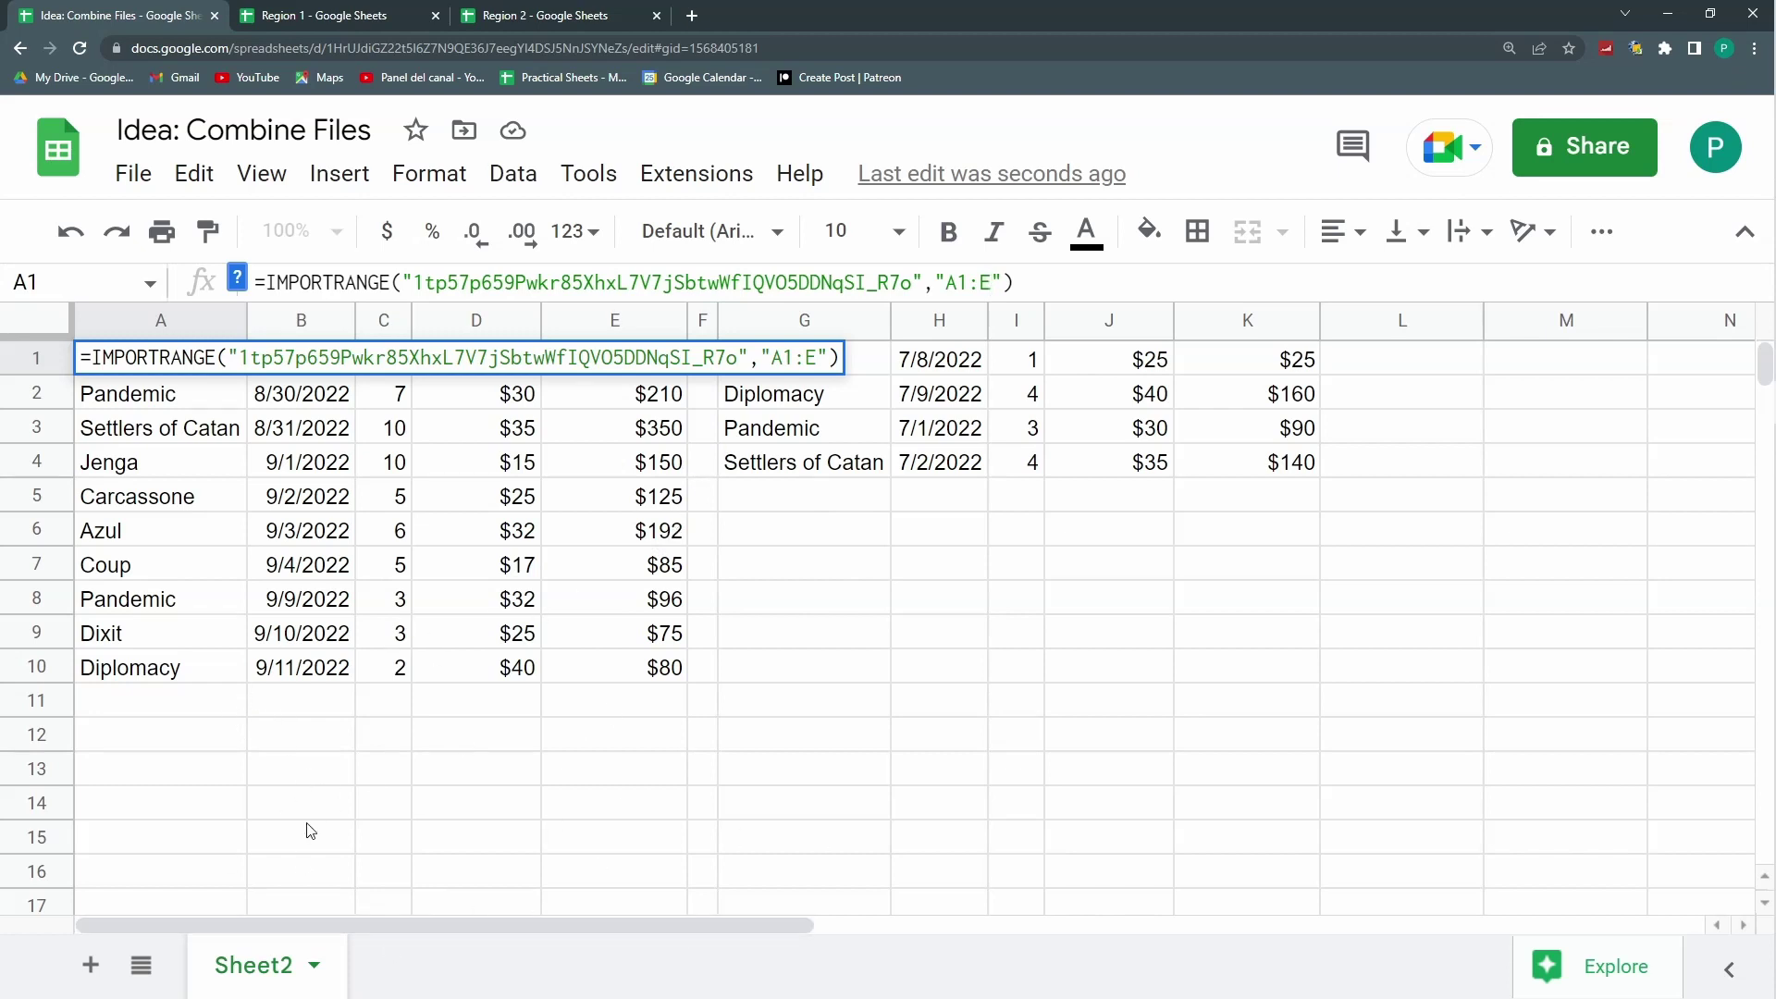
Step: Wrap A1's IMPORTRANGE in QUERY with "WHERE Col1 IS NOT NULL"
key("Escape")
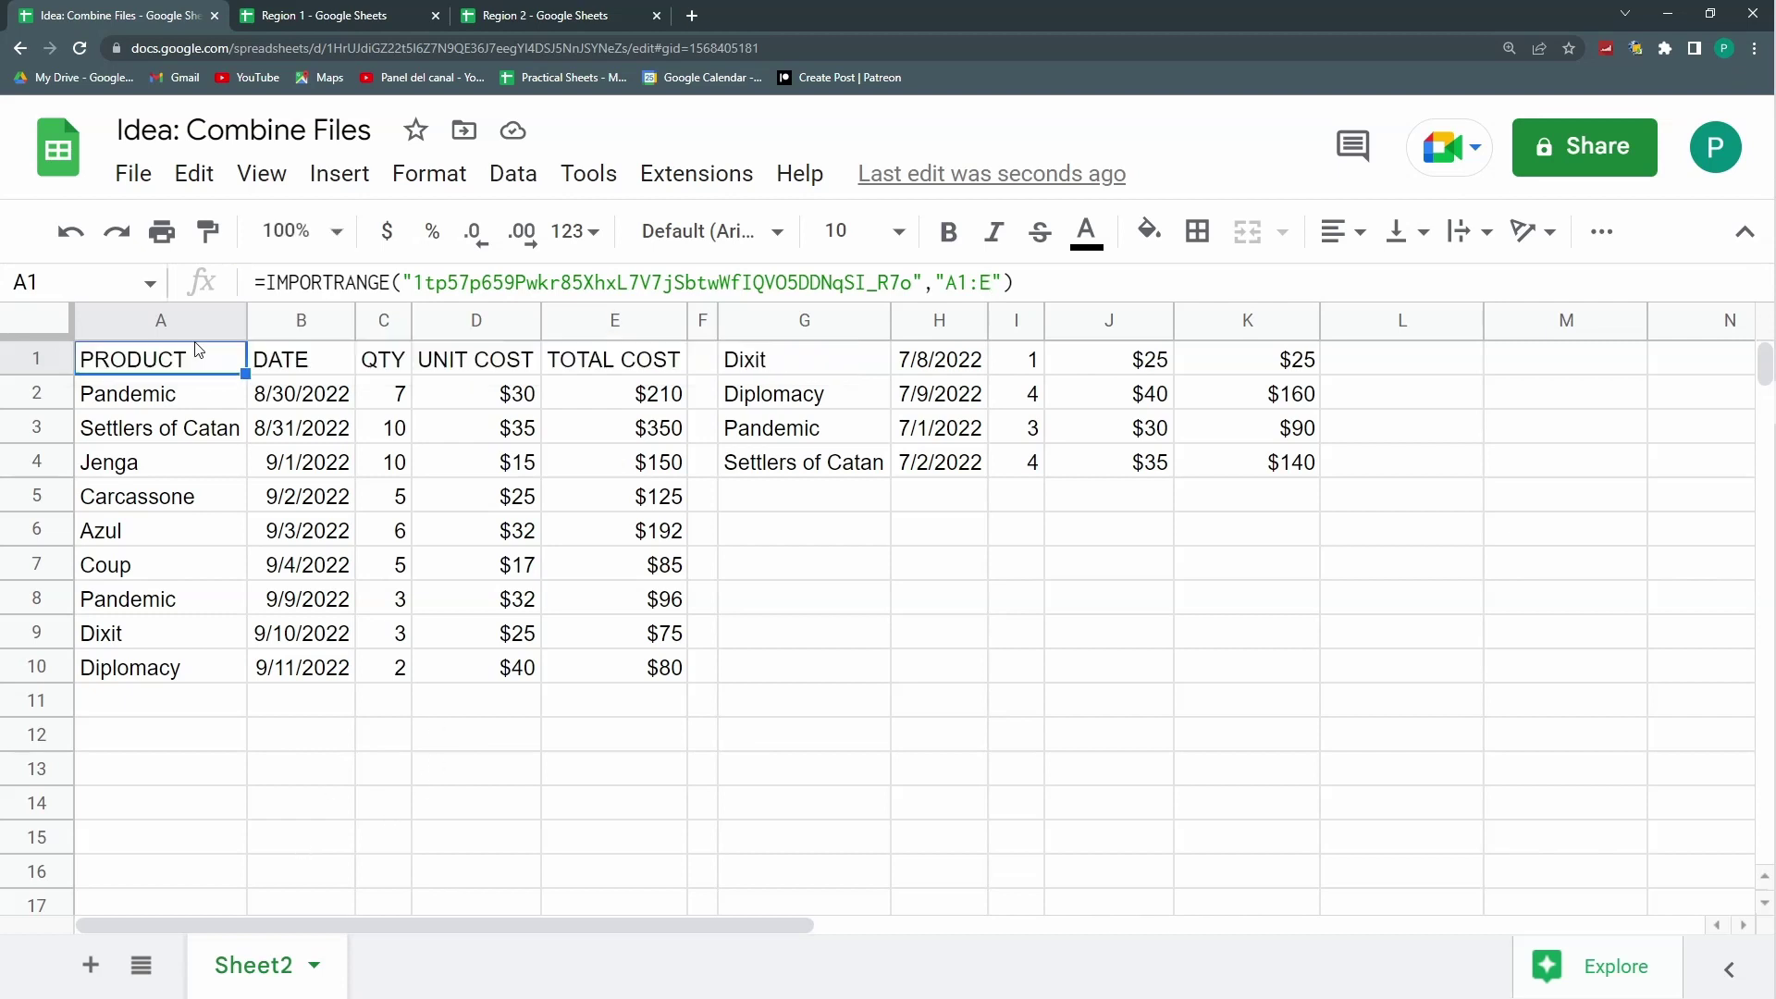
left_click(268, 282)
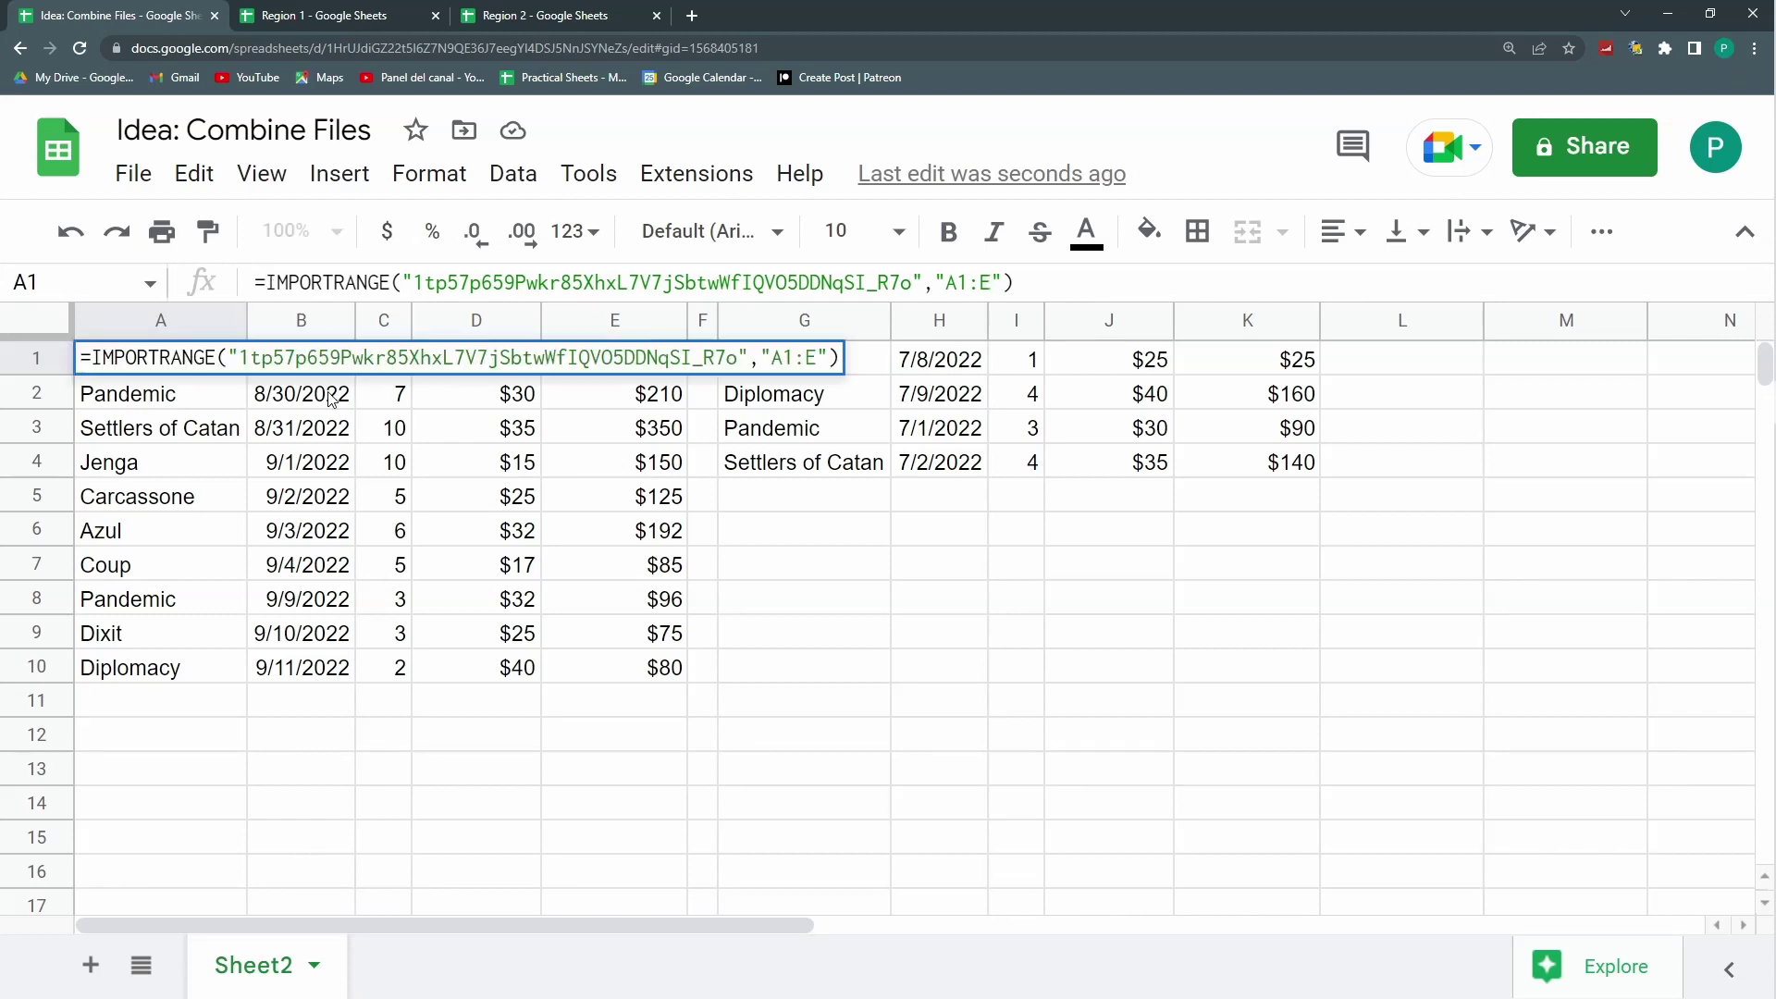
type("QUERY")
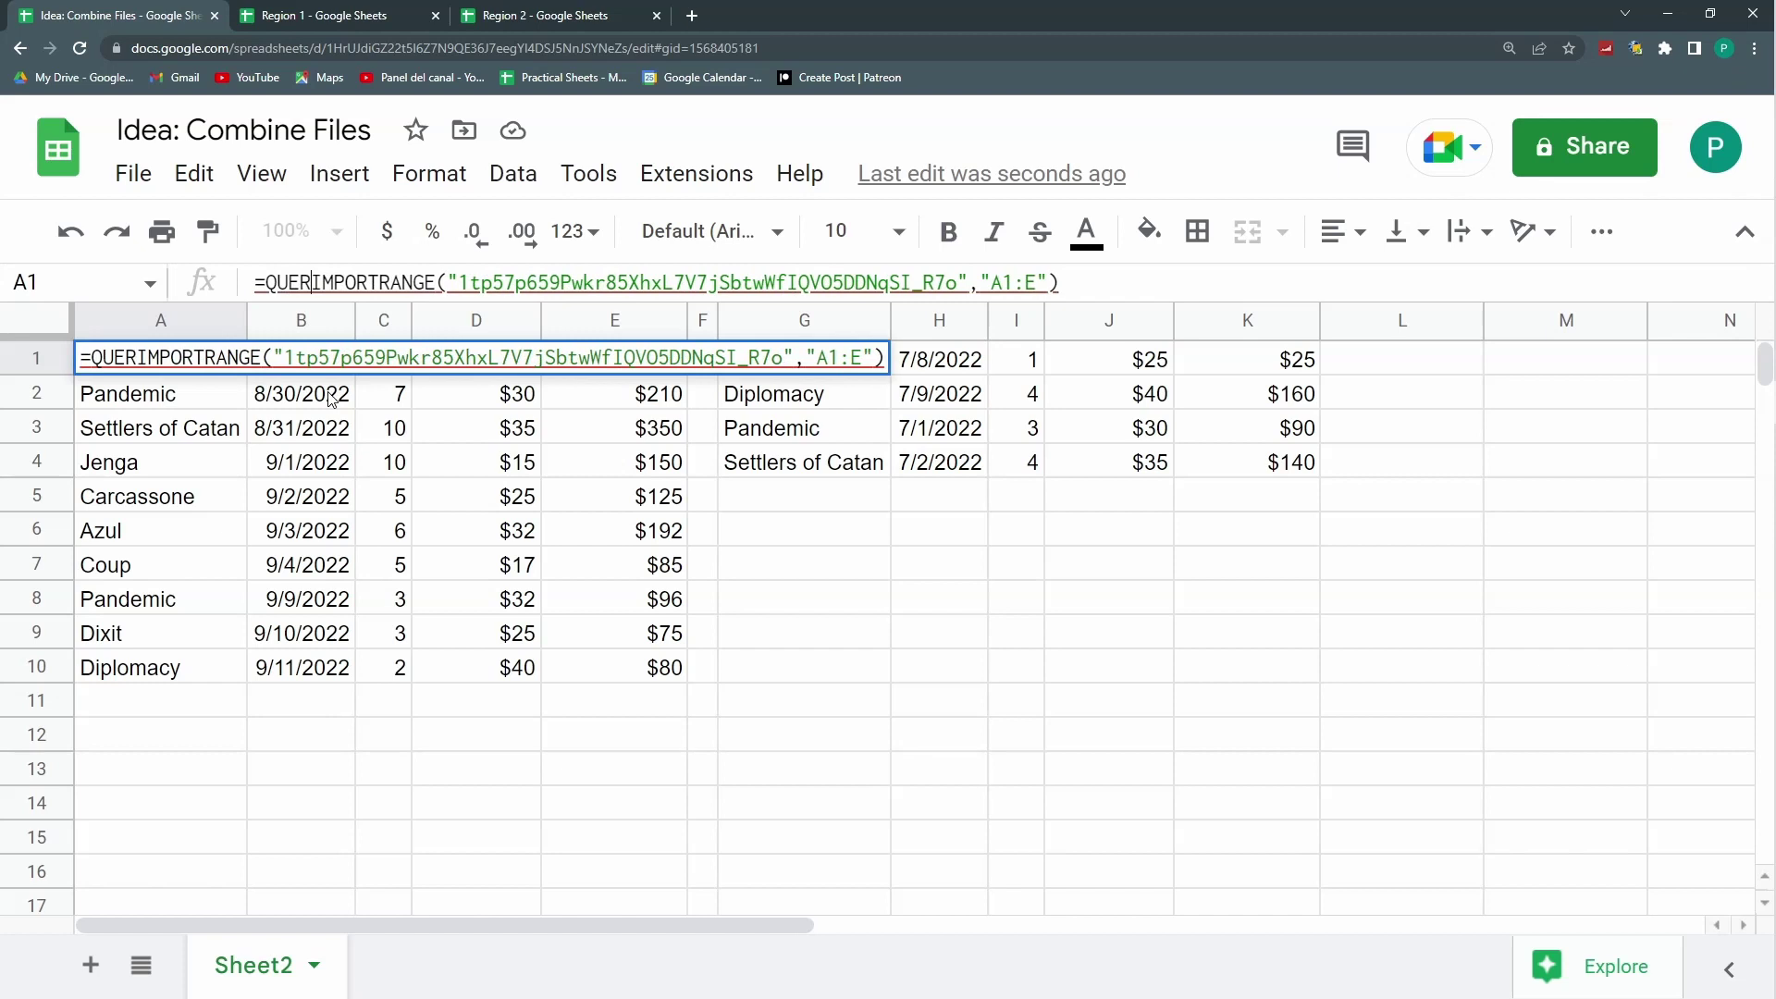
type("(")
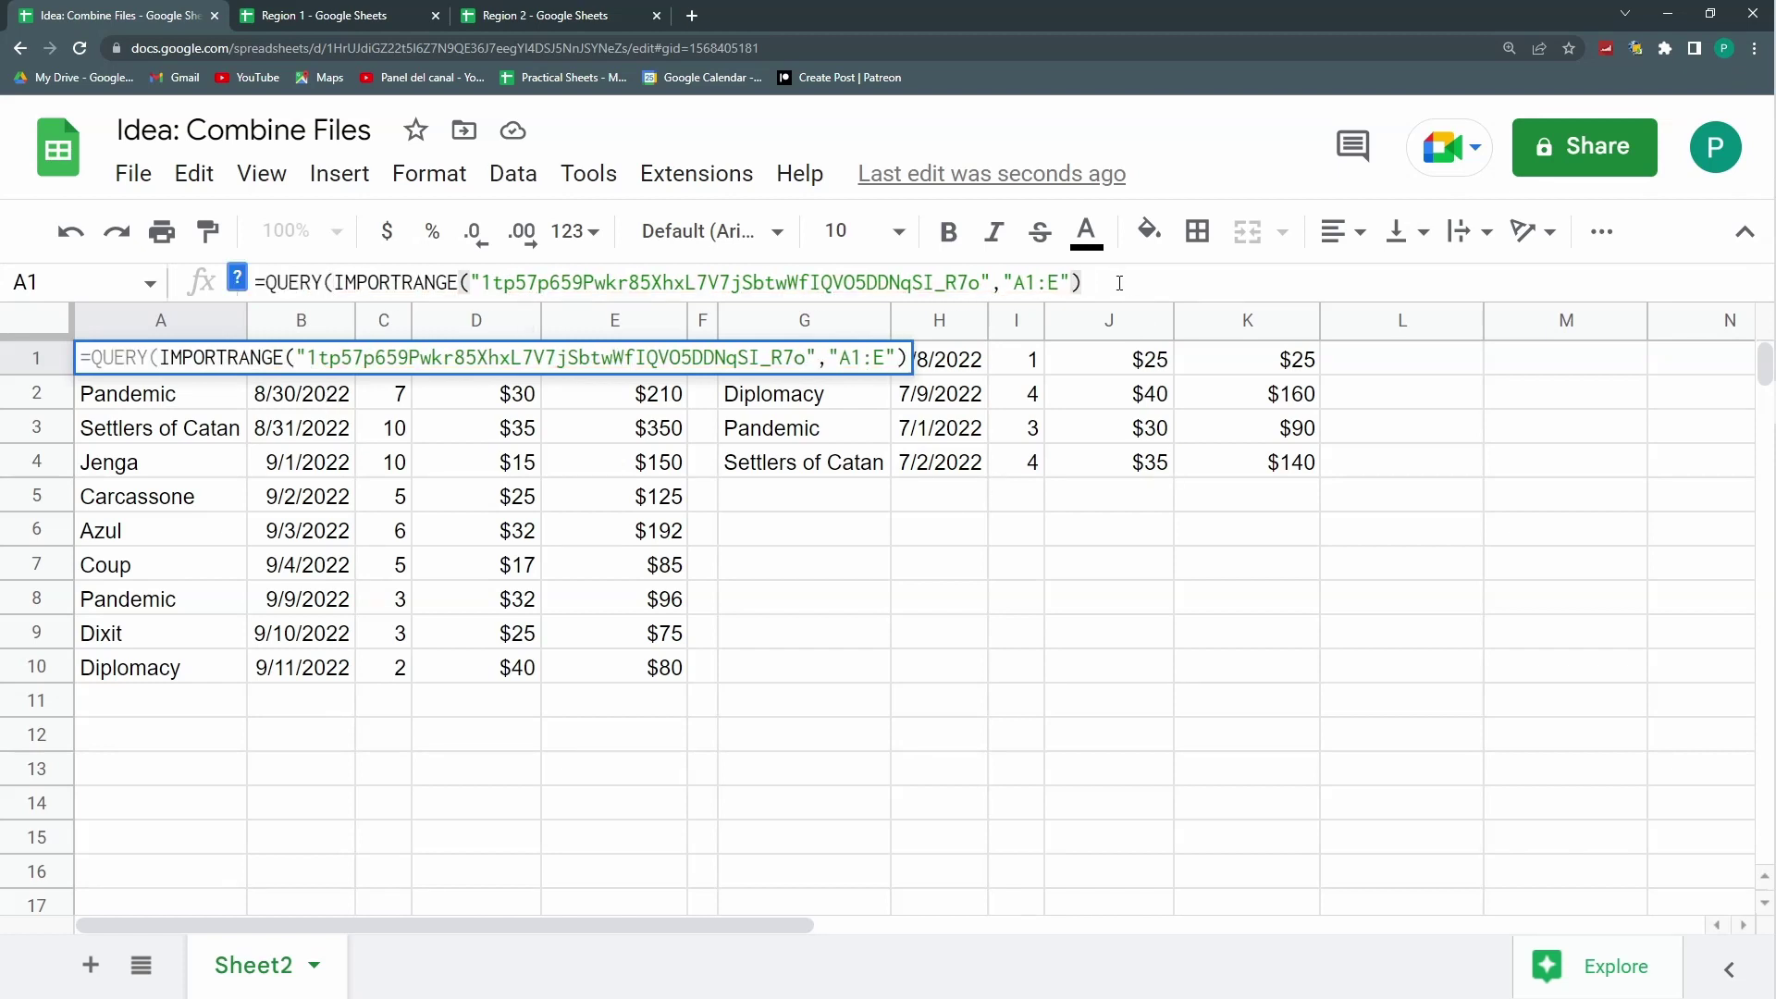
type(";\"")
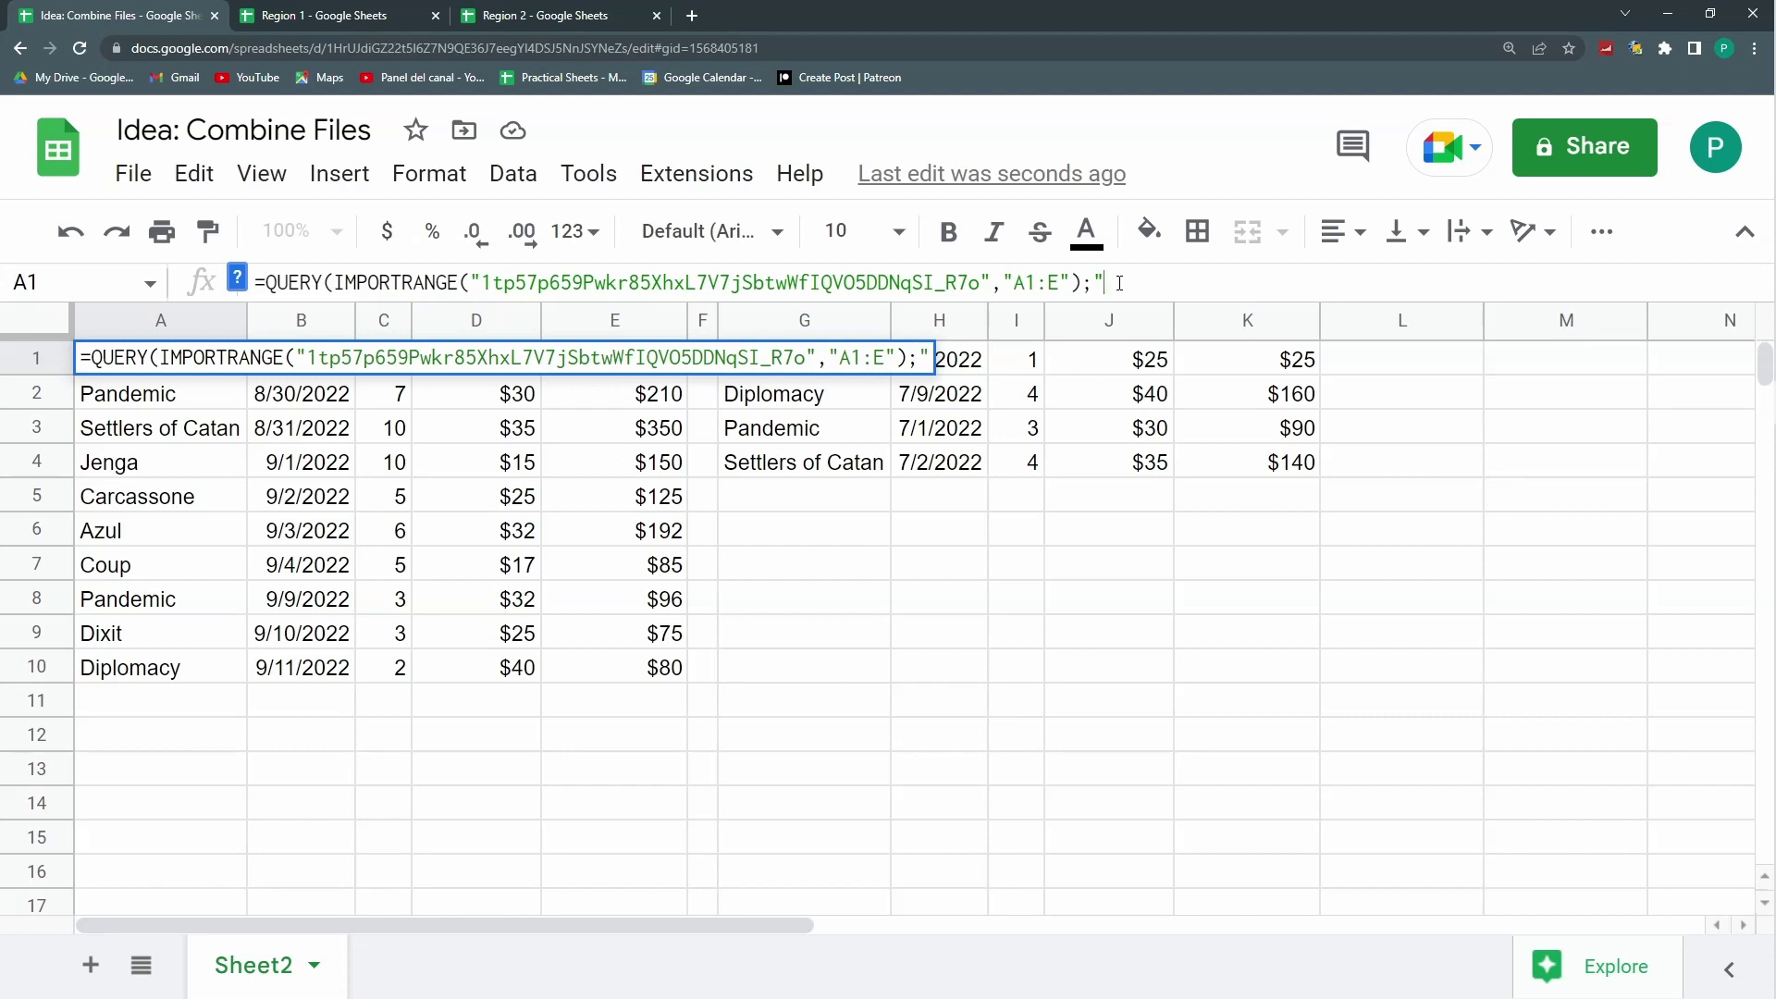
type("WHERE ")
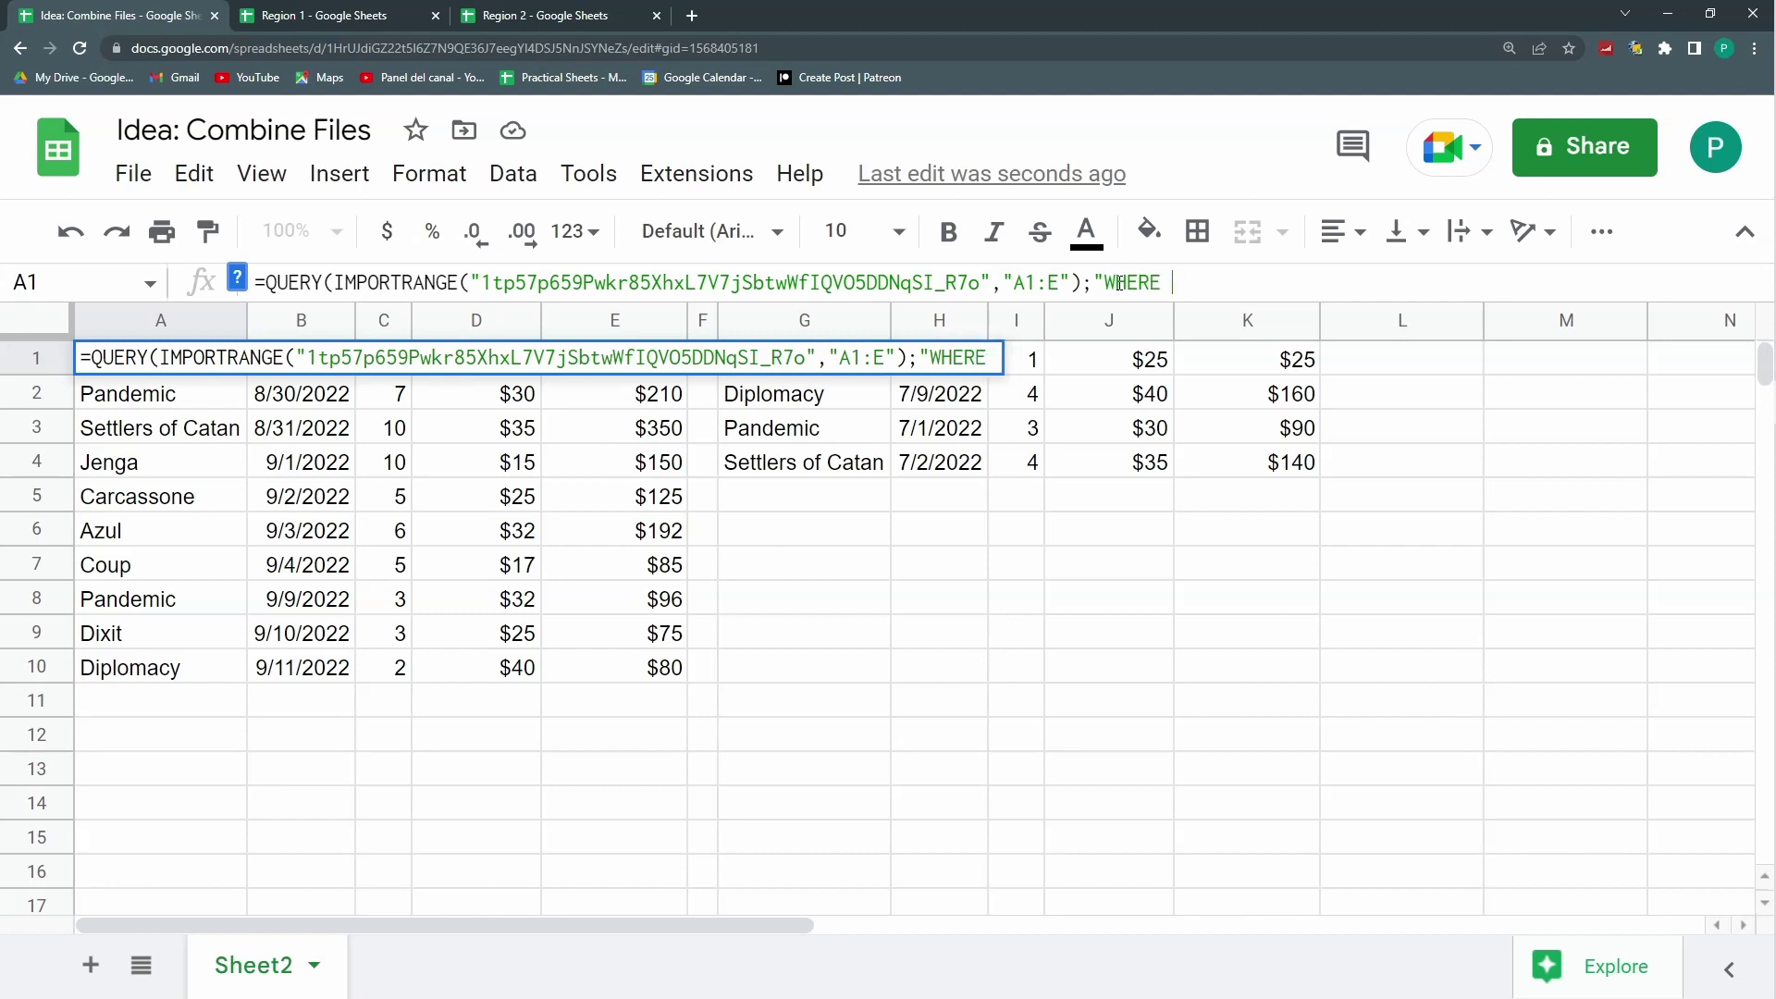
type("Col1 IS NO")
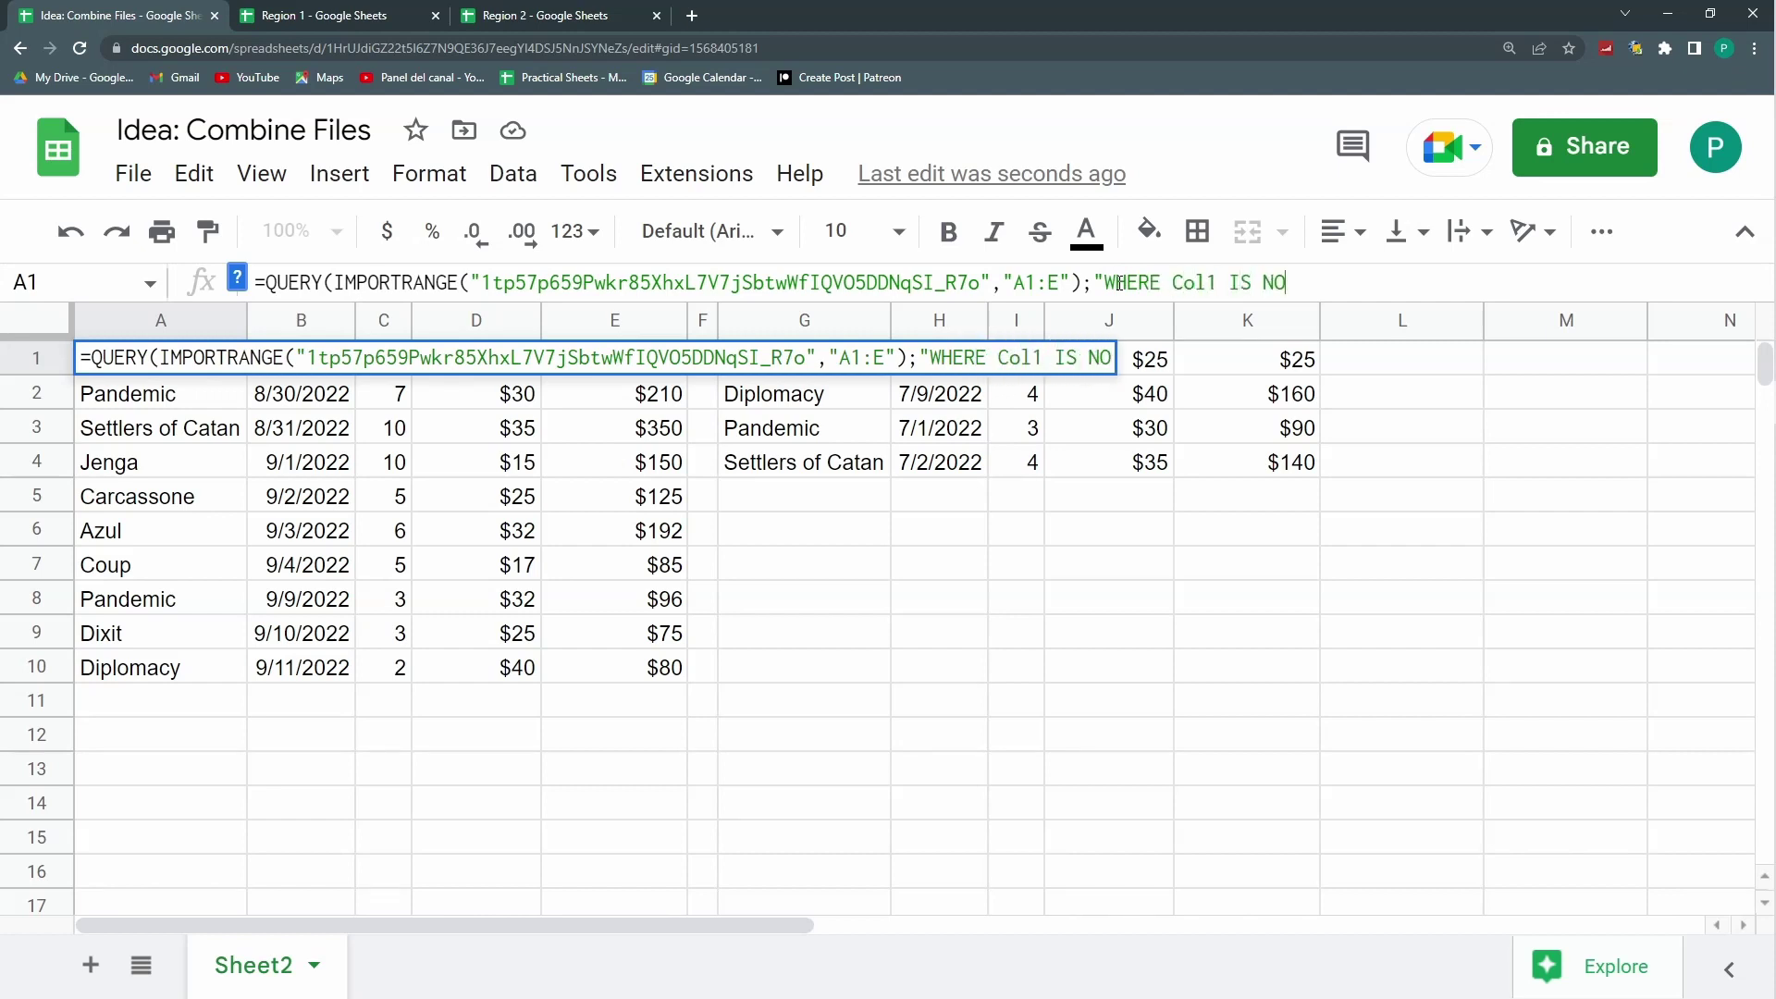
type("T NULL\"")
key("Return")
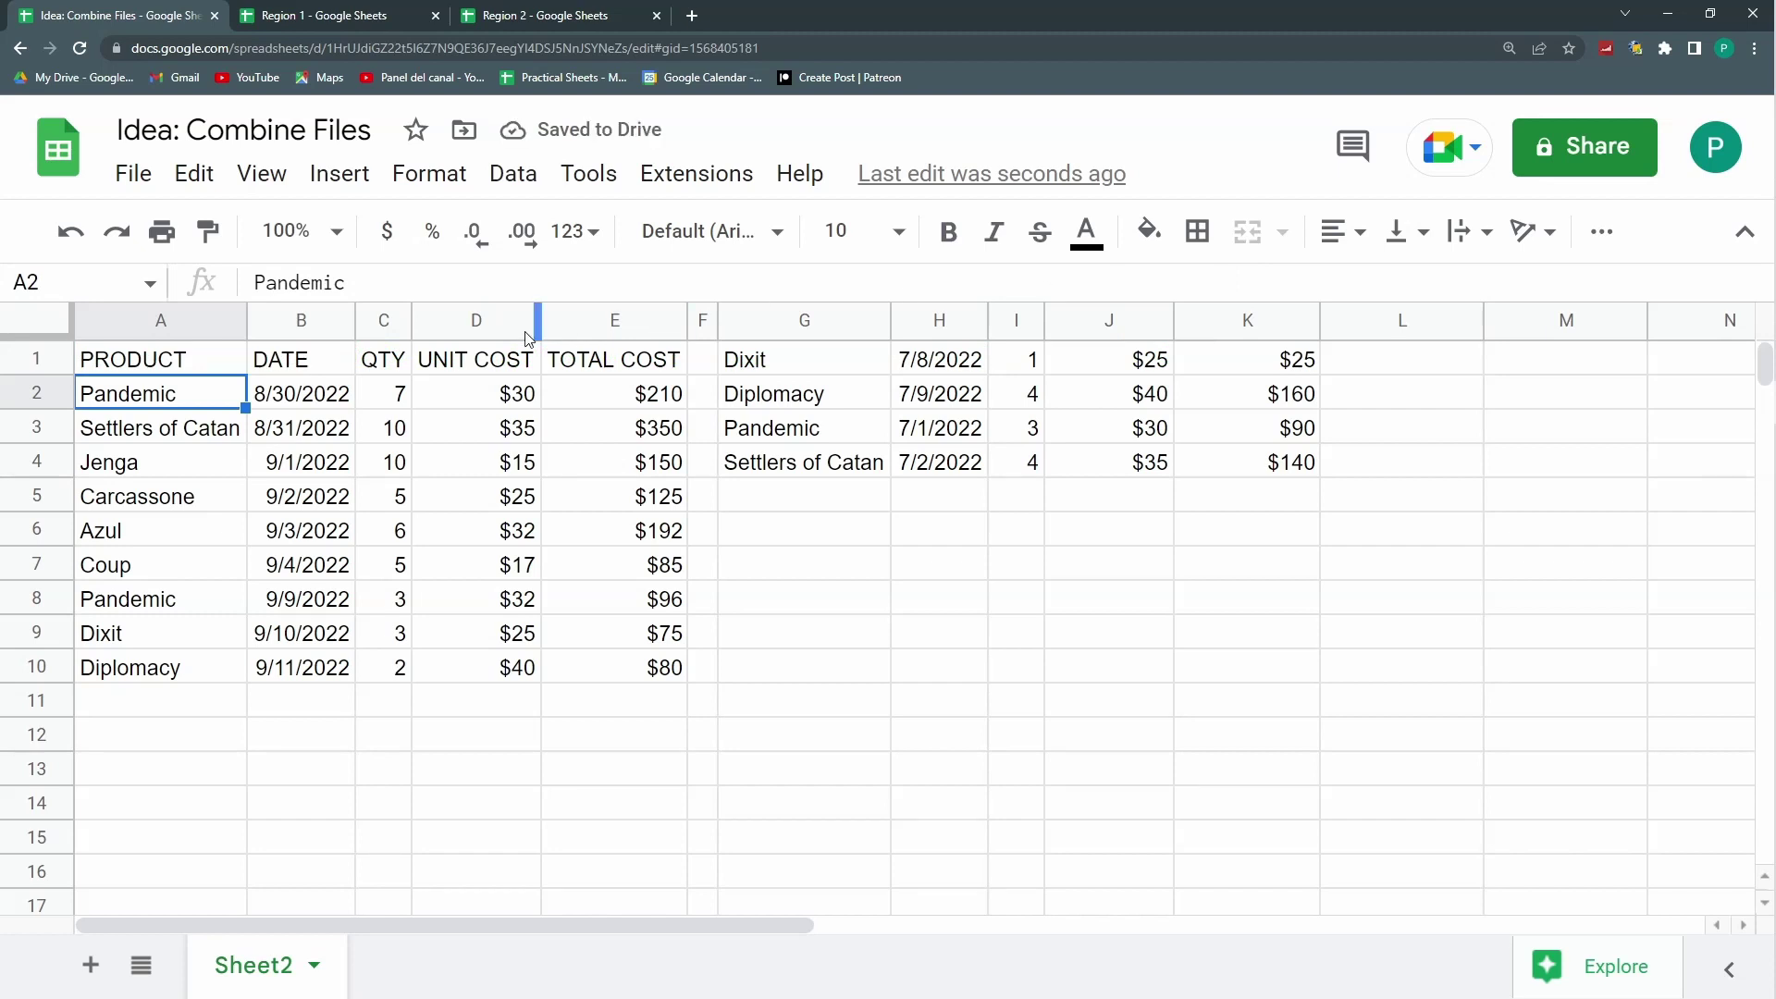
Step: Try column A instead of Col1 in A1's WHERE condition
left_click(176, 359)
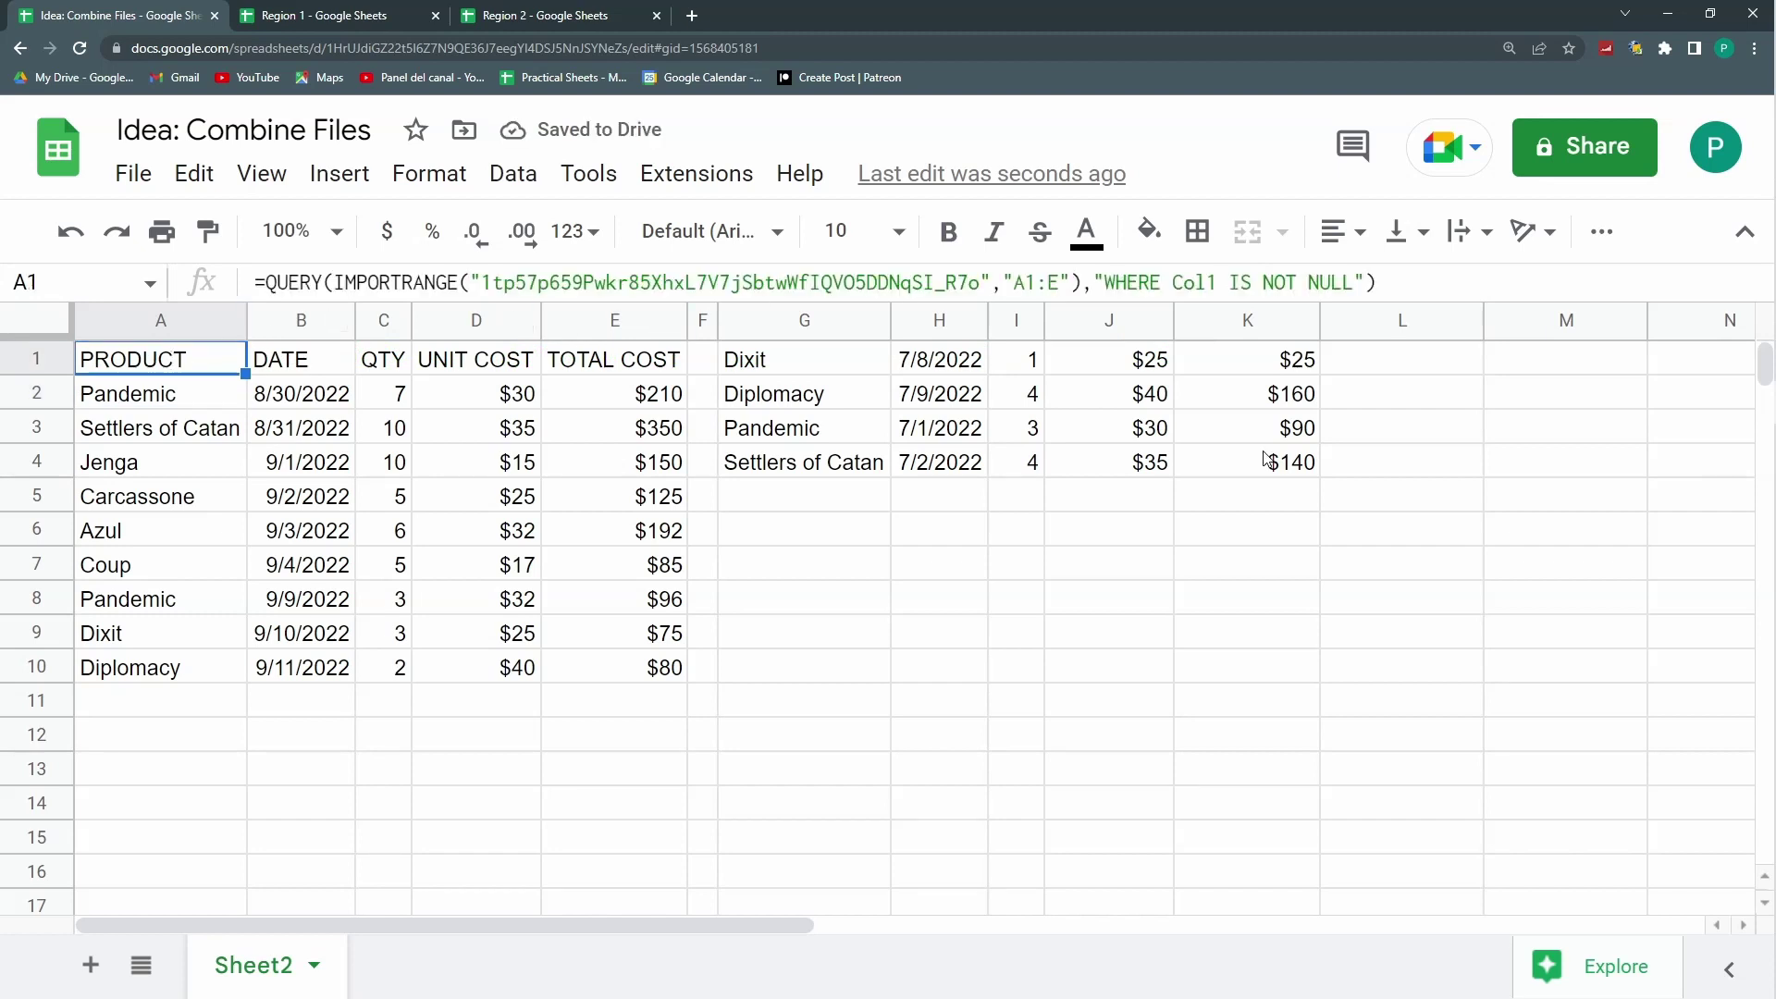
double_click(1214, 282)
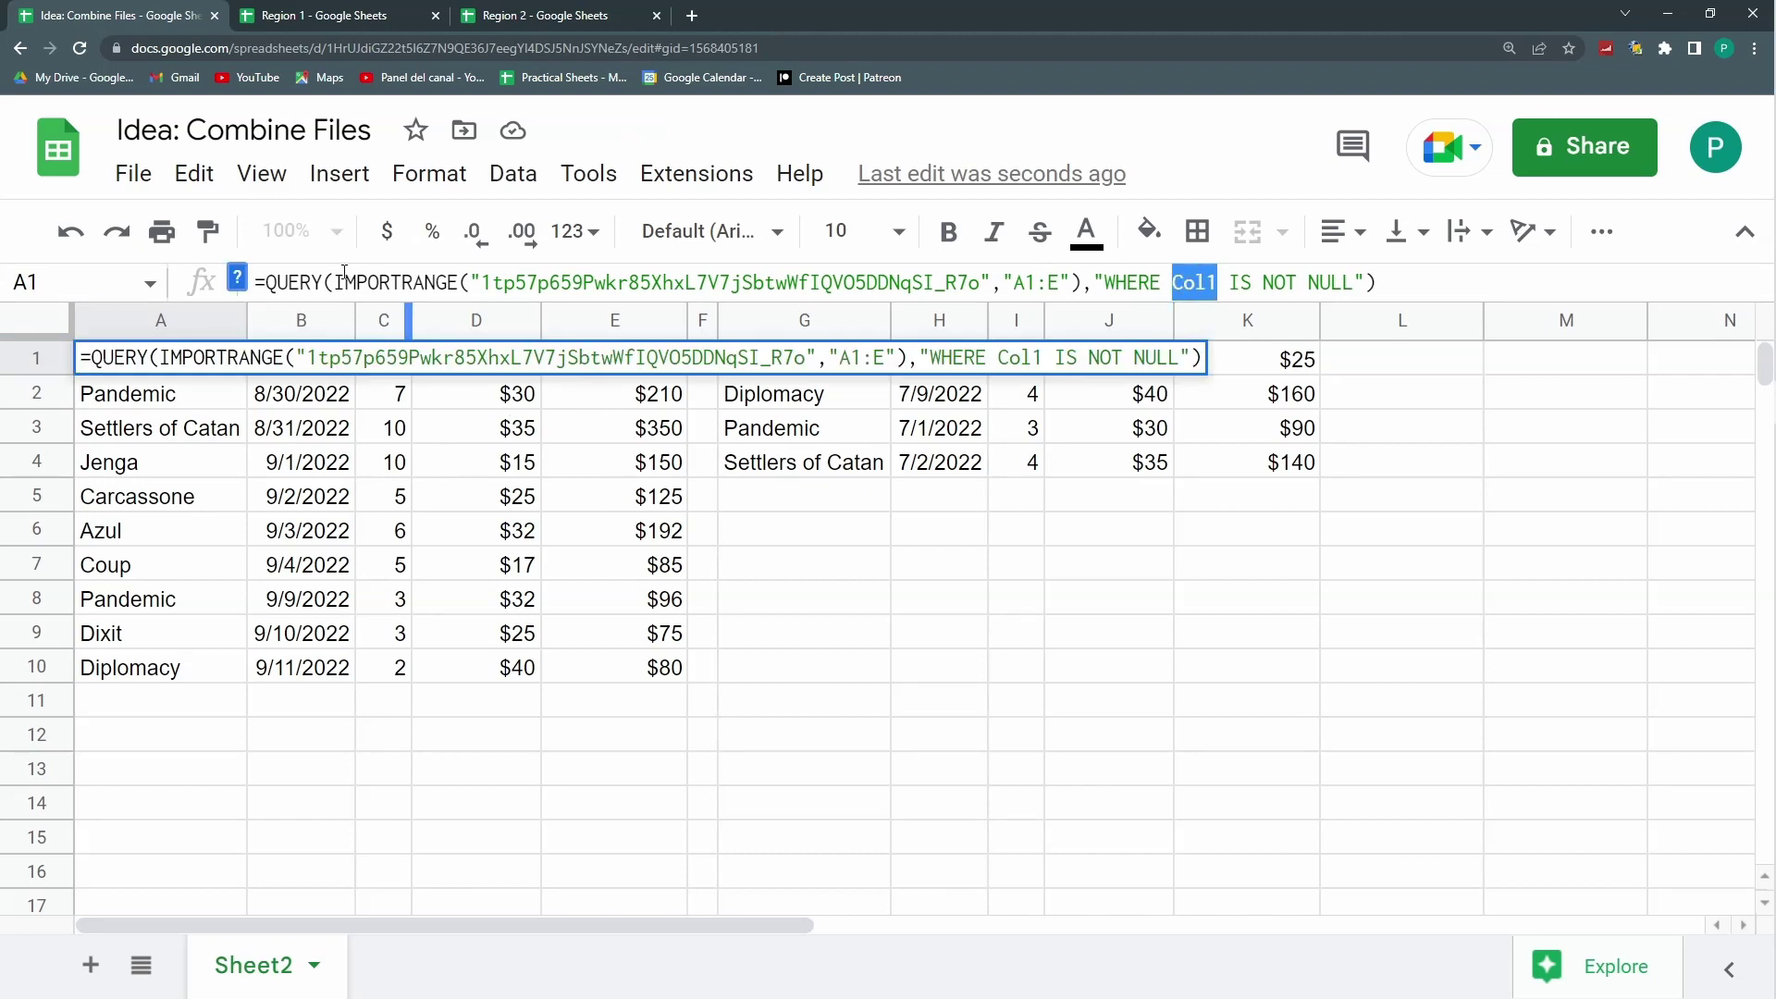
left_click_drag(335, 280, 1084, 301)
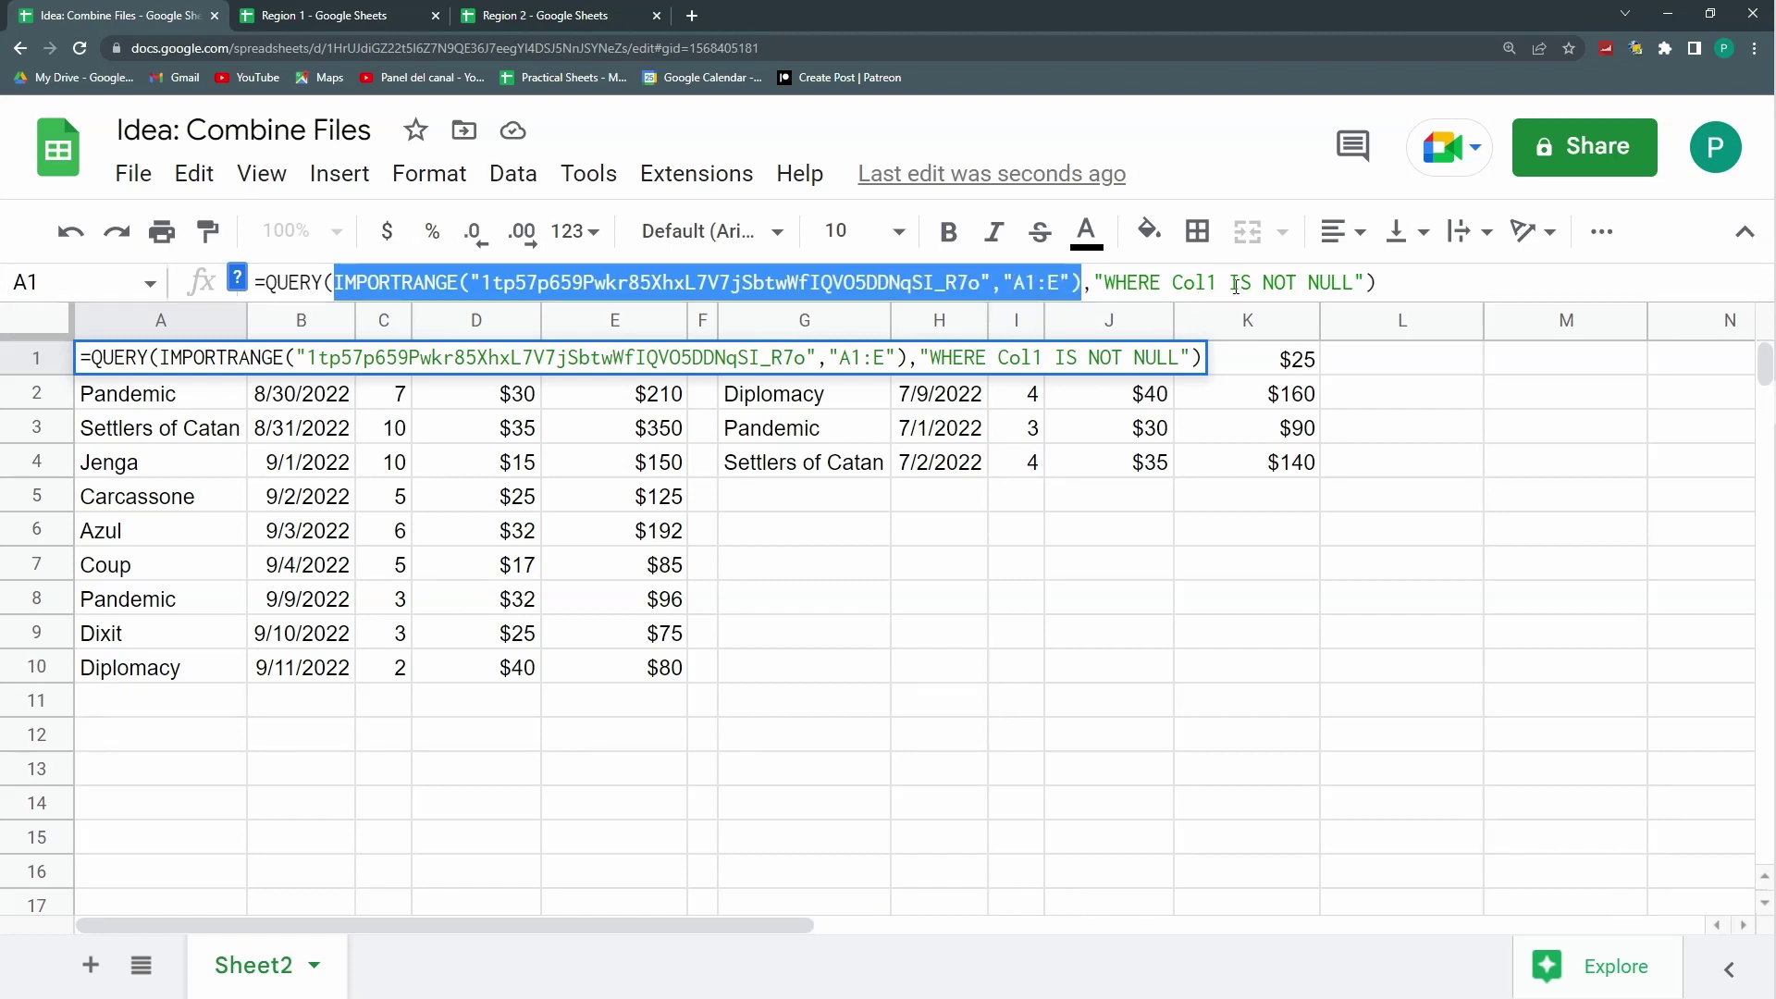
left_click_drag(1216, 283, 1173, 283)
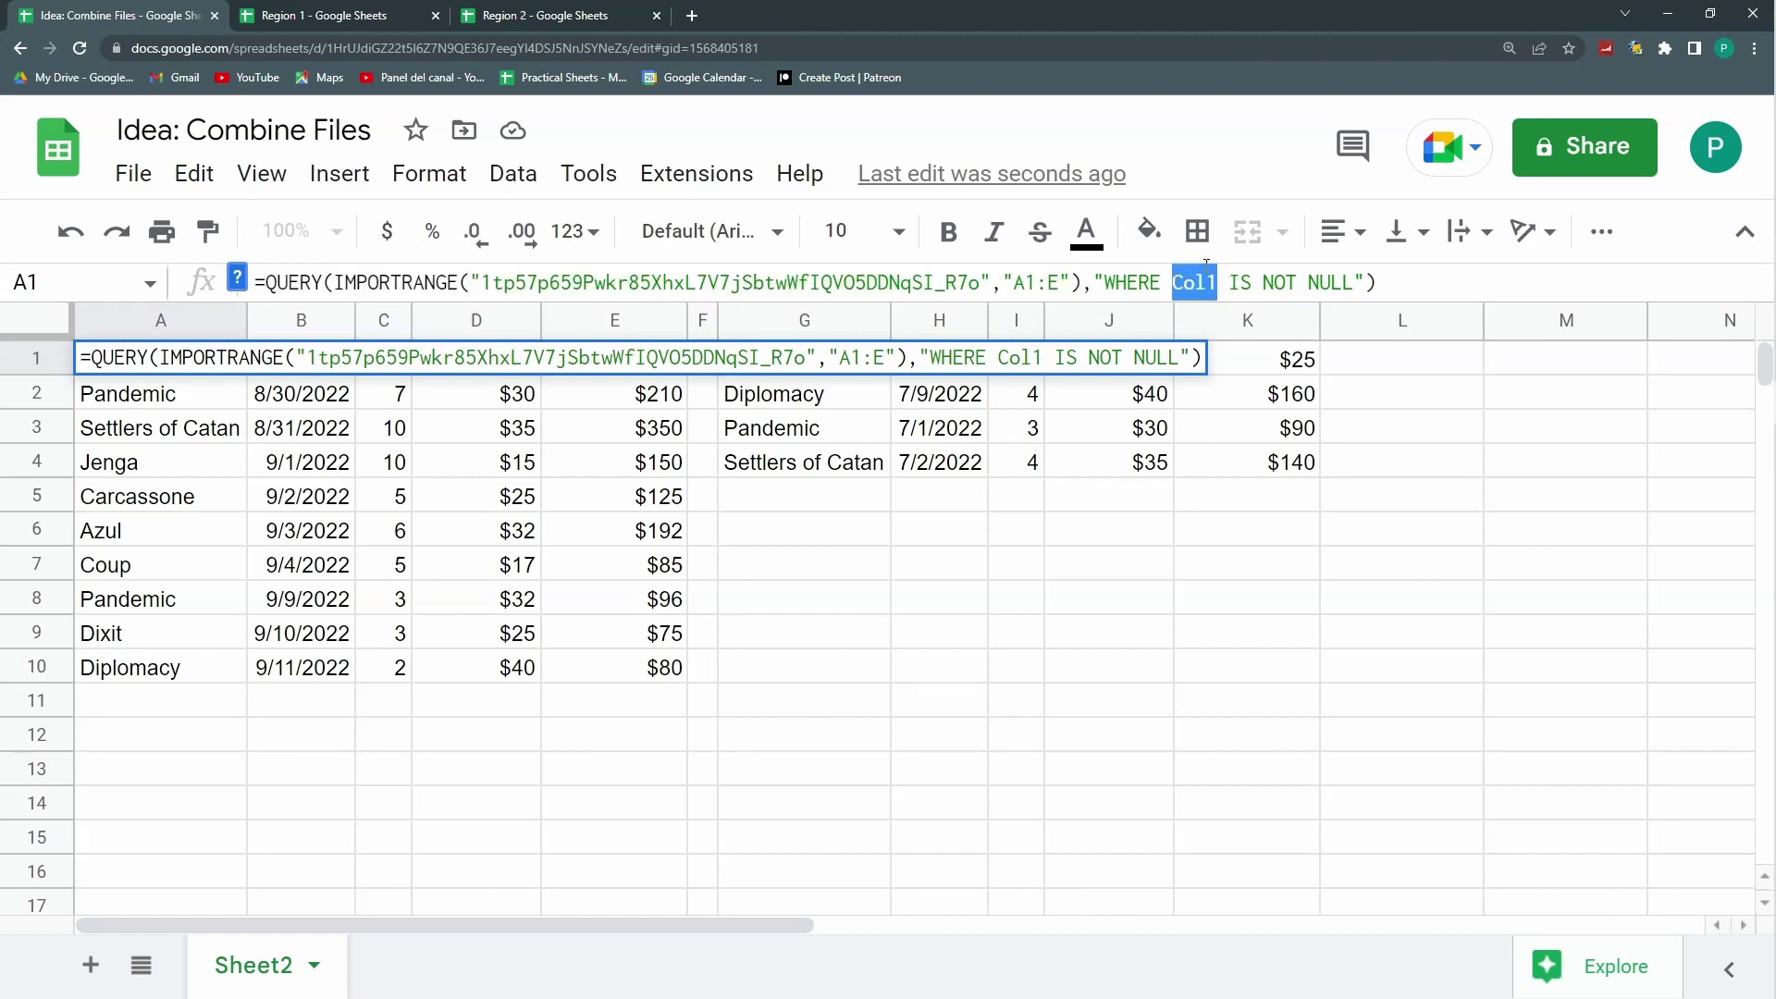
type("A")
key("Return")
Step: Restore Col1 in the WHERE condition and confirm the filtered query
key("Up")
double_click(1176, 282)
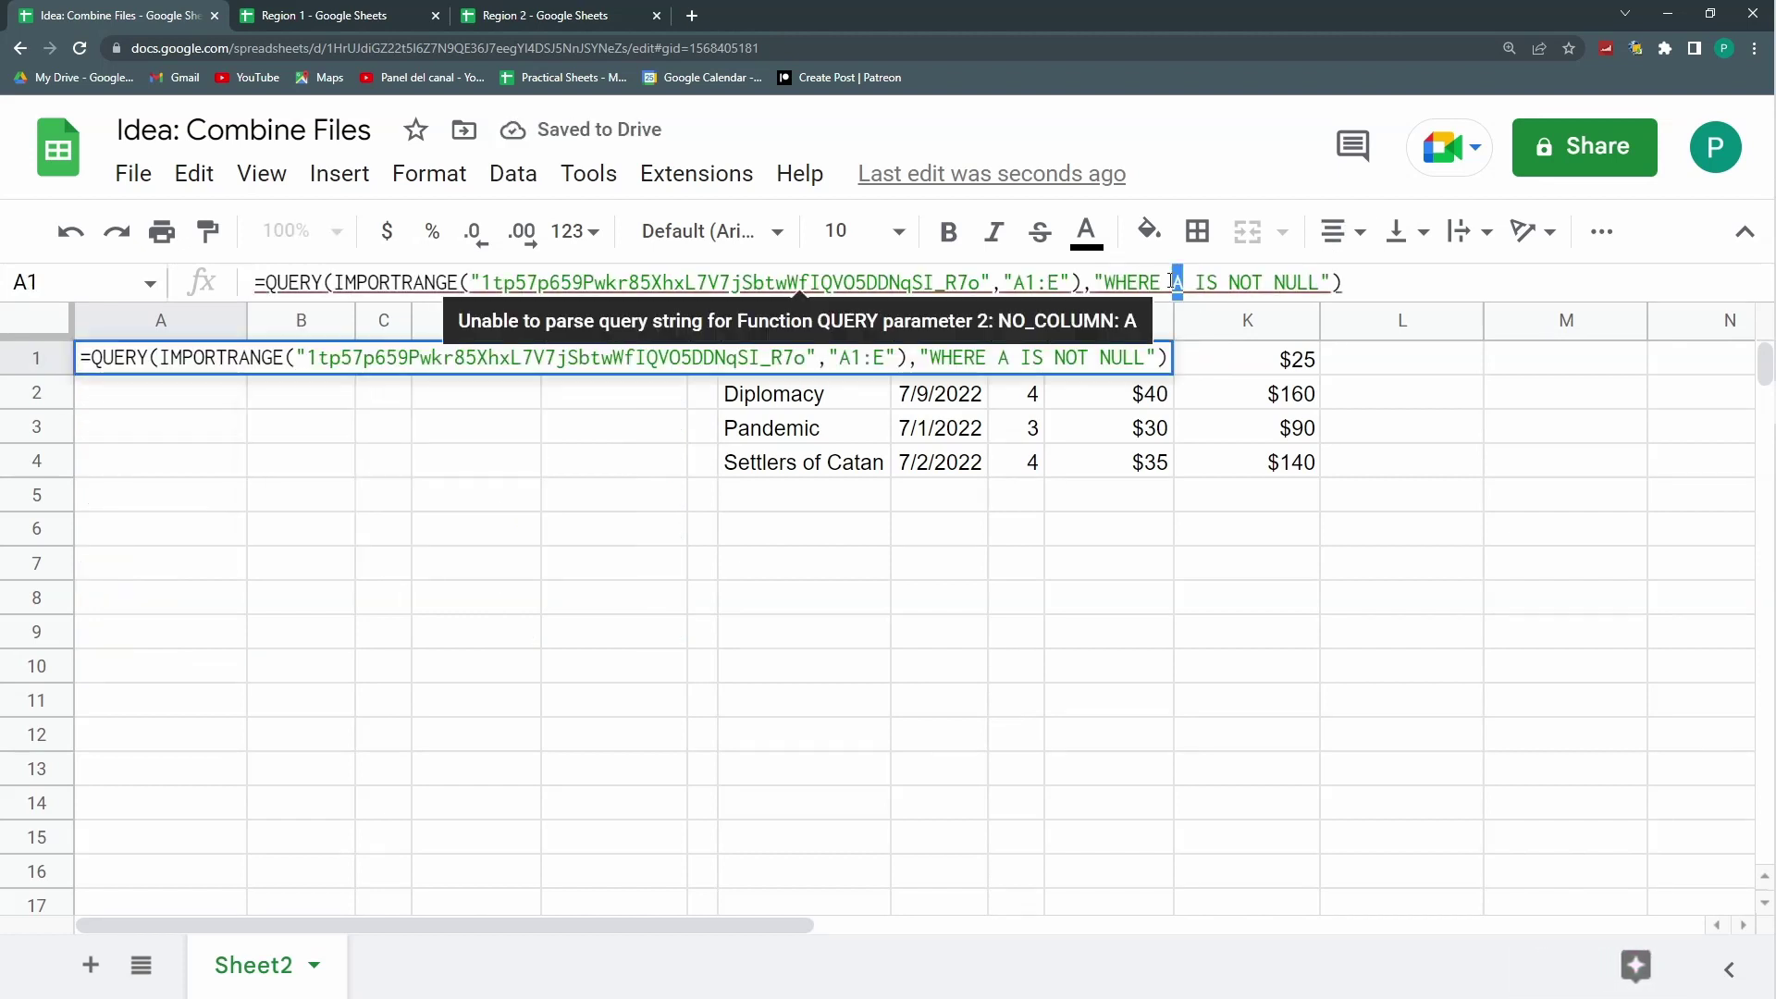
type("col")
key("BackSpace")
key("BackSpace")
key("BackSpace")
type("Col1")
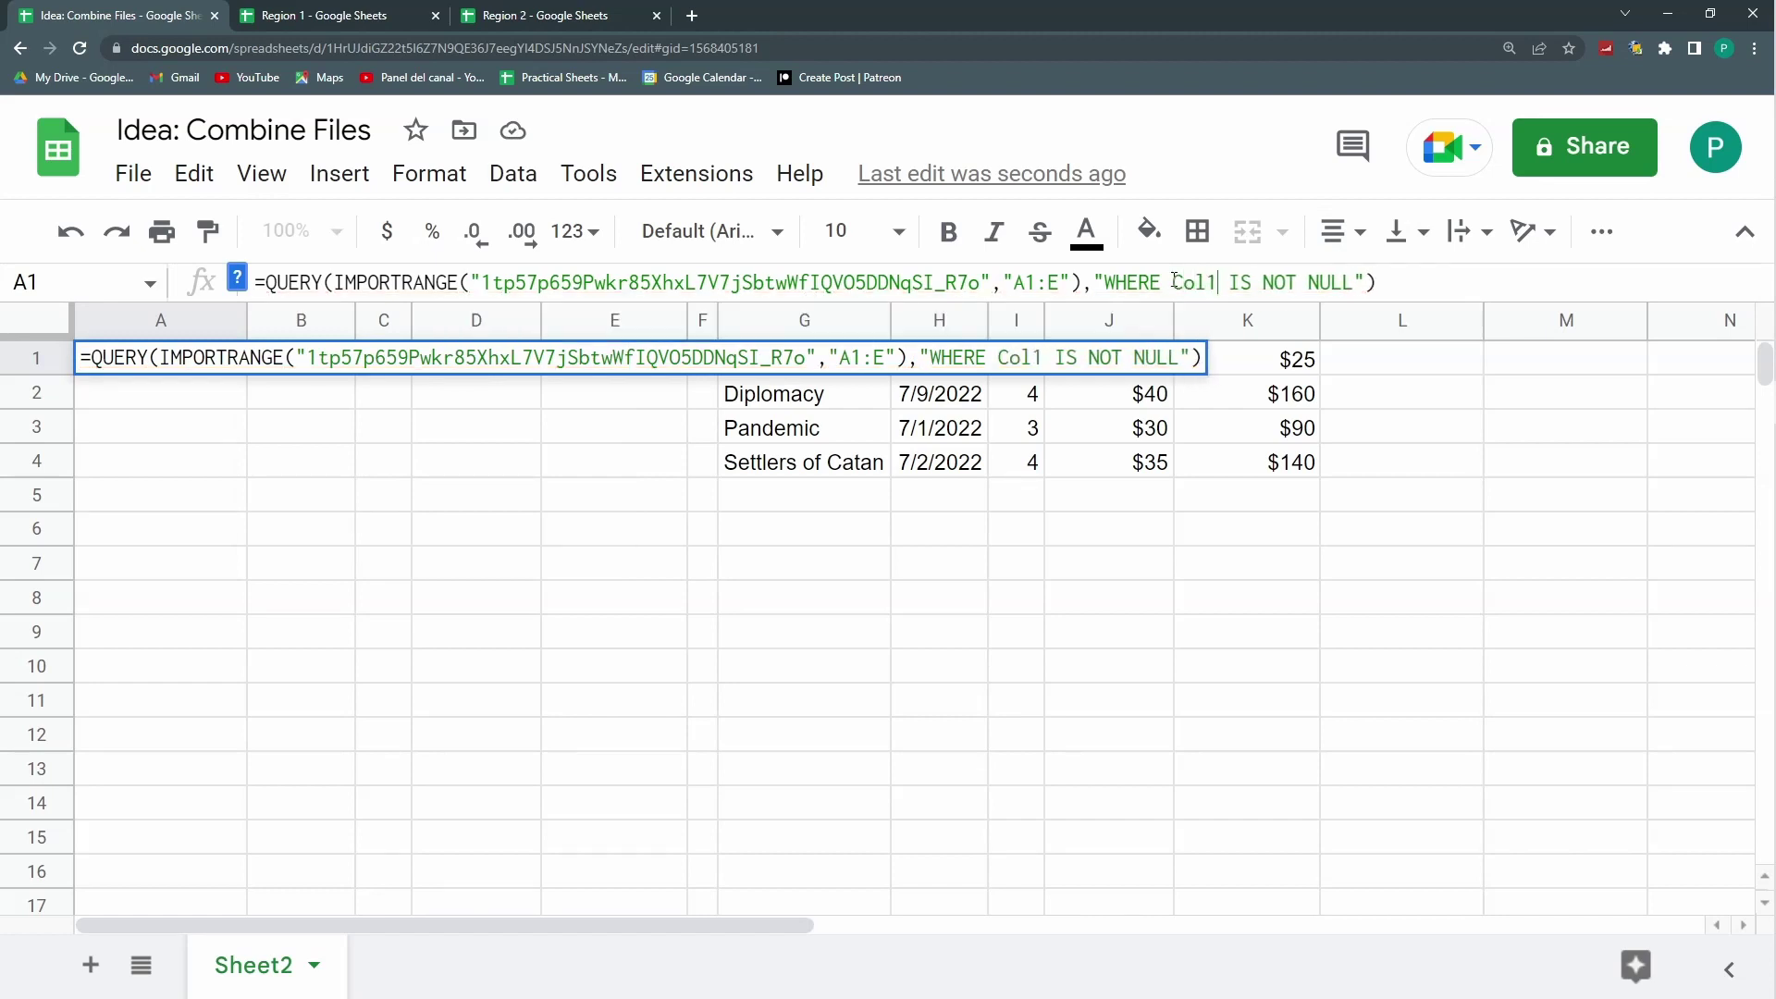
key("Return")
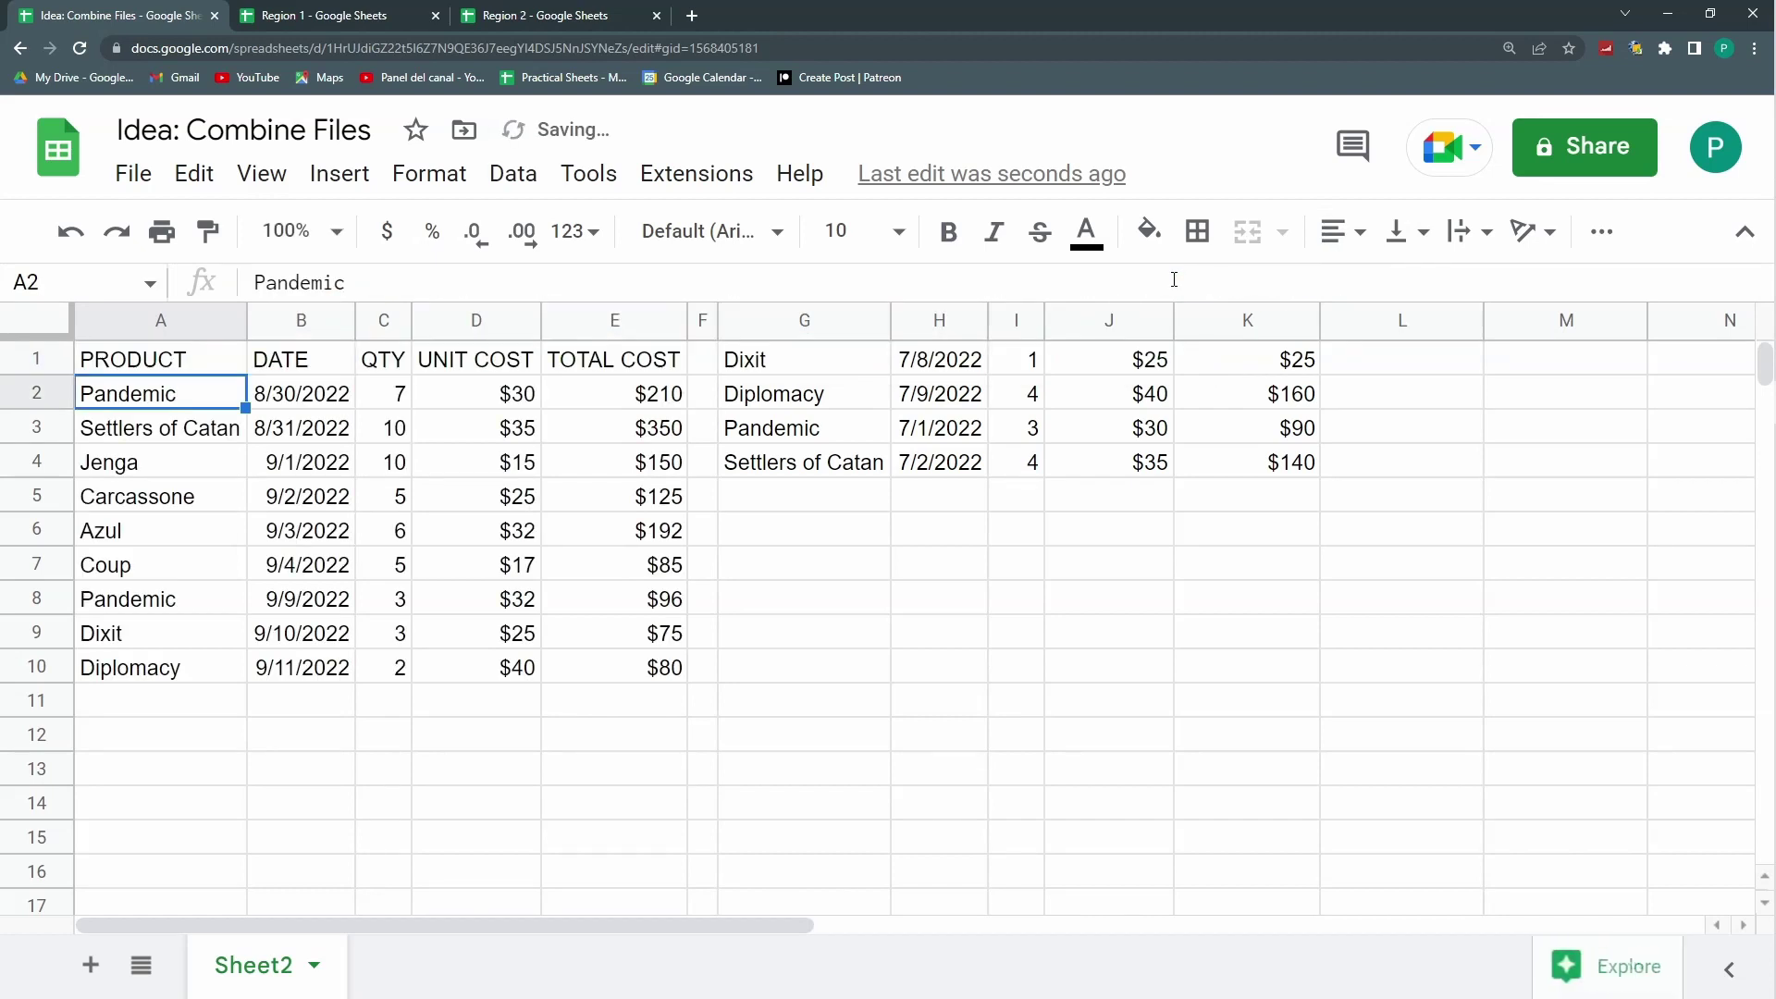
key("Up")
left_click_drag(1172, 282, 1219, 284)
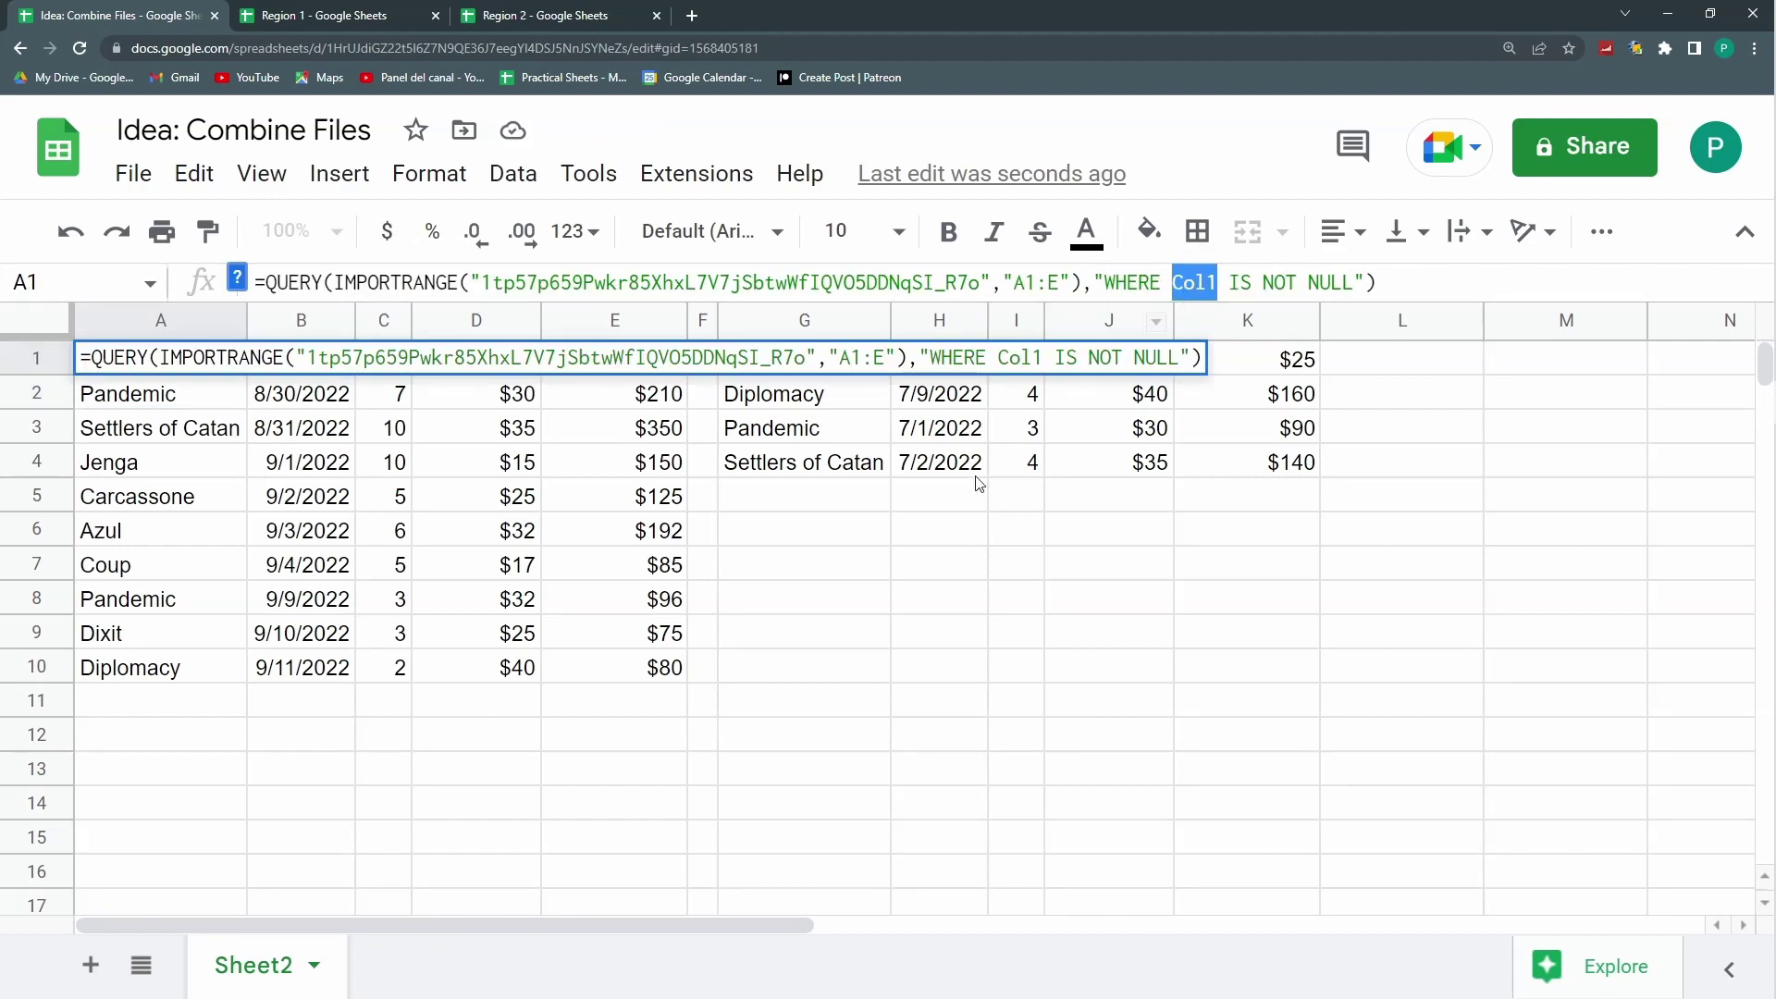
key("Return")
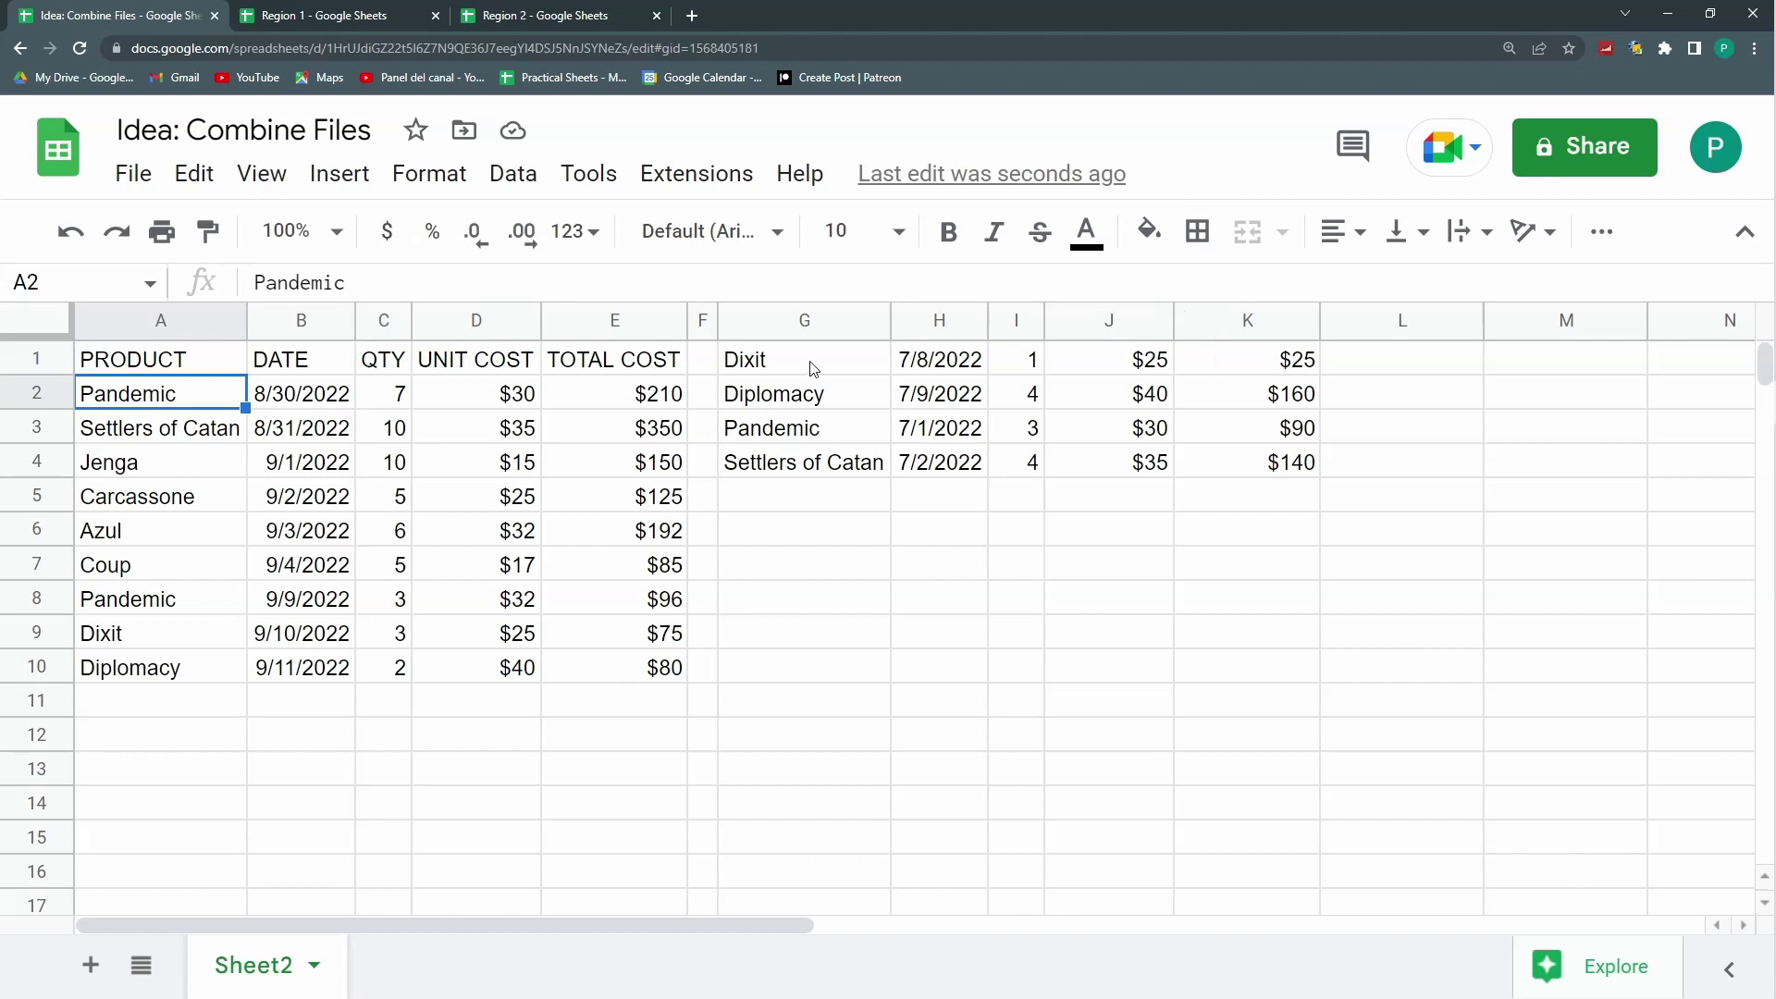
Step: Wrap G1's Region 2 IMPORTRANGE in QUERY, matching A1's formula
left_click(811, 359)
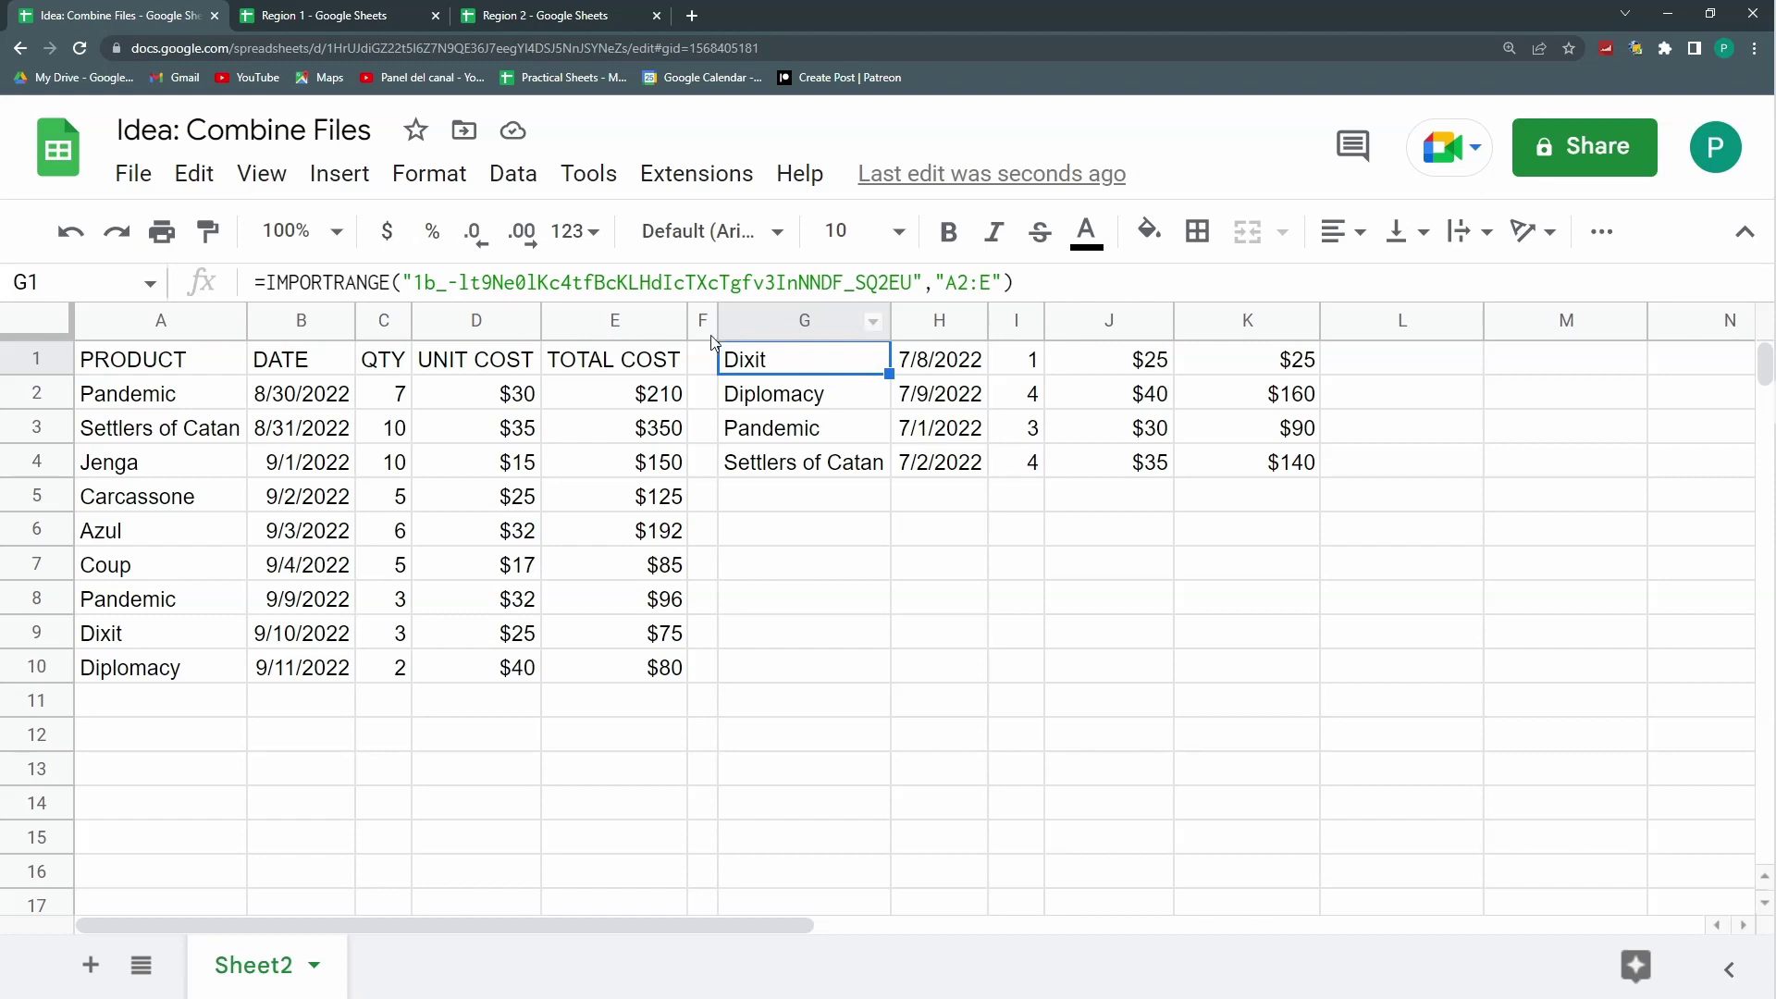
left_click(187, 365)
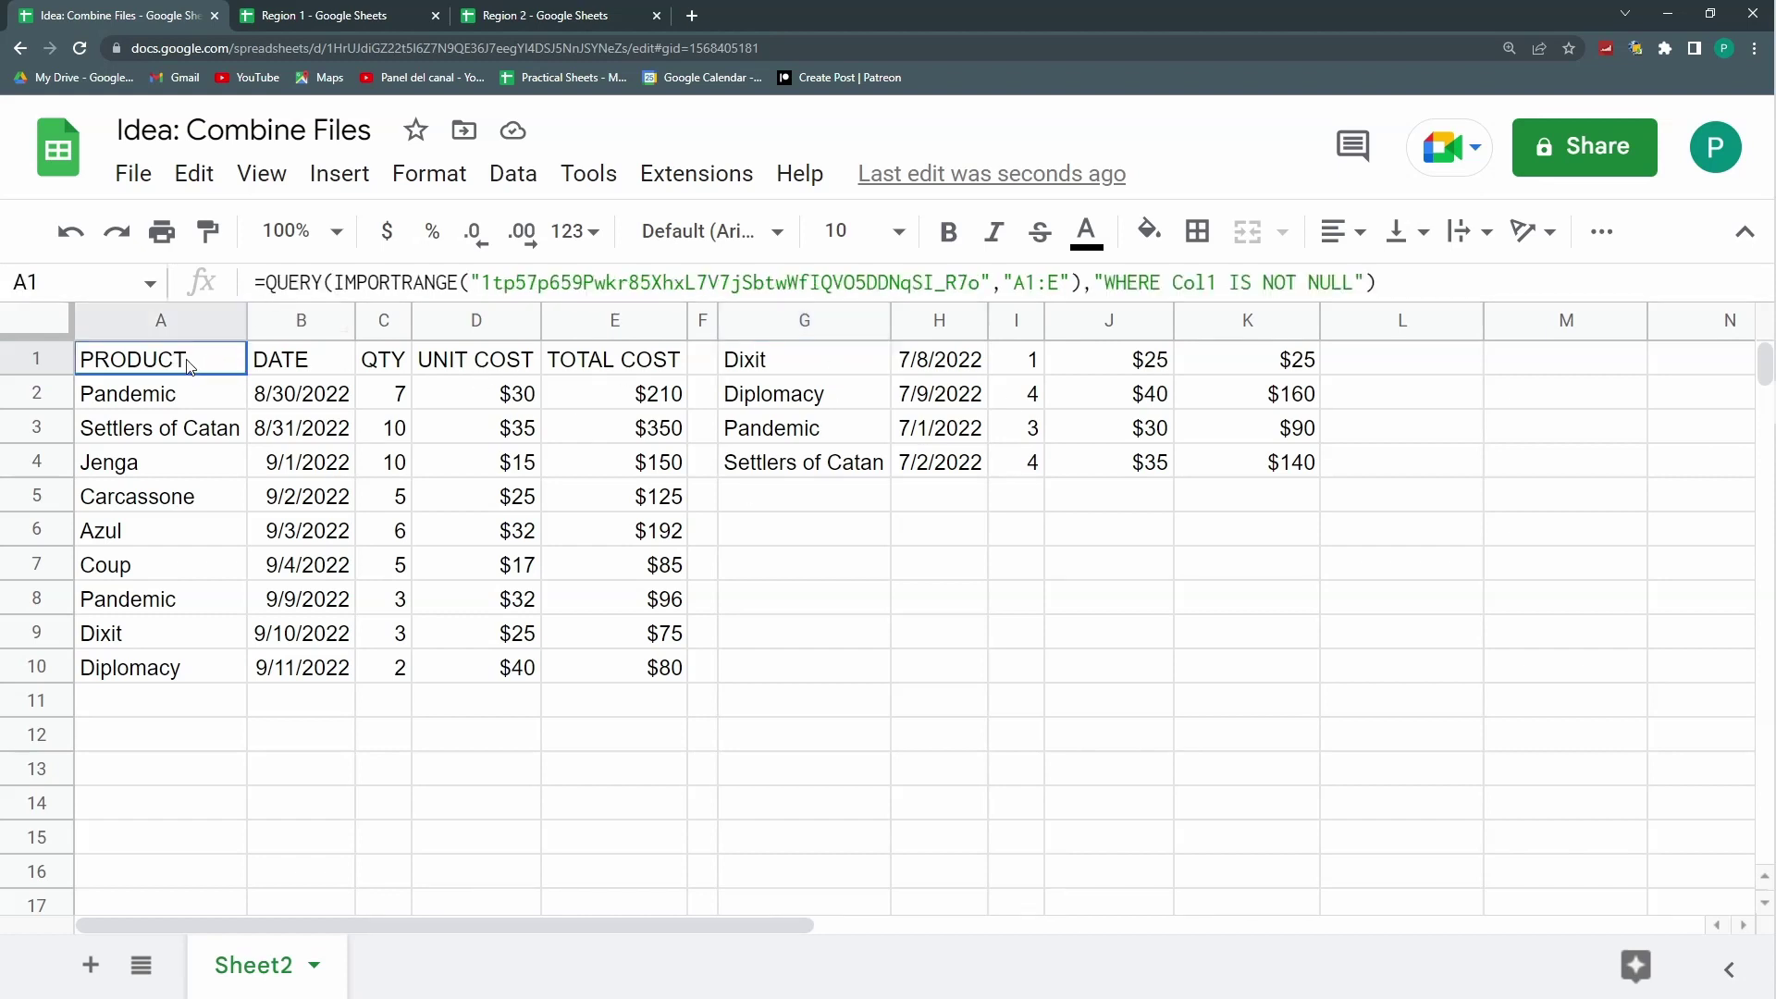
left_click_drag(335, 277, 255, 277)
double_click(805, 358)
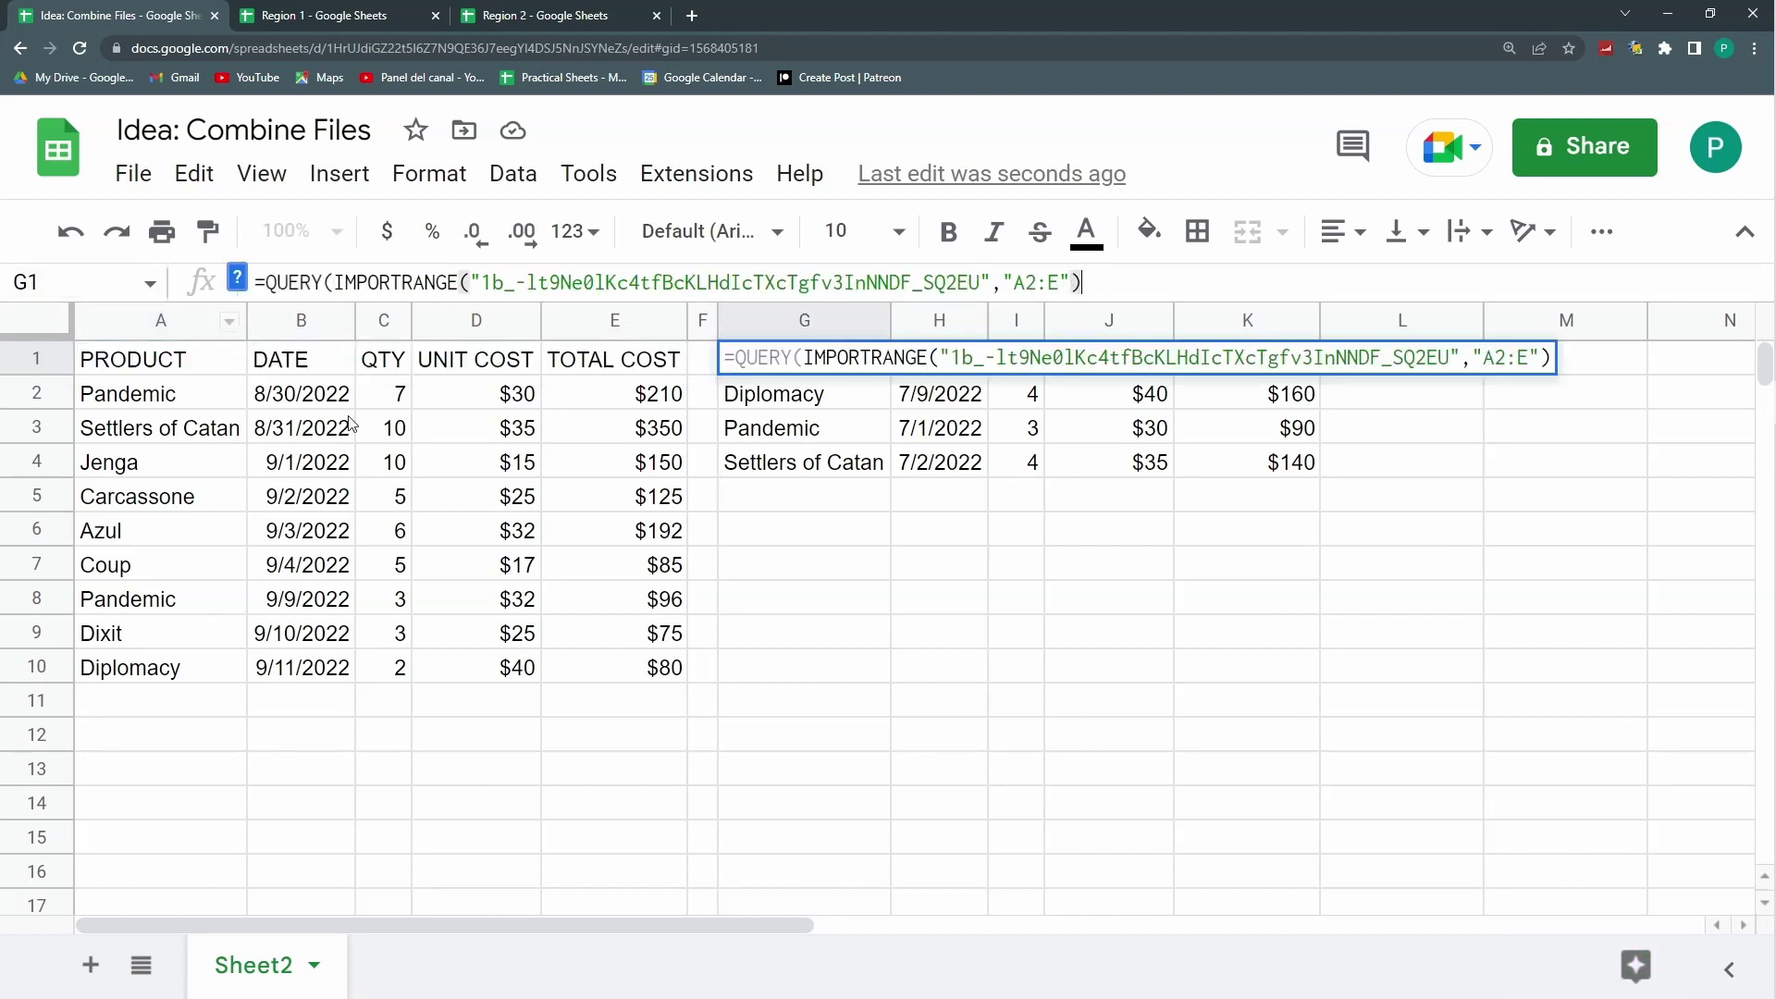
key("Return")
Step: Add A1's "WHERE Col1 IS NOT NULL" condition to G1's query
left_click(759, 361)
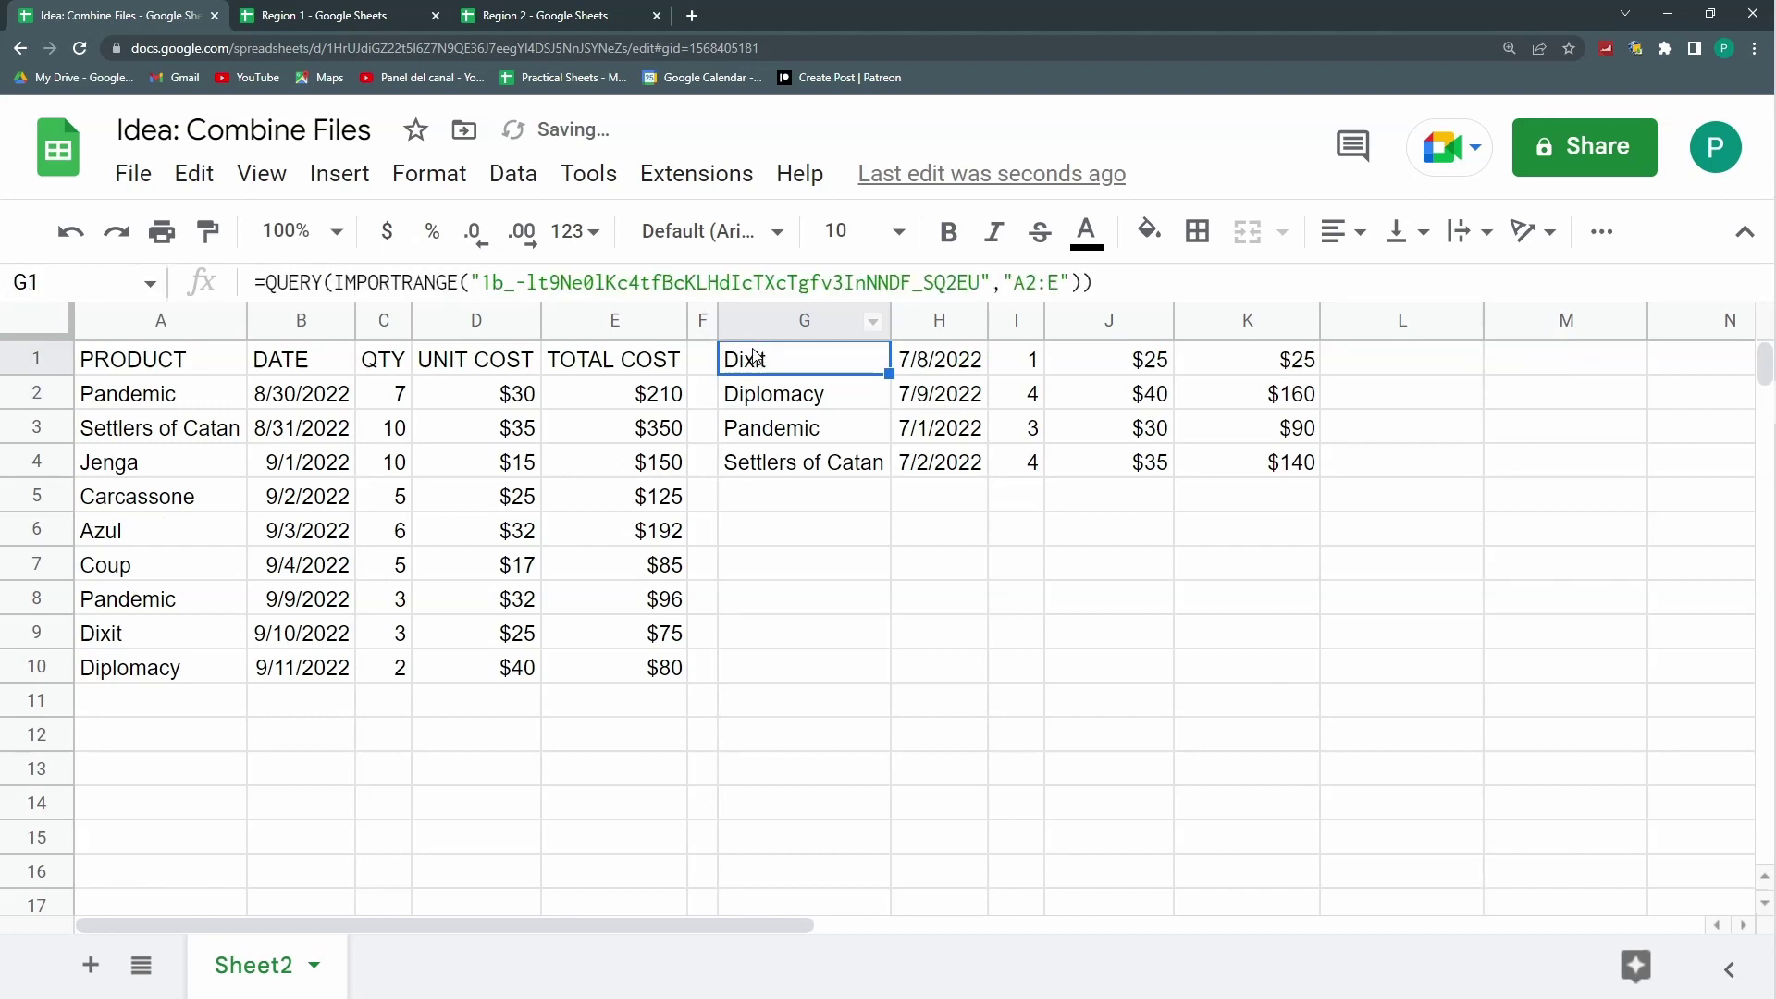
left_click(121, 367)
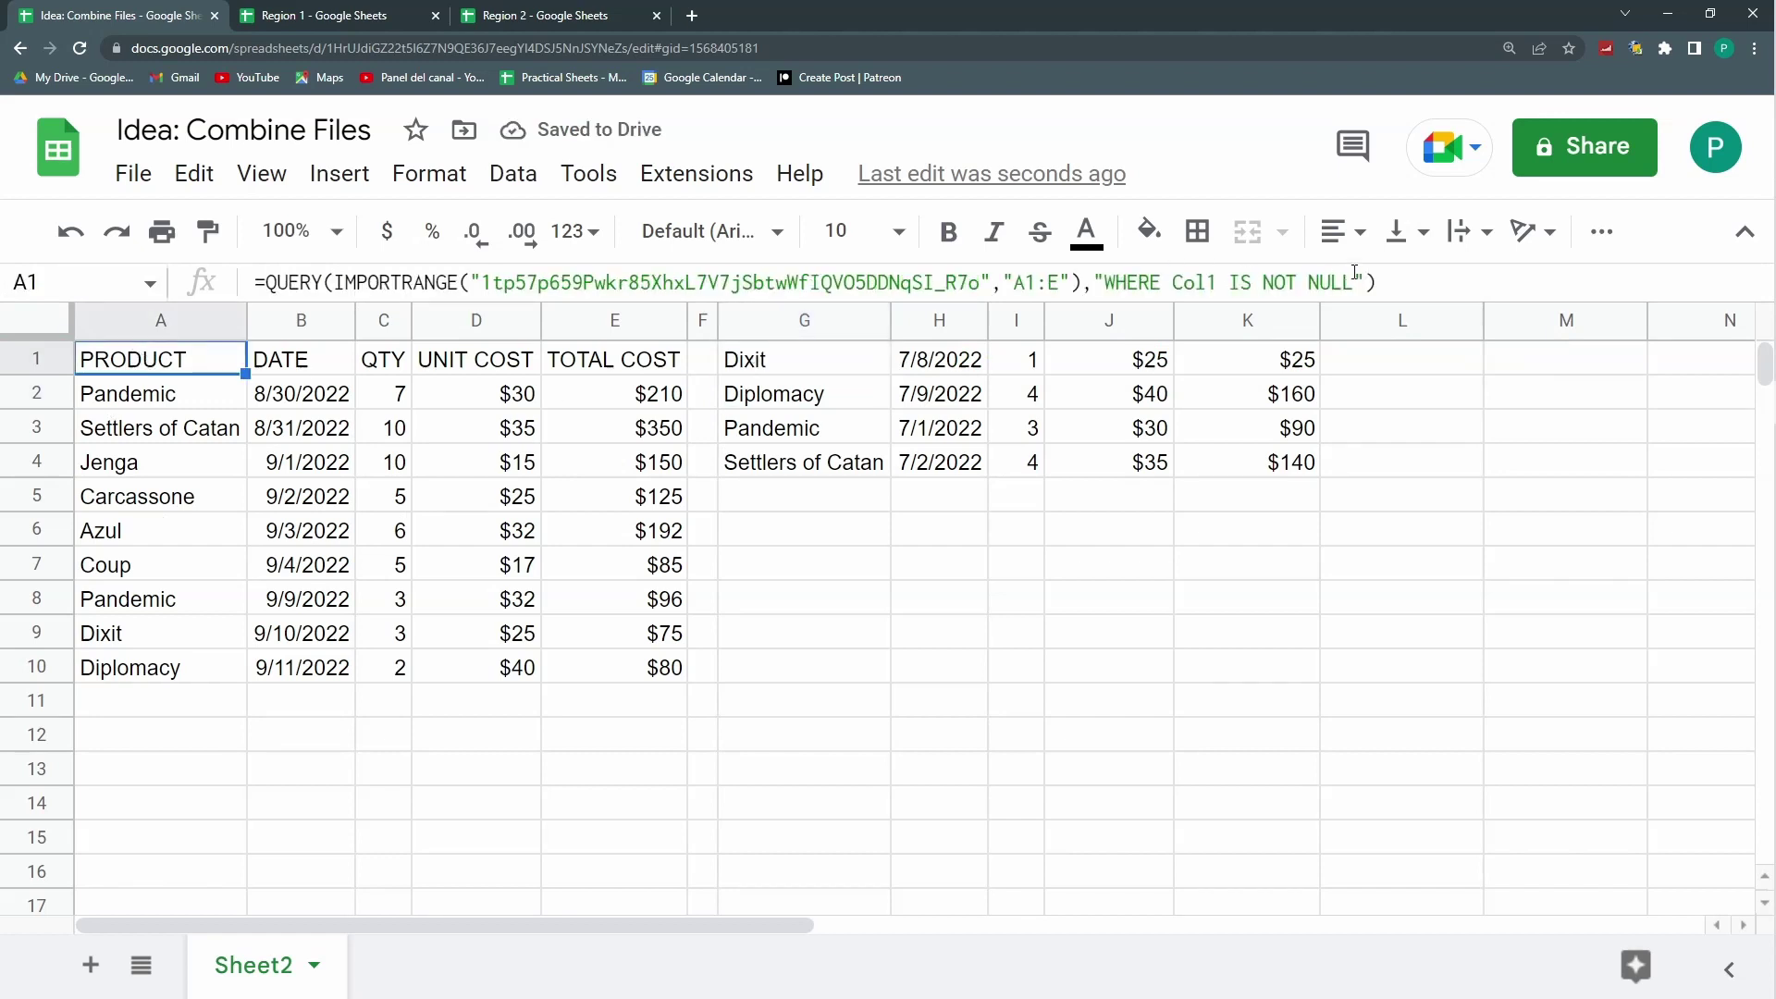
left_click_drag(1372, 279, 1086, 287)
key("ctrl+c")
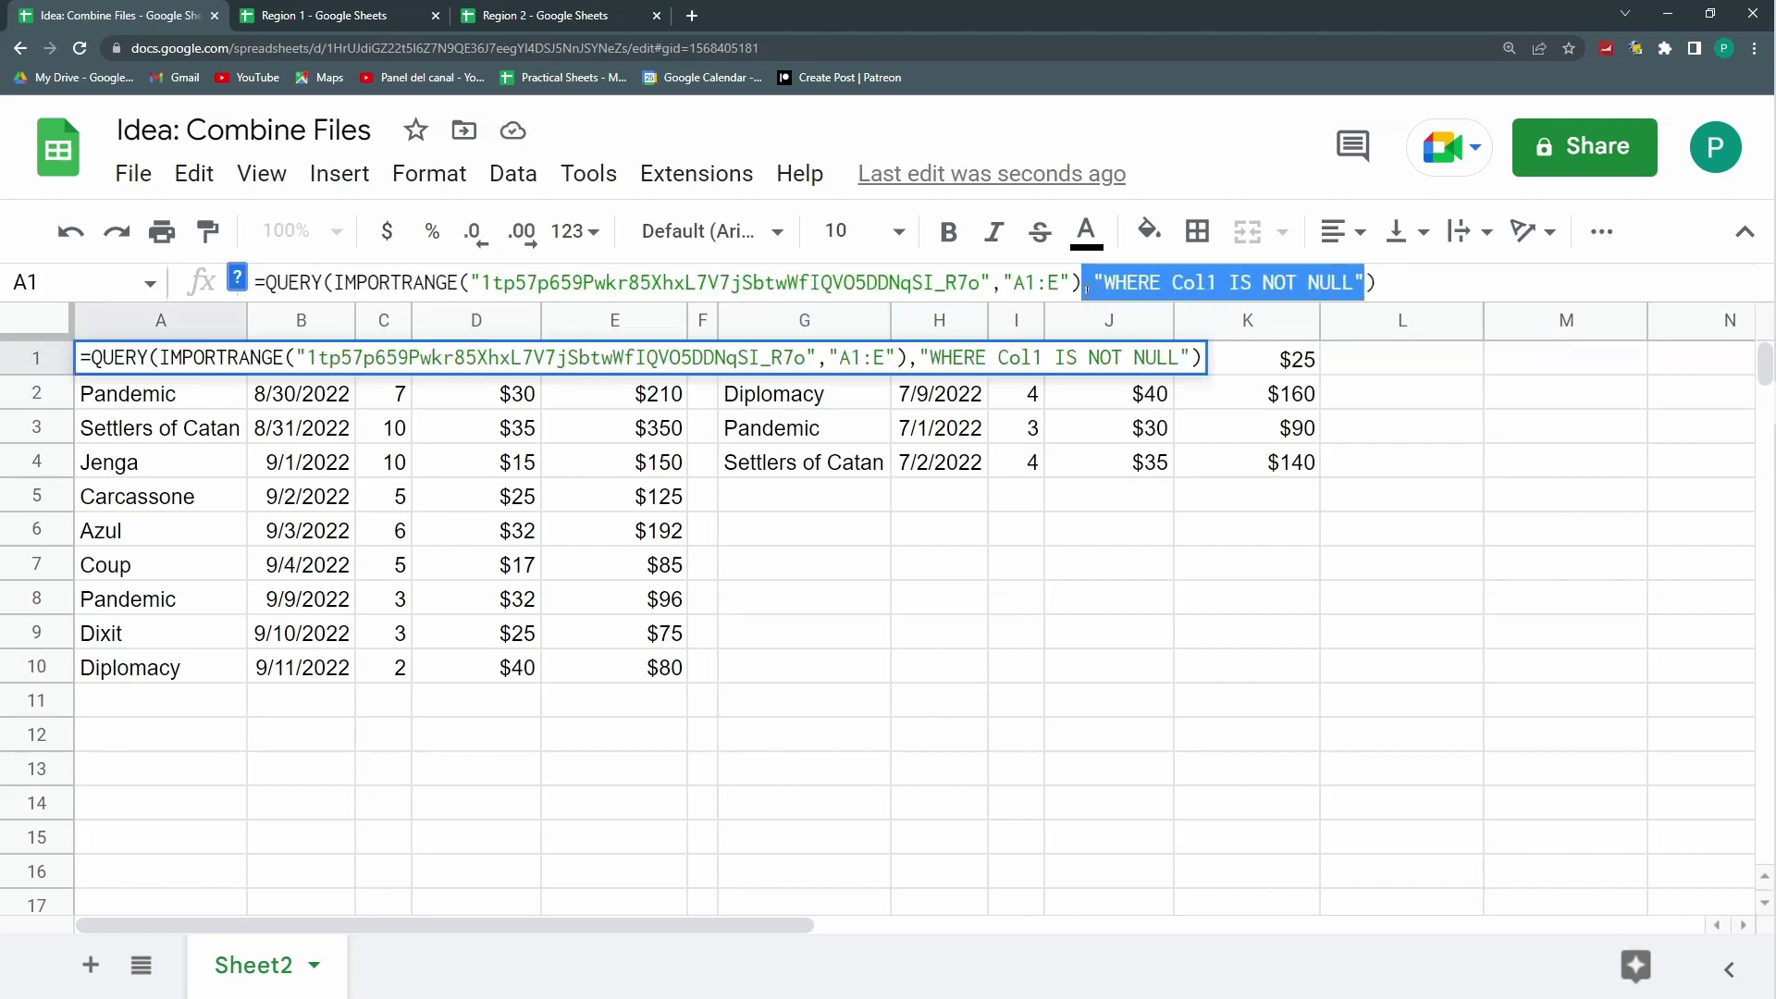
key("Escape")
left_click(790, 365)
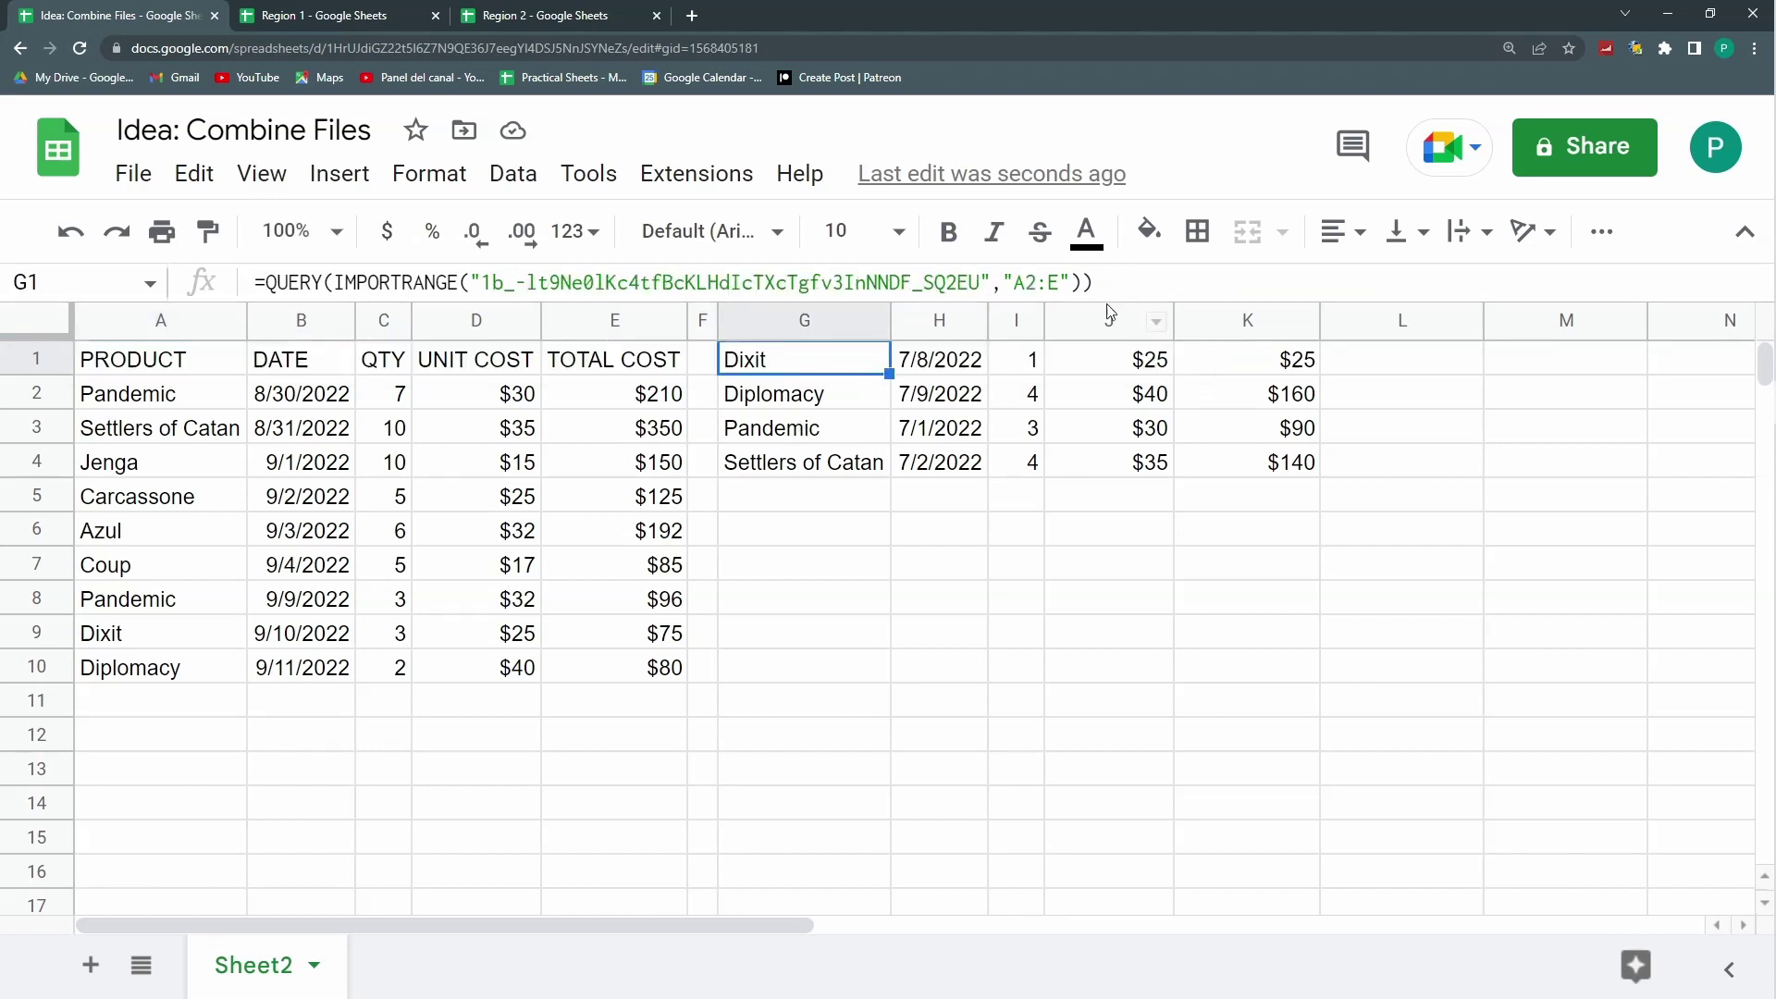
left_click(1082, 280)
key("ctrl+v")
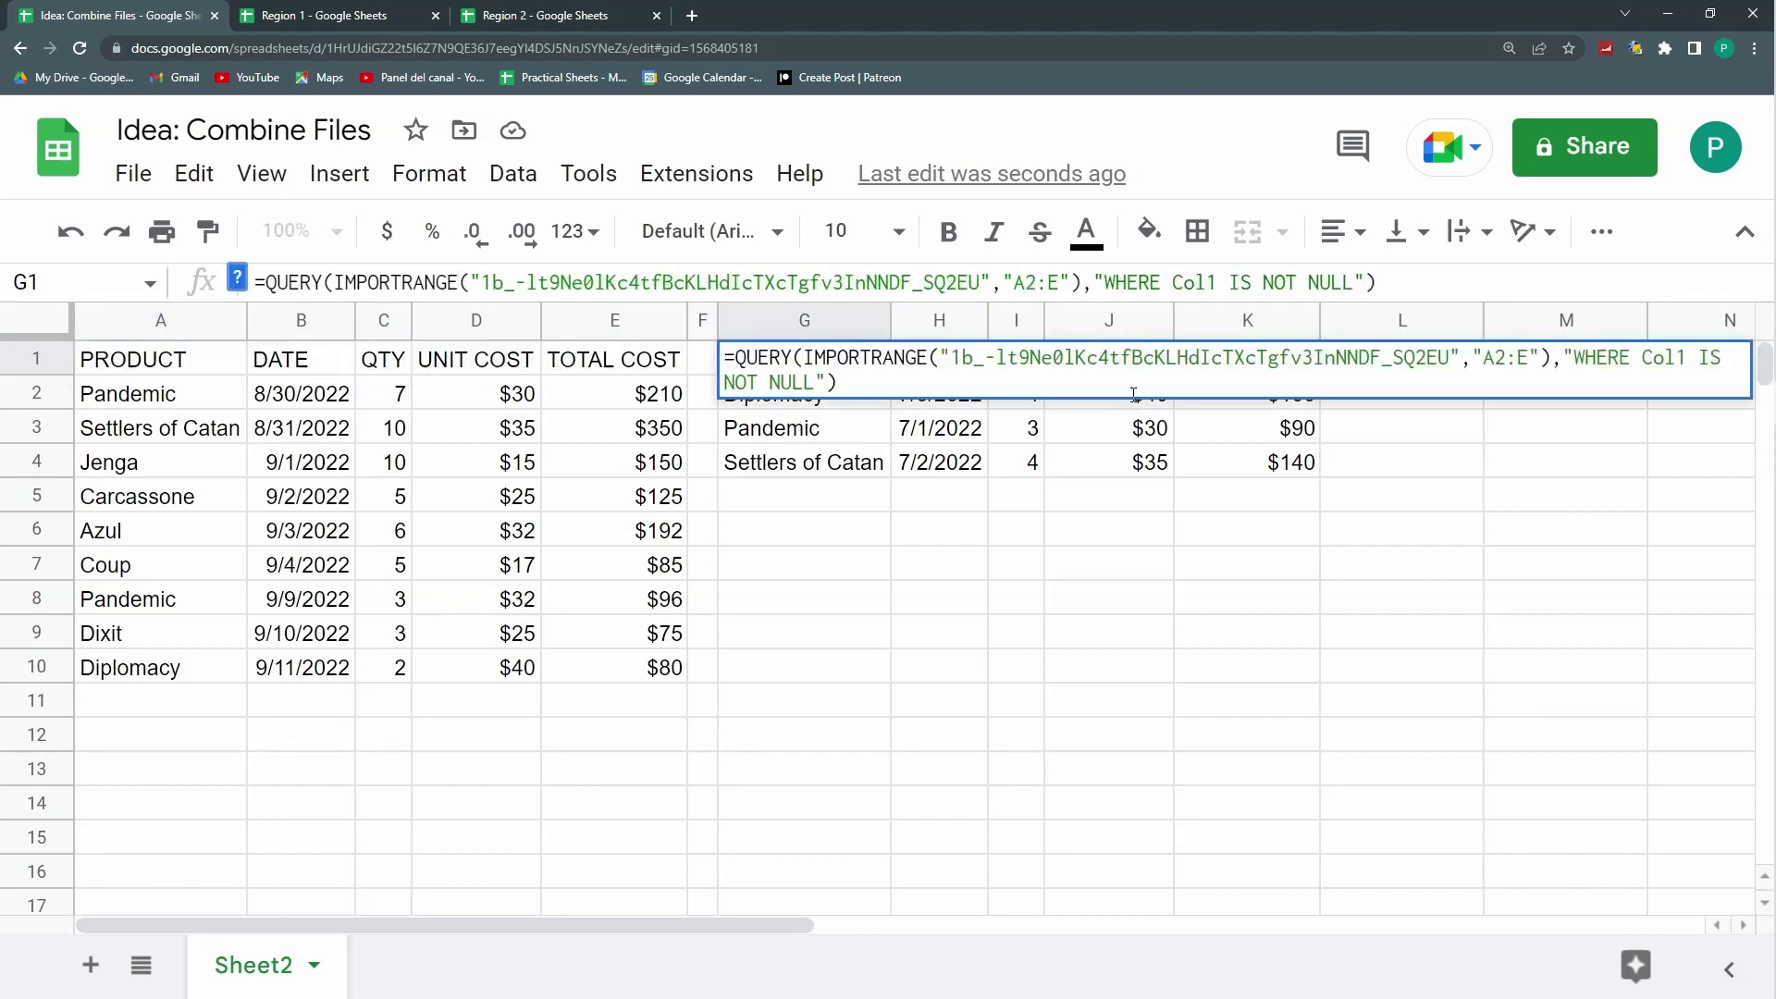
key("Return")
left_click(801, 497)
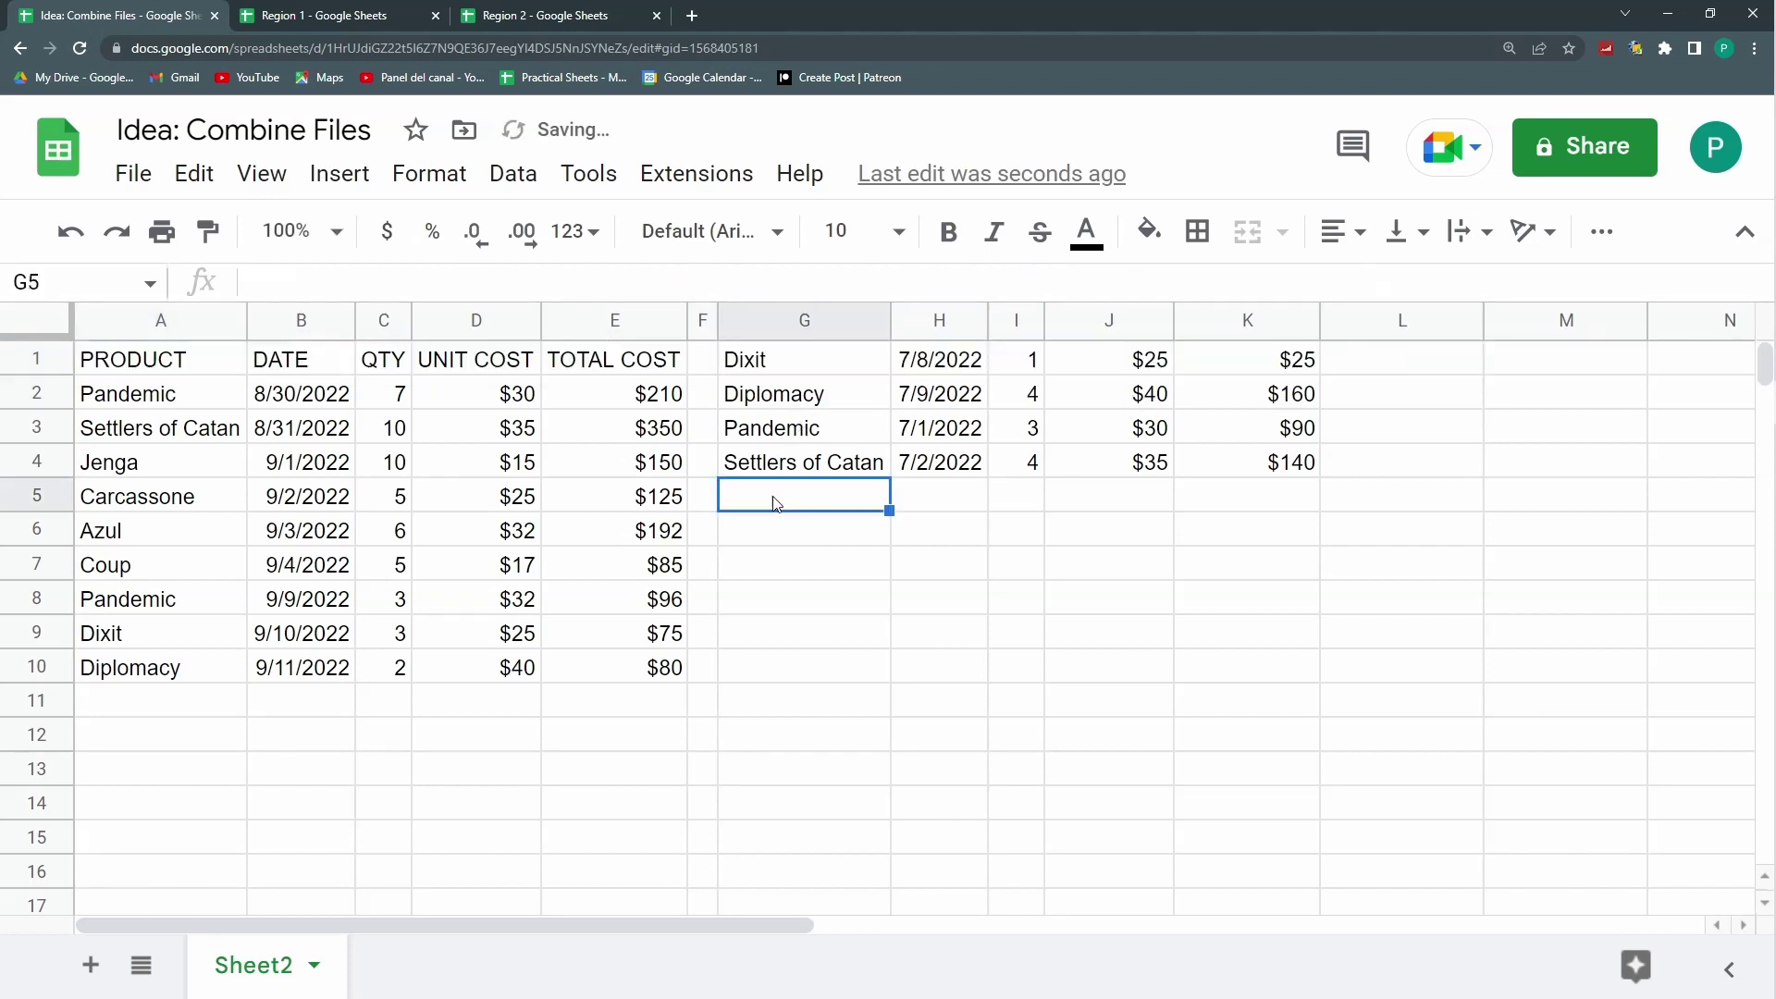
Step: Take G1's Region 2 query and wrap A1's Region 1 formula in curly braces
left_click(813, 373)
left_click_drag(1380, 282, 268, 294)
left_click(220, 370)
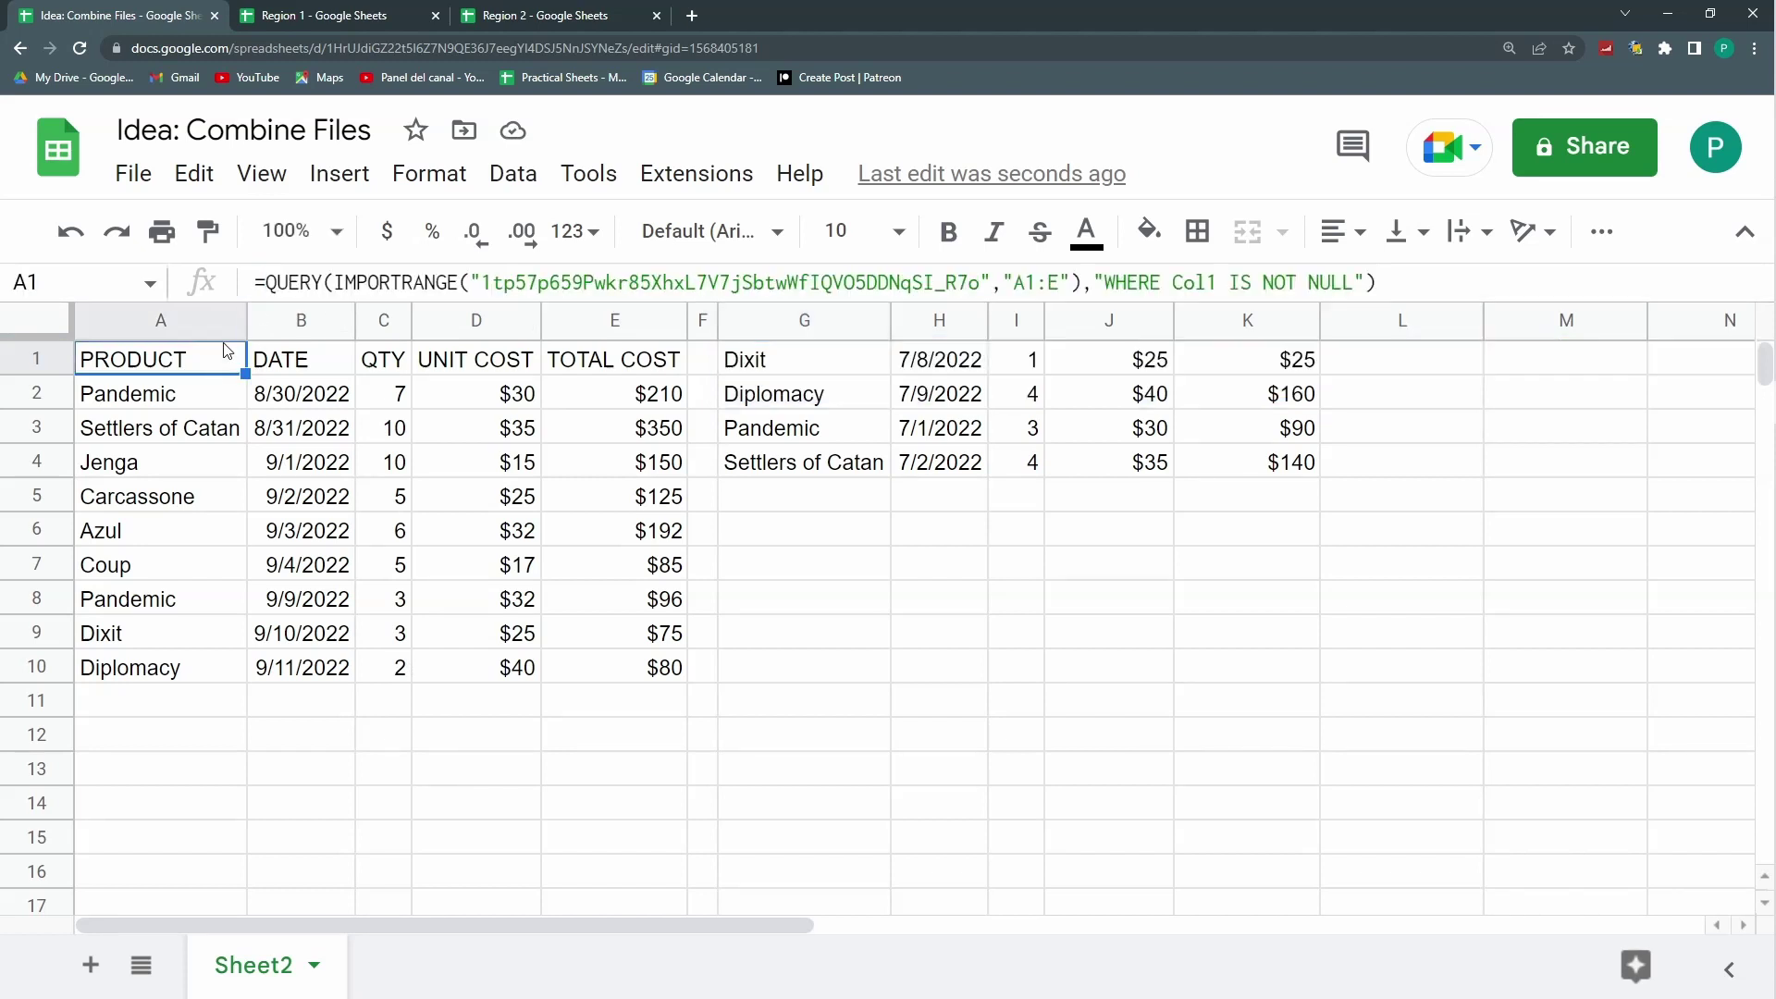
left_click(265, 282)
type("{")
left_click(1428, 284)
type("}")
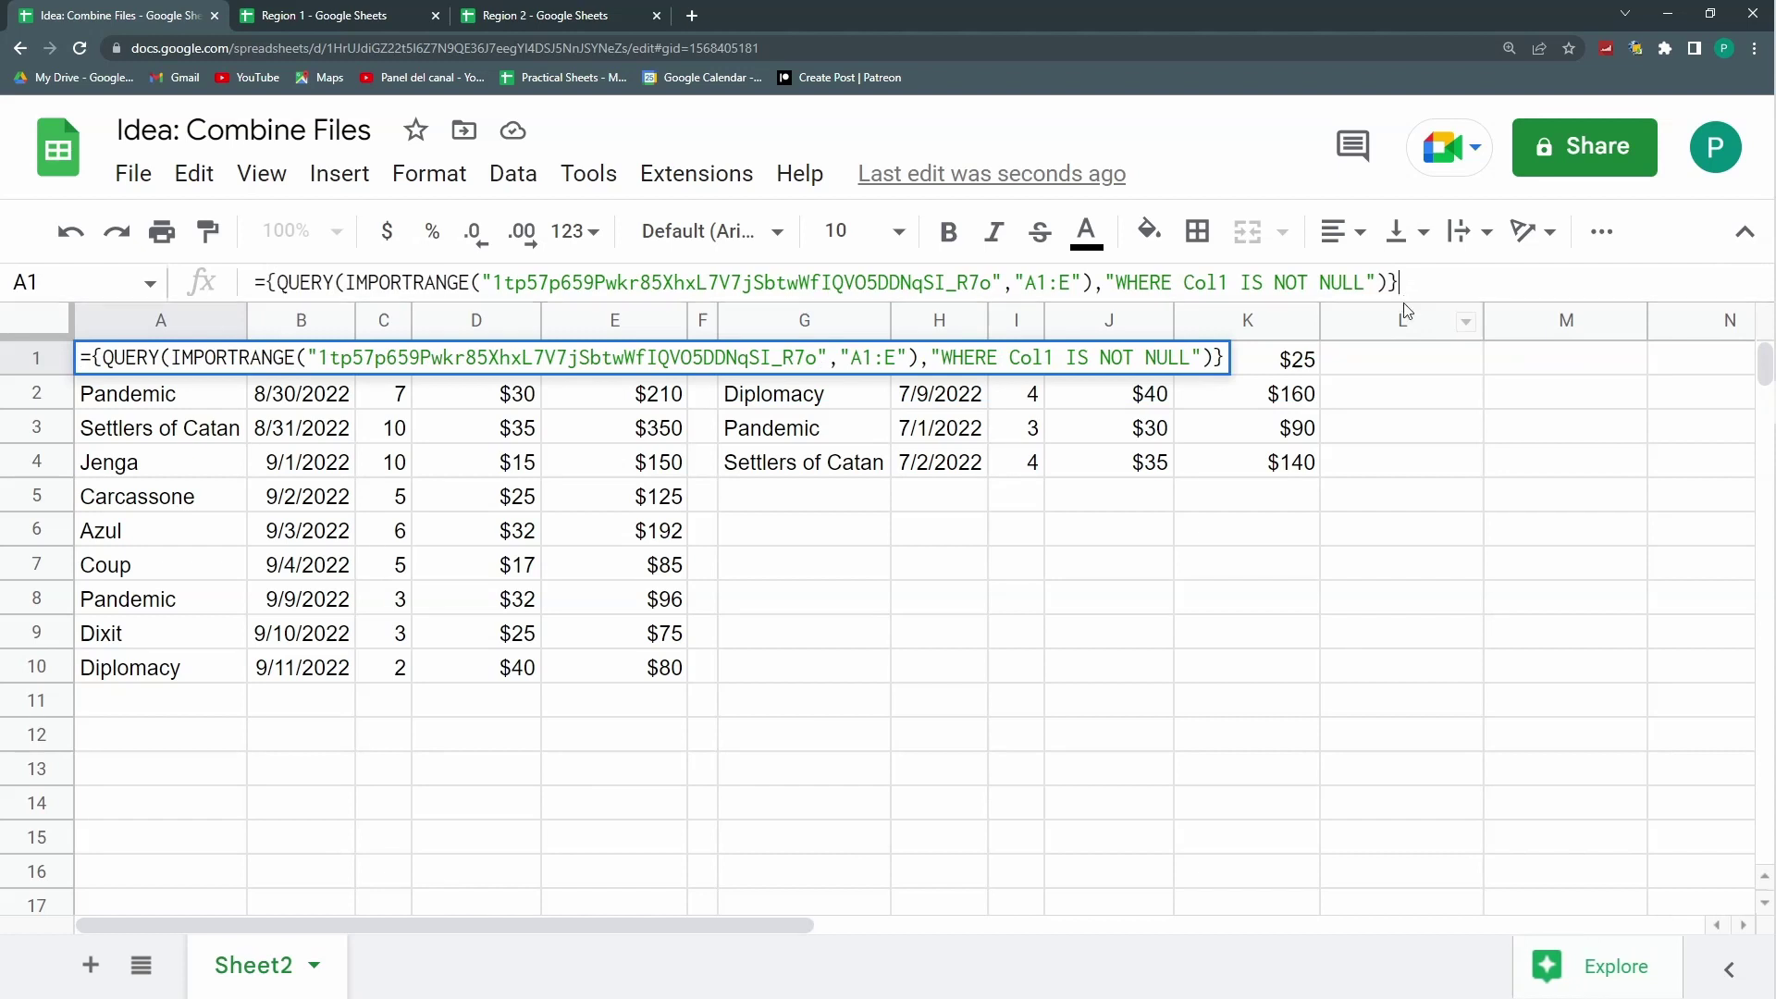
Step: Add a semicolon and the Region 2 QUERY inside A1's braces to stack both regions
key("ctrl+plus")
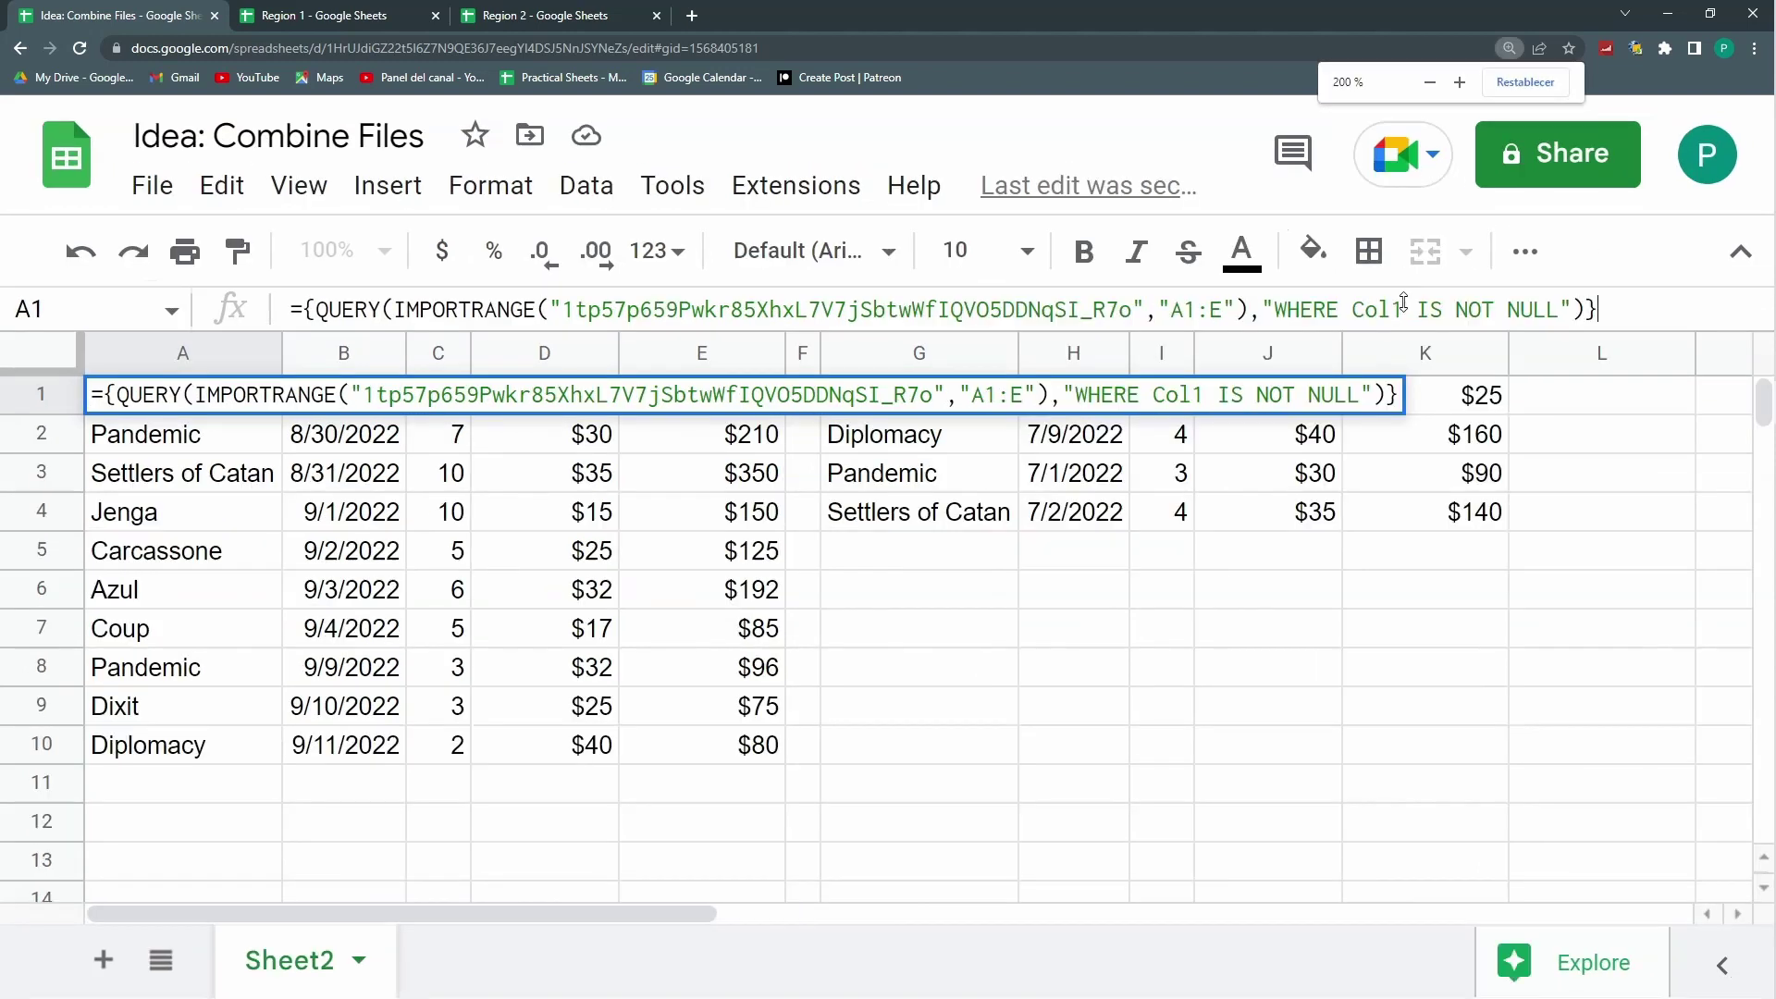
key("Left")
type(";")
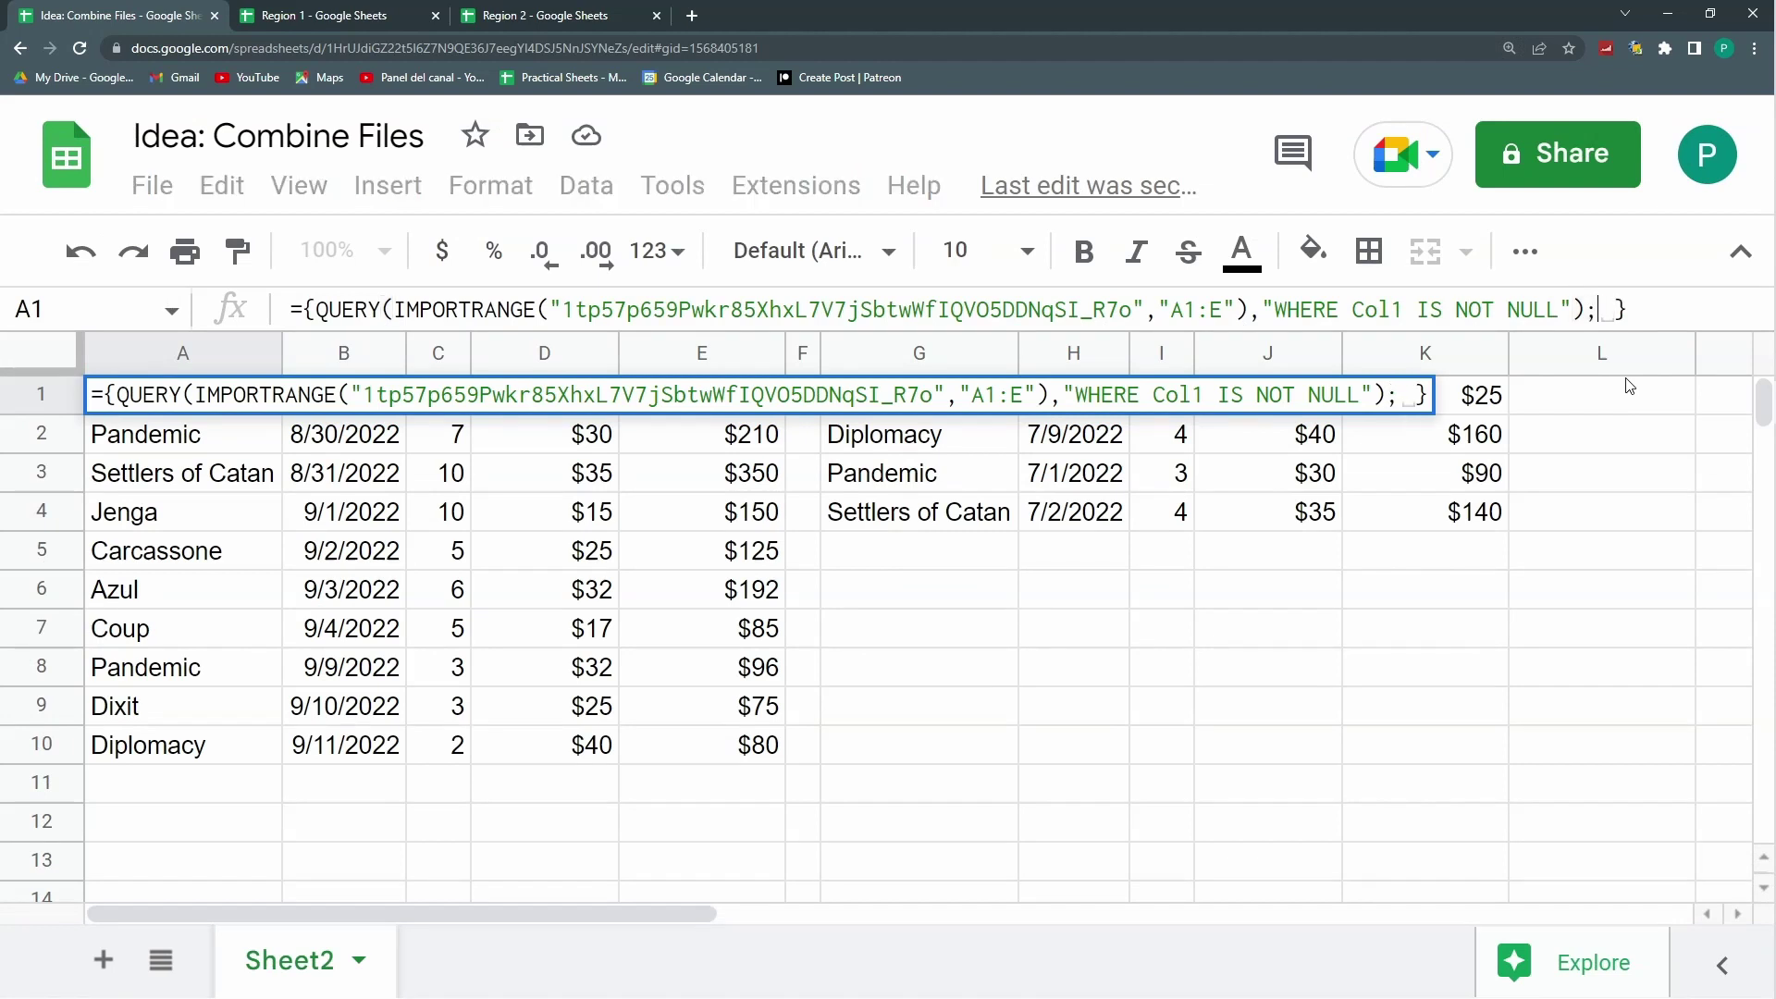
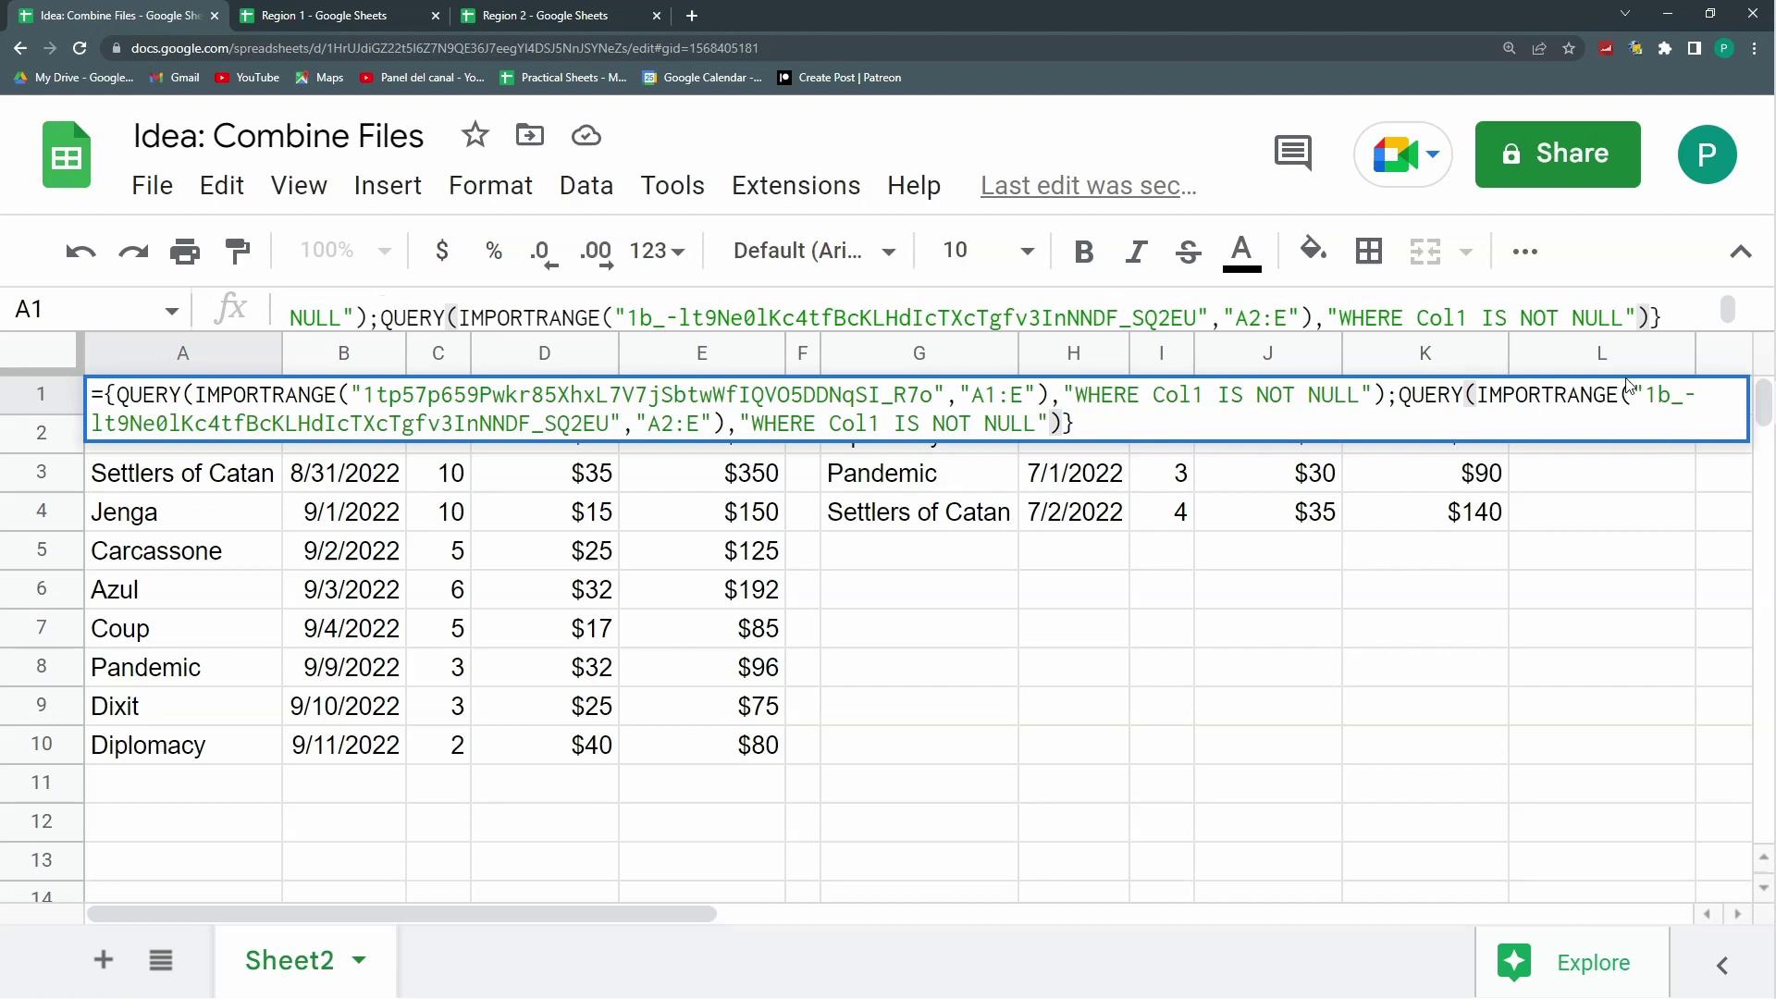
key("Return")
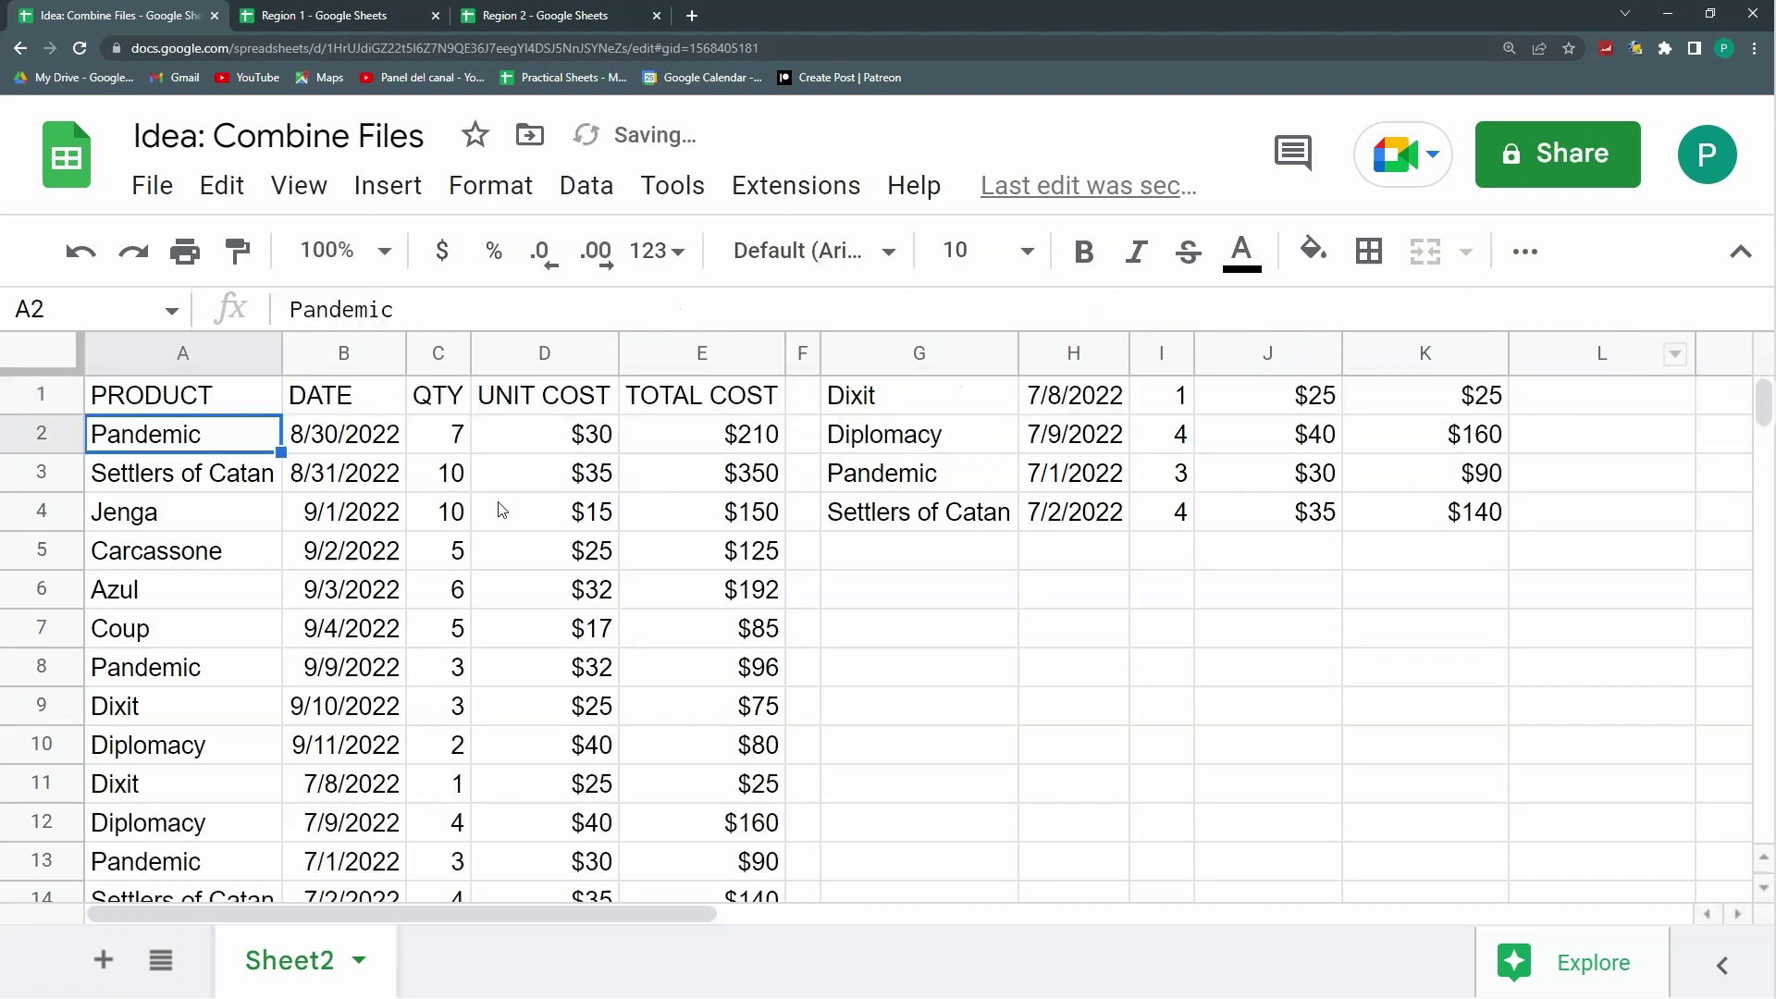
scroll(208, 592, "down", 2)
scroll(214, 599, "up", 2)
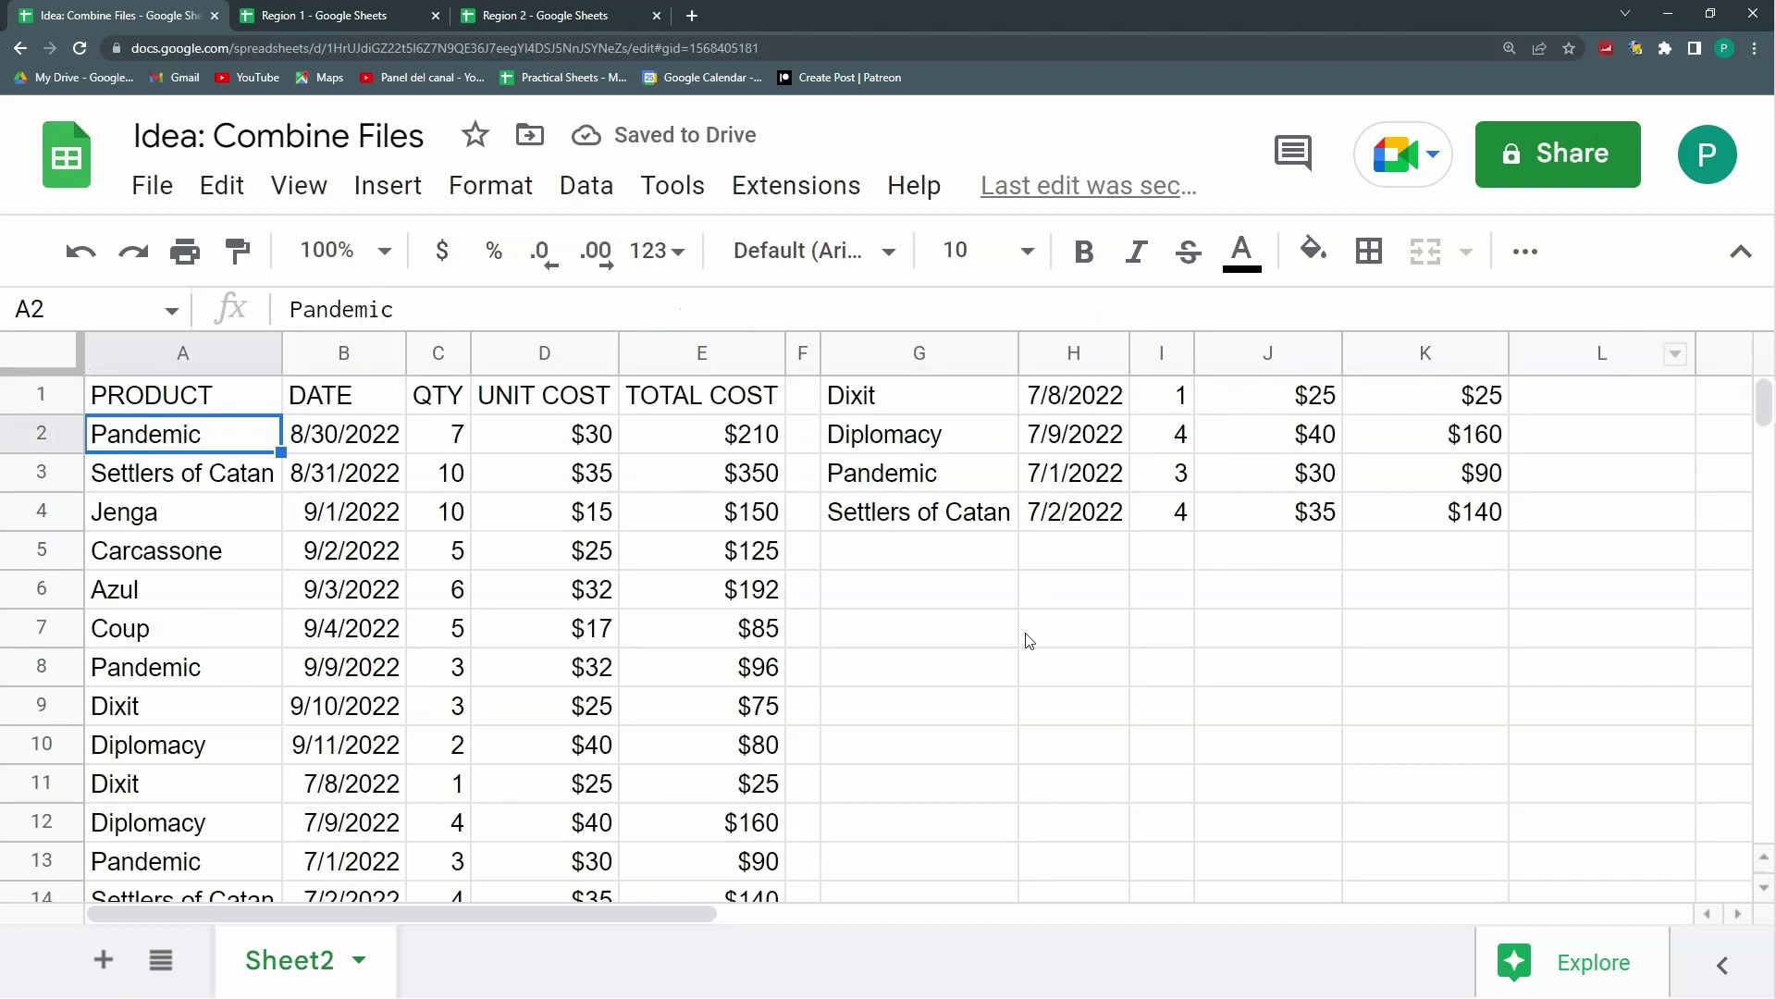
Step: Clear the redundant G1 formula and hide the menus
left_click(908, 407)
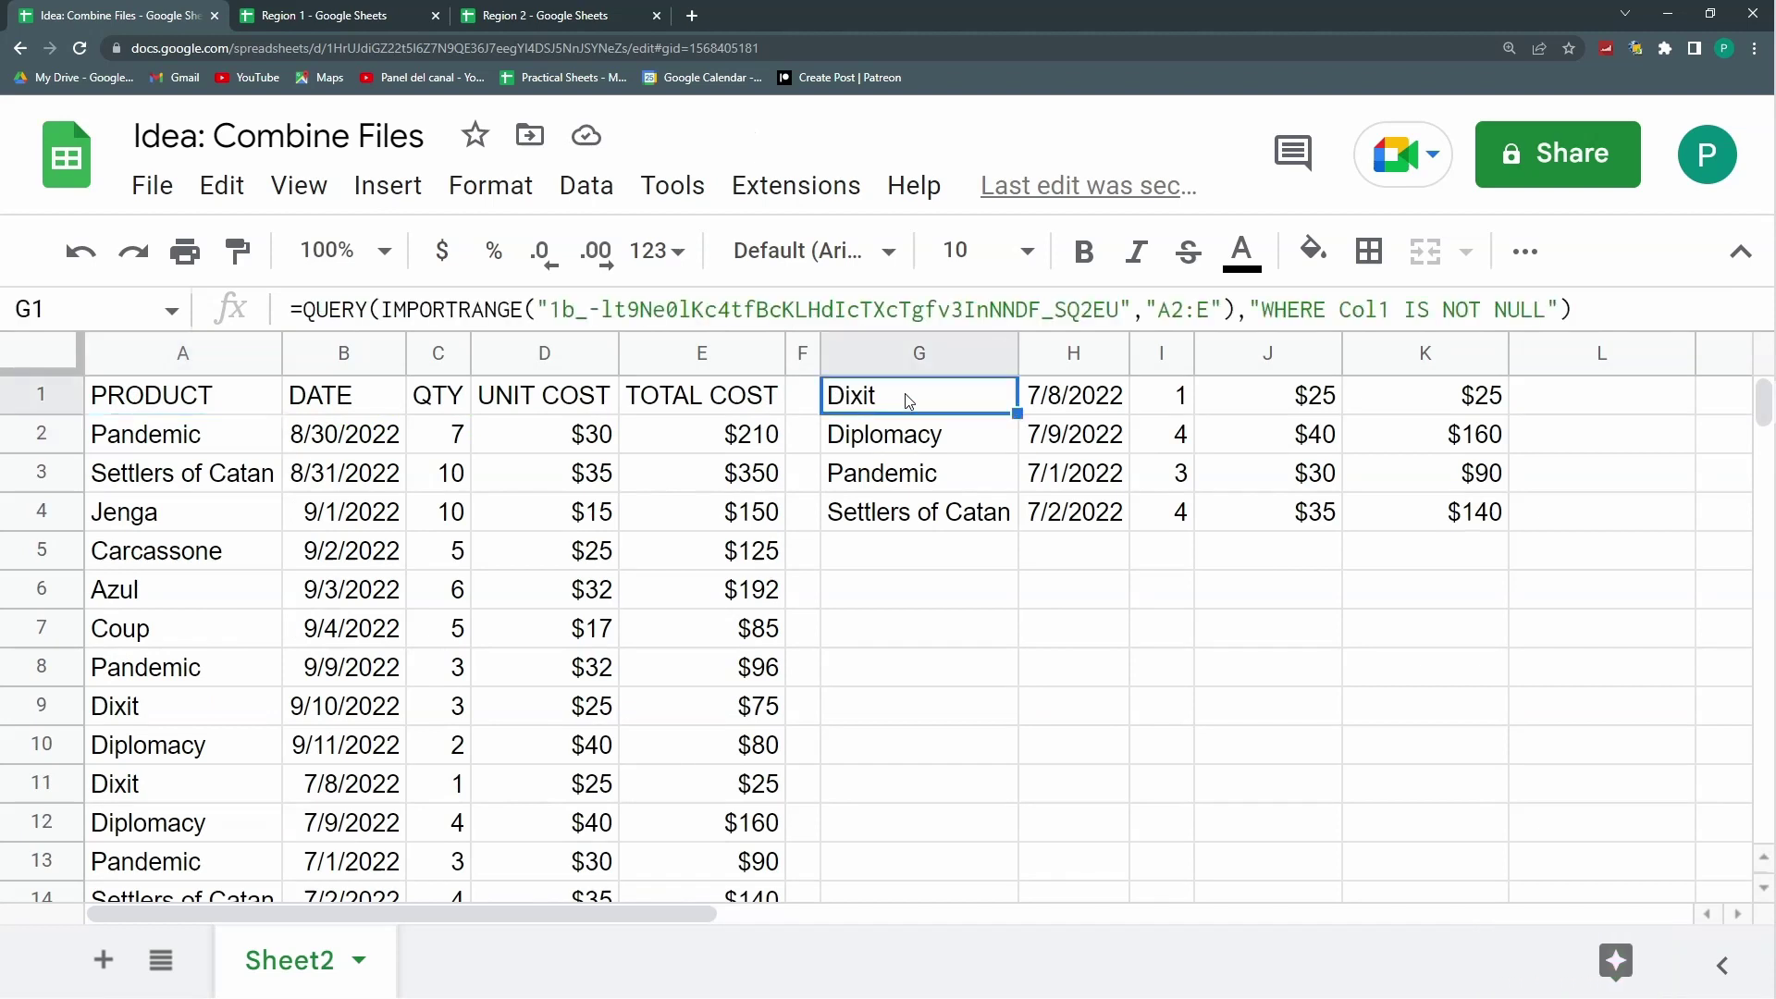
key("Delete")
left_click(1741, 252)
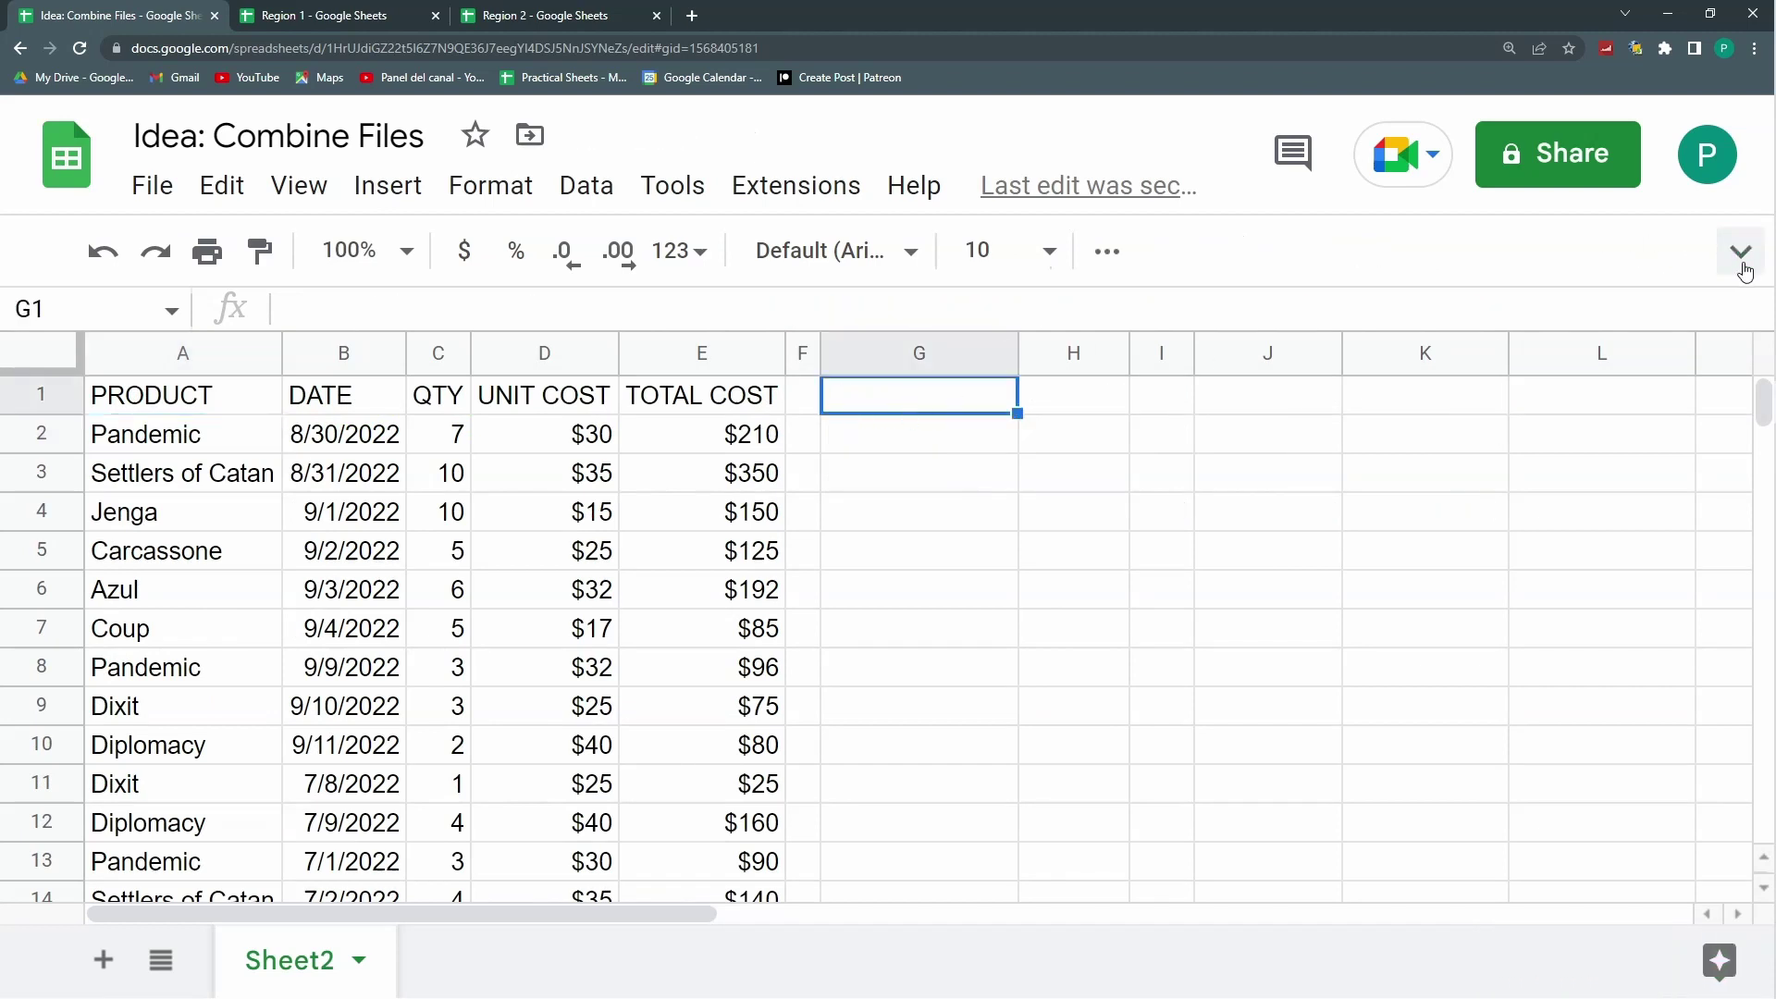
Step: Bold the header row A1:E1
left_click_drag(262, 284, 714, 282)
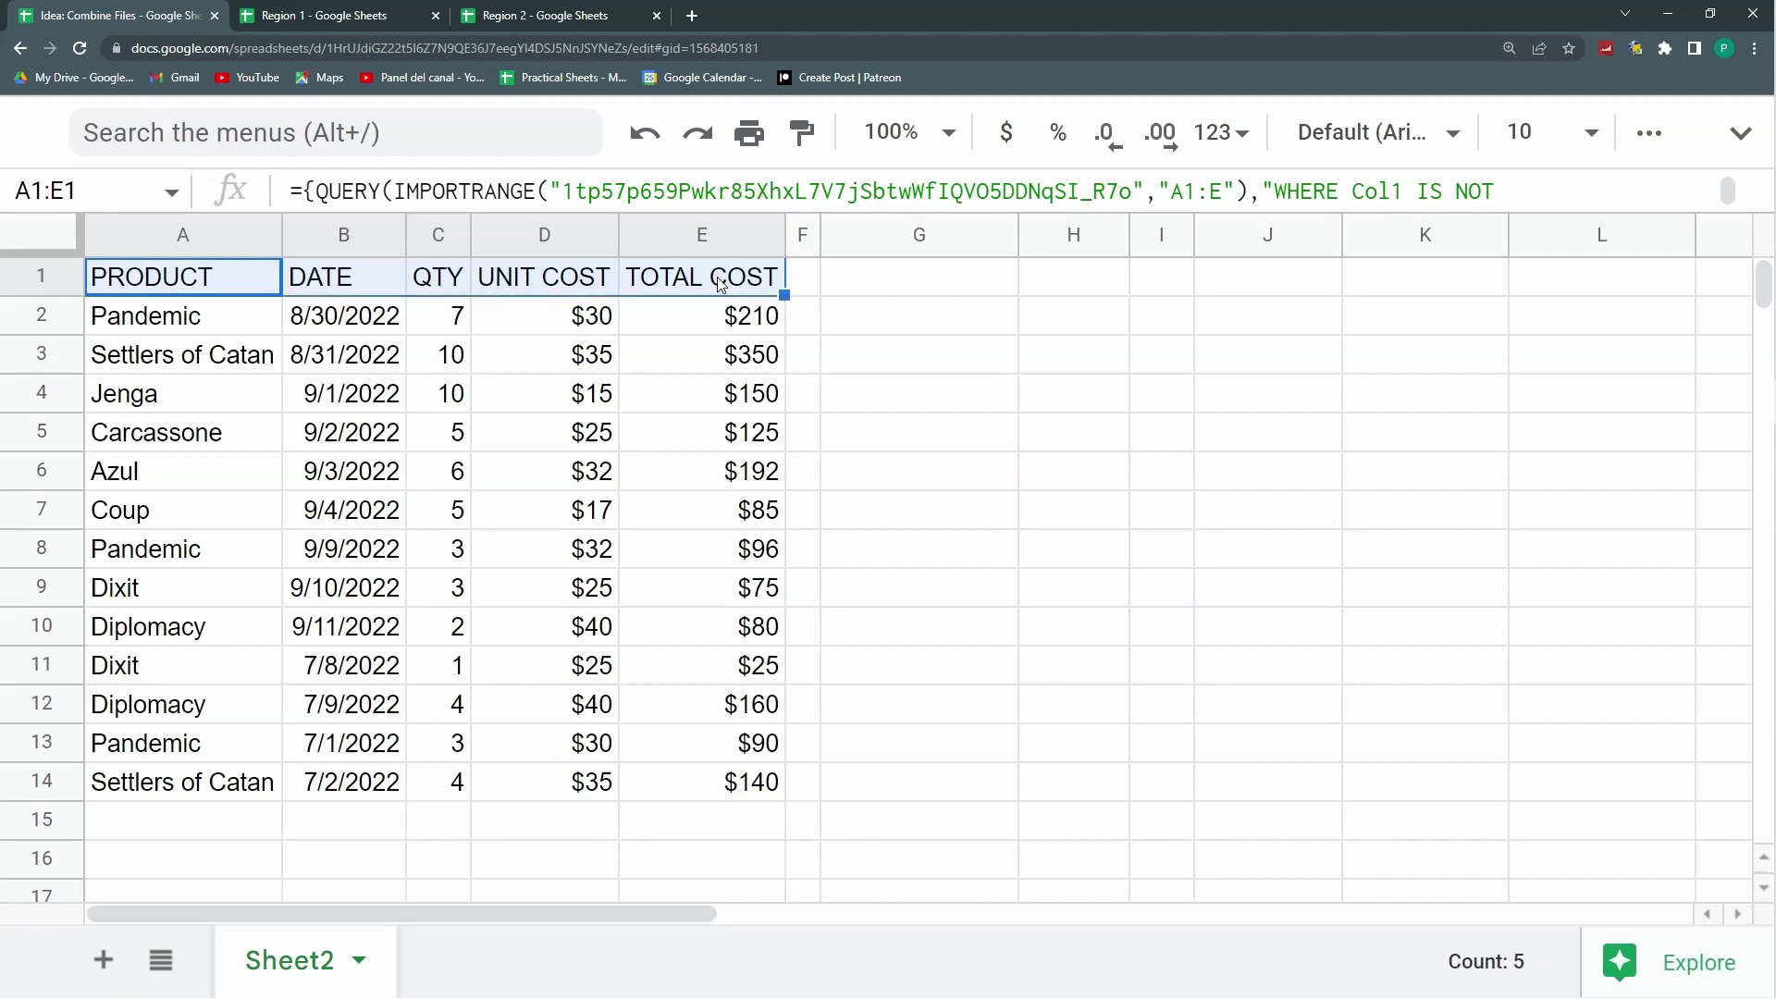
key("ctrl+b")
left_click(642, 470)
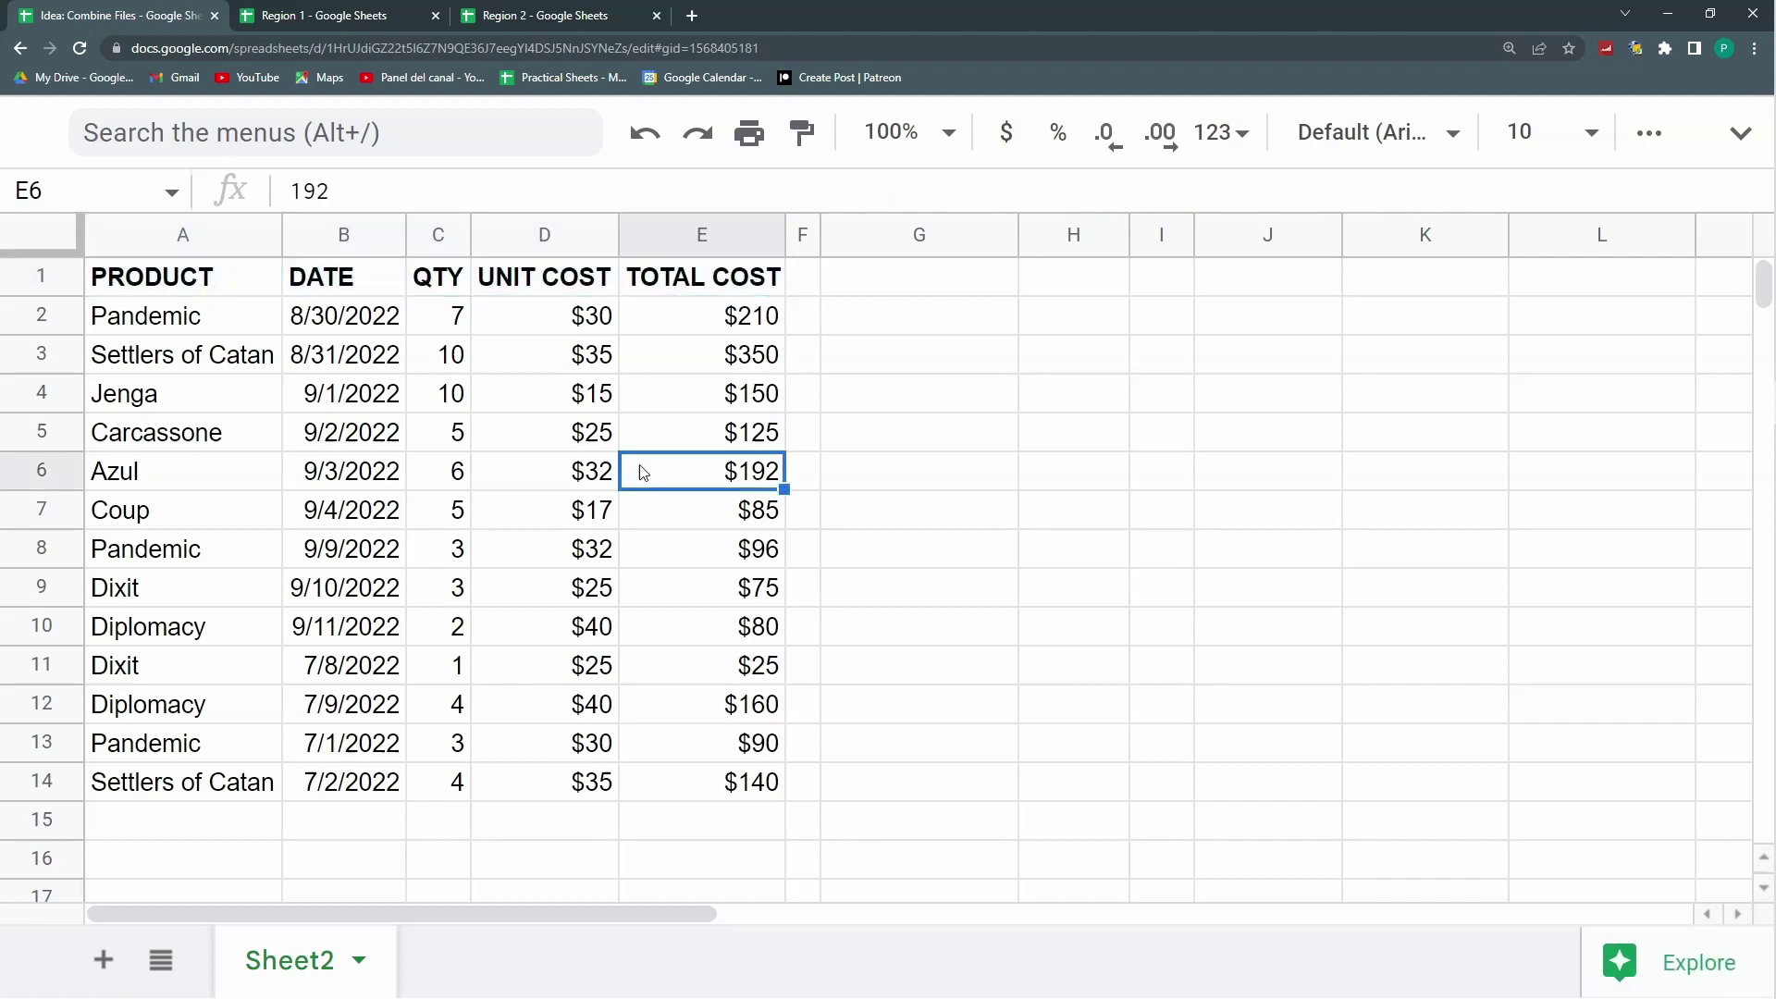
Step: Expand the formula bar to show A1's full stacked formula
left_click_drag(352, 315, 387, 794)
left_click(182, 276)
left_click_drag(1524, 215, 1524, 311)
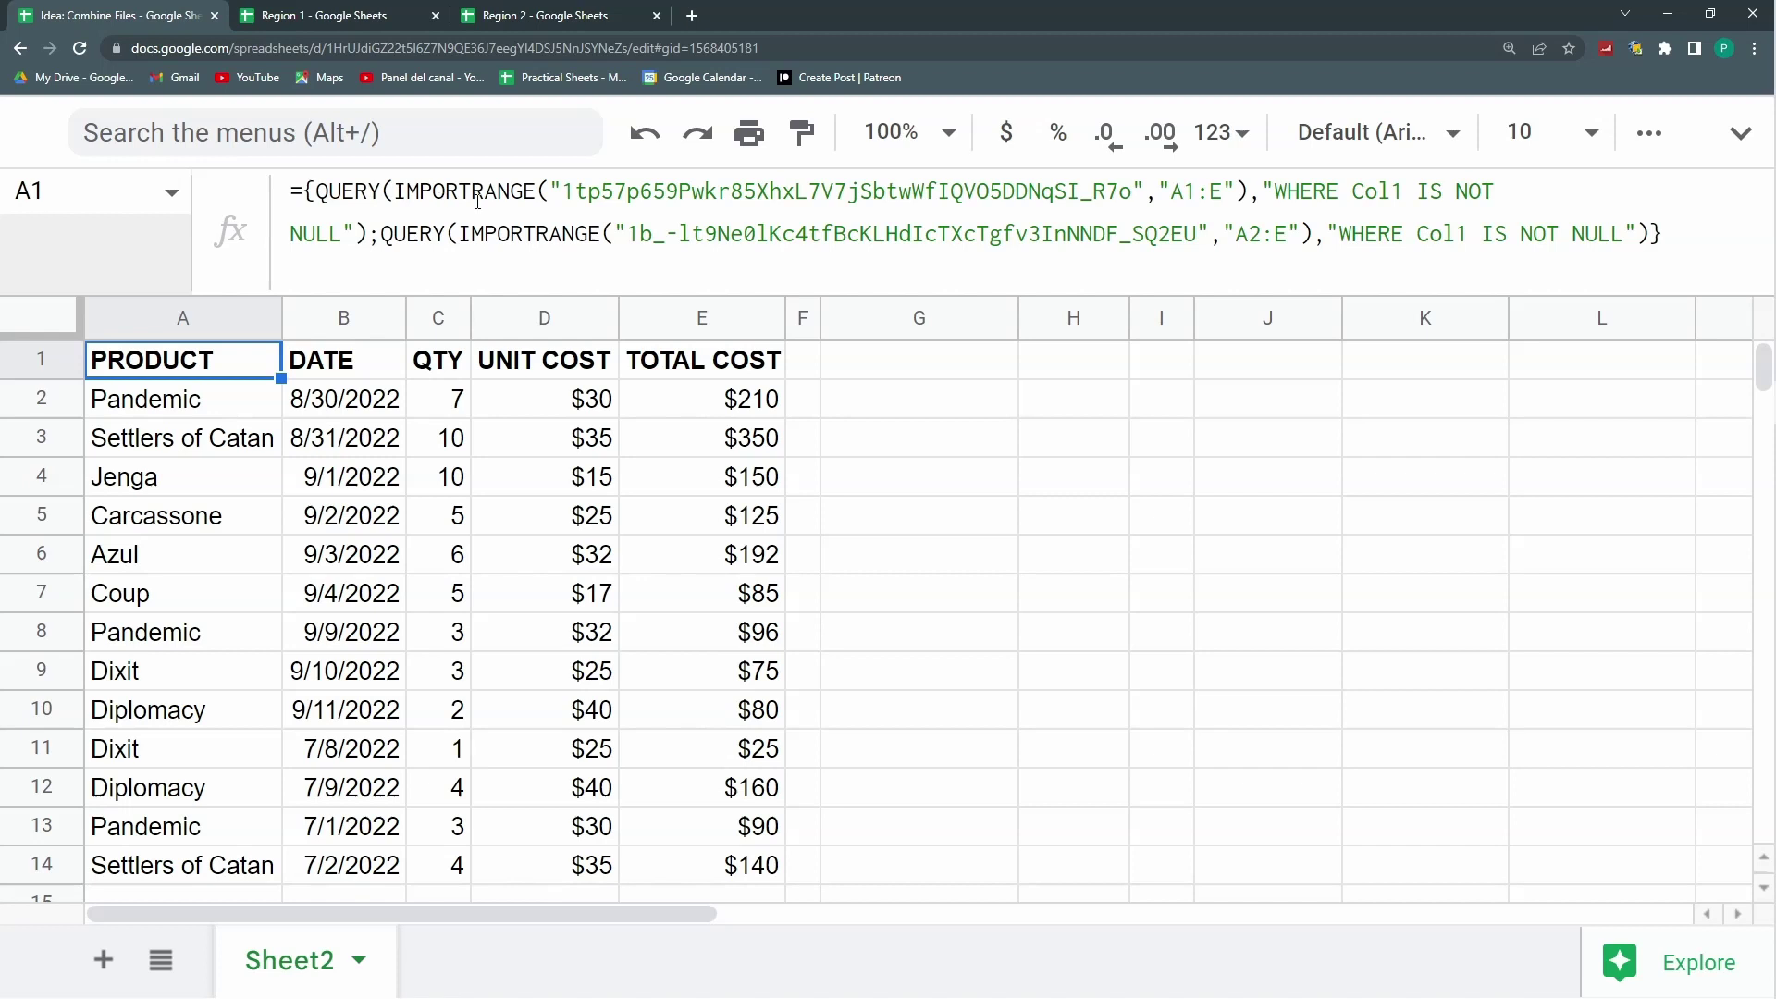
Step: Clear the Region 1 data rows A2:E10 in the Region 1 spreadsheet
left_click(409, 9)
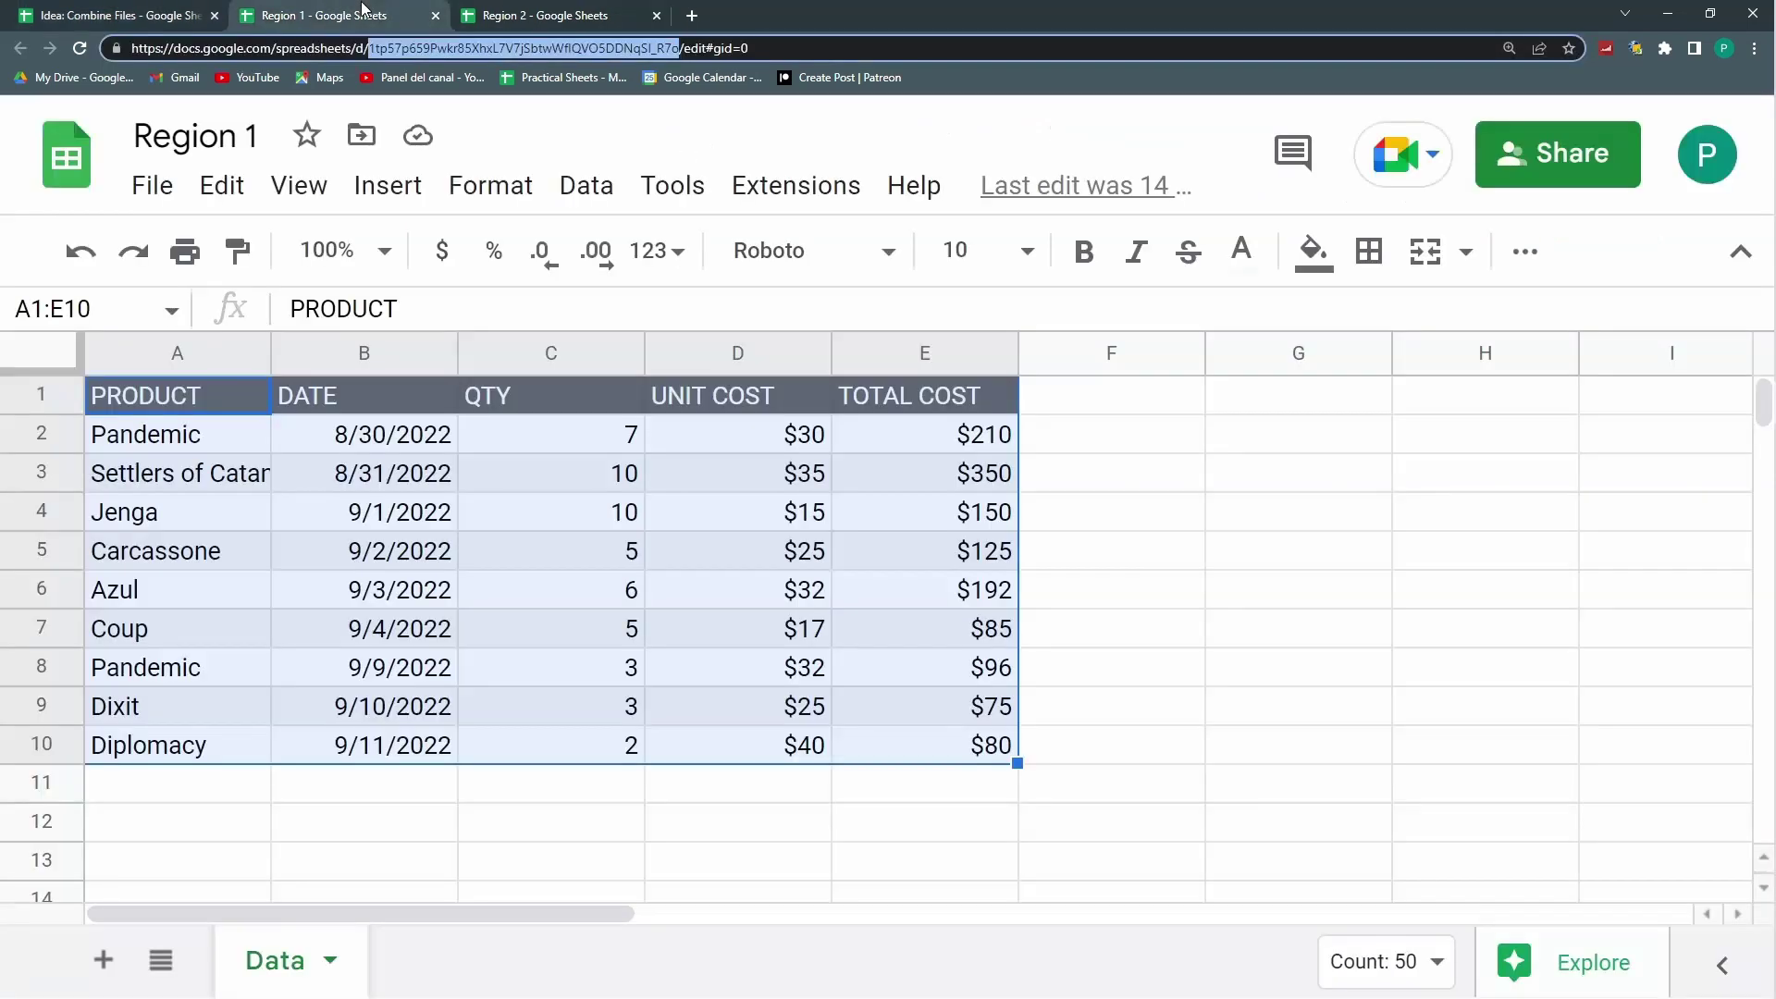
left_click(243, 435)
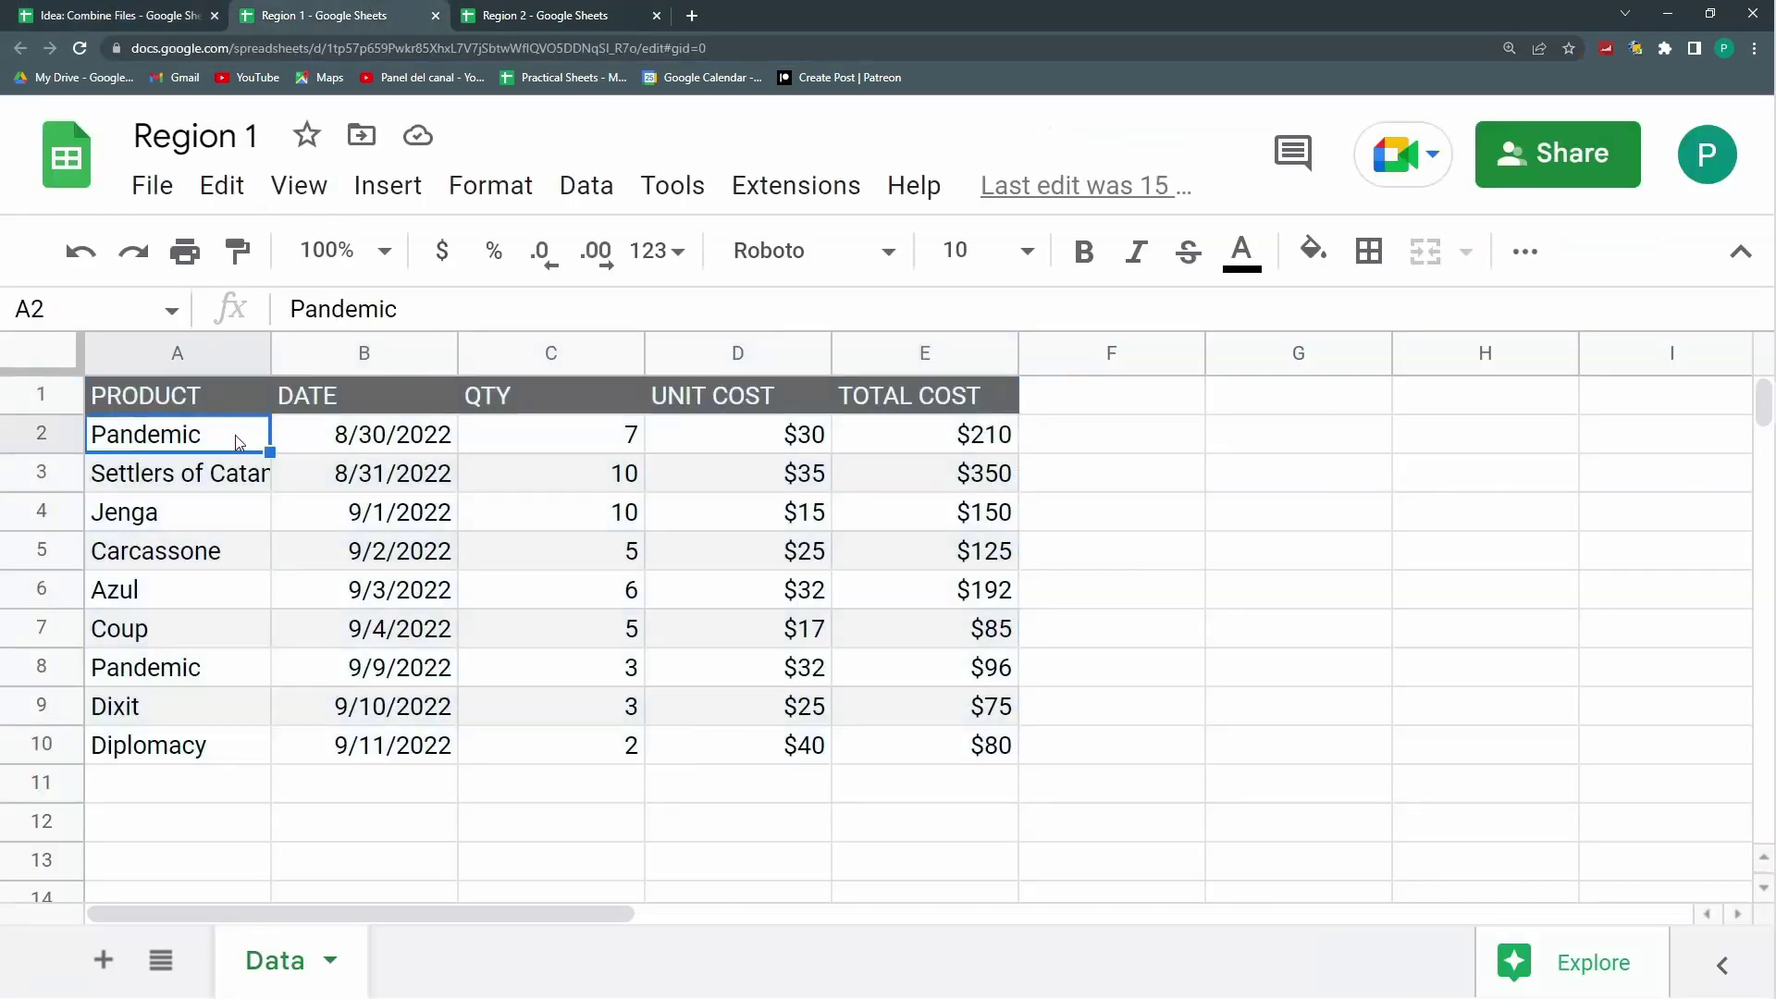
left_click_drag(235, 435, 951, 765)
left_click(215, 525)
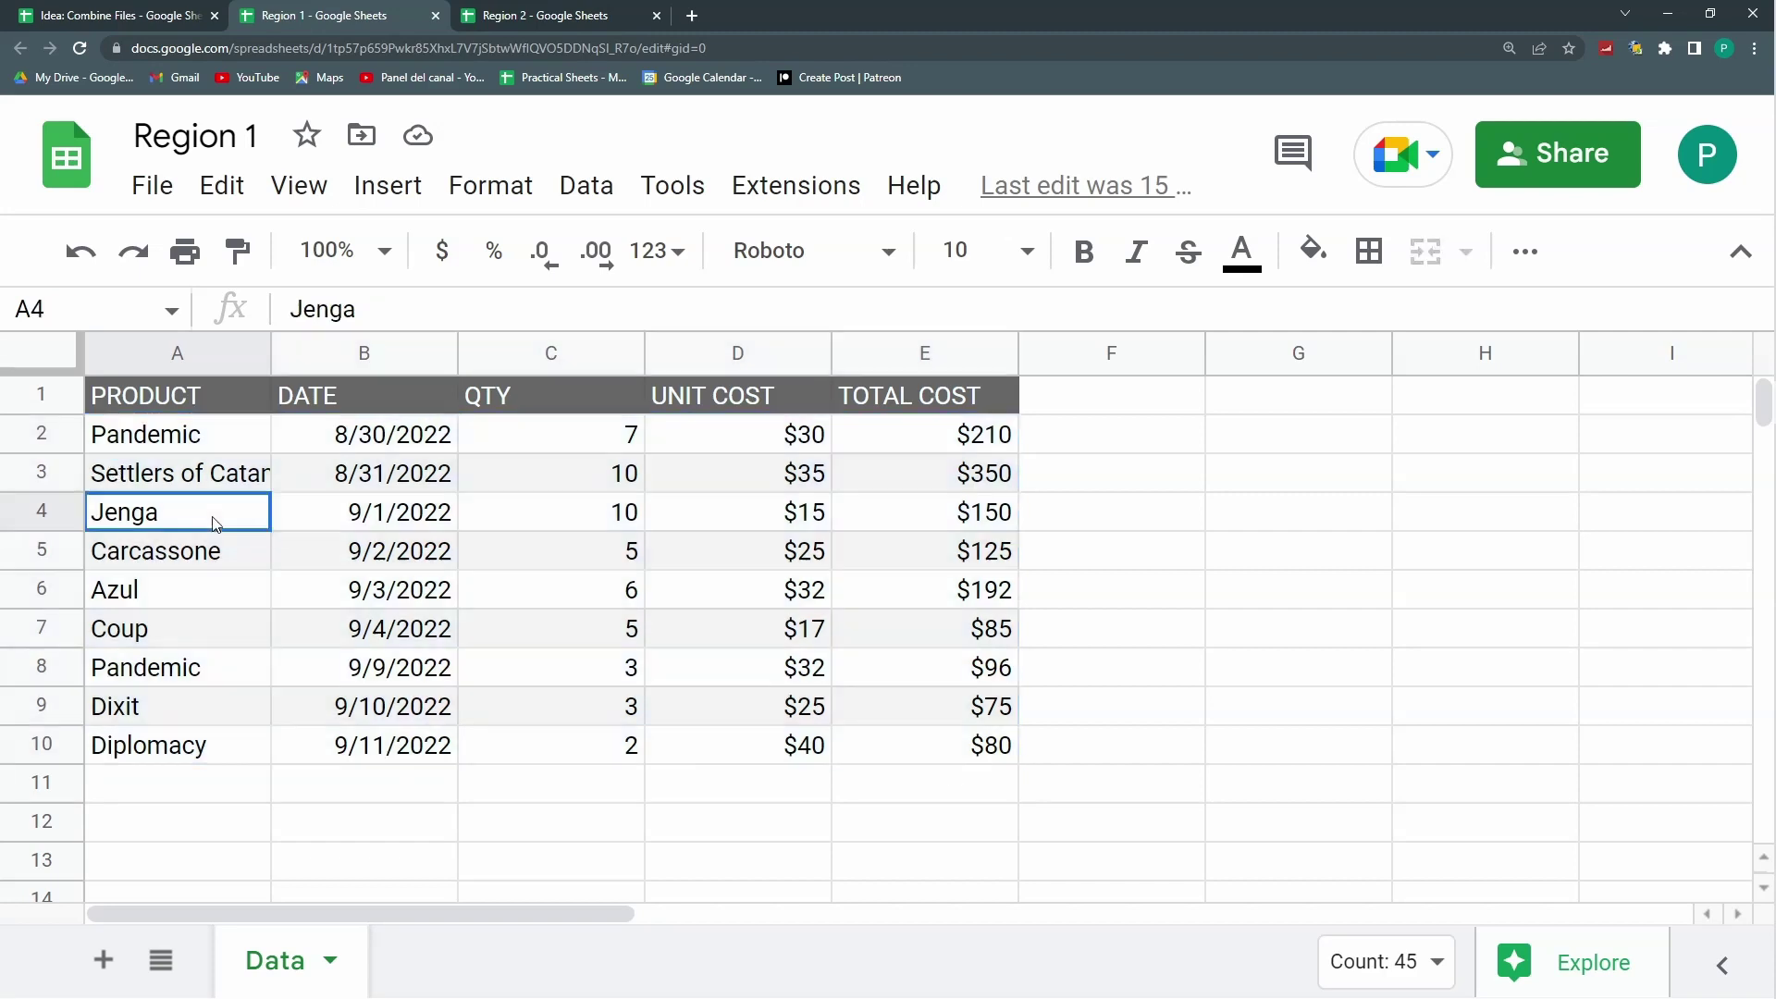
left_click_drag(178, 436, 1011, 741)
key("Delete")
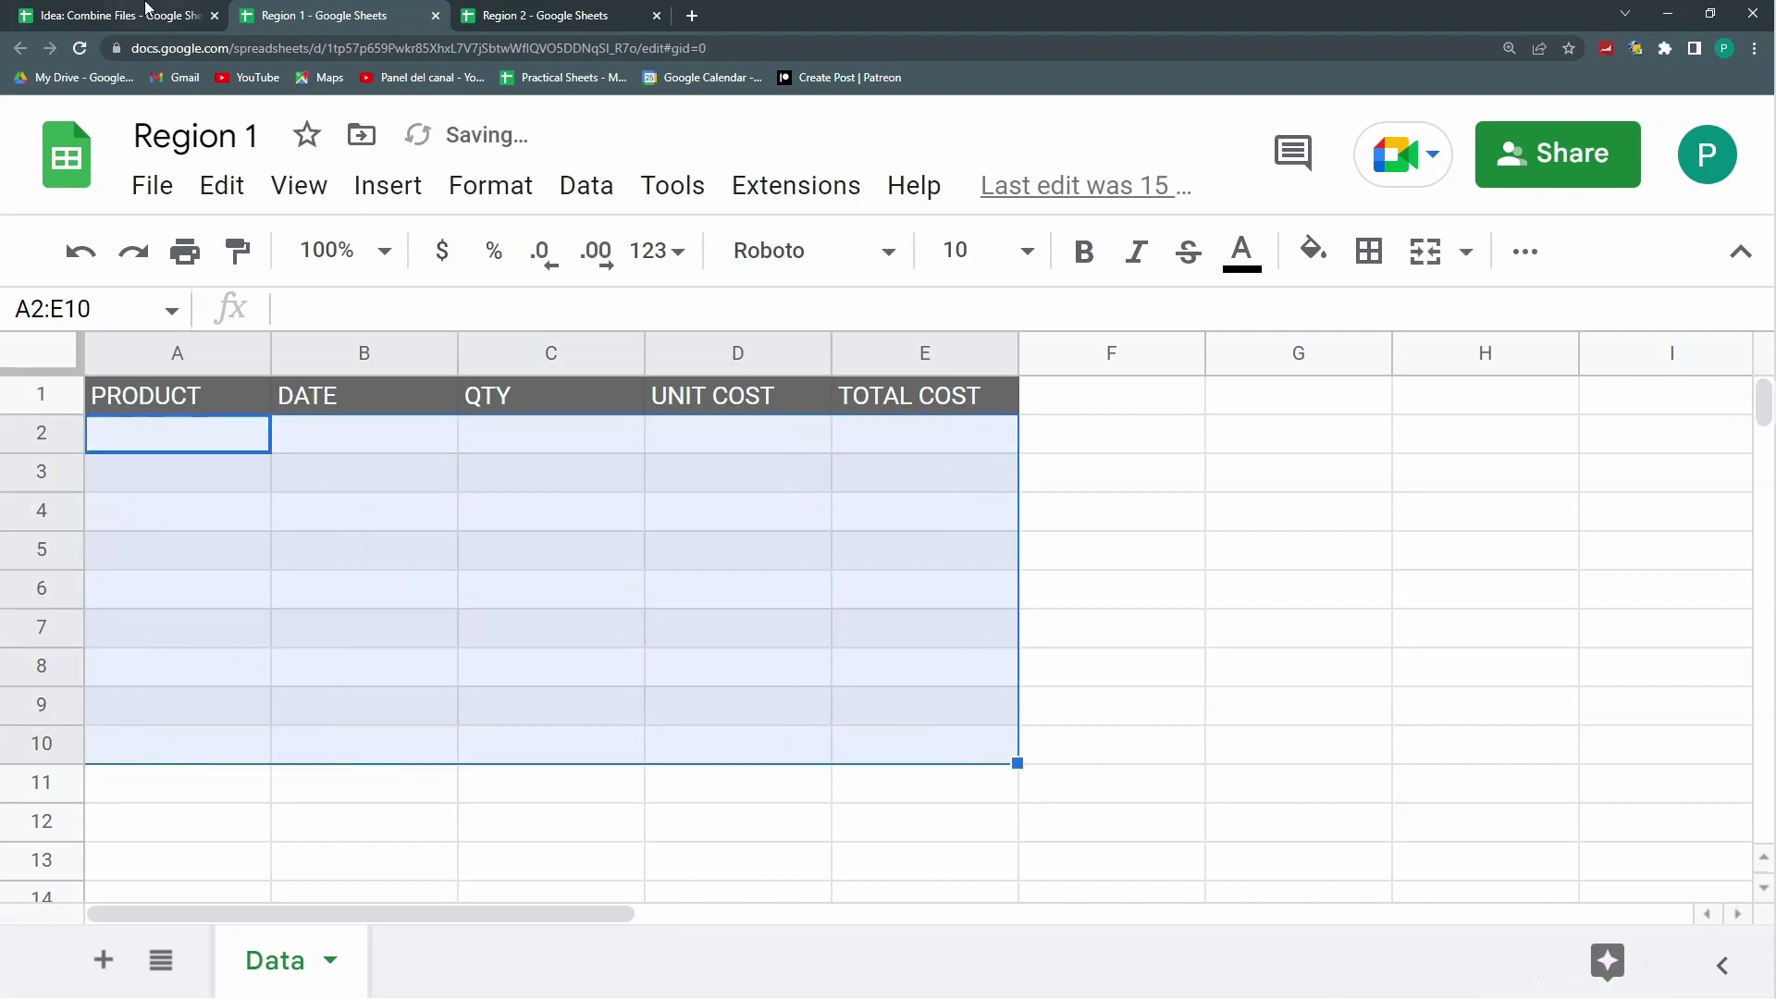
Step: Clear the Region 2 data rows A2:E5 and check the combined sheet
left_click(151, 14)
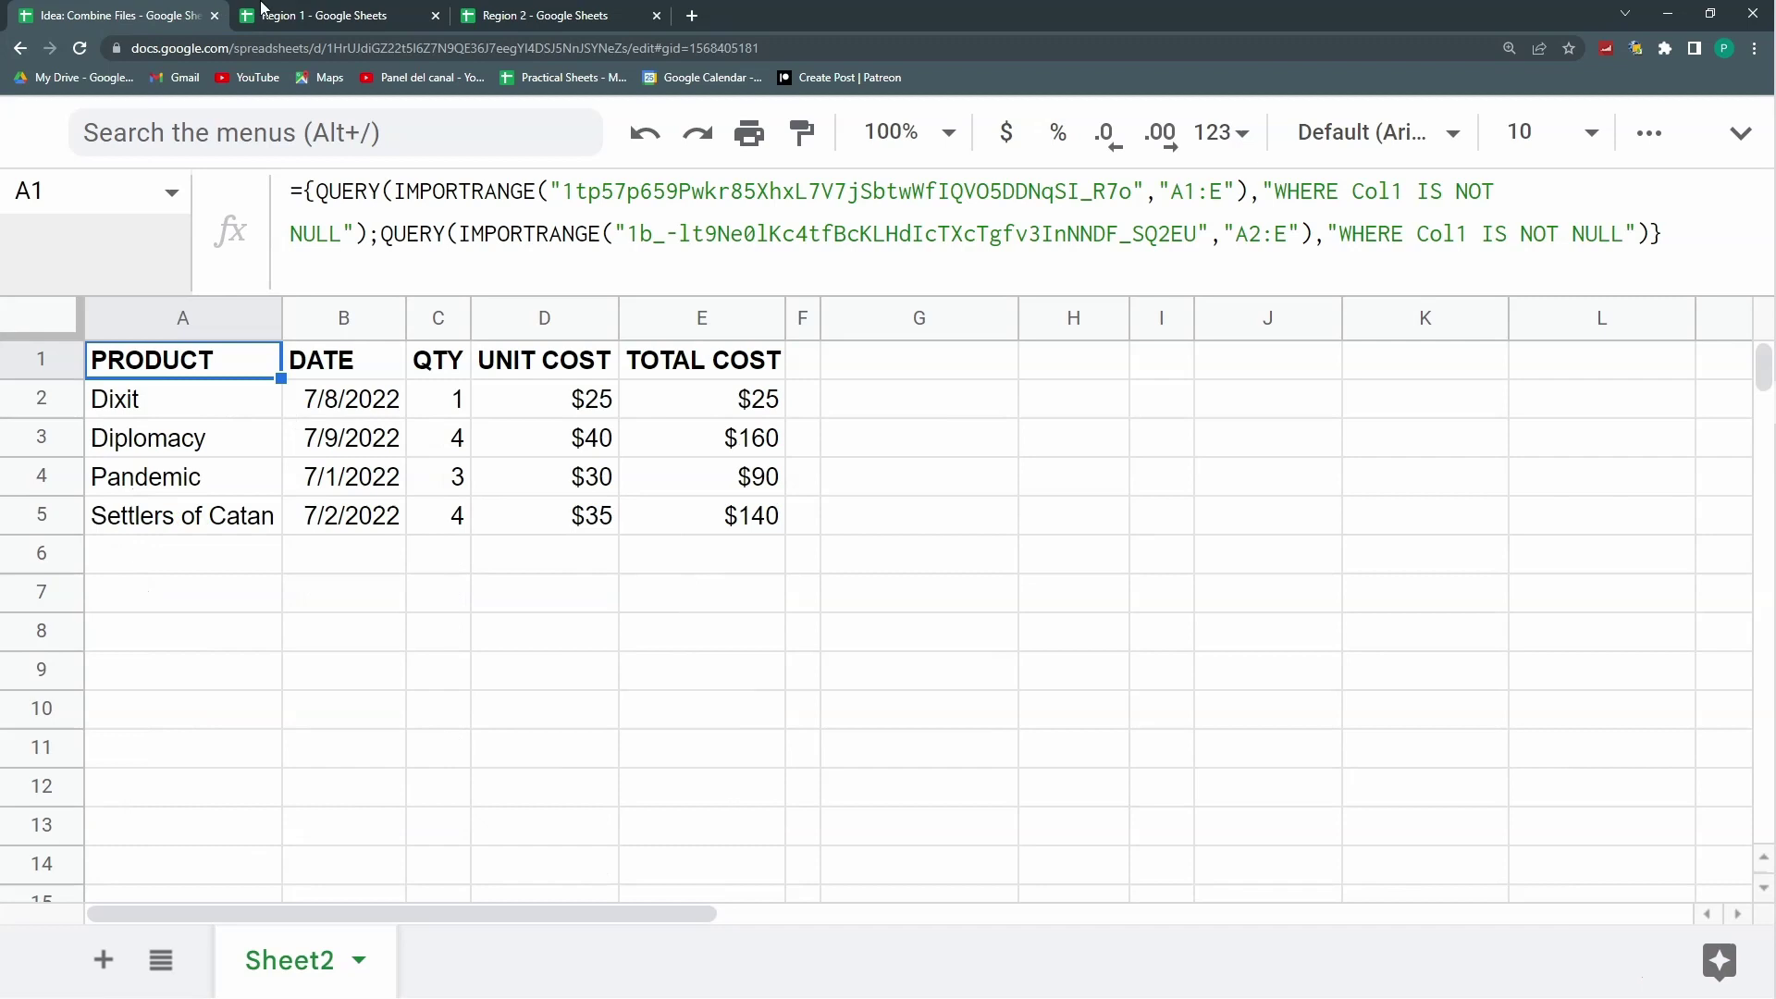
left_click(314, 15)
left_click(545, 15)
left_click_drag(197, 434, 907, 567)
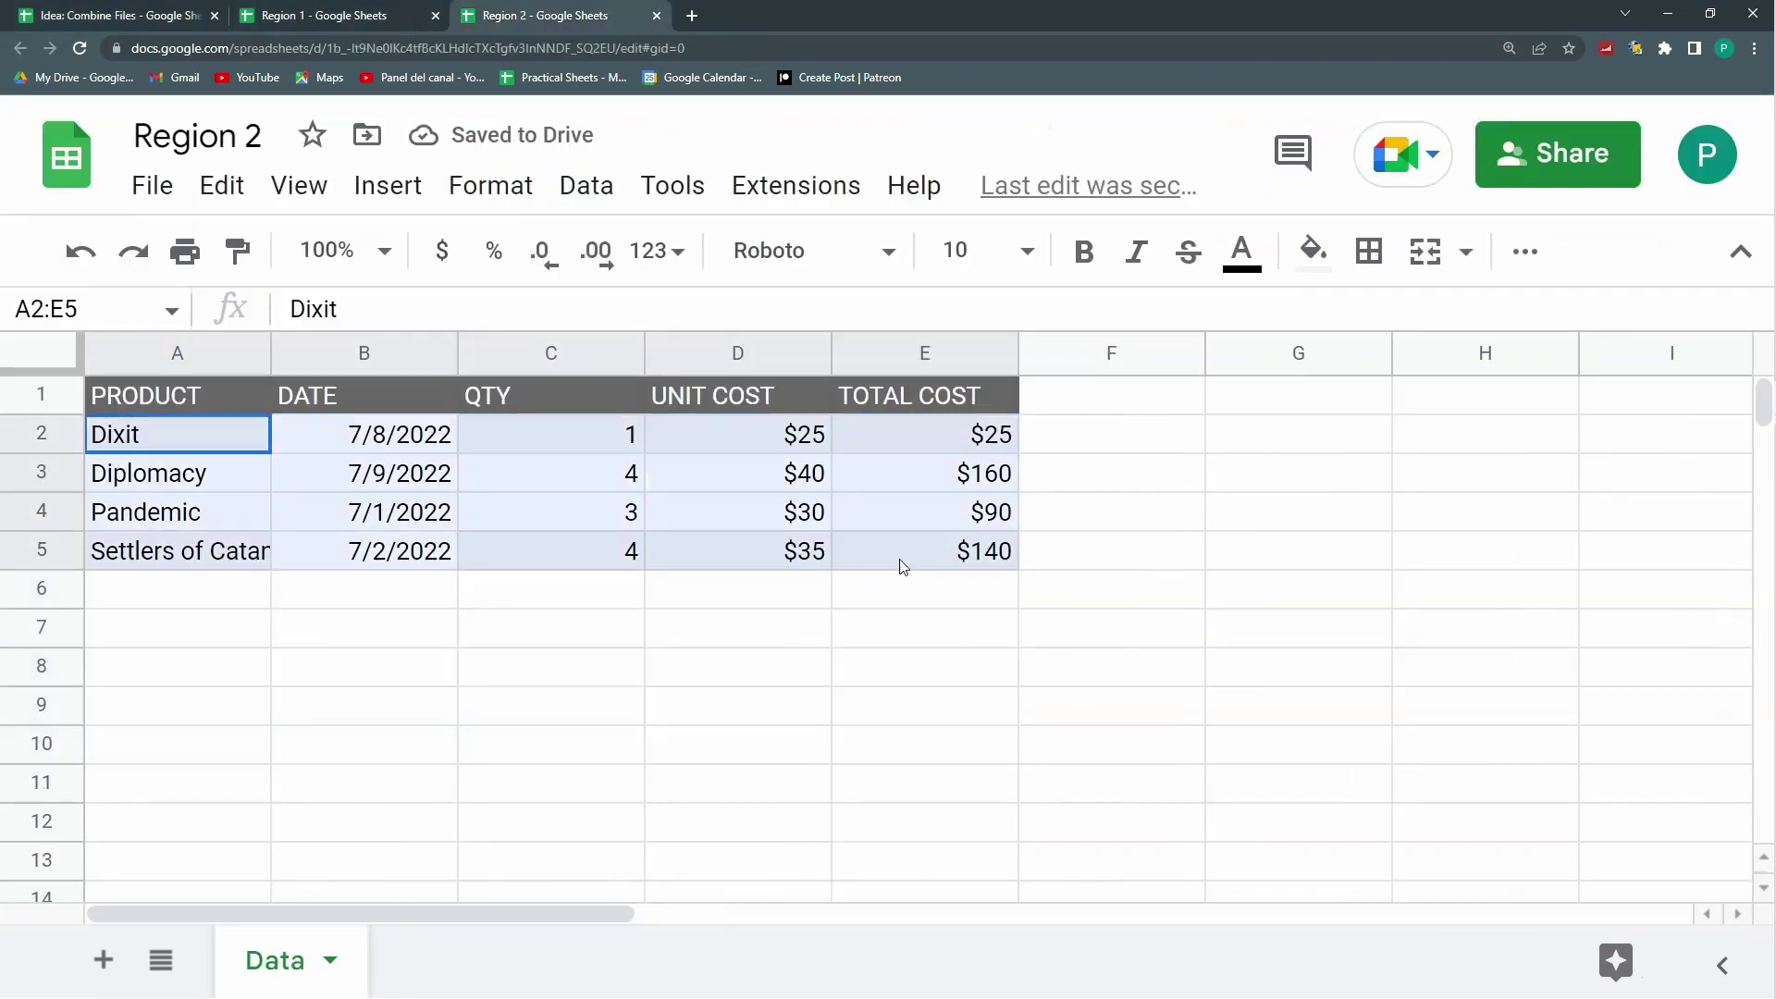
key("Delete")
left_click(137, 12)
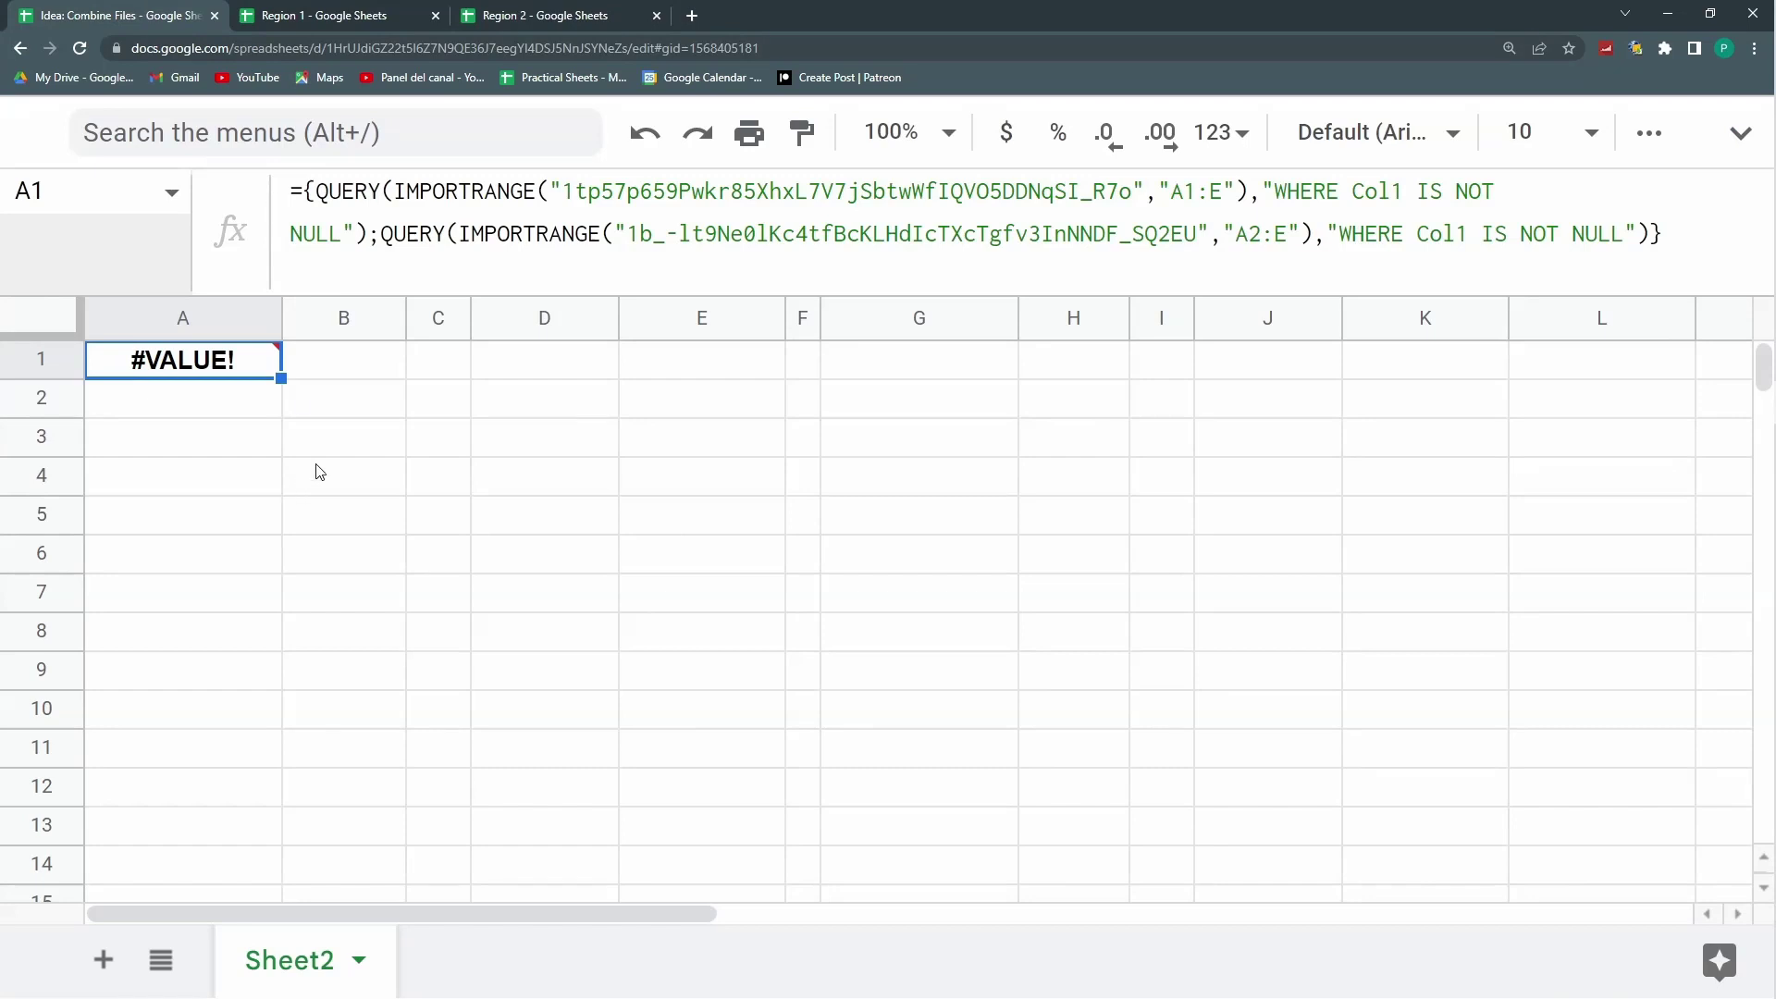
Step: Review the emptied source sheets, then select the second QUERY part of A1's formula
left_click(523, 15)
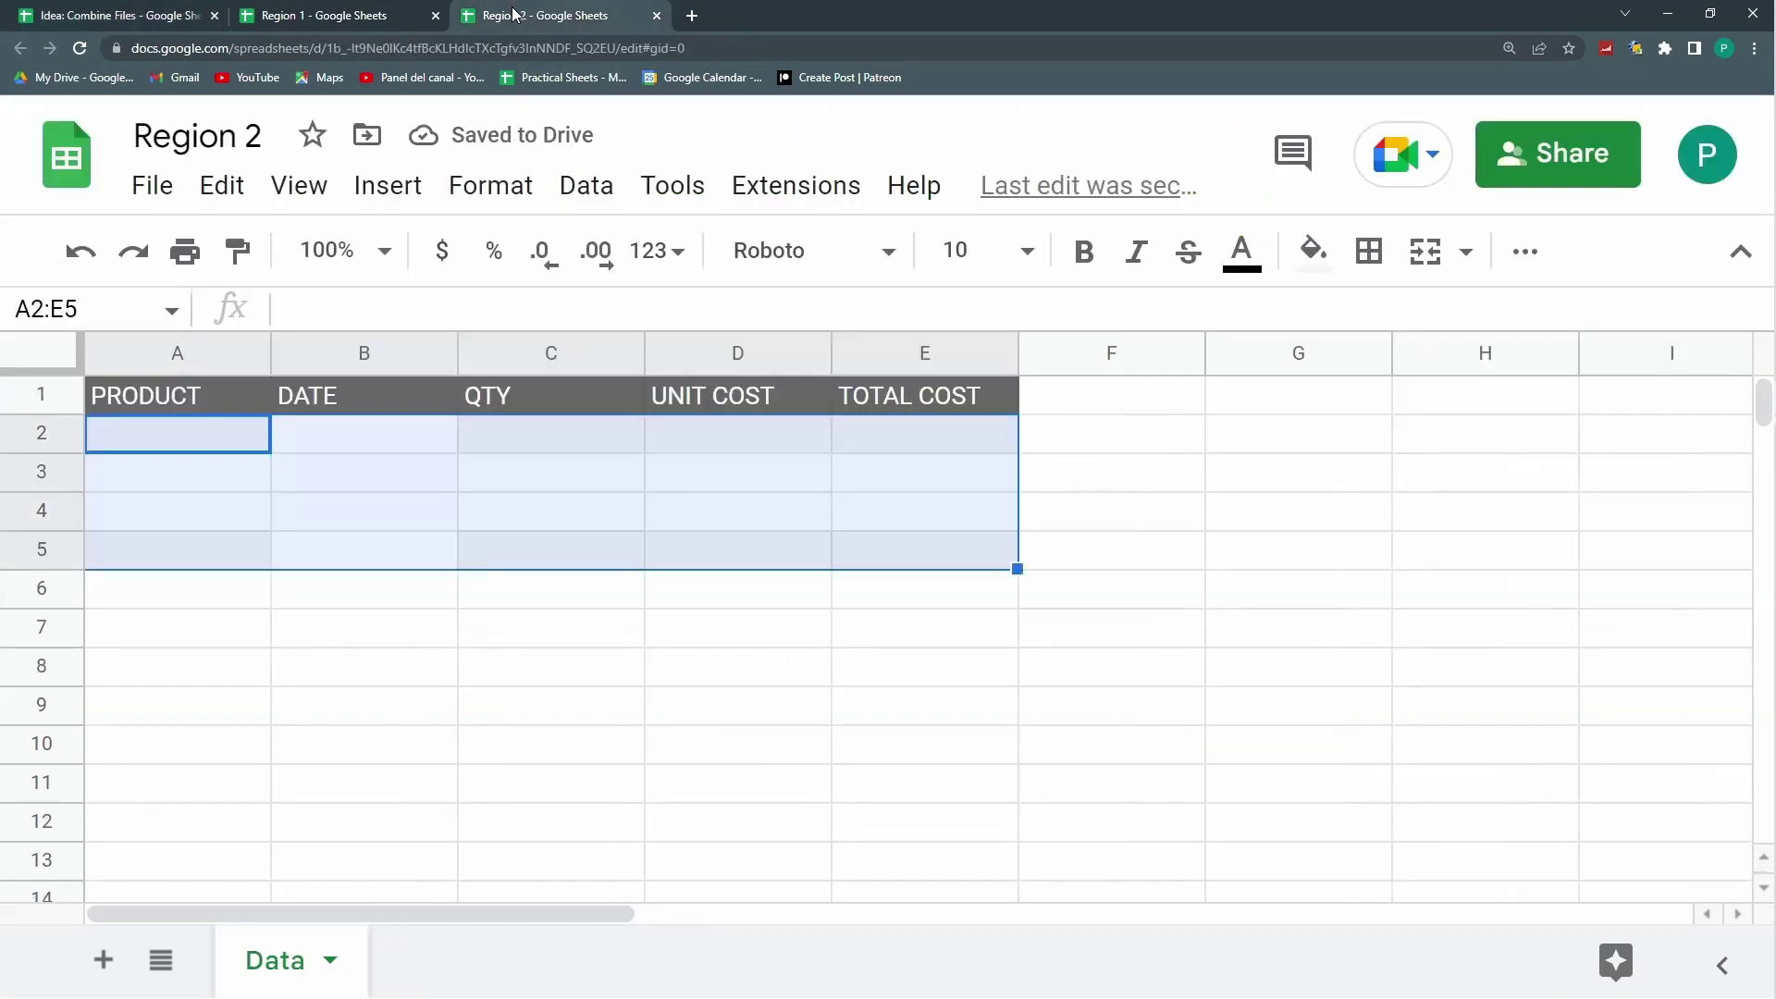
left_click(235, 431)
left_click(856, 564)
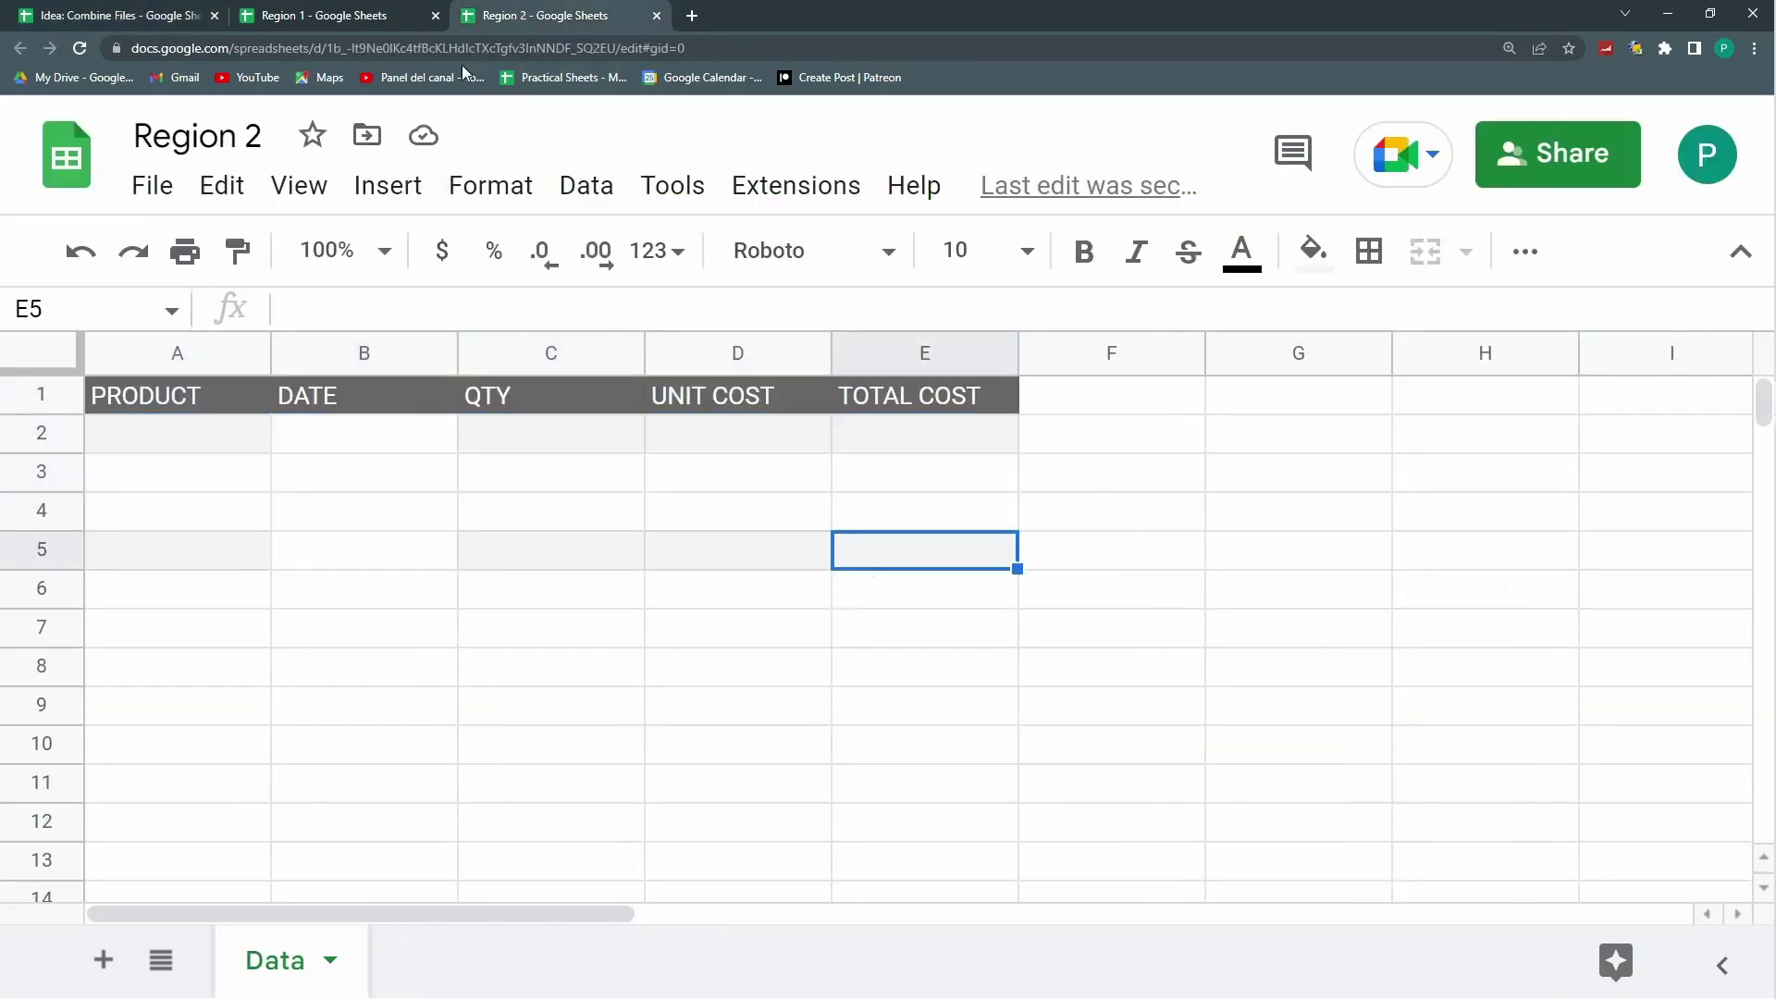
left_click(338, 15)
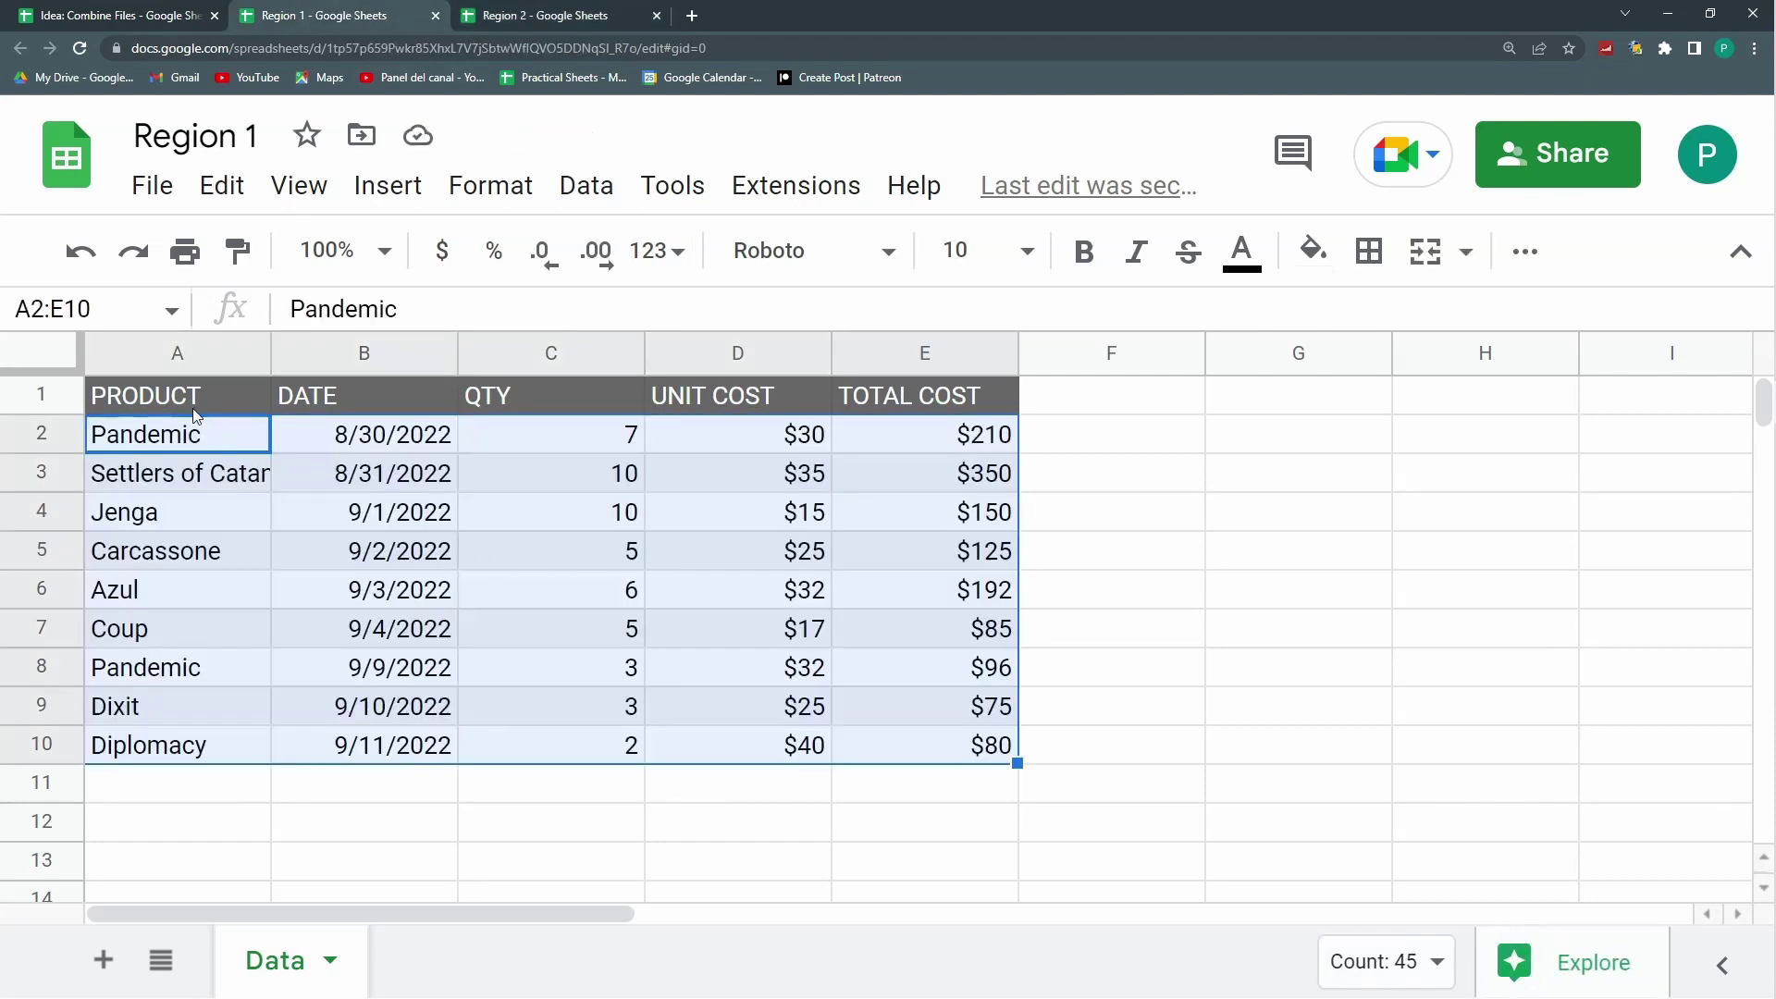
left_click(185, 16)
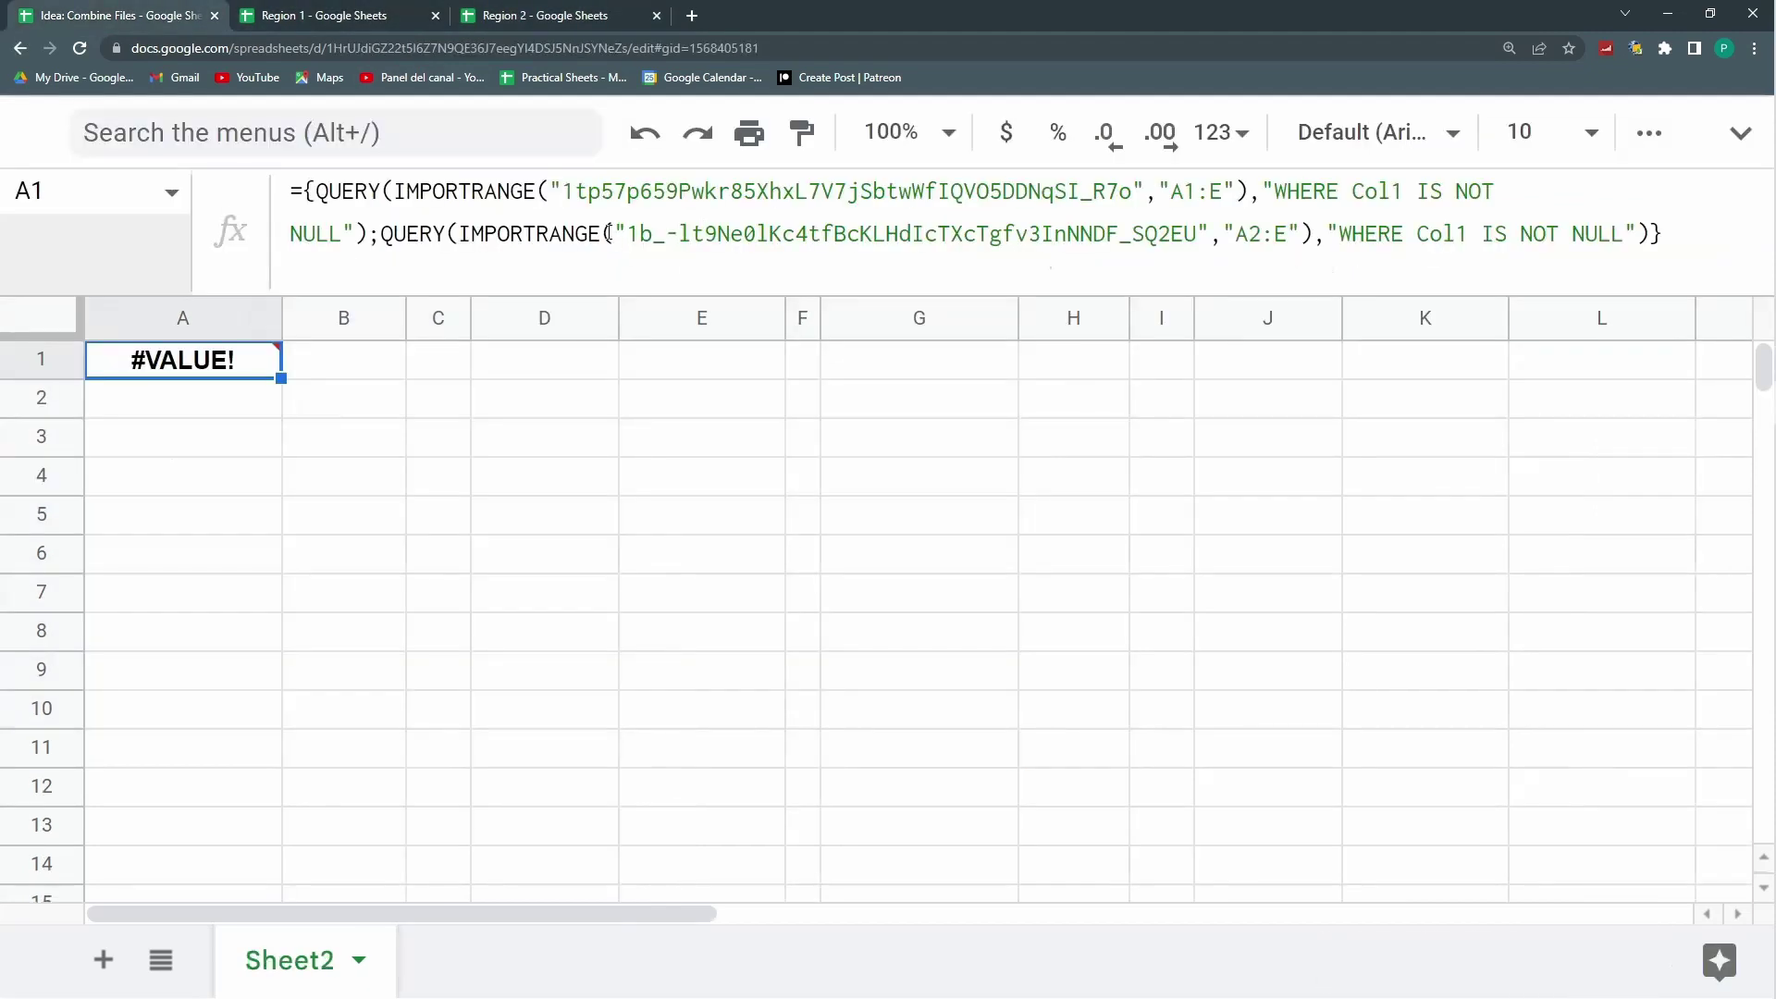
mouse_move(411, 231)
left_mouse_down()
mouse_move(549, 233)
mouse_move(379, 235)
left_mouse_up()
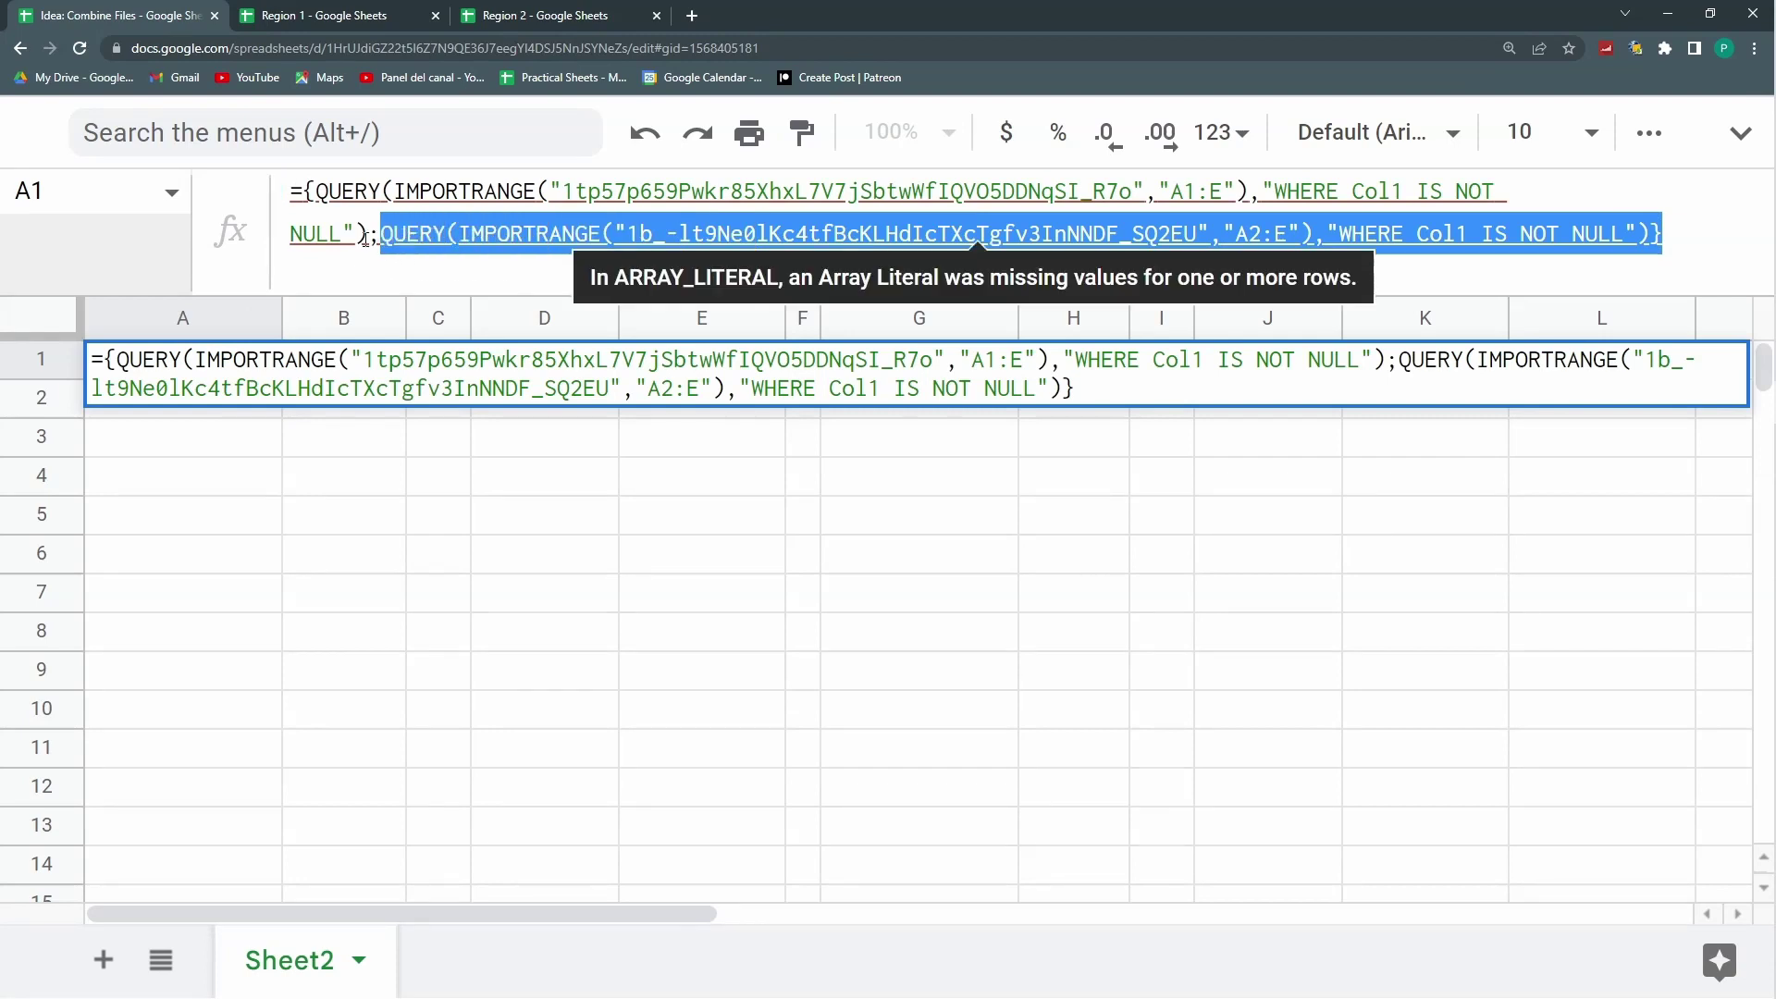
Step: Wrap the first QUERY in A1 in IFERROR with an empty-text "" fallback
key("Escape")
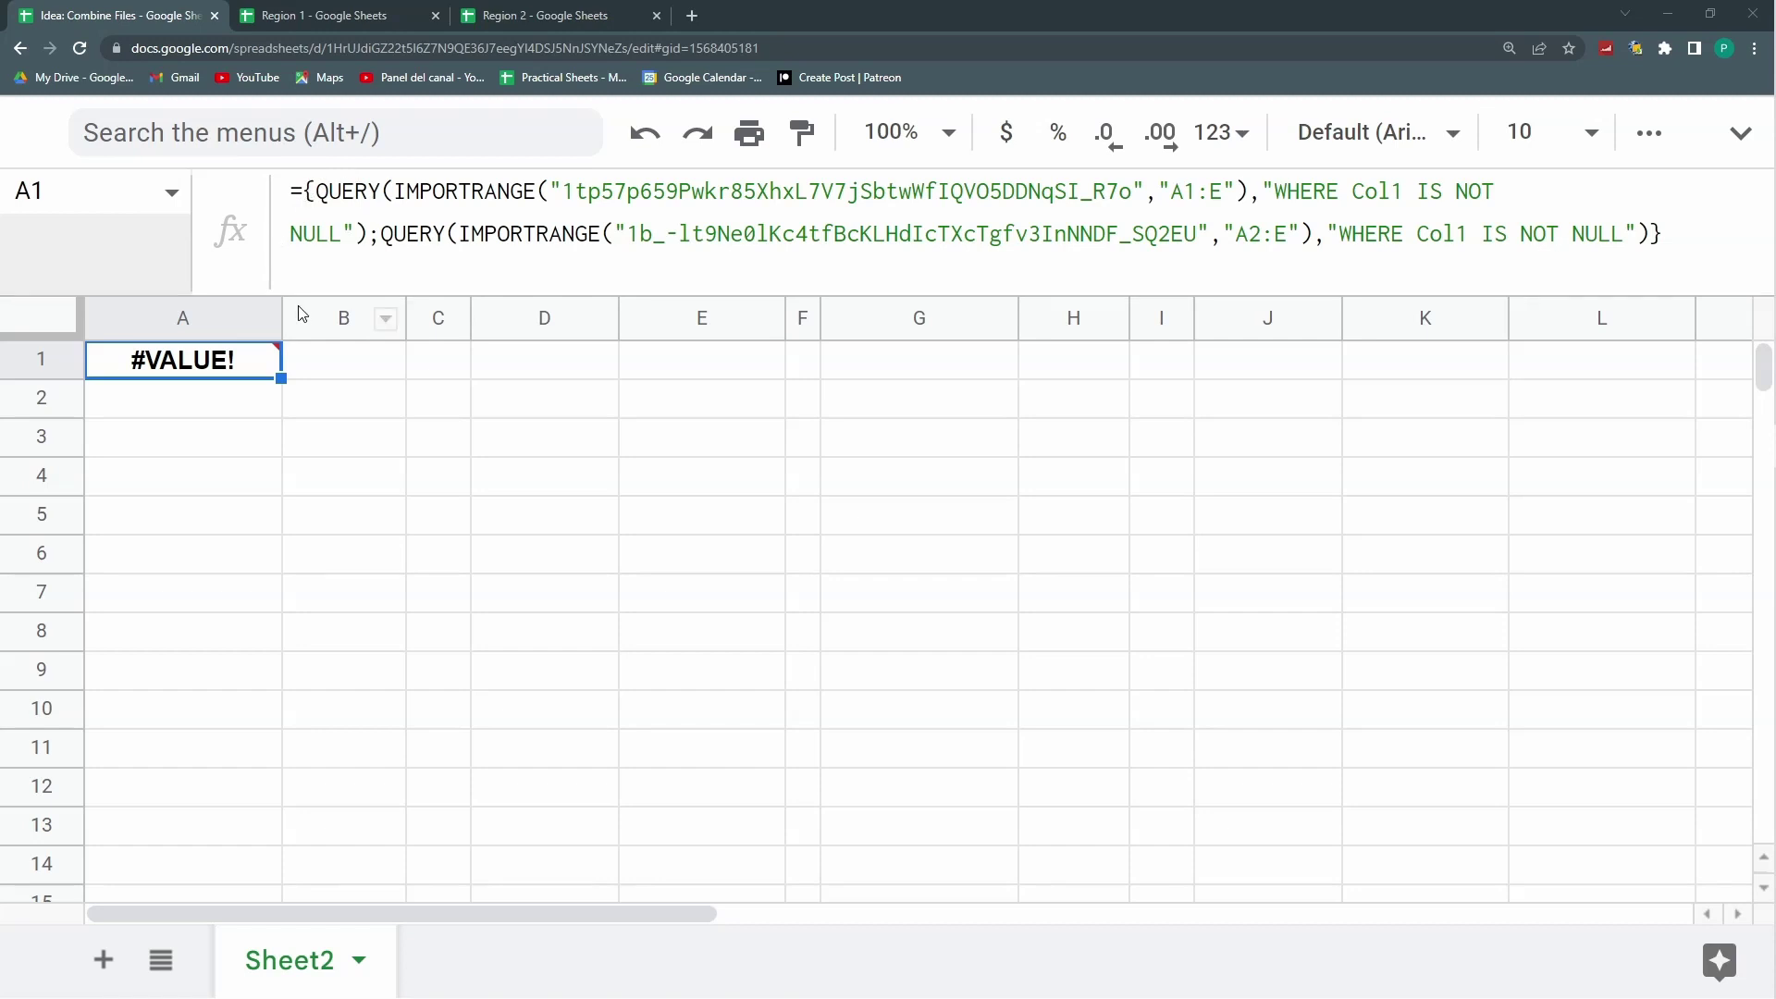
left_click(329, 433)
double_click(270, 374)
key("ctrl+plus")
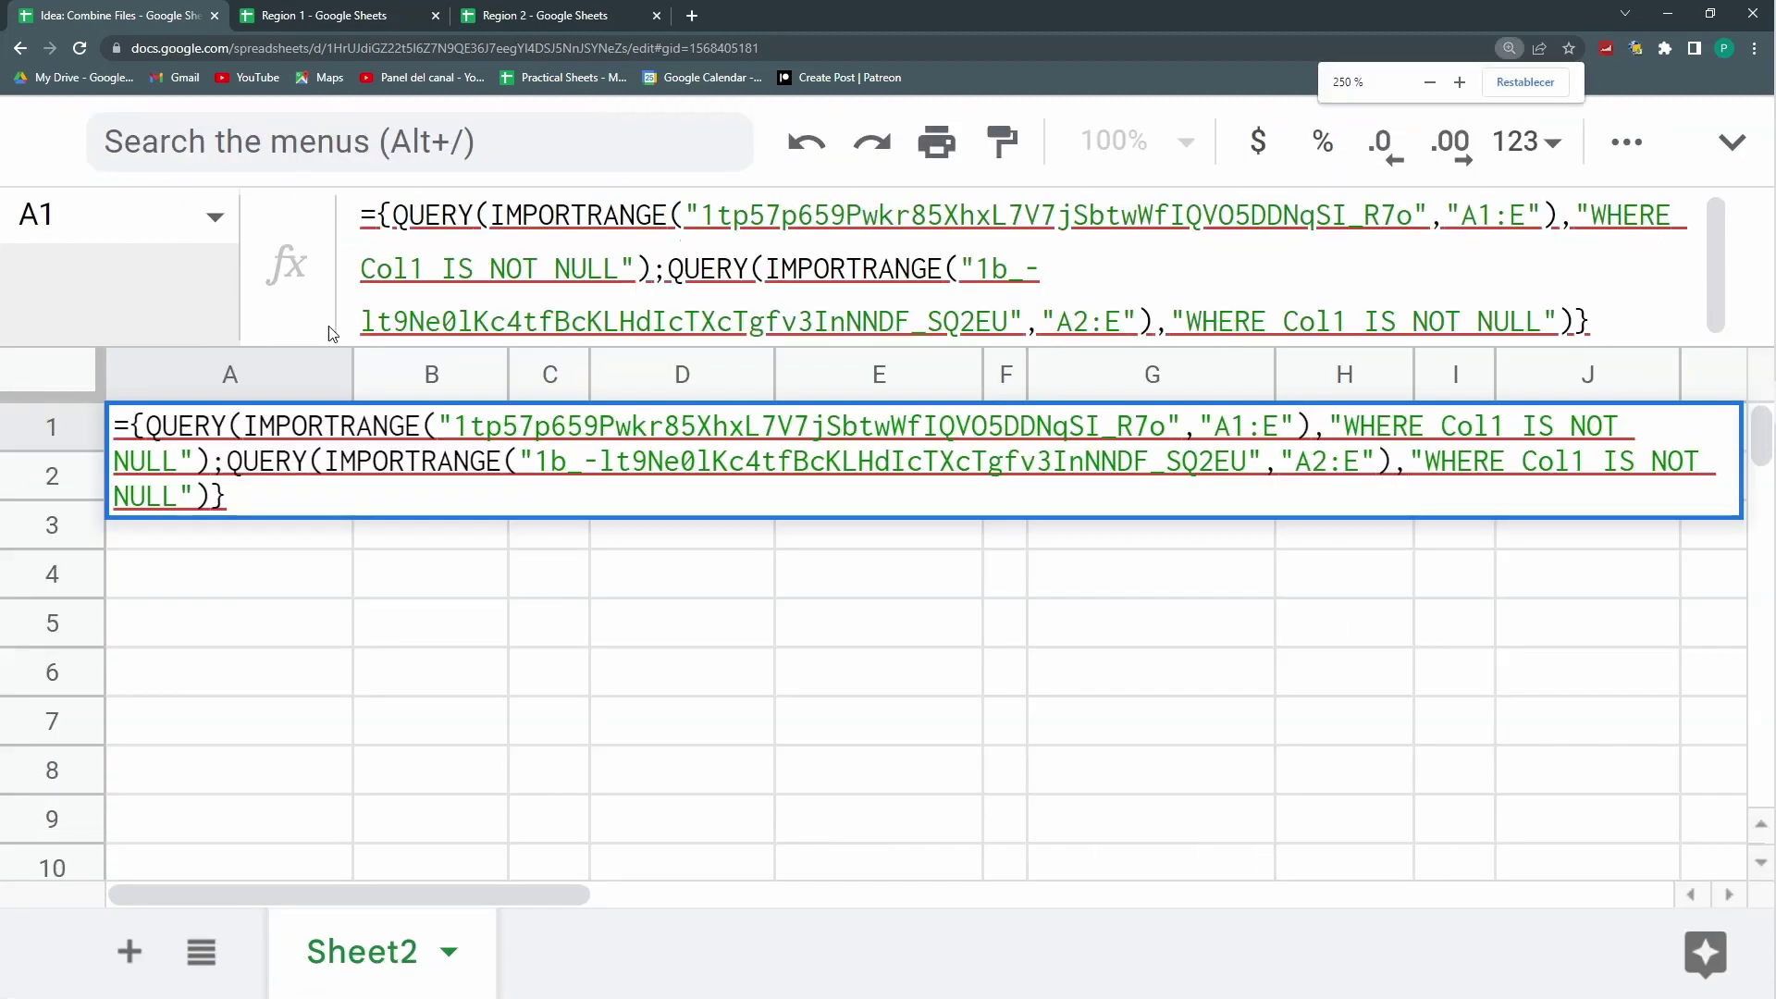
left_click(144, 435)
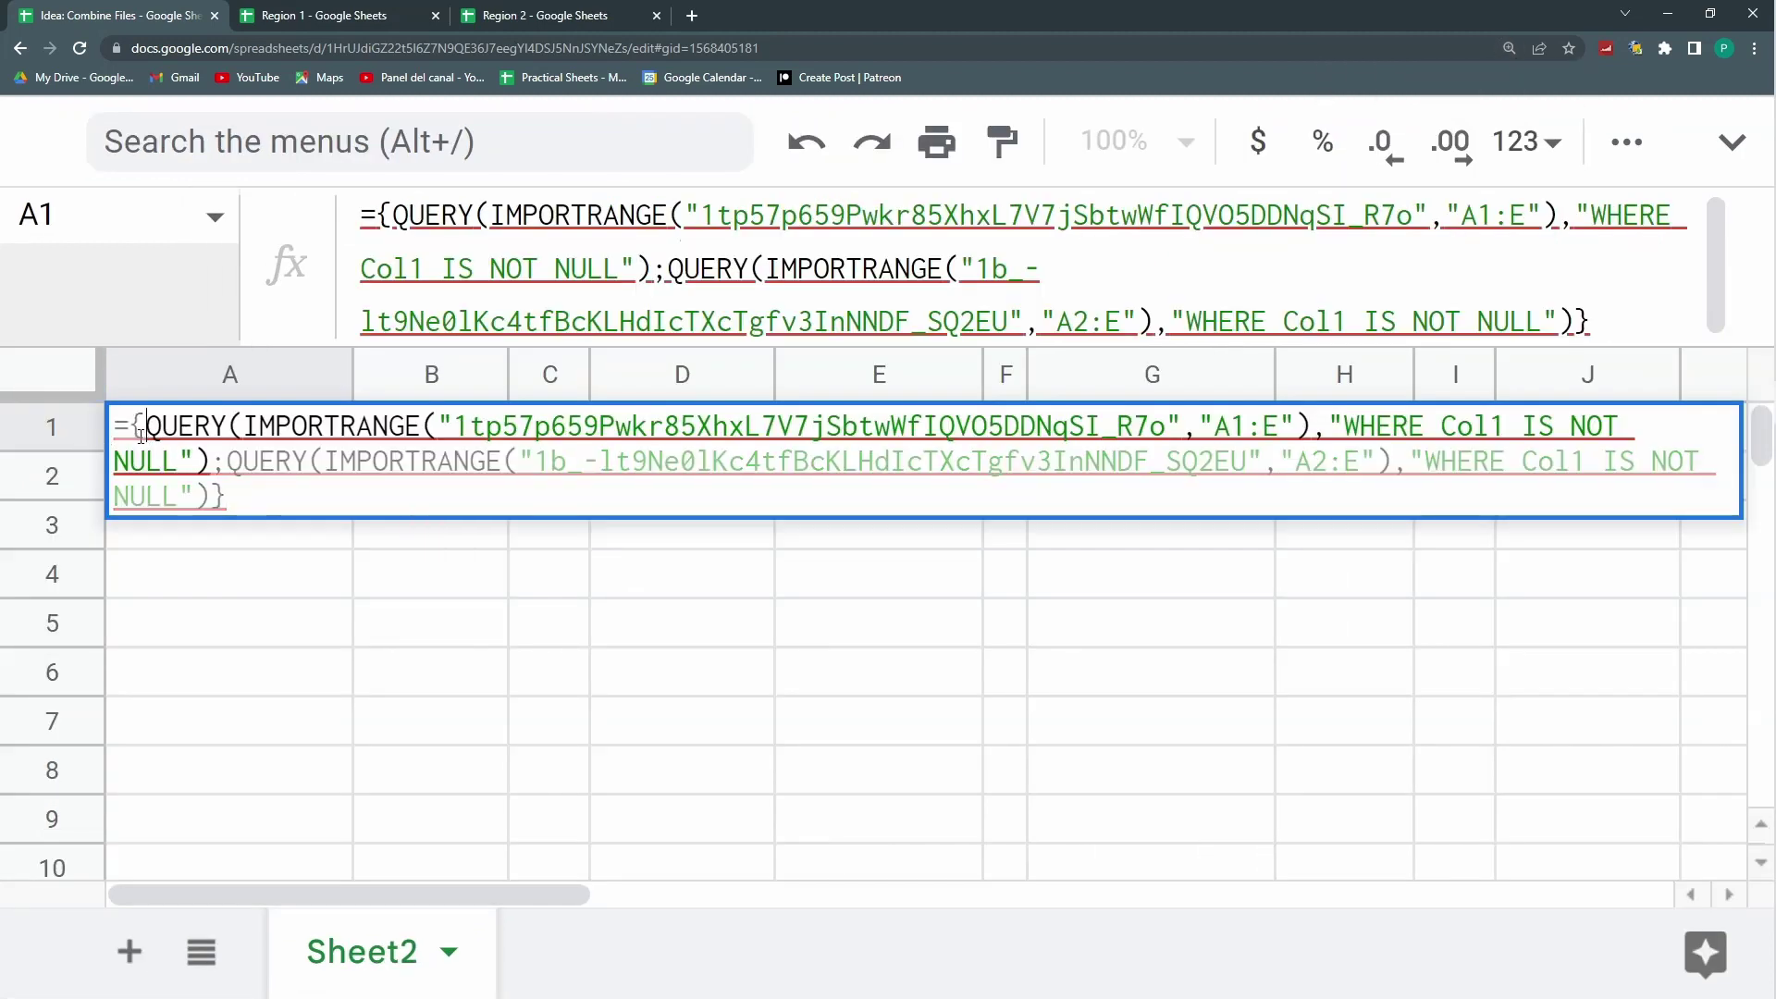
type("i")
key("BackSpace")
type("IF")
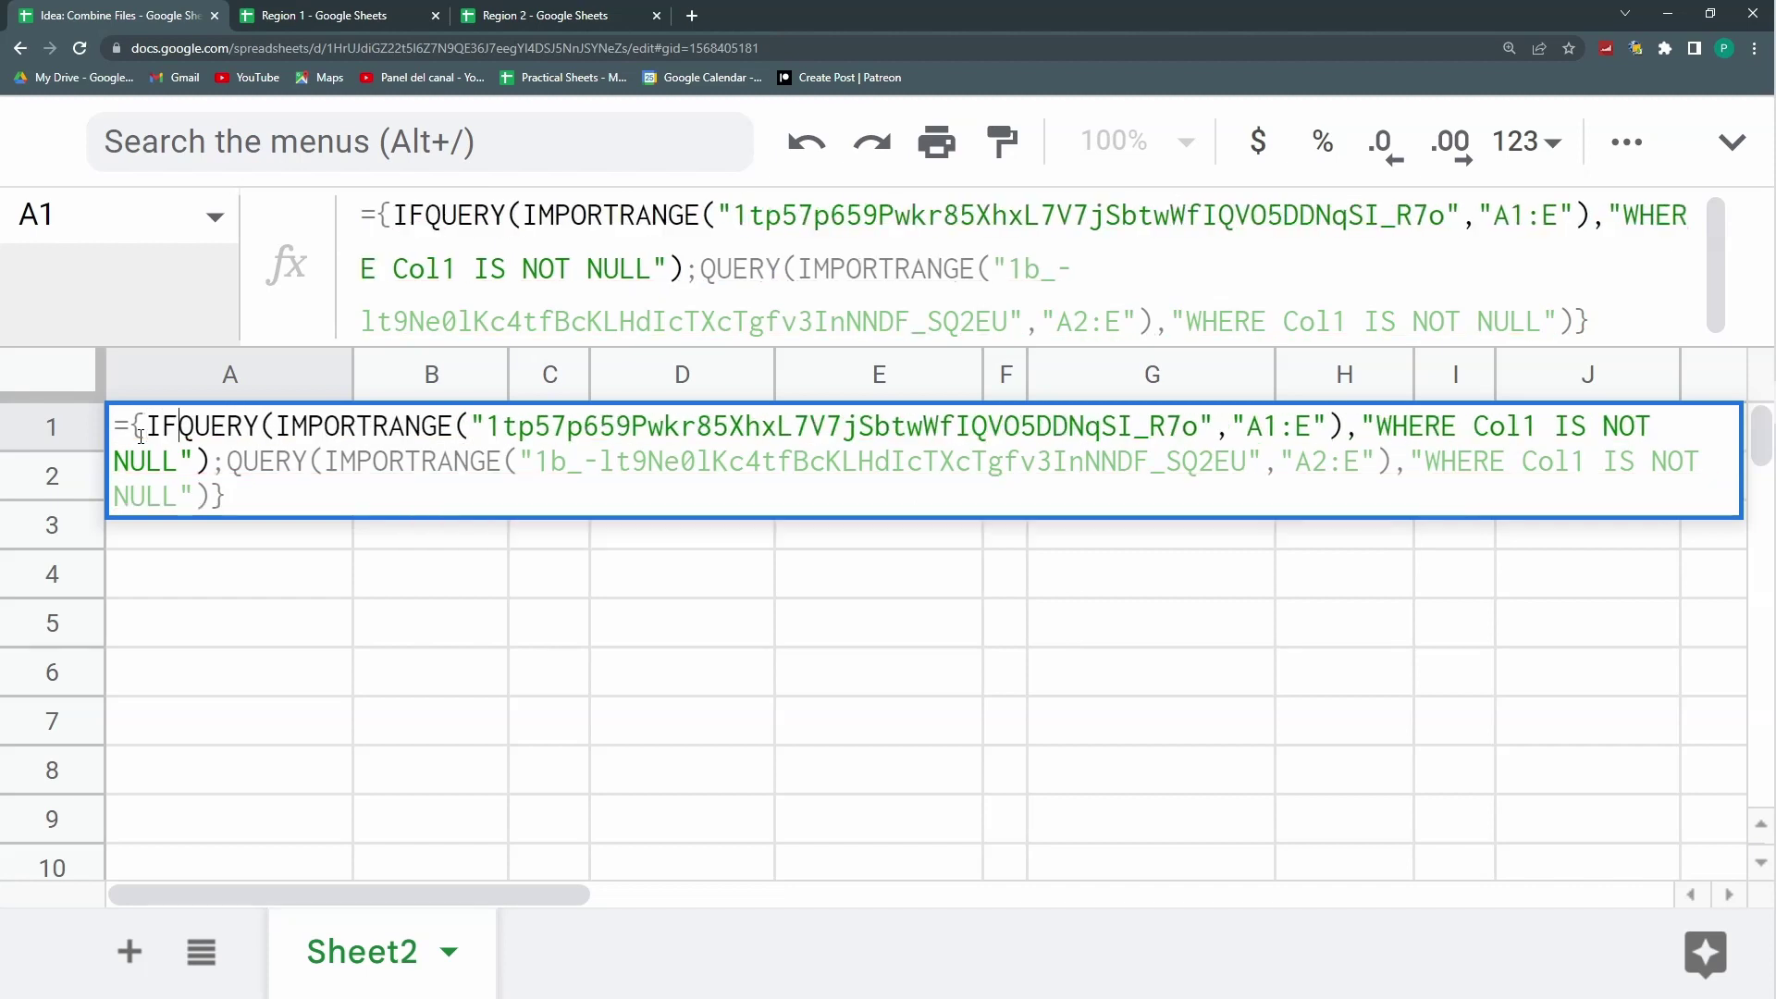
type("ERROR(")
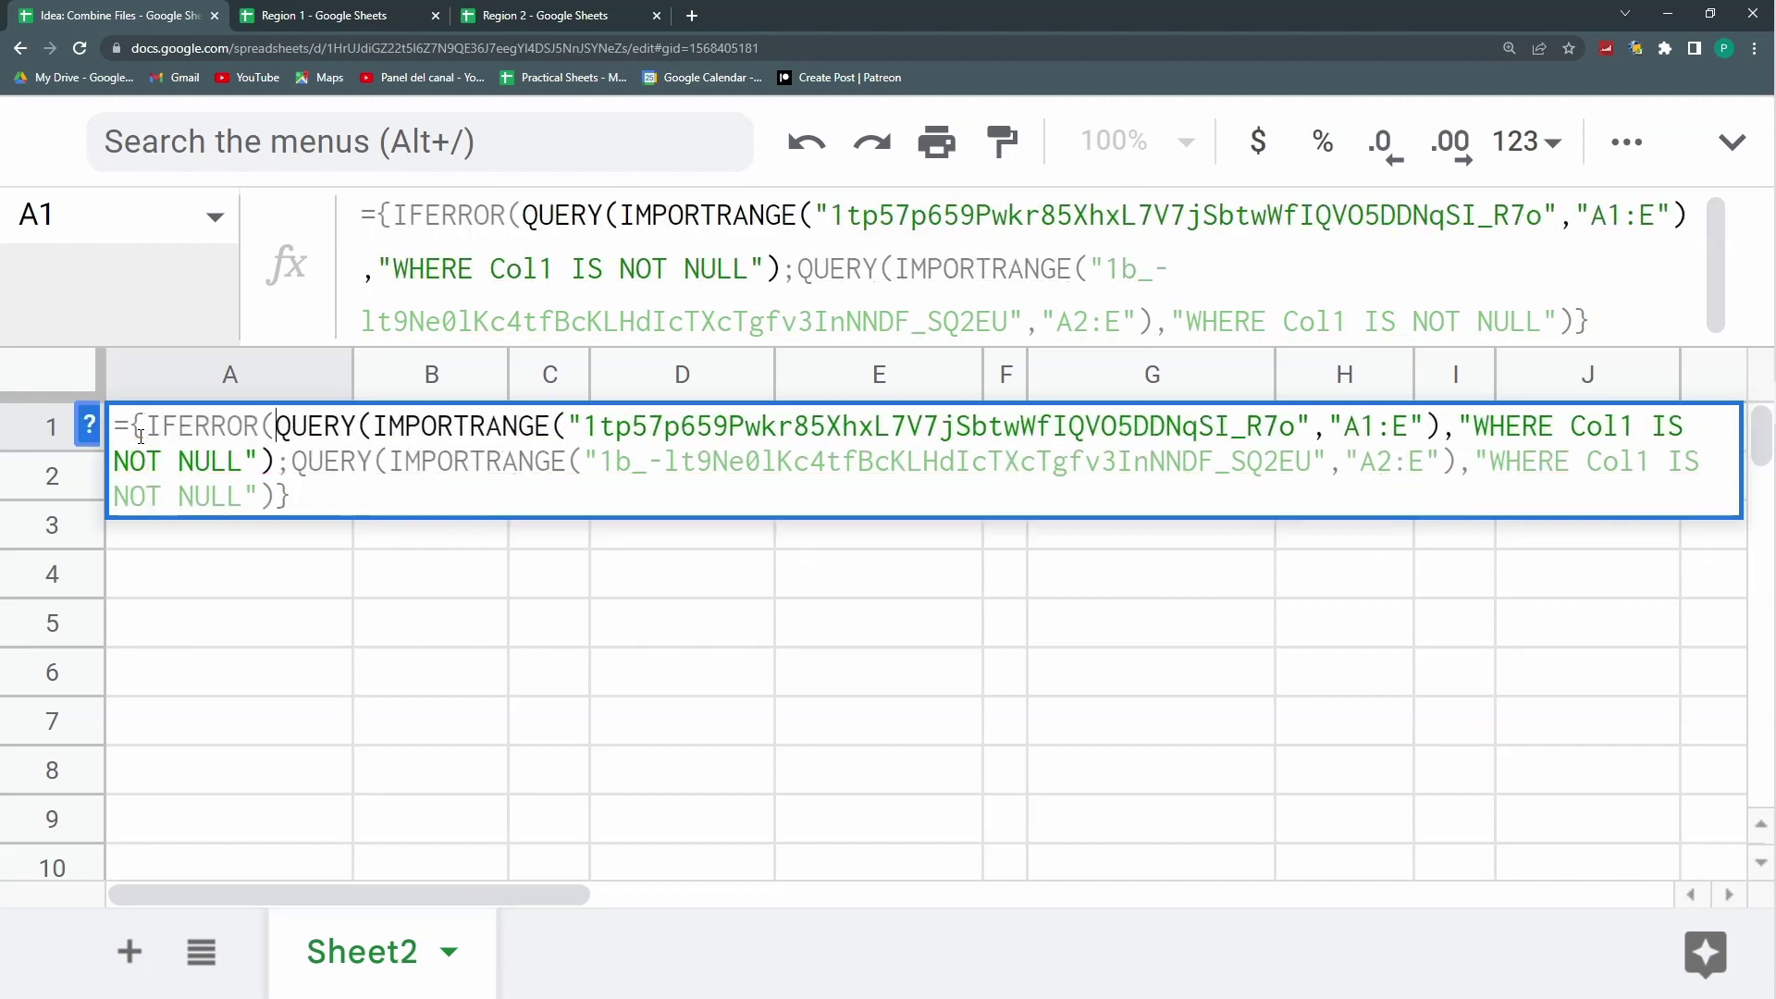
left_click(282, 464)
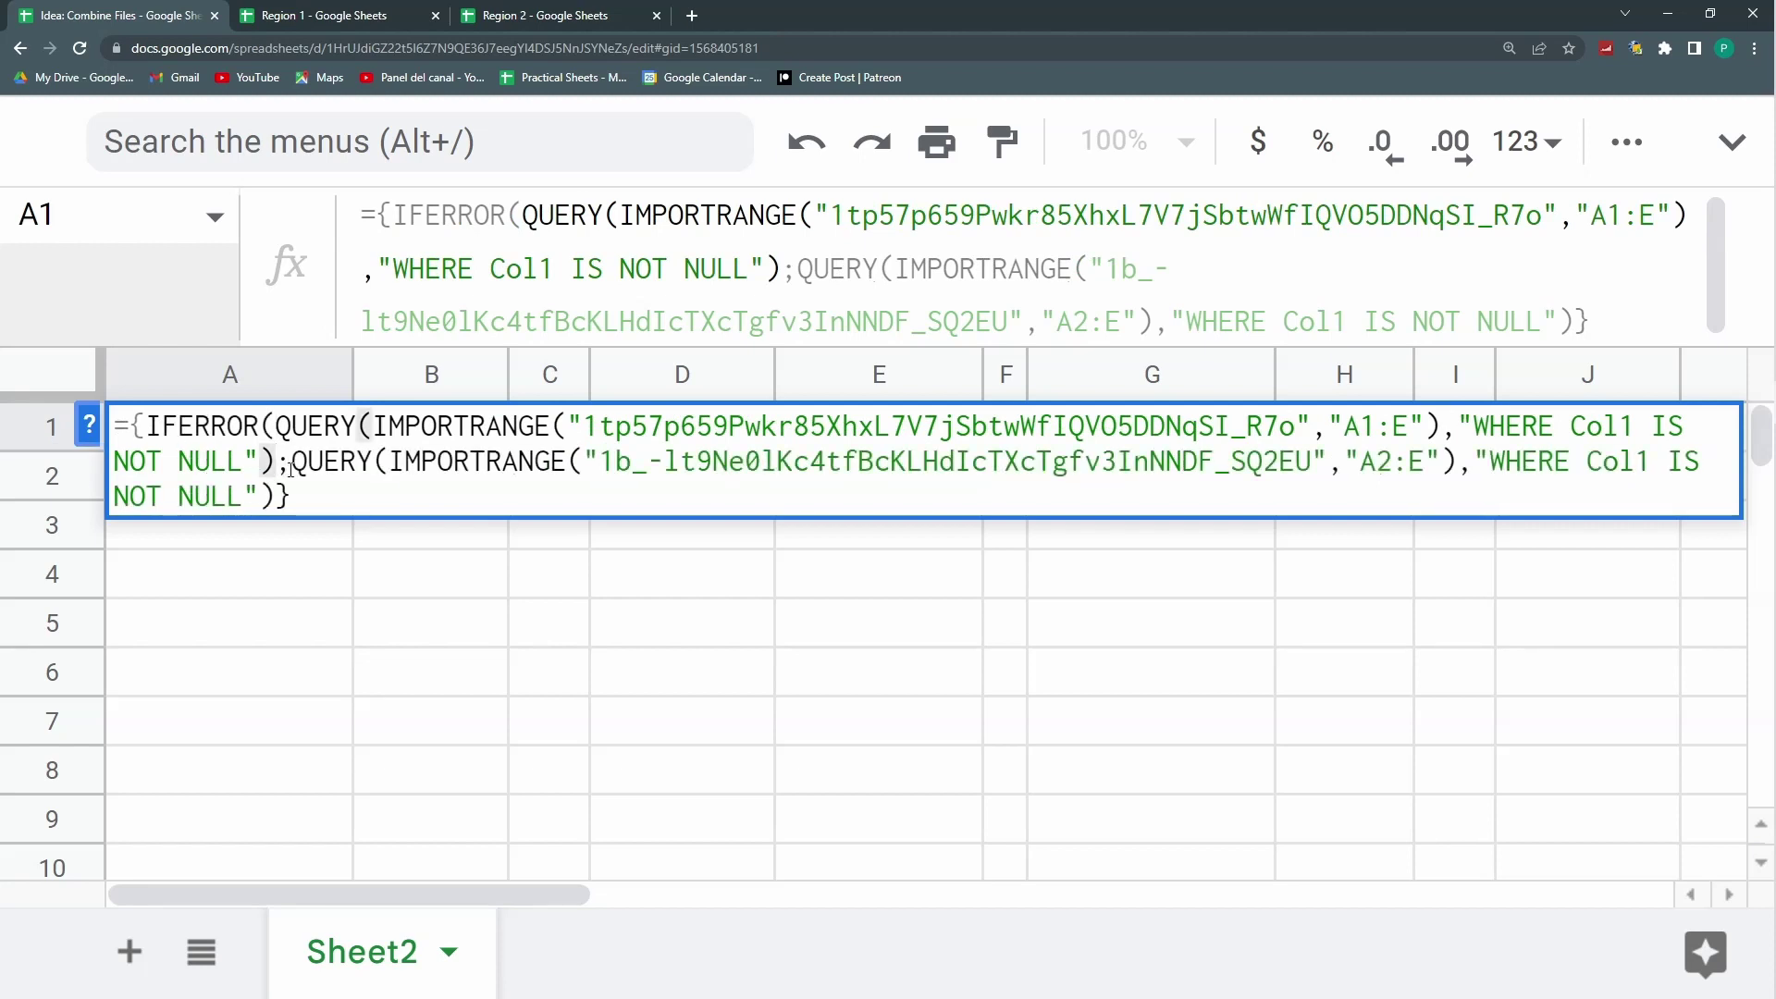
type(",")
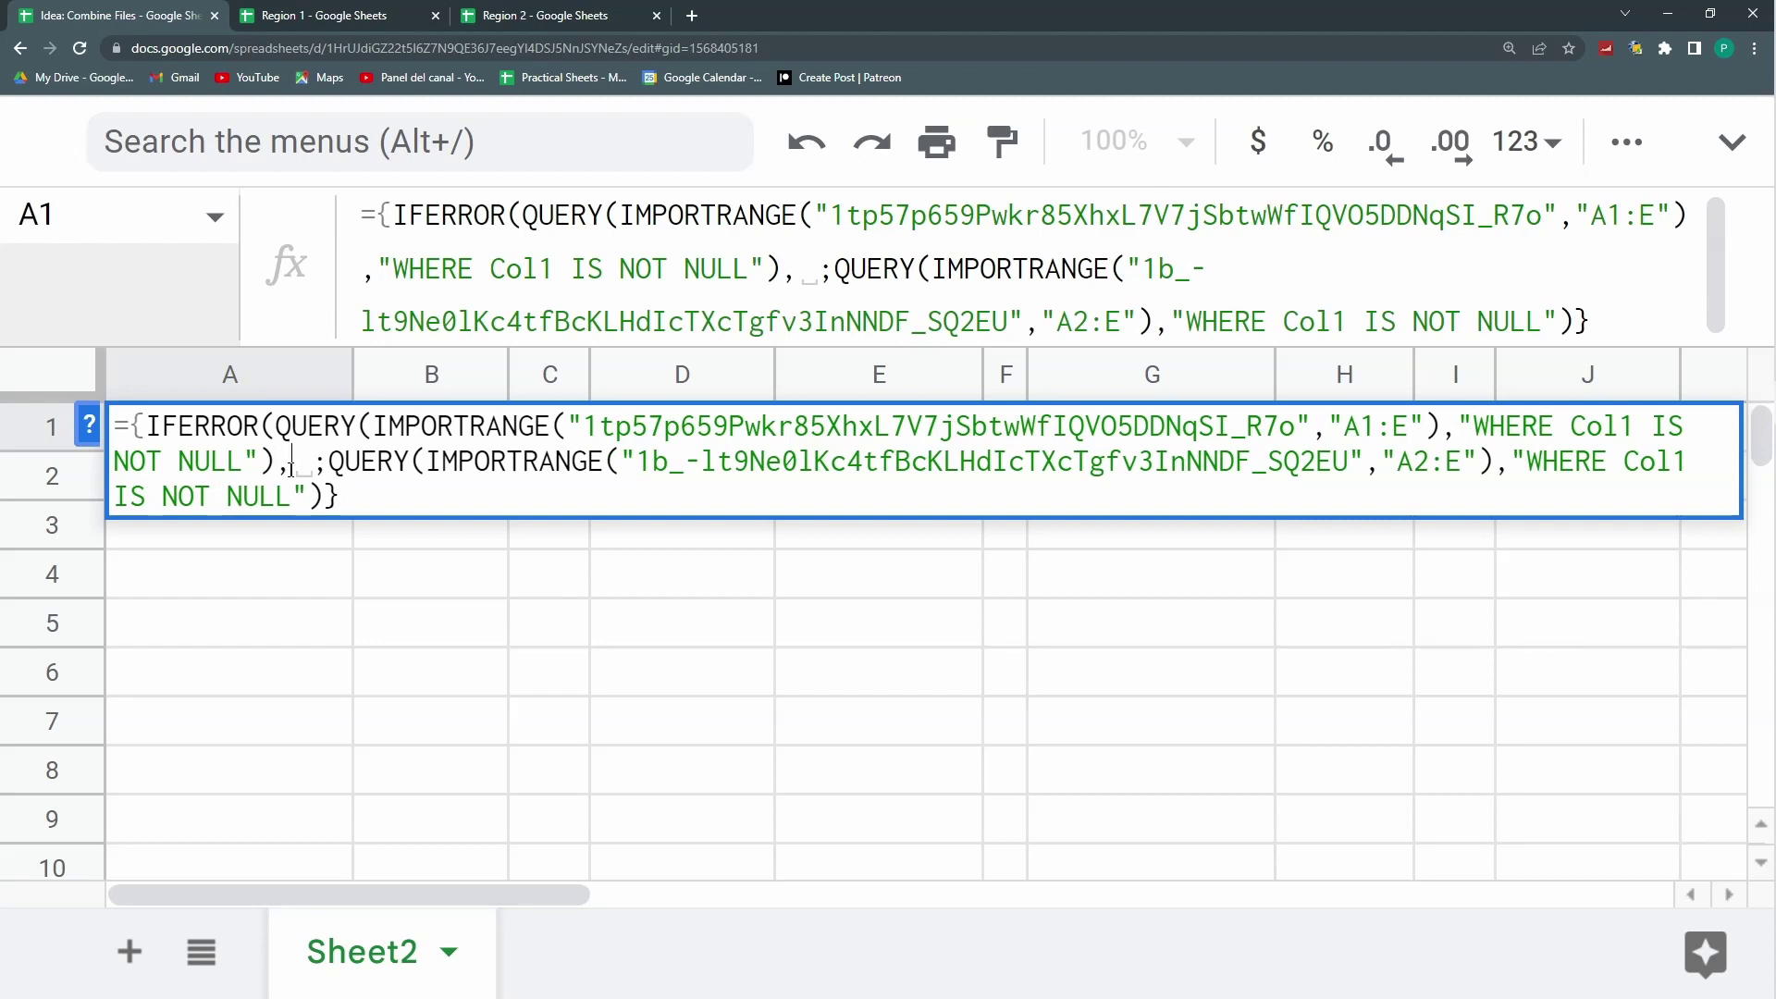
type("\"\"")
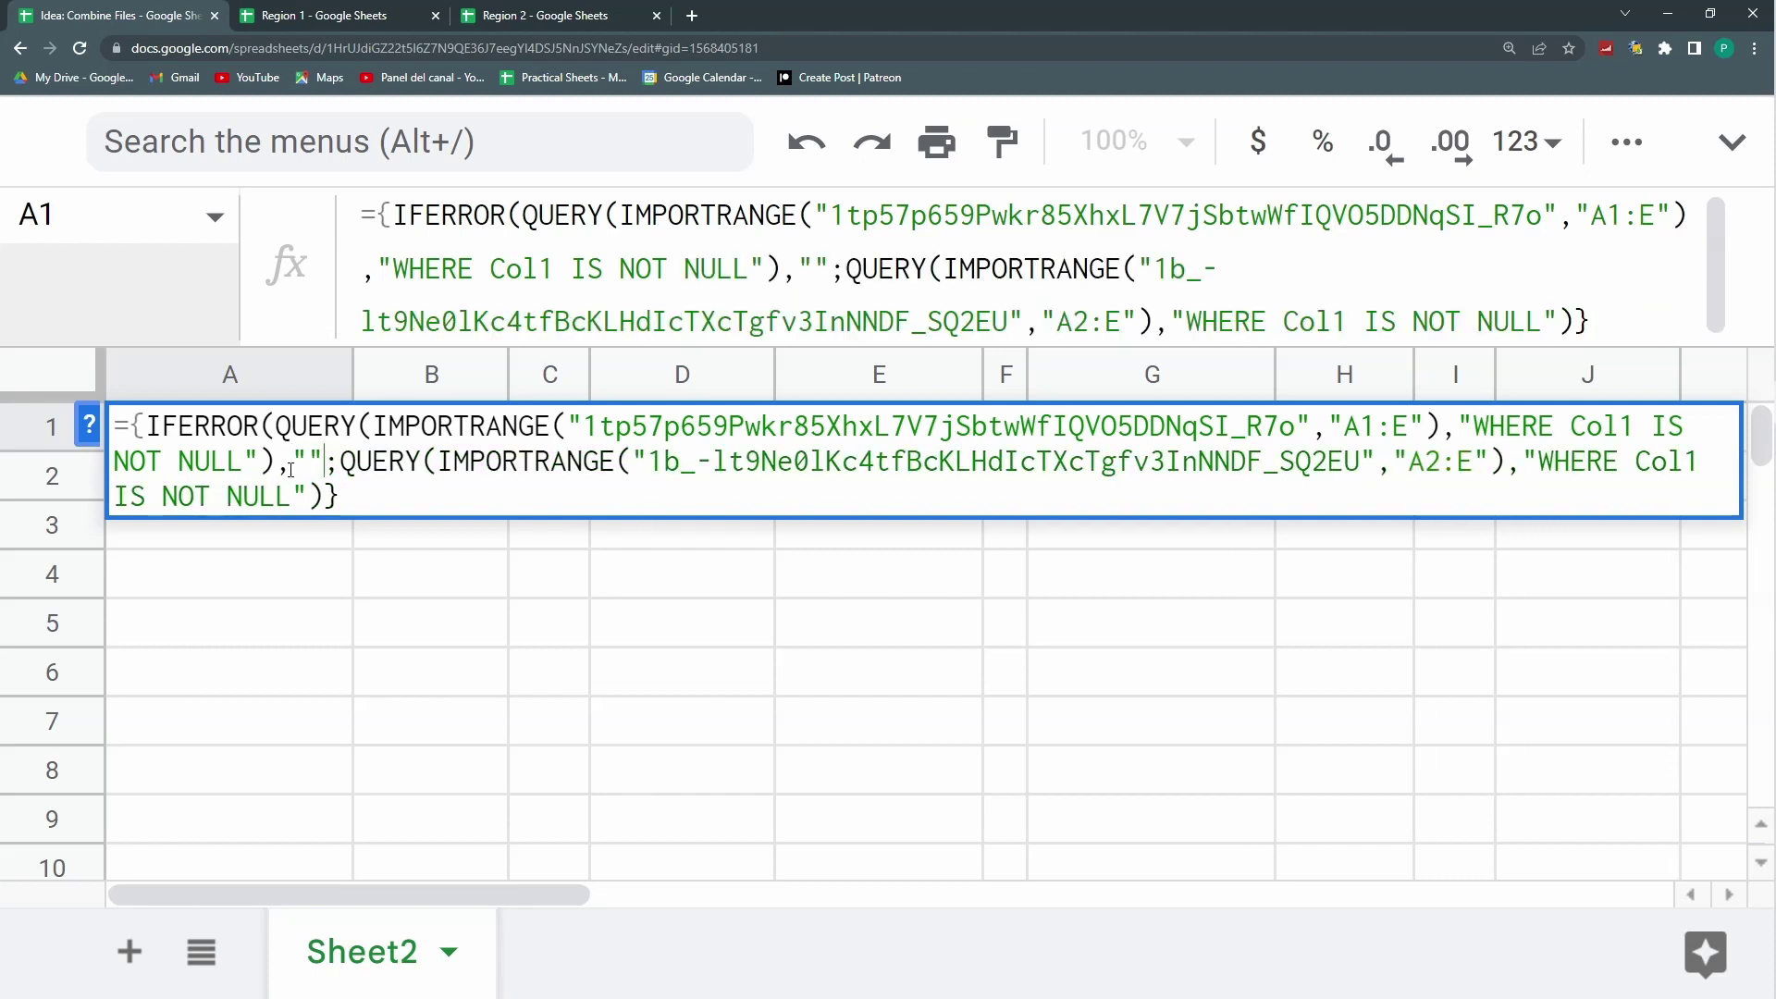
type(")")
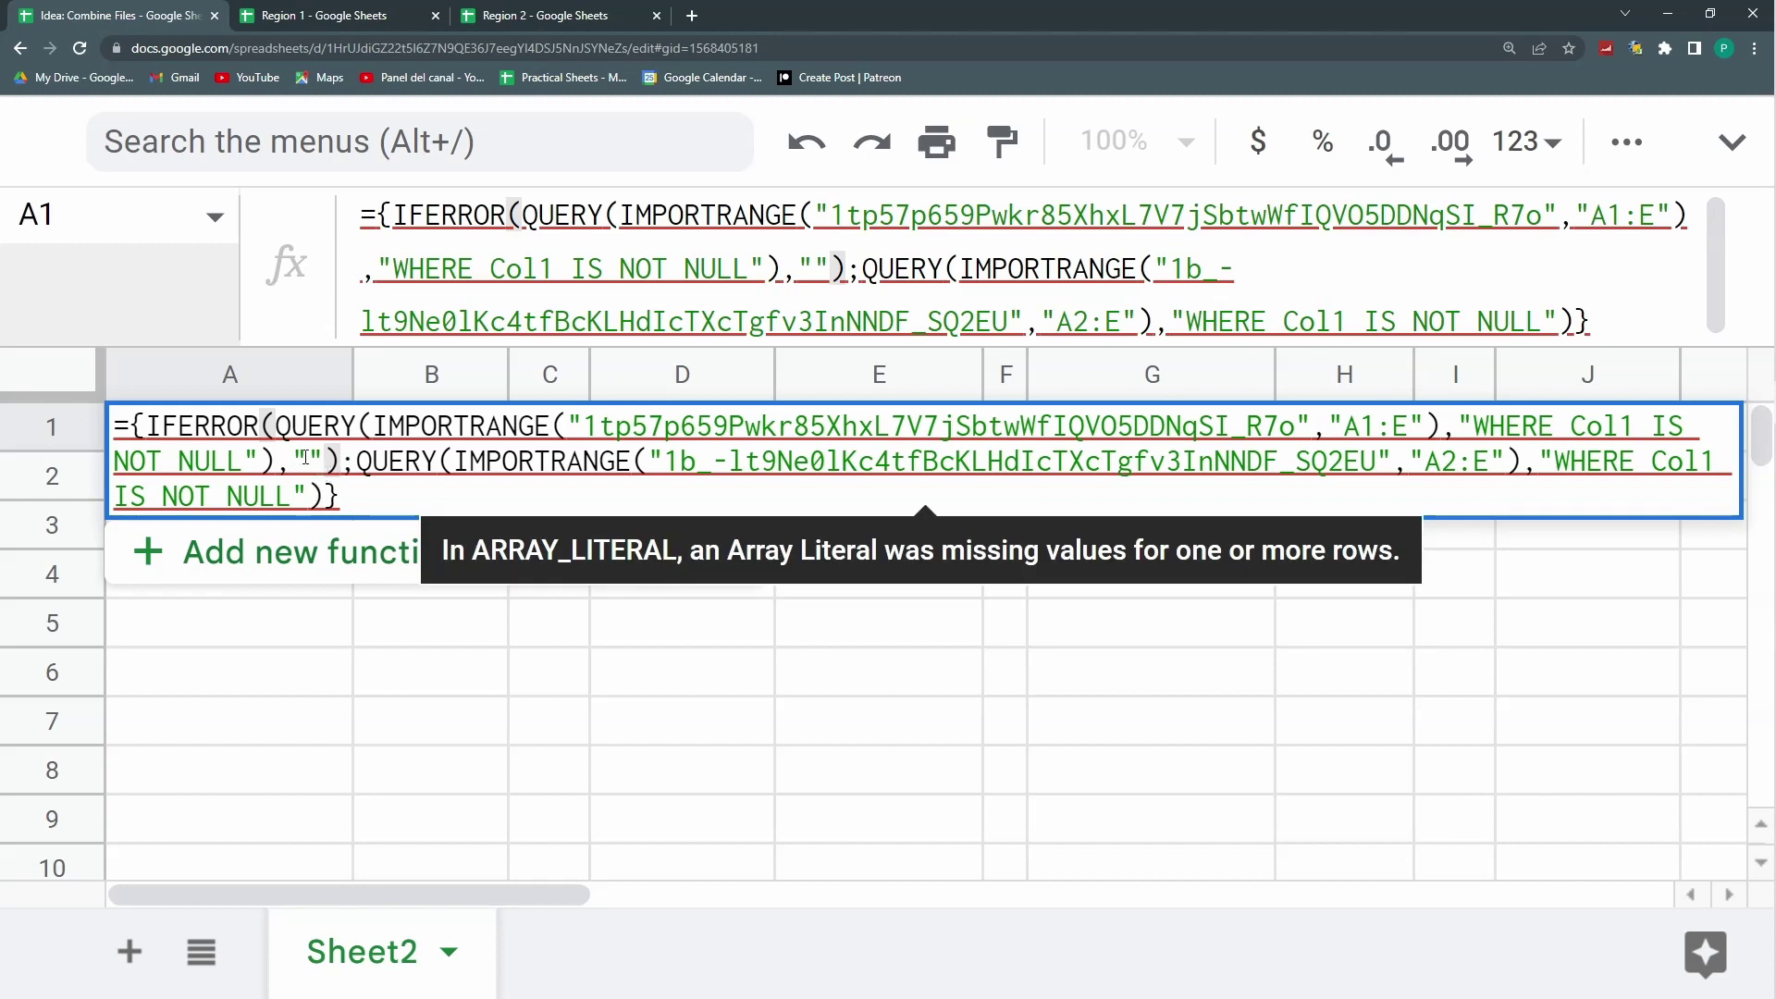
Step: Wrap the second QUERY in IFERROR with a "" fallback and commit the formula
left_click(364, 473)
type("IFER")
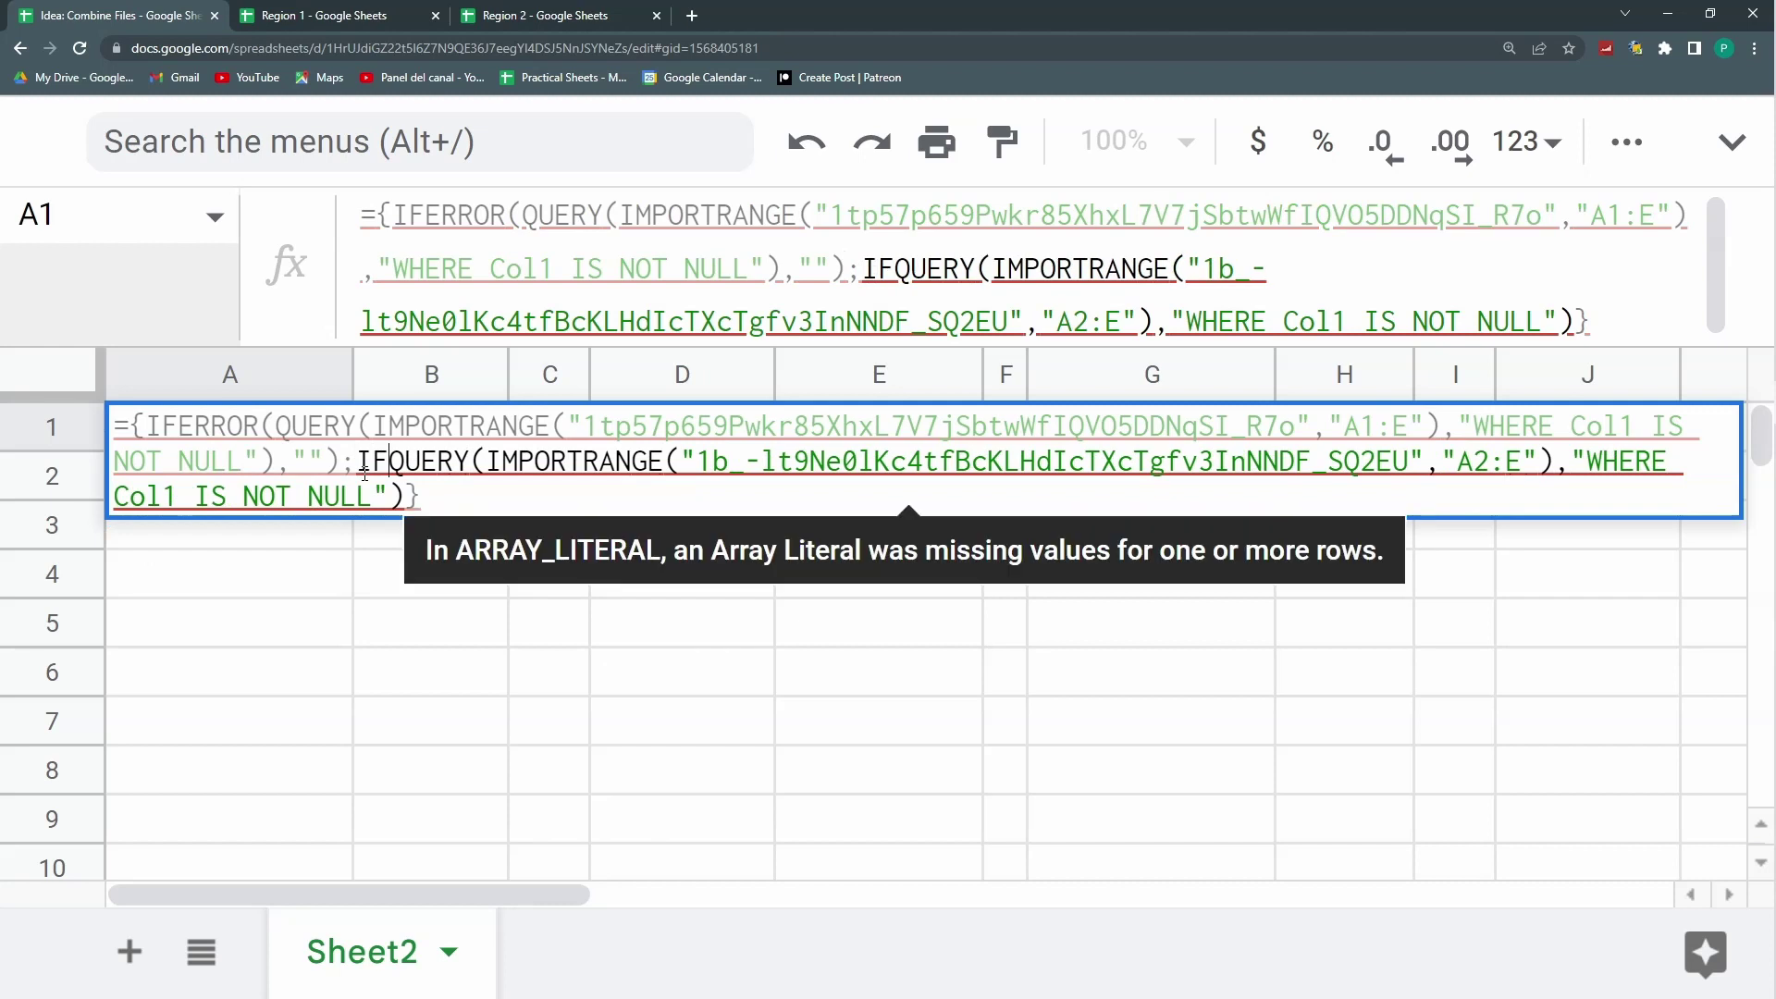
type("ROR(")
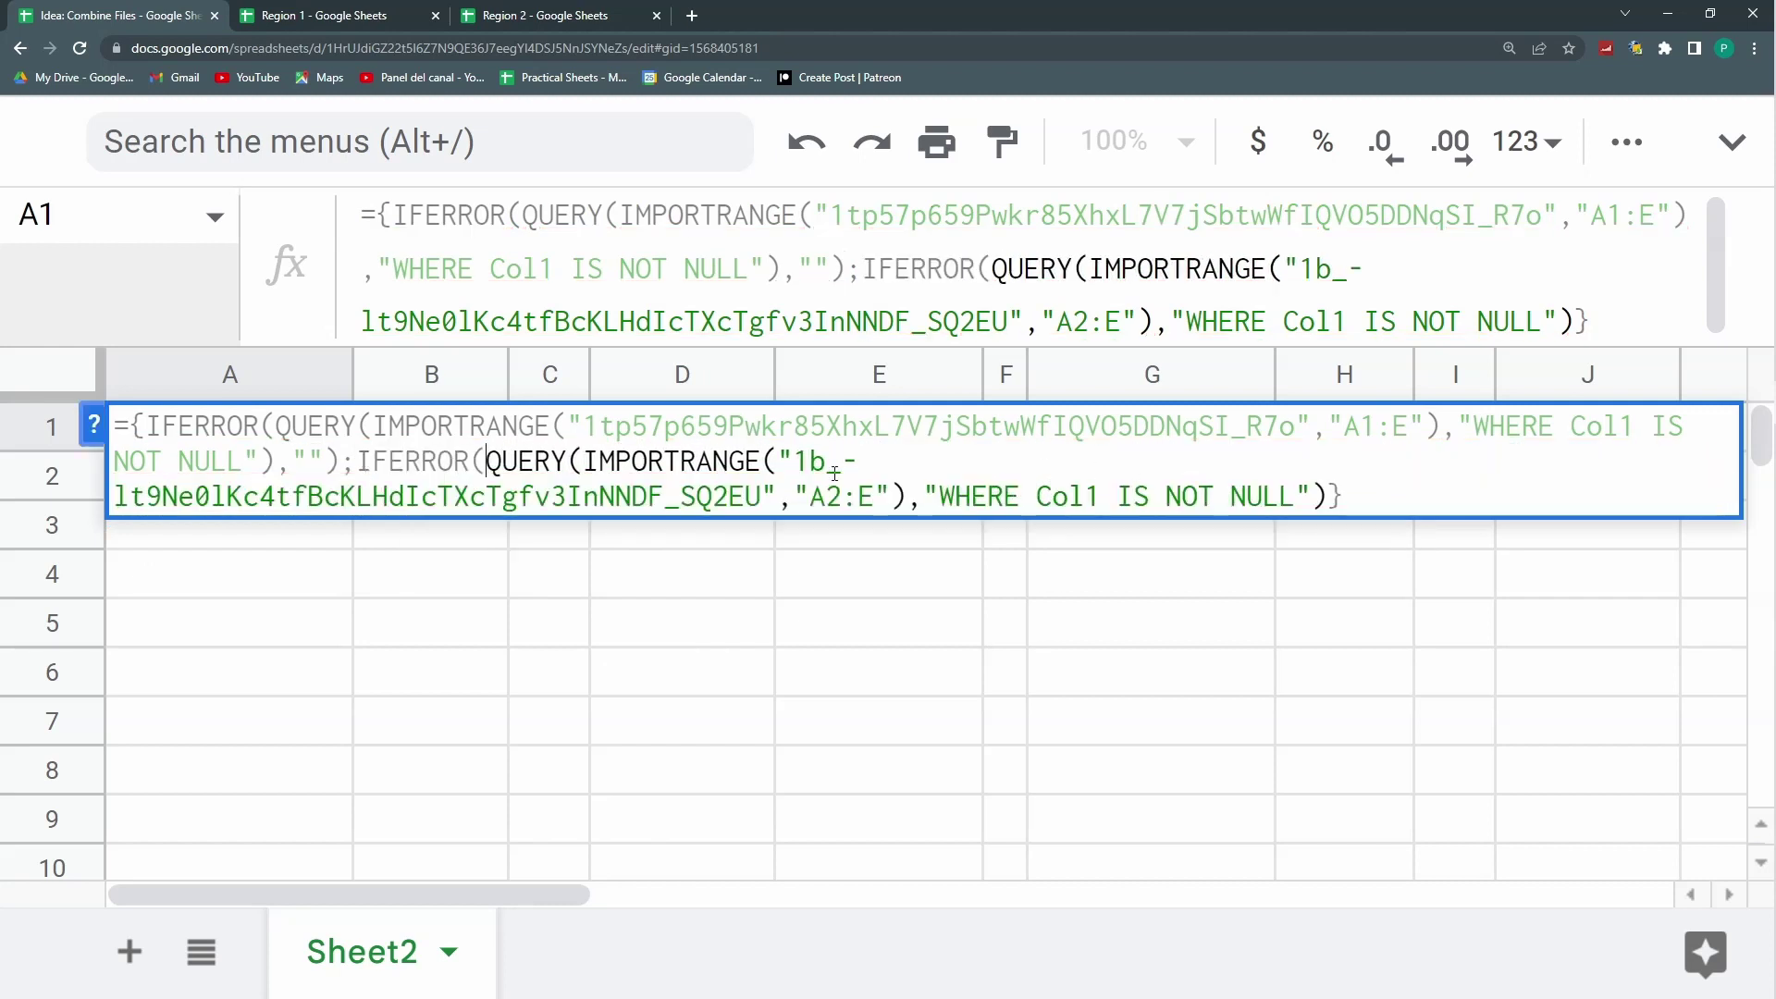
left_click(1329, 495)
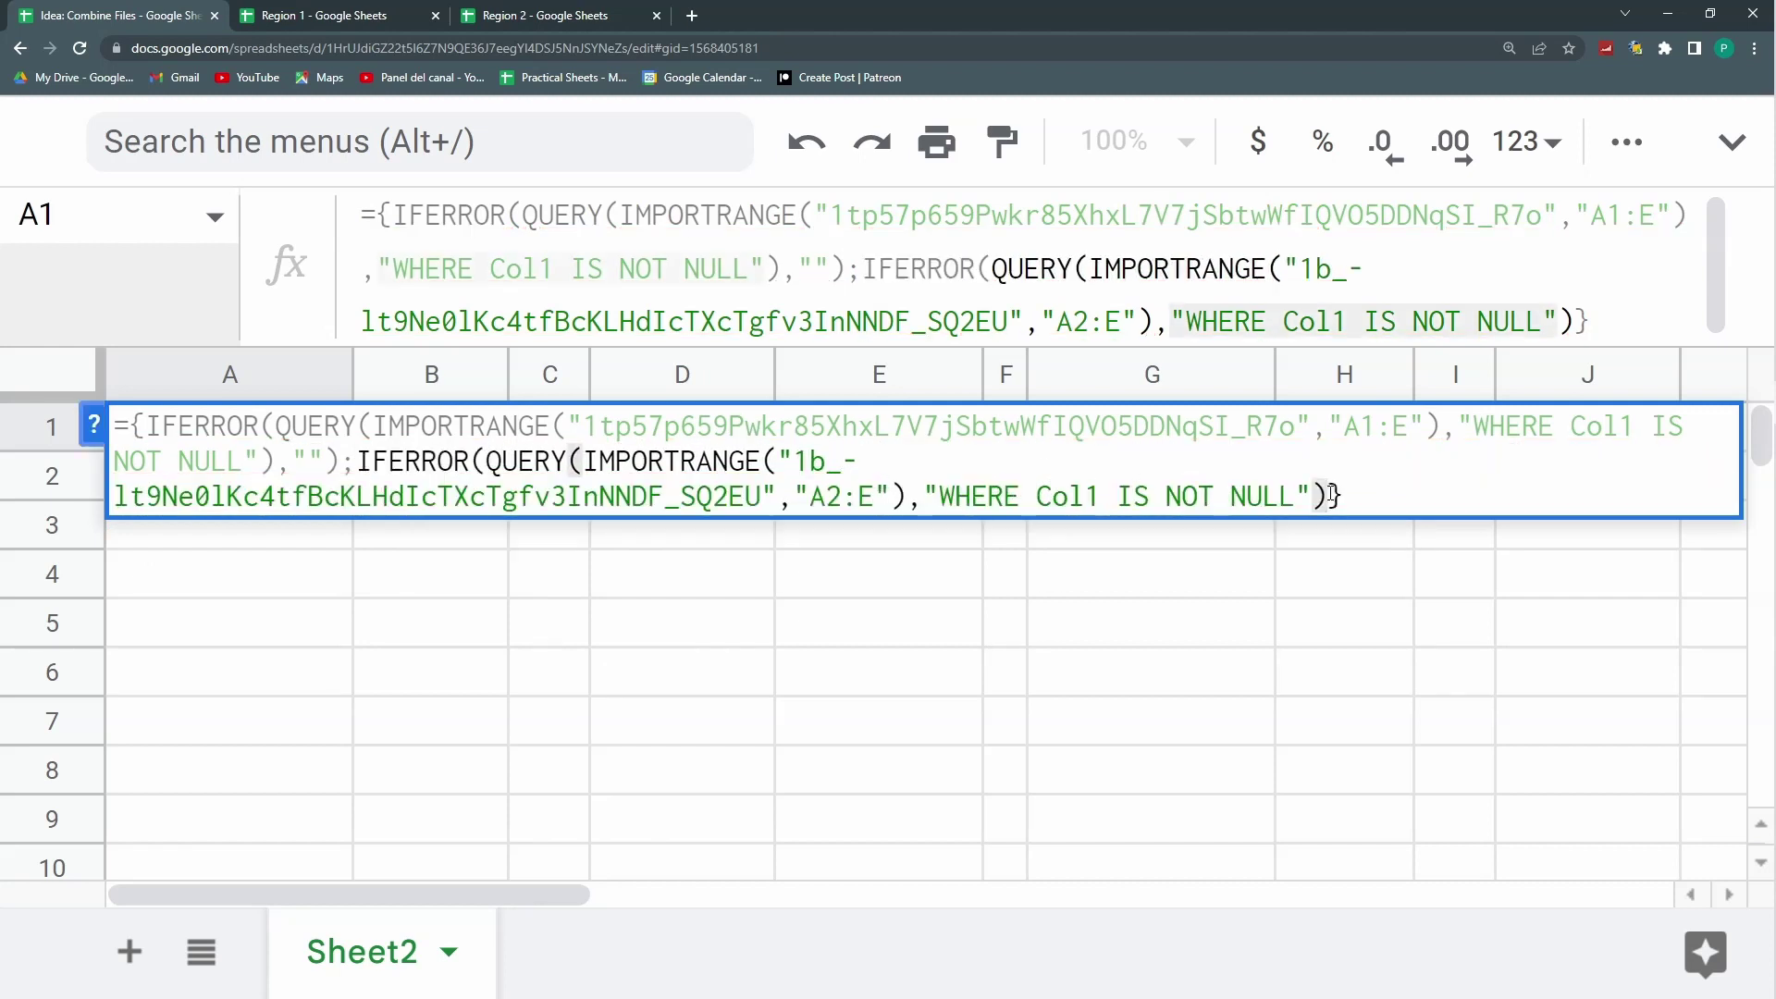
type(",\"\")")
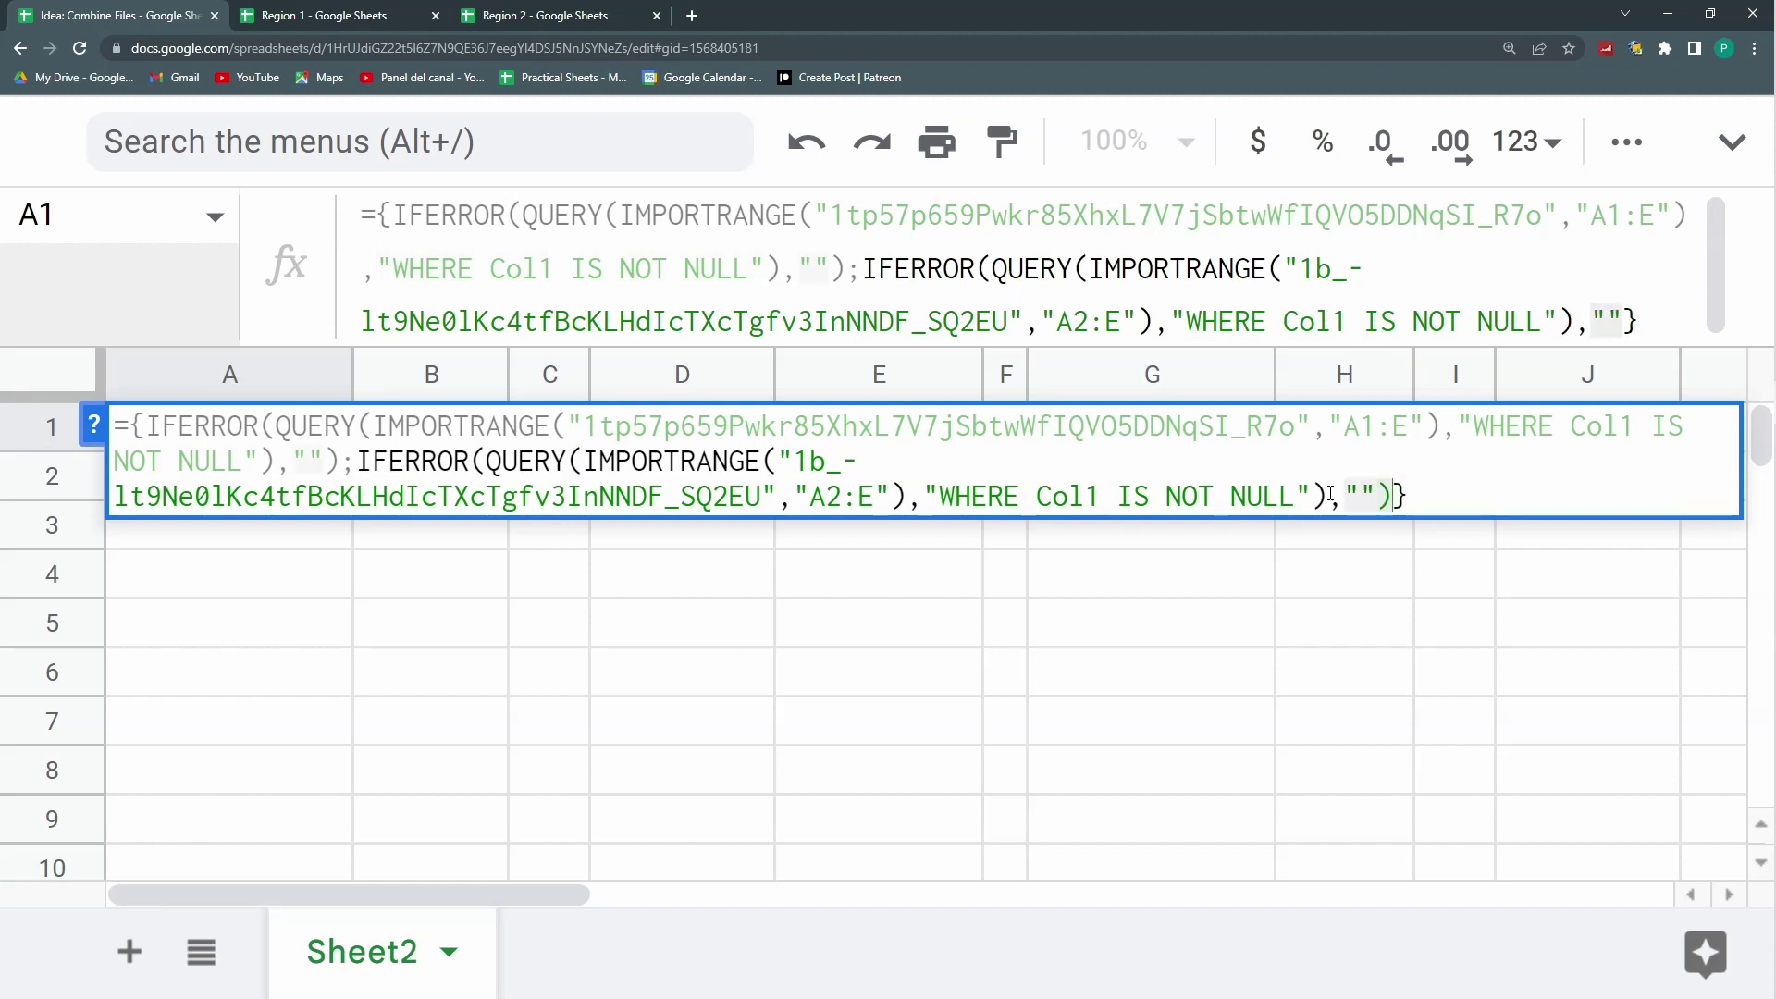
key("Return")
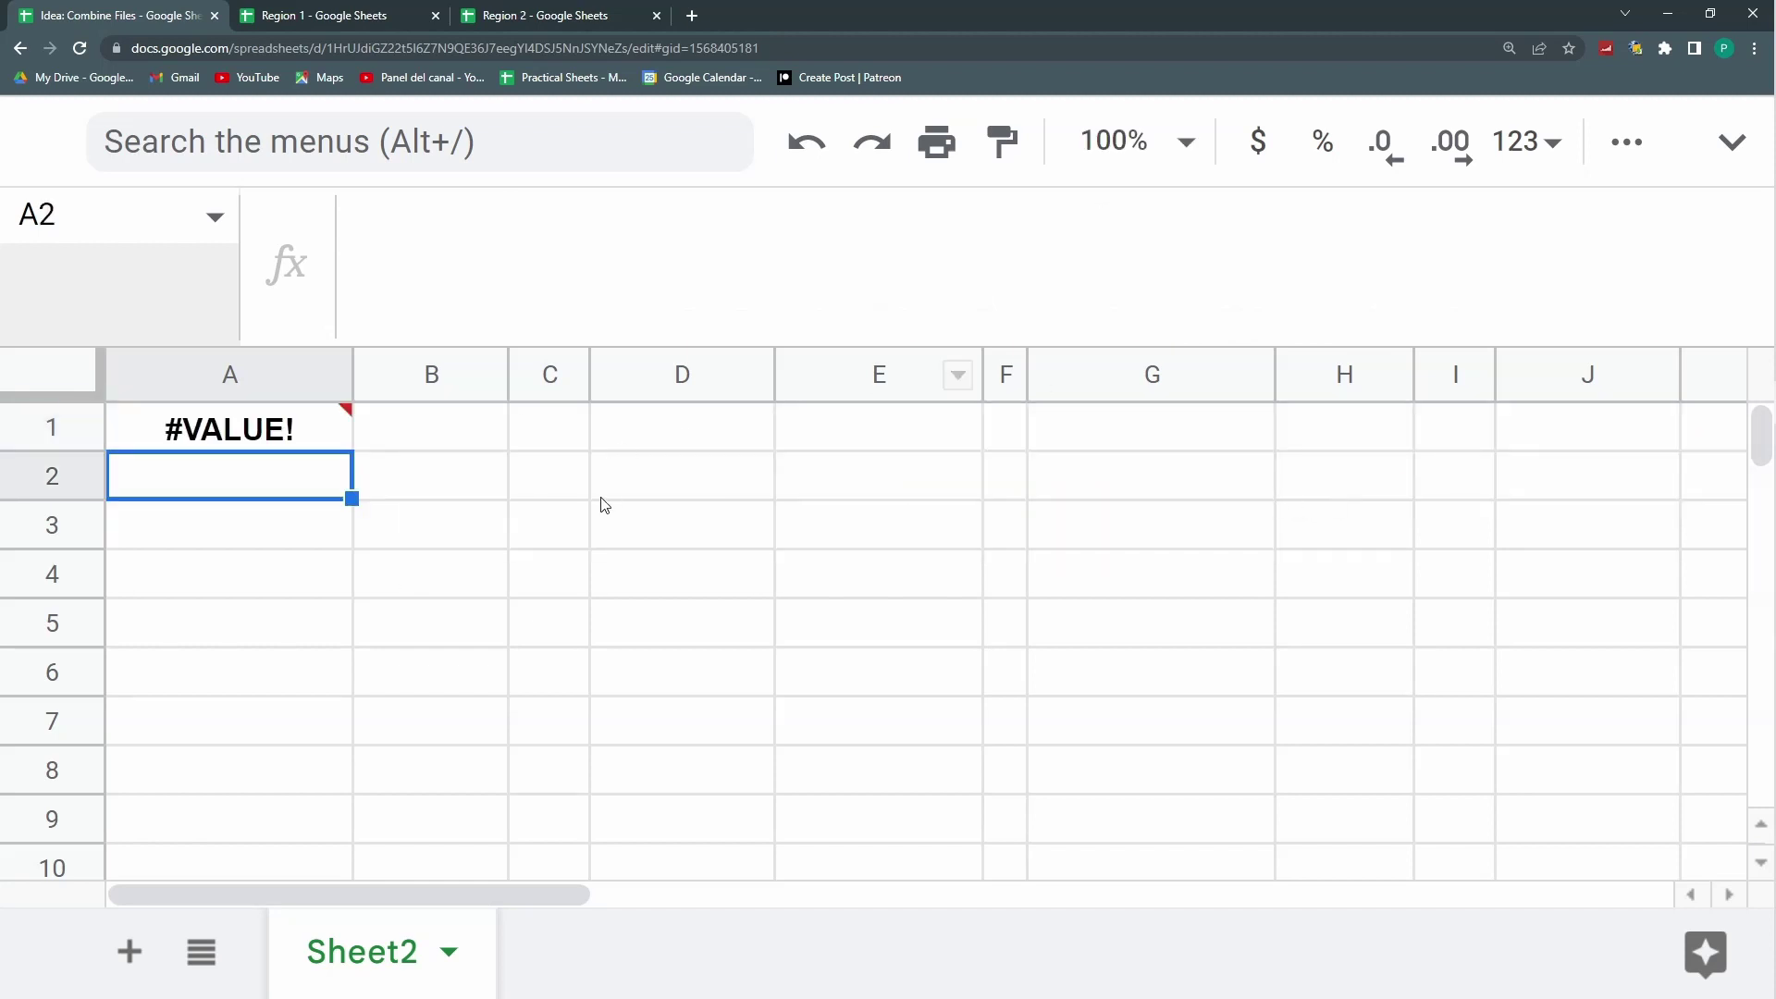
left_click(273, 433)
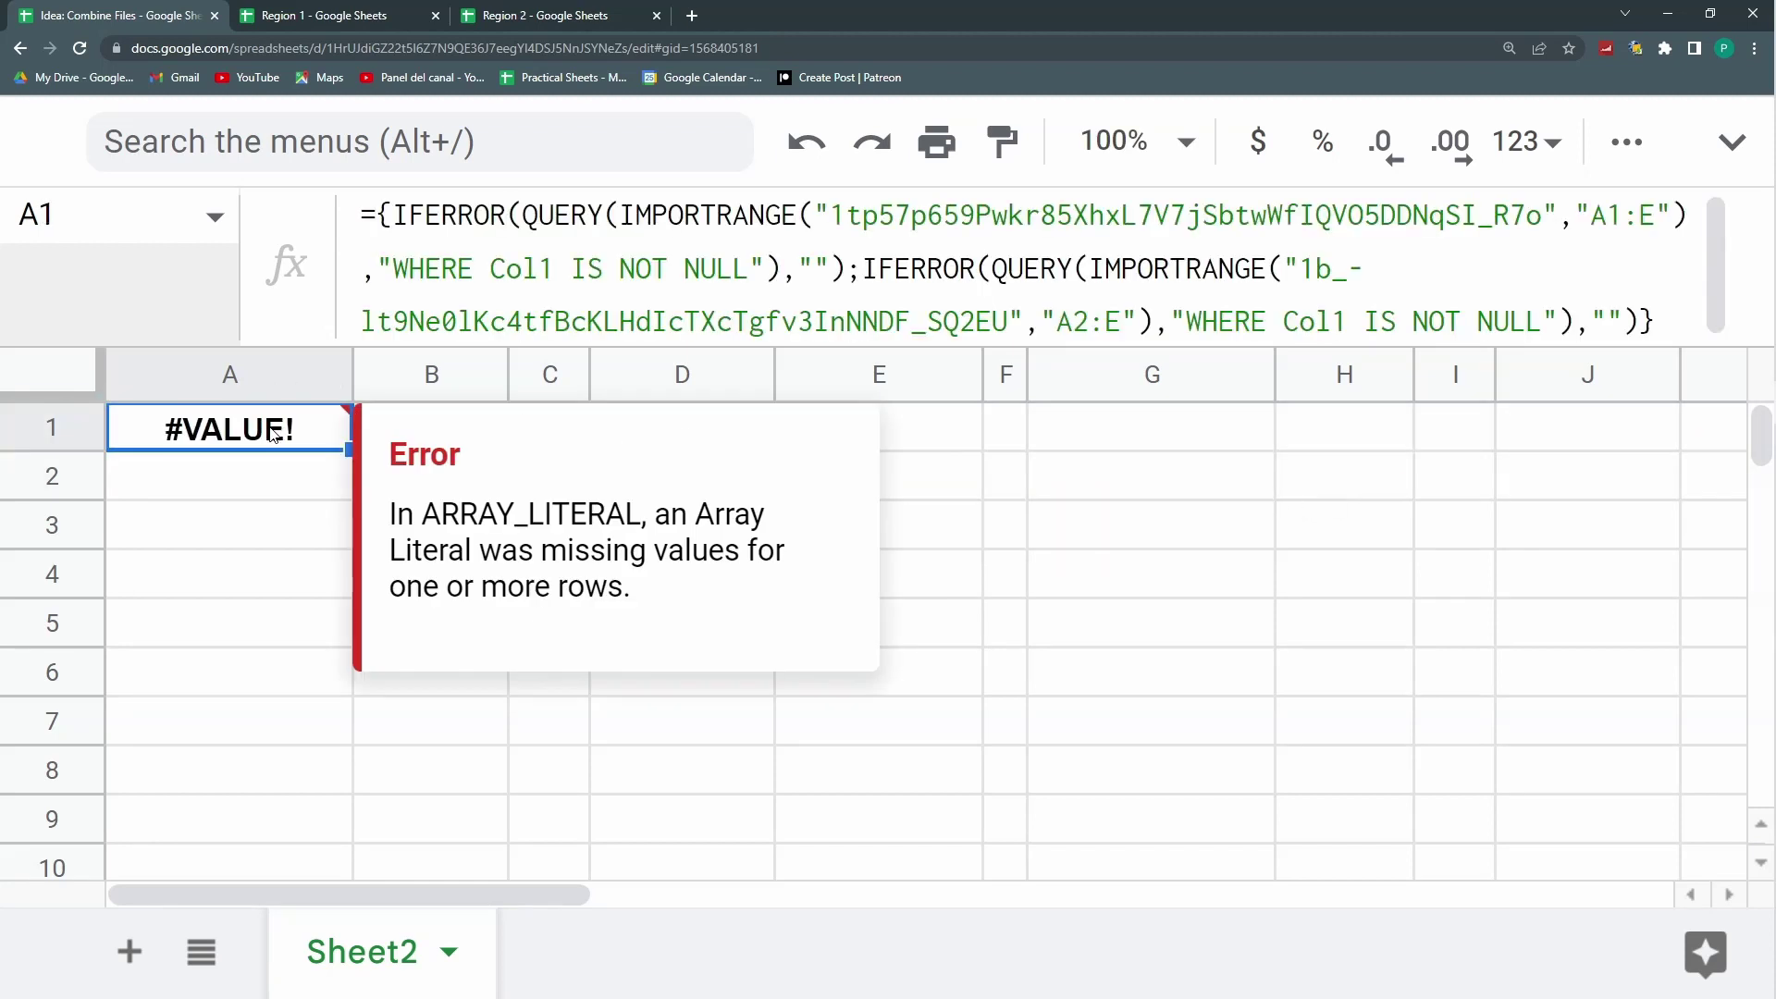
left_click(231, 504)
left_click(282, 435)
left_click(817, 268)
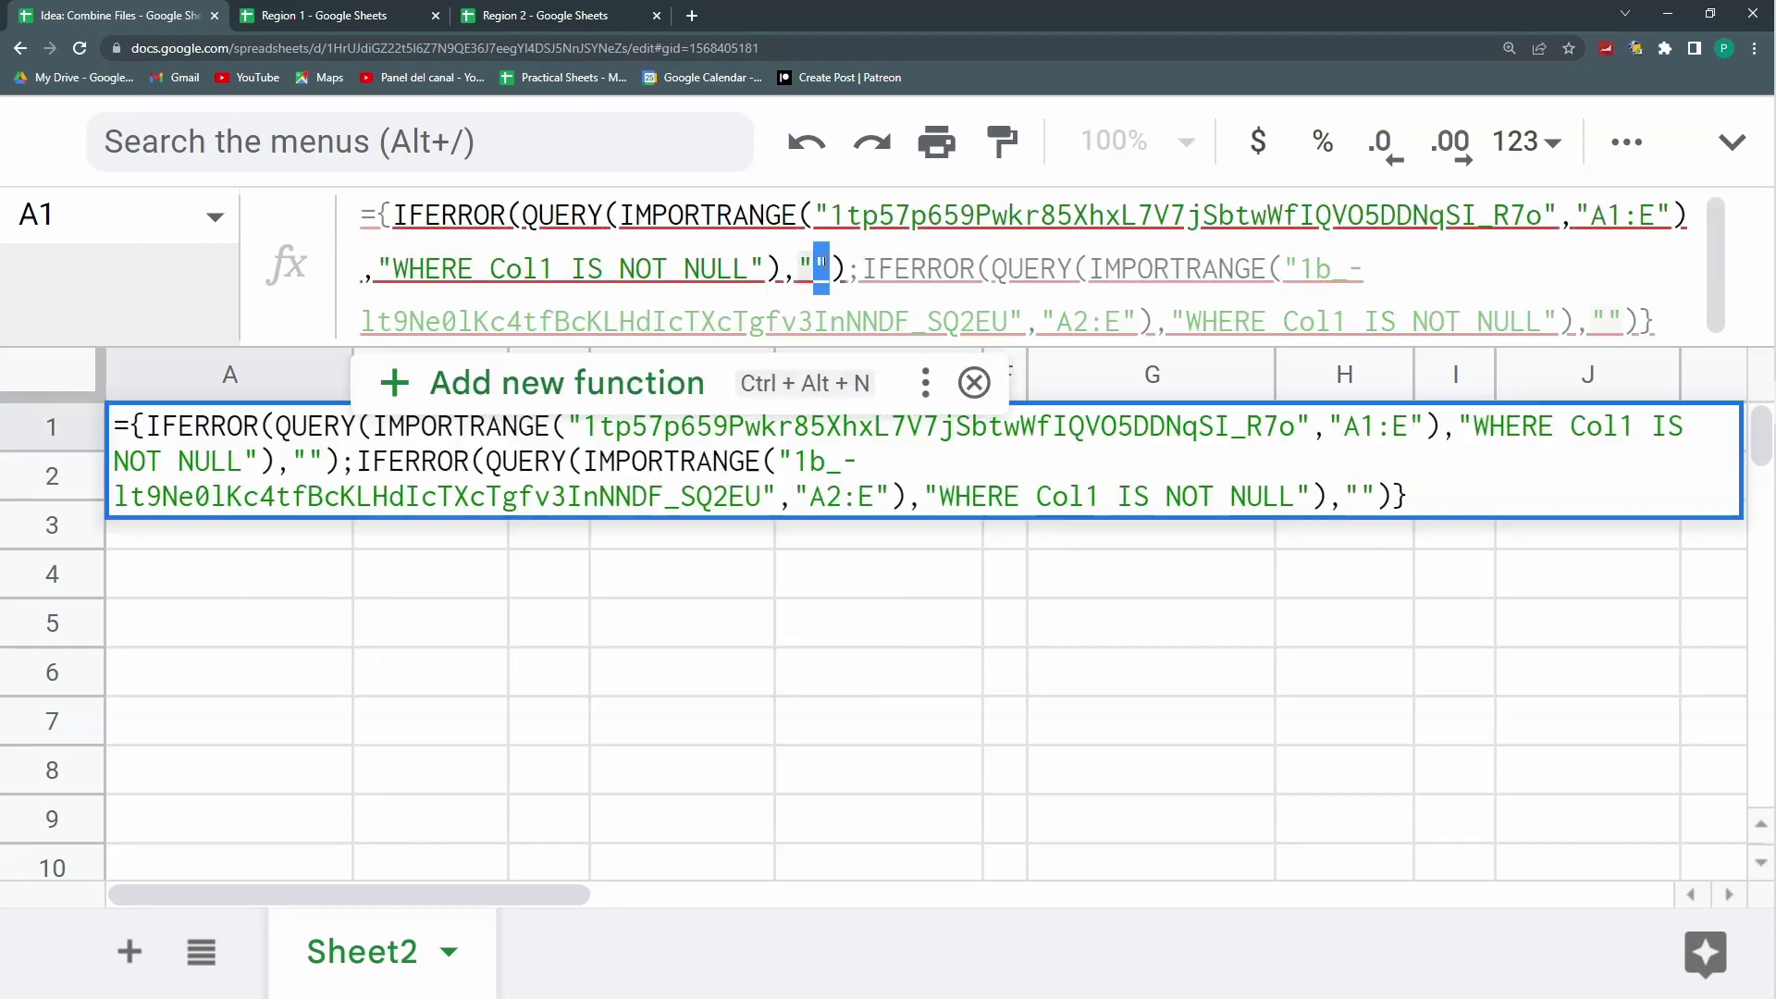
left_click(800, 268)
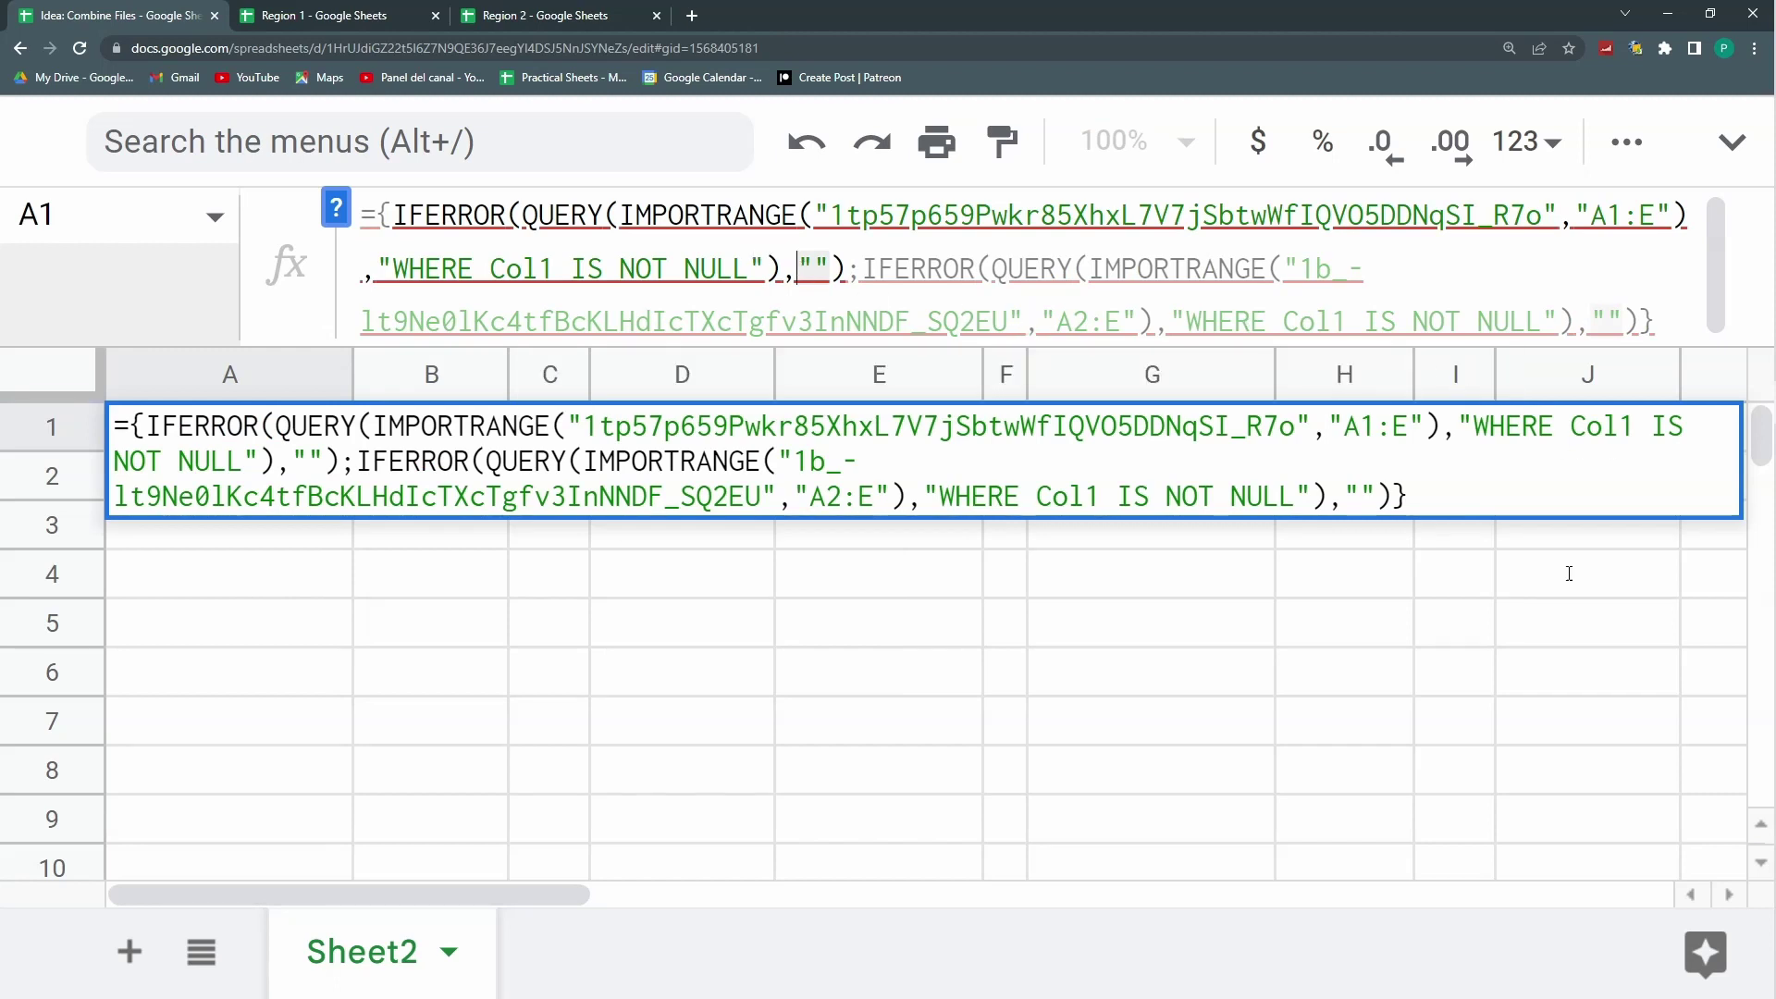
key("Escape")
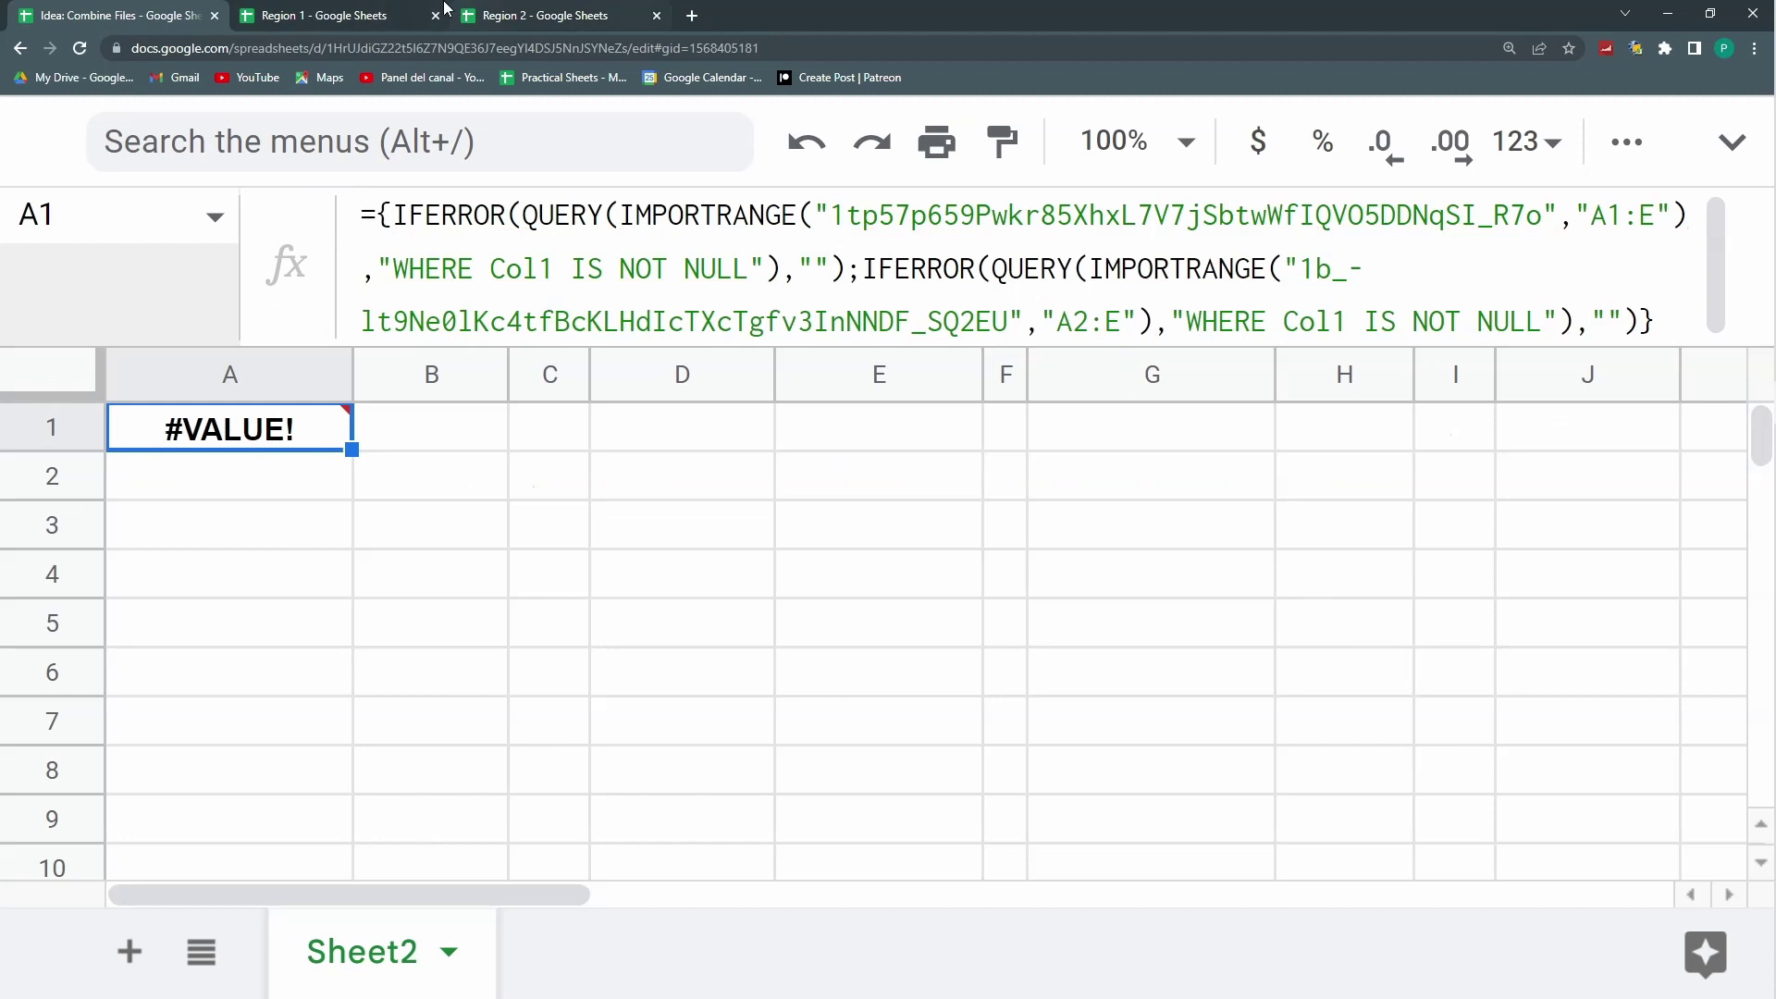
left_click(407, 14)
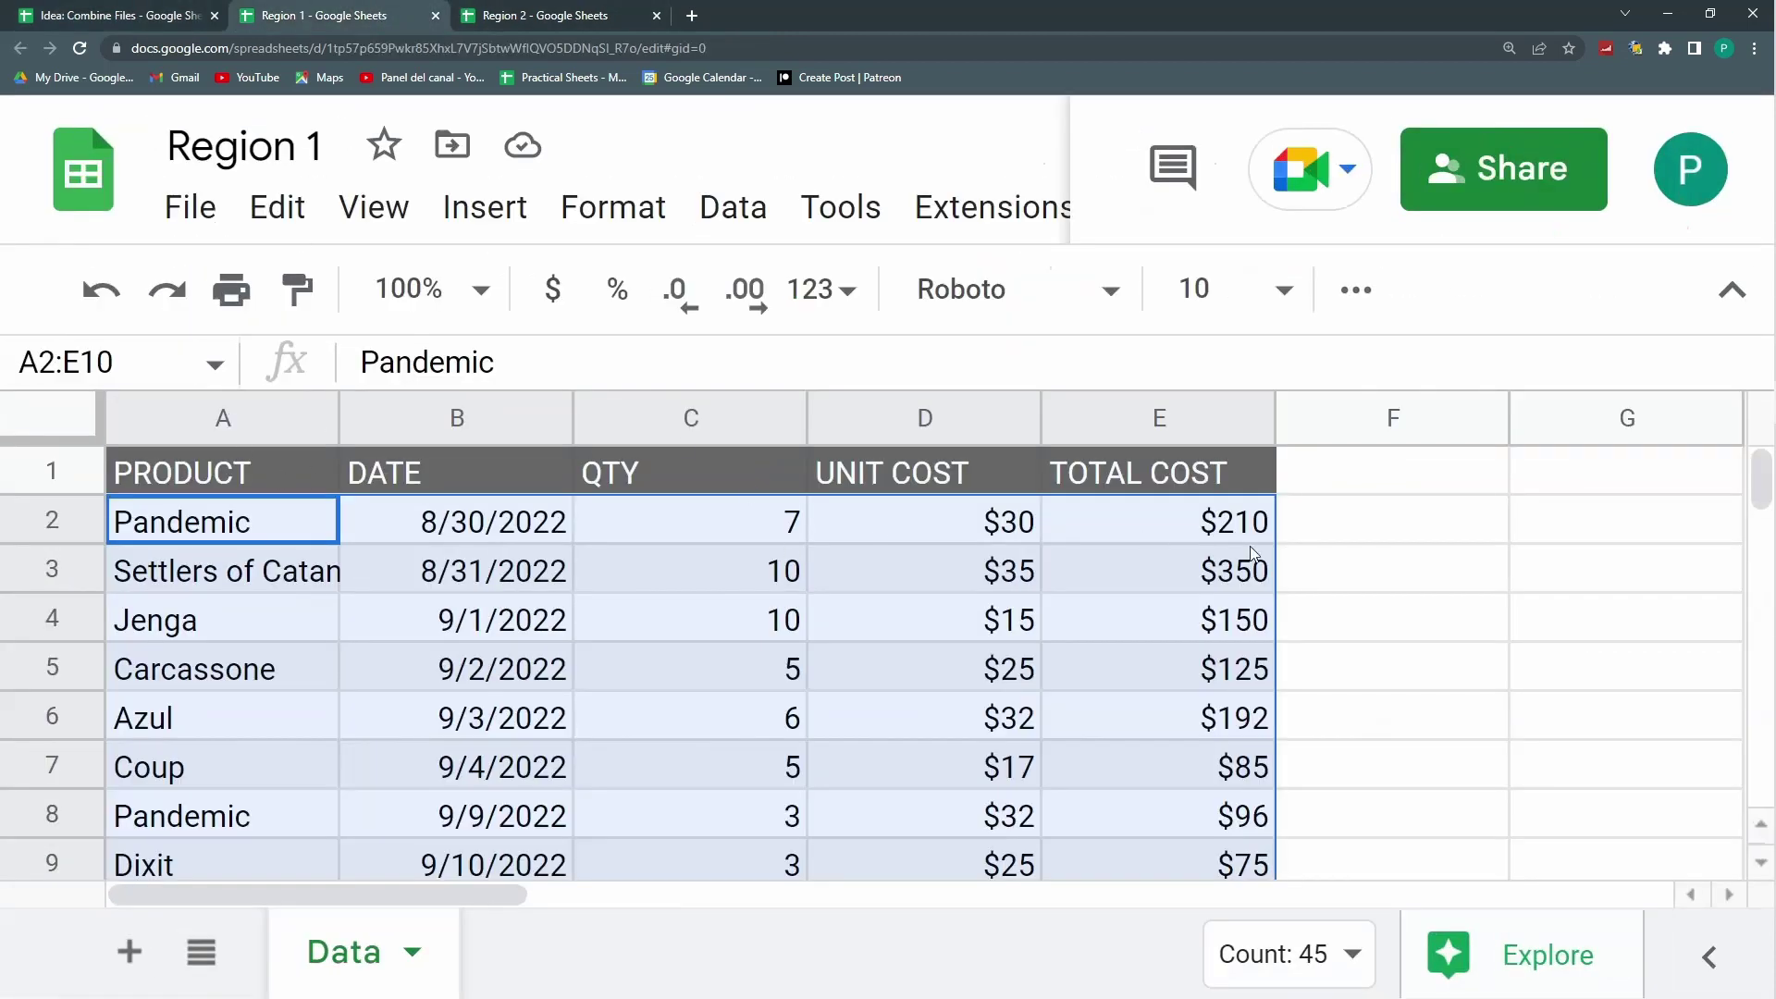
left_click_drag(311, 537, 1194, 518)
left_click(537, 15)
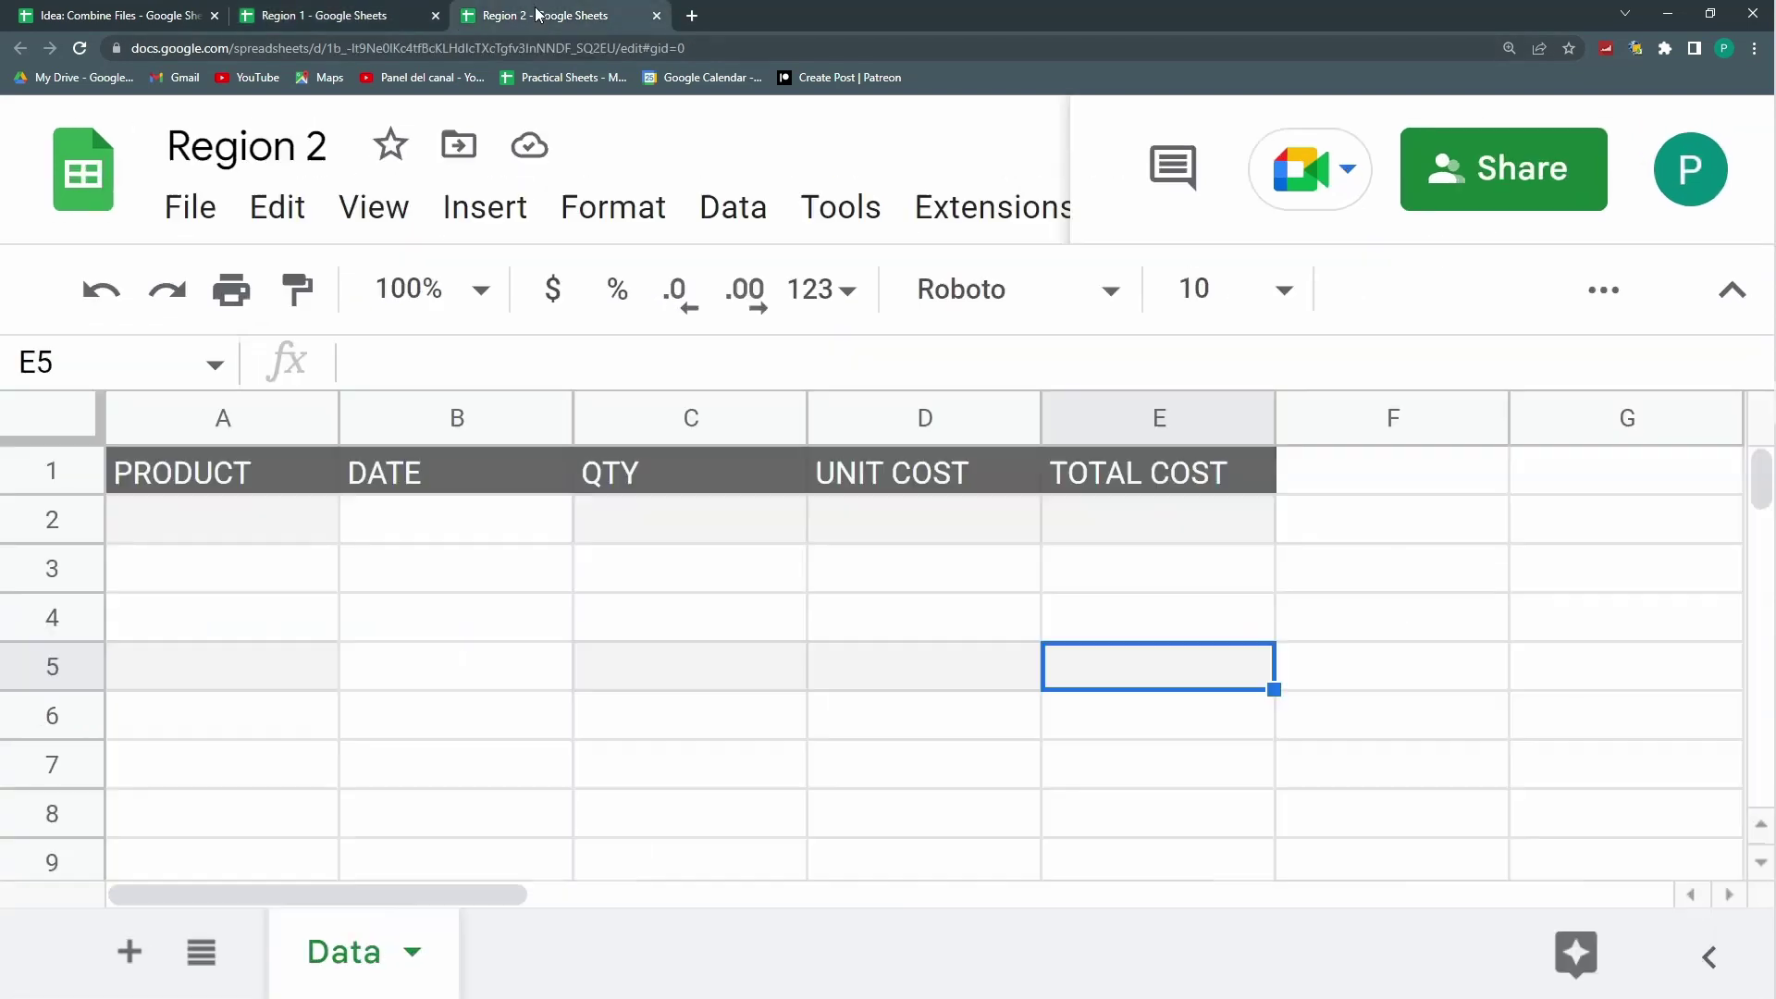
left_click(144, 15)
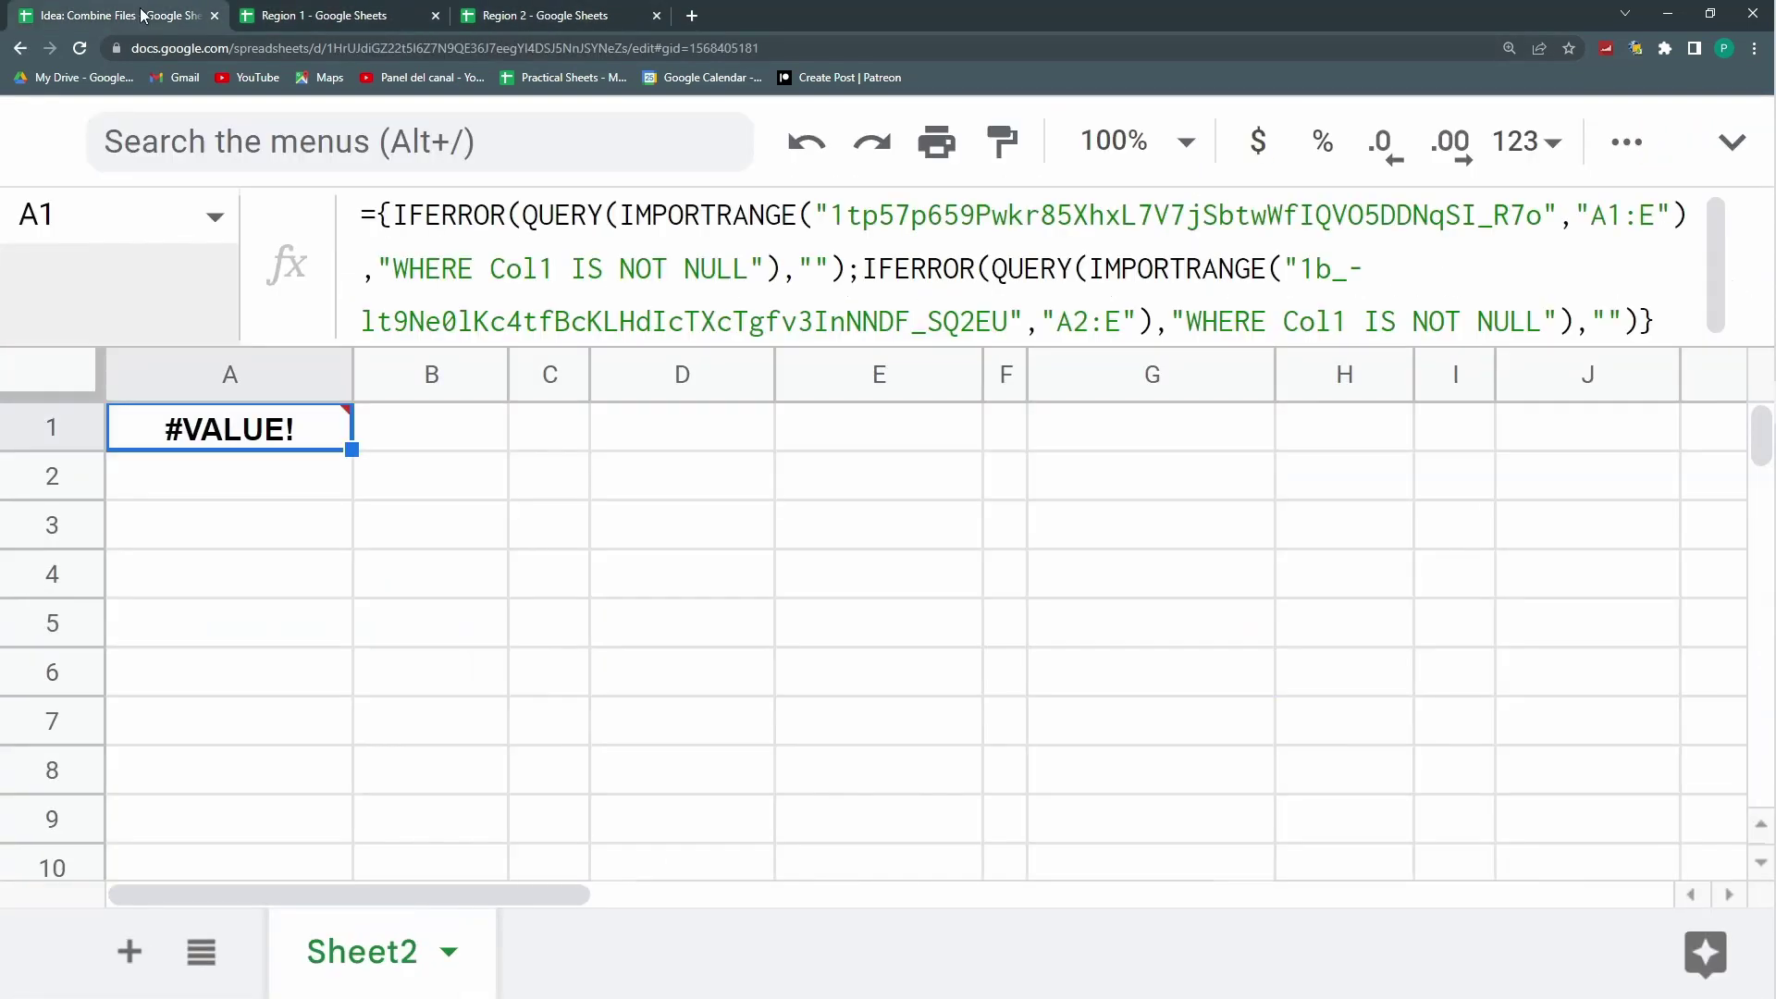
Step: Change the first IFERROR fallback to the five-column array {"","","","",""}
left_click(802, 268)
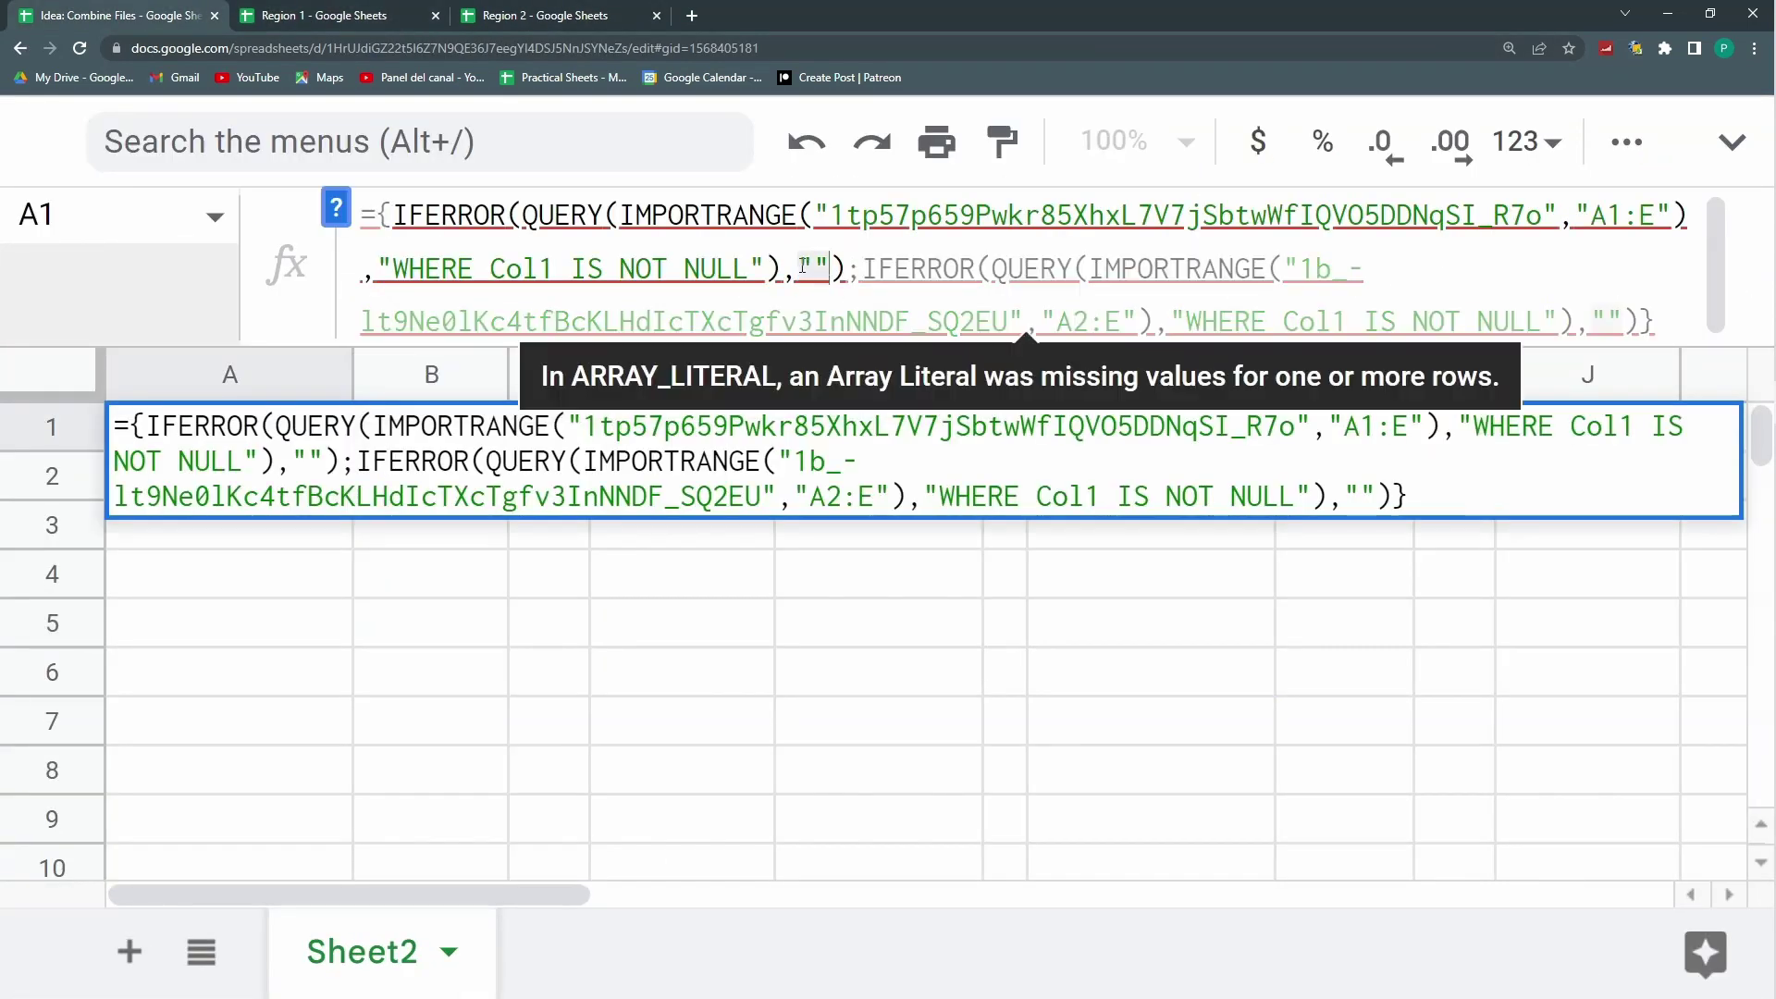
left_click(802, 268)
type("{")
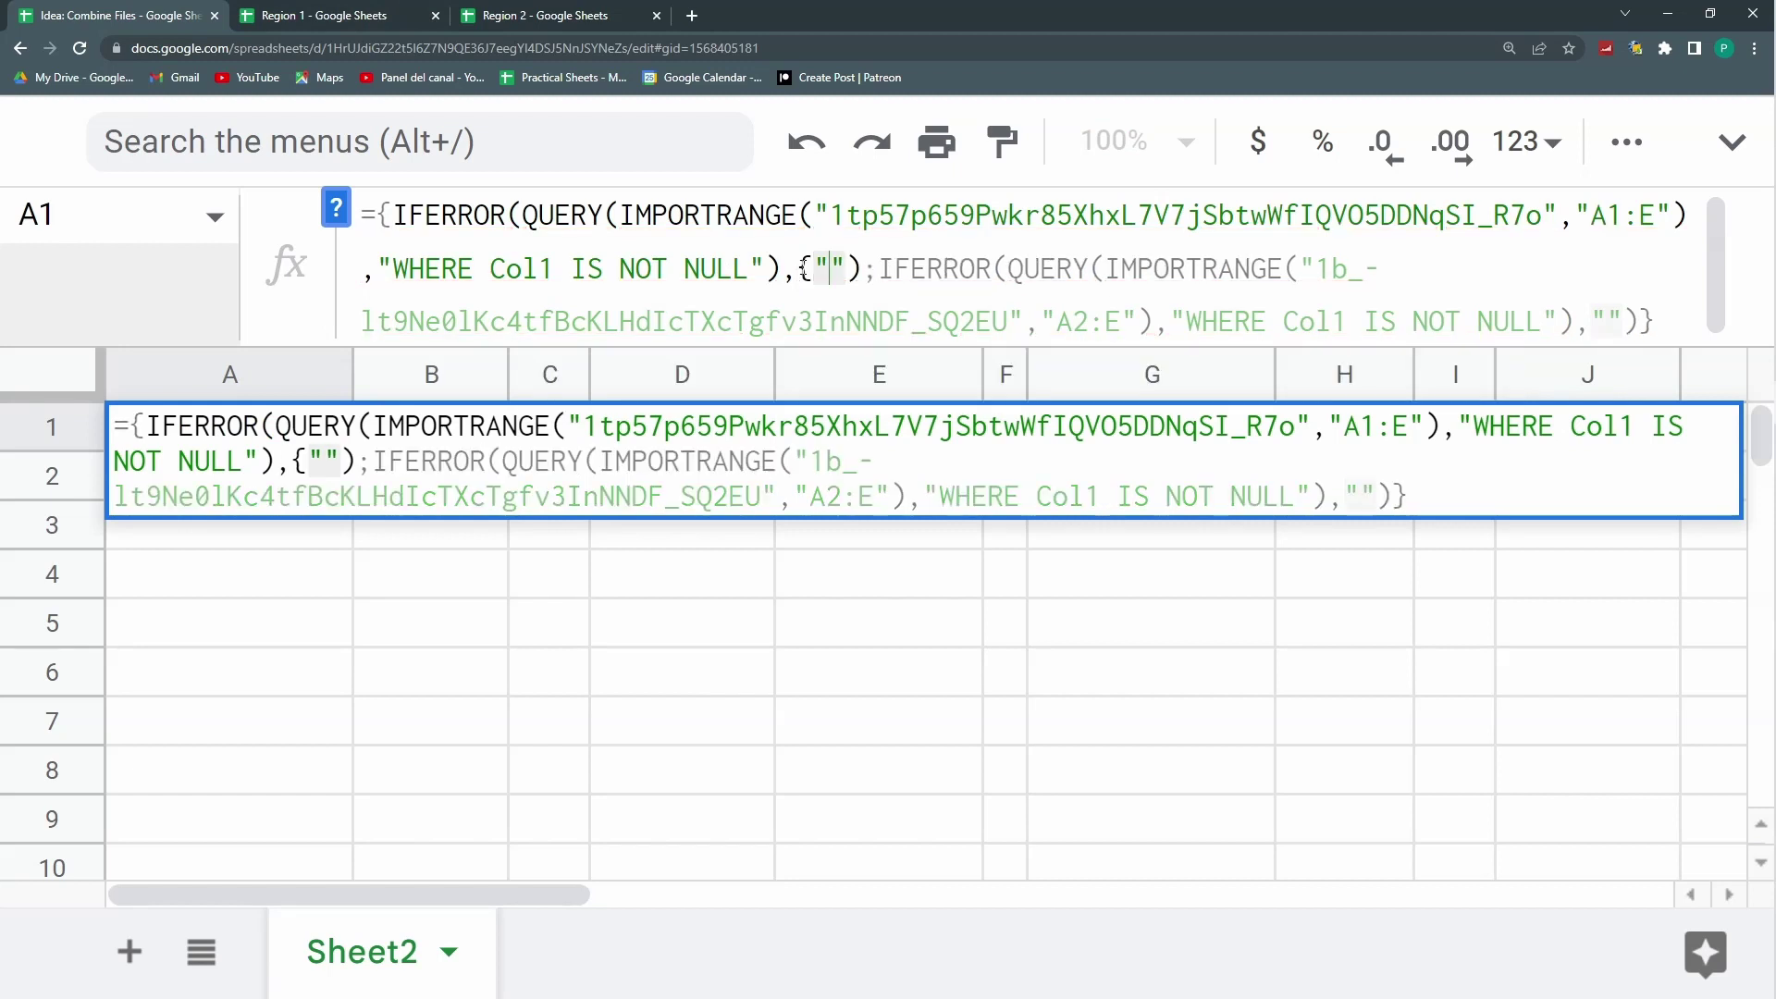
left_click(862, 268)
left_click(846, 268)
type("}")
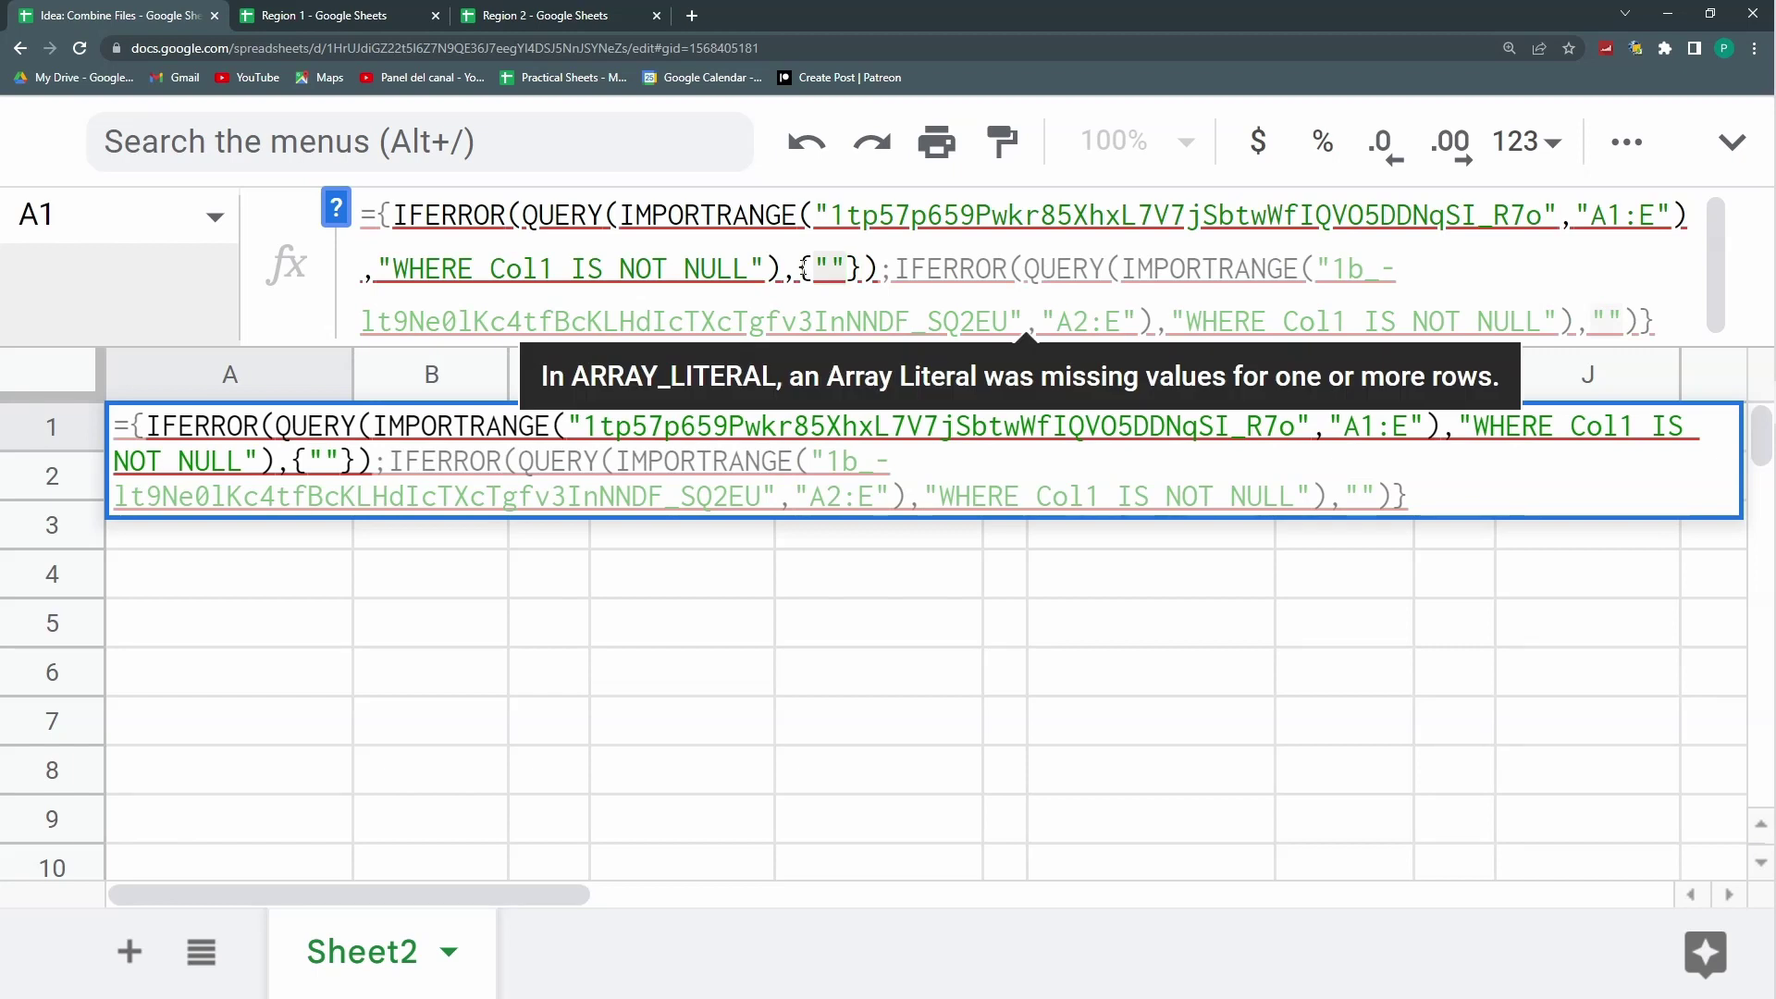
type(",\"\"")
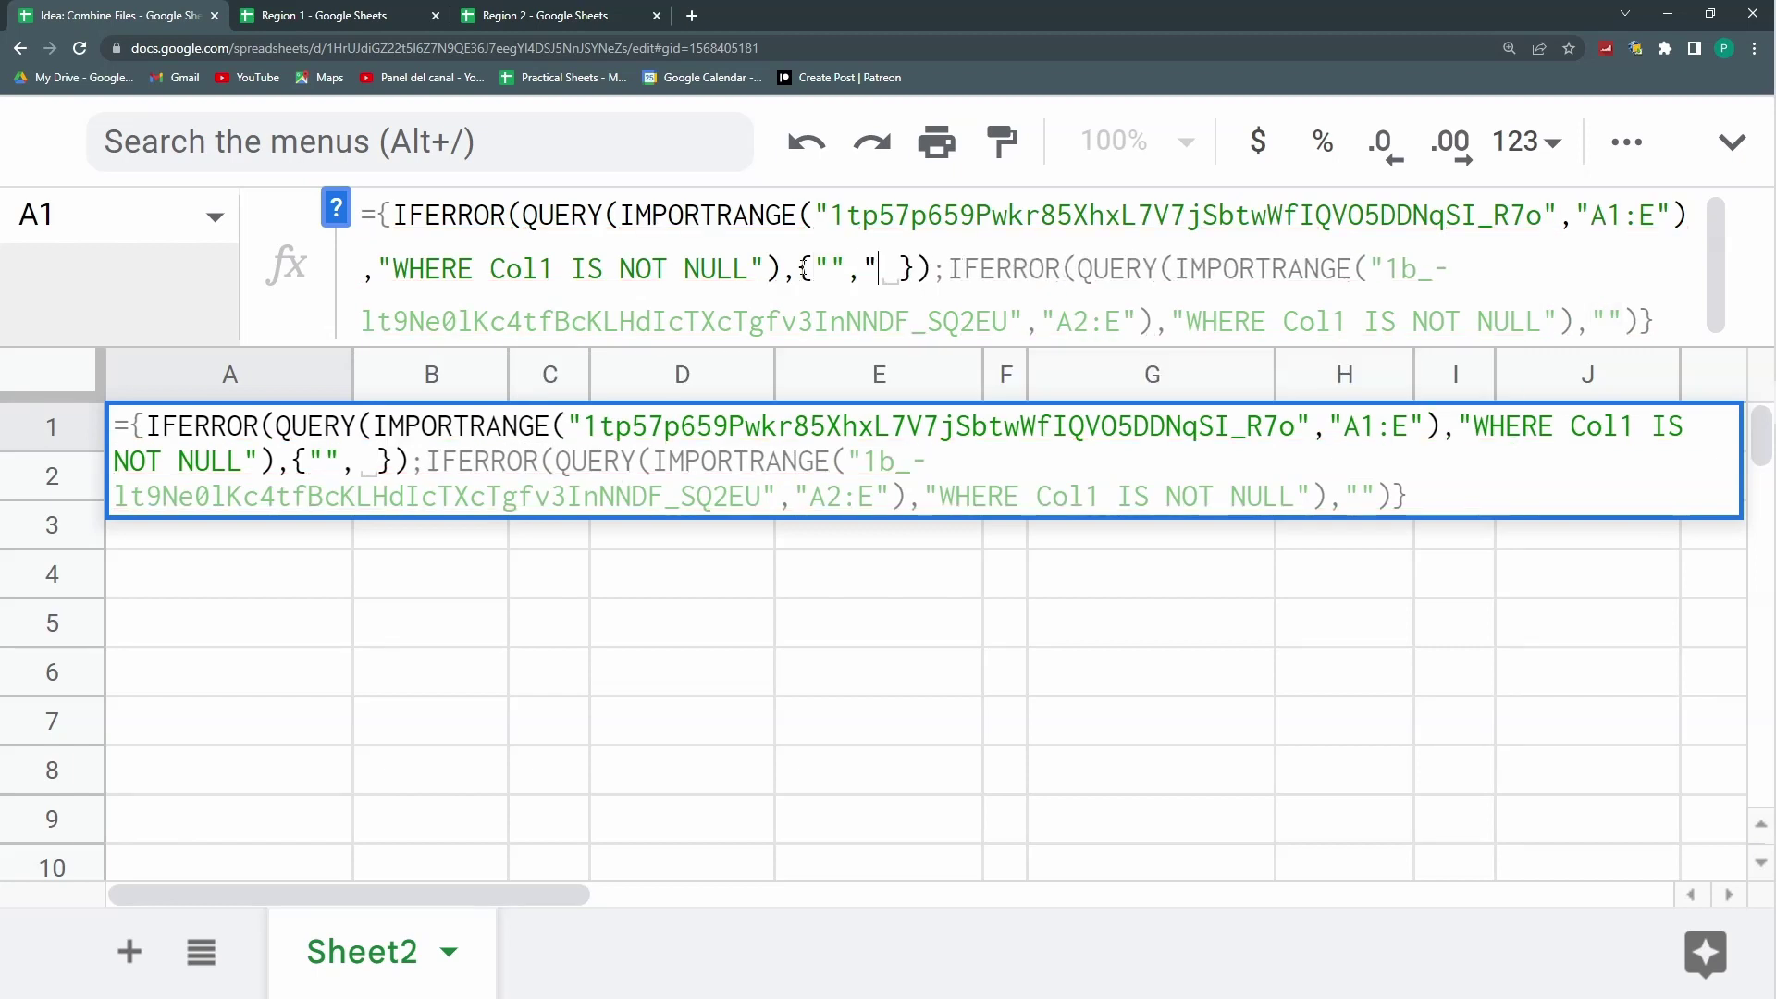
type(",\"\",")
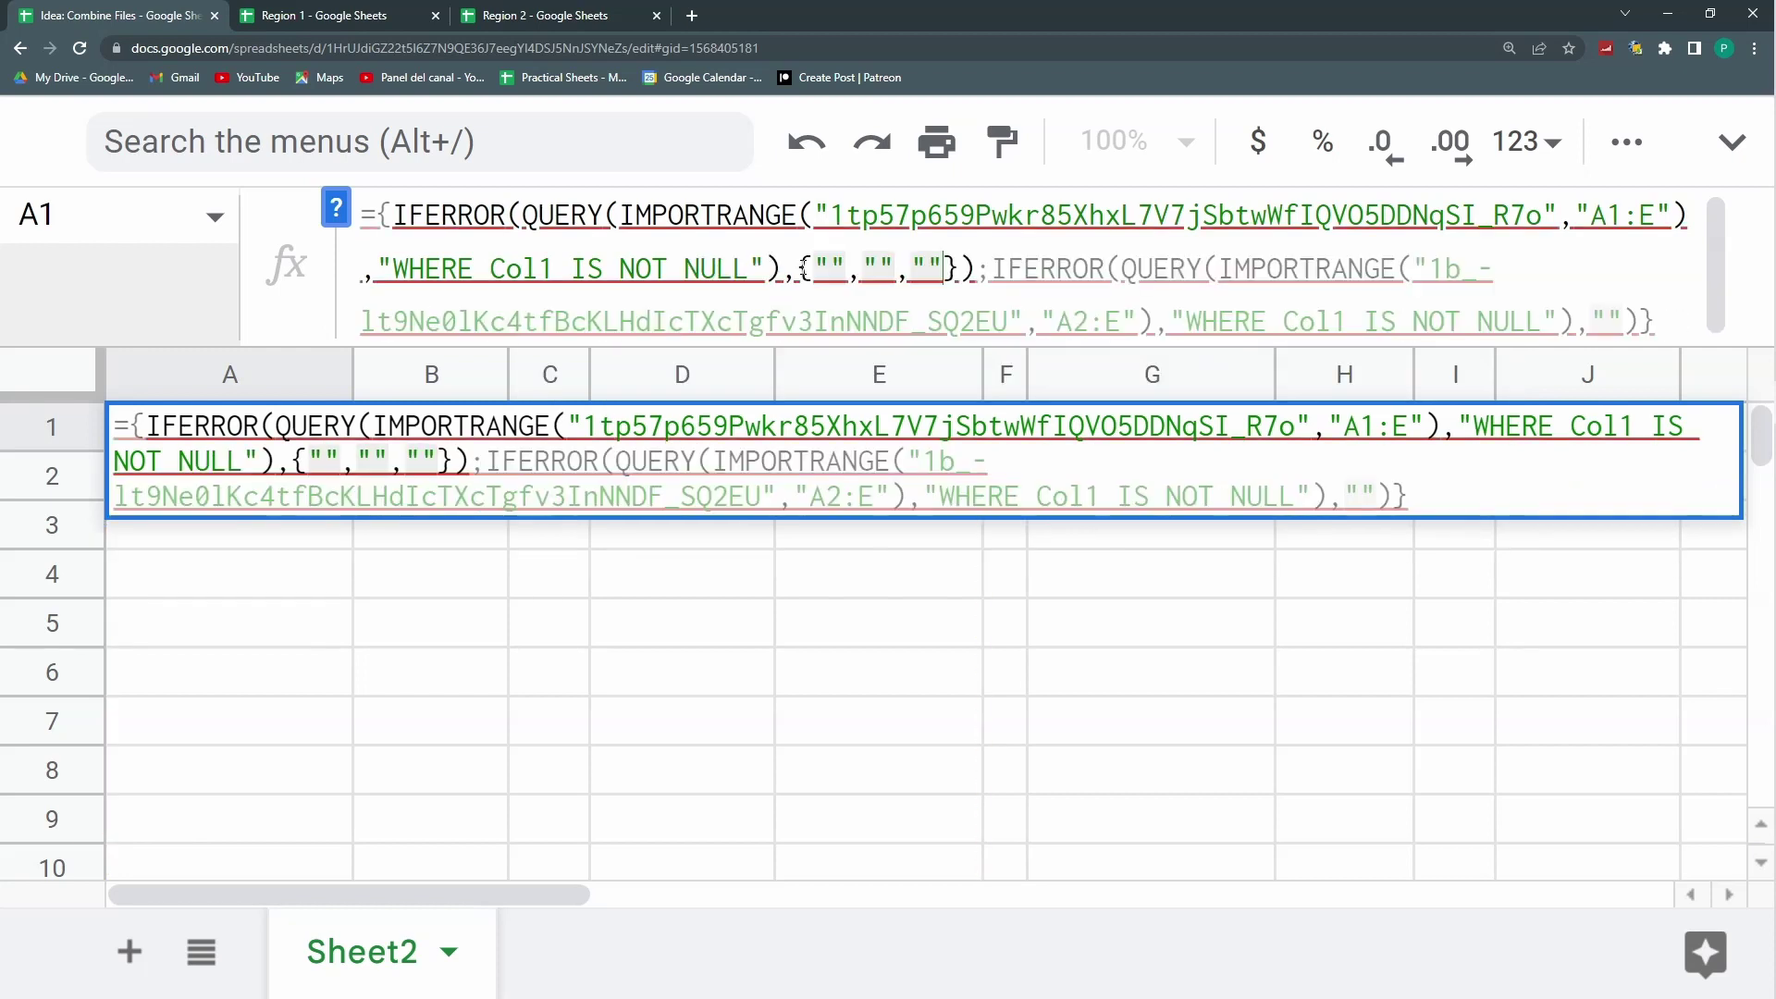
type("\"\",\"\",")
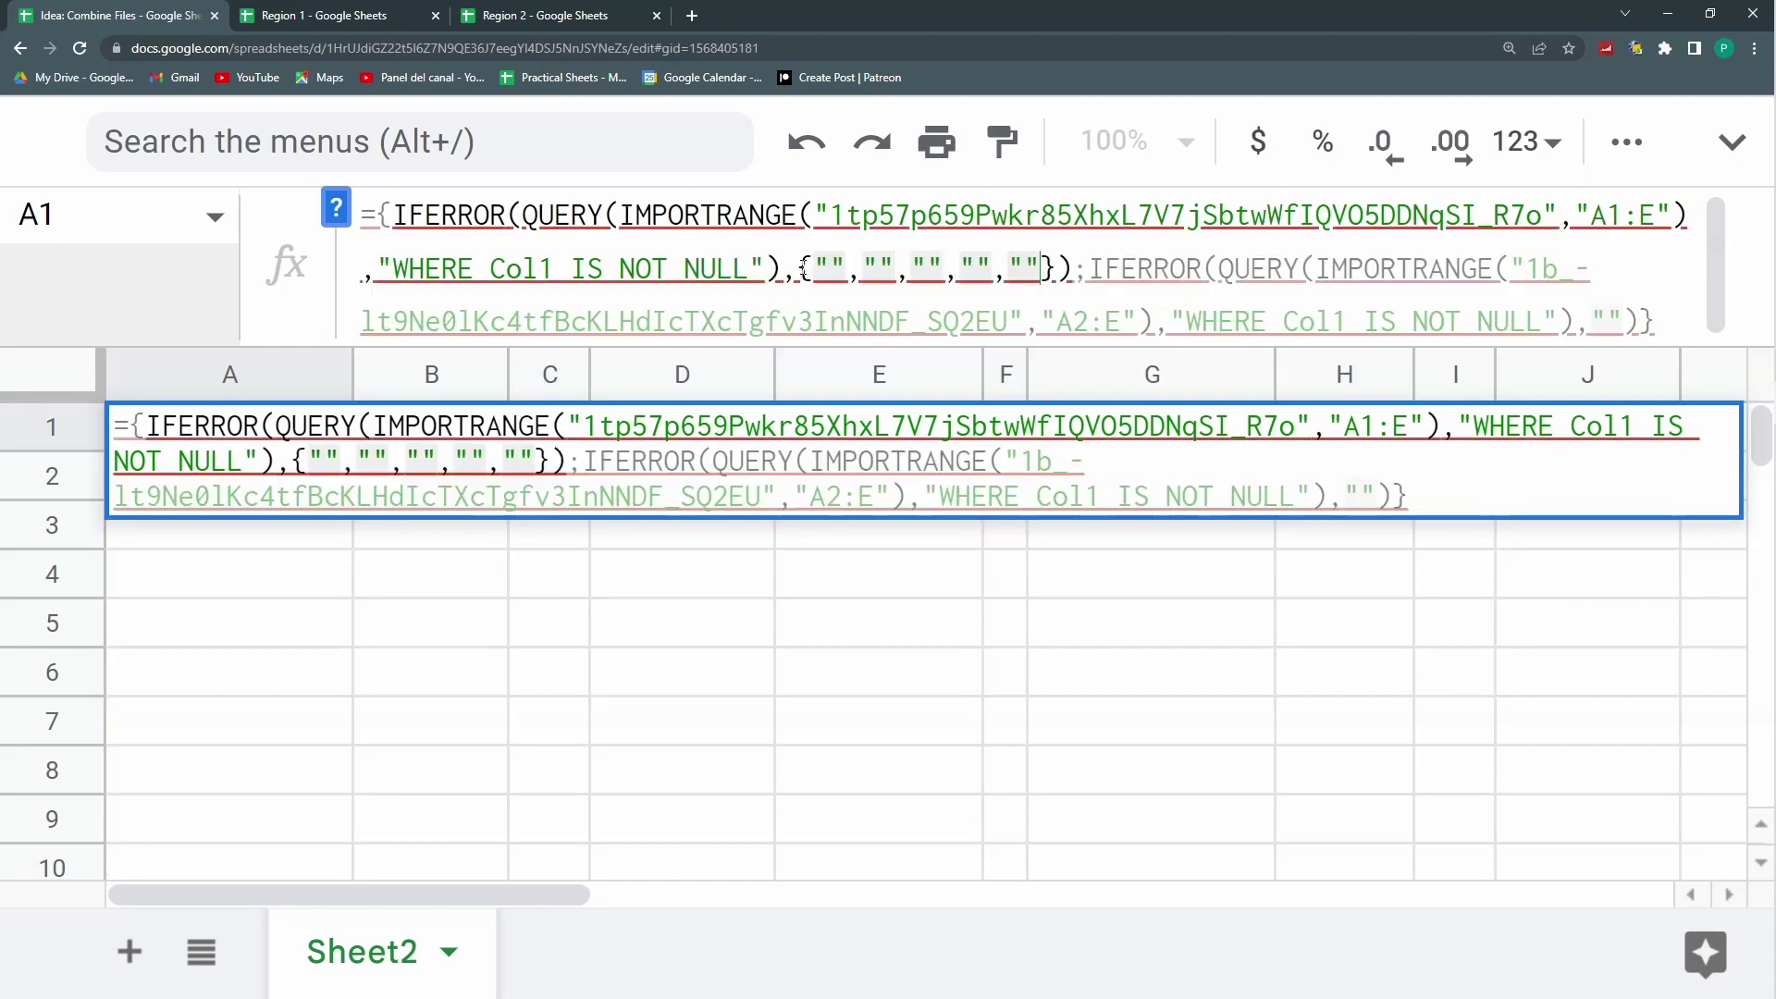
key("Return")
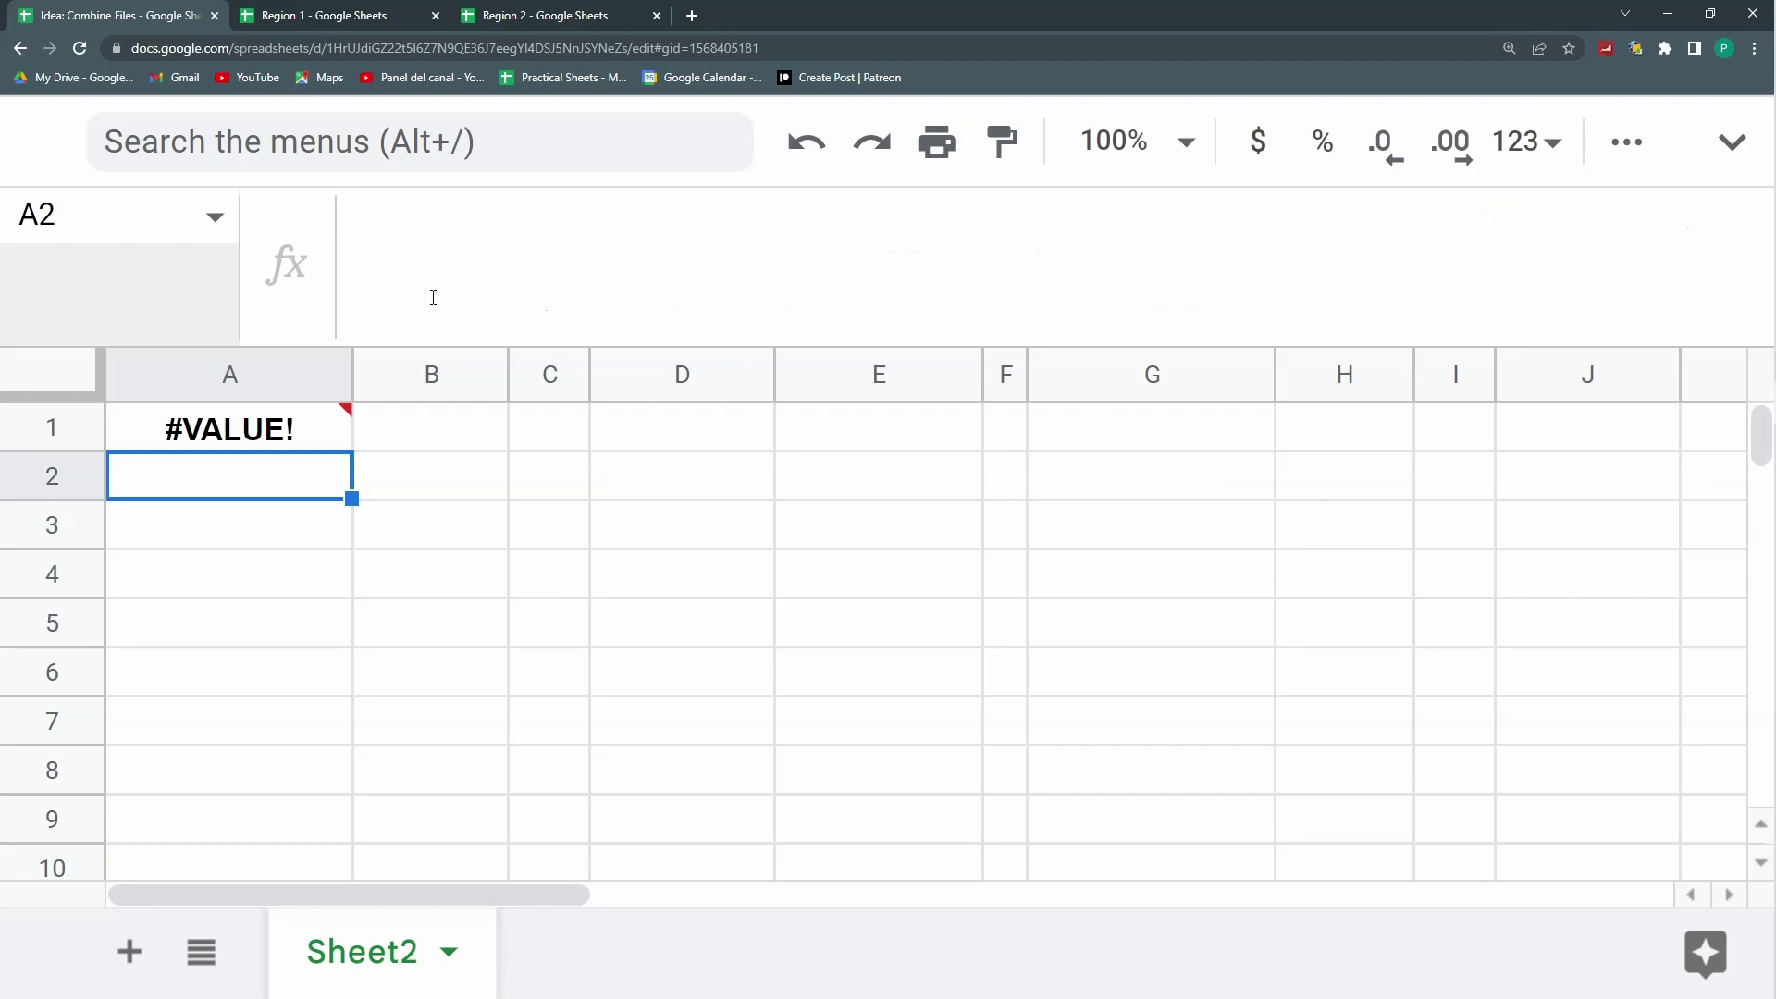
left_click(314, 426)
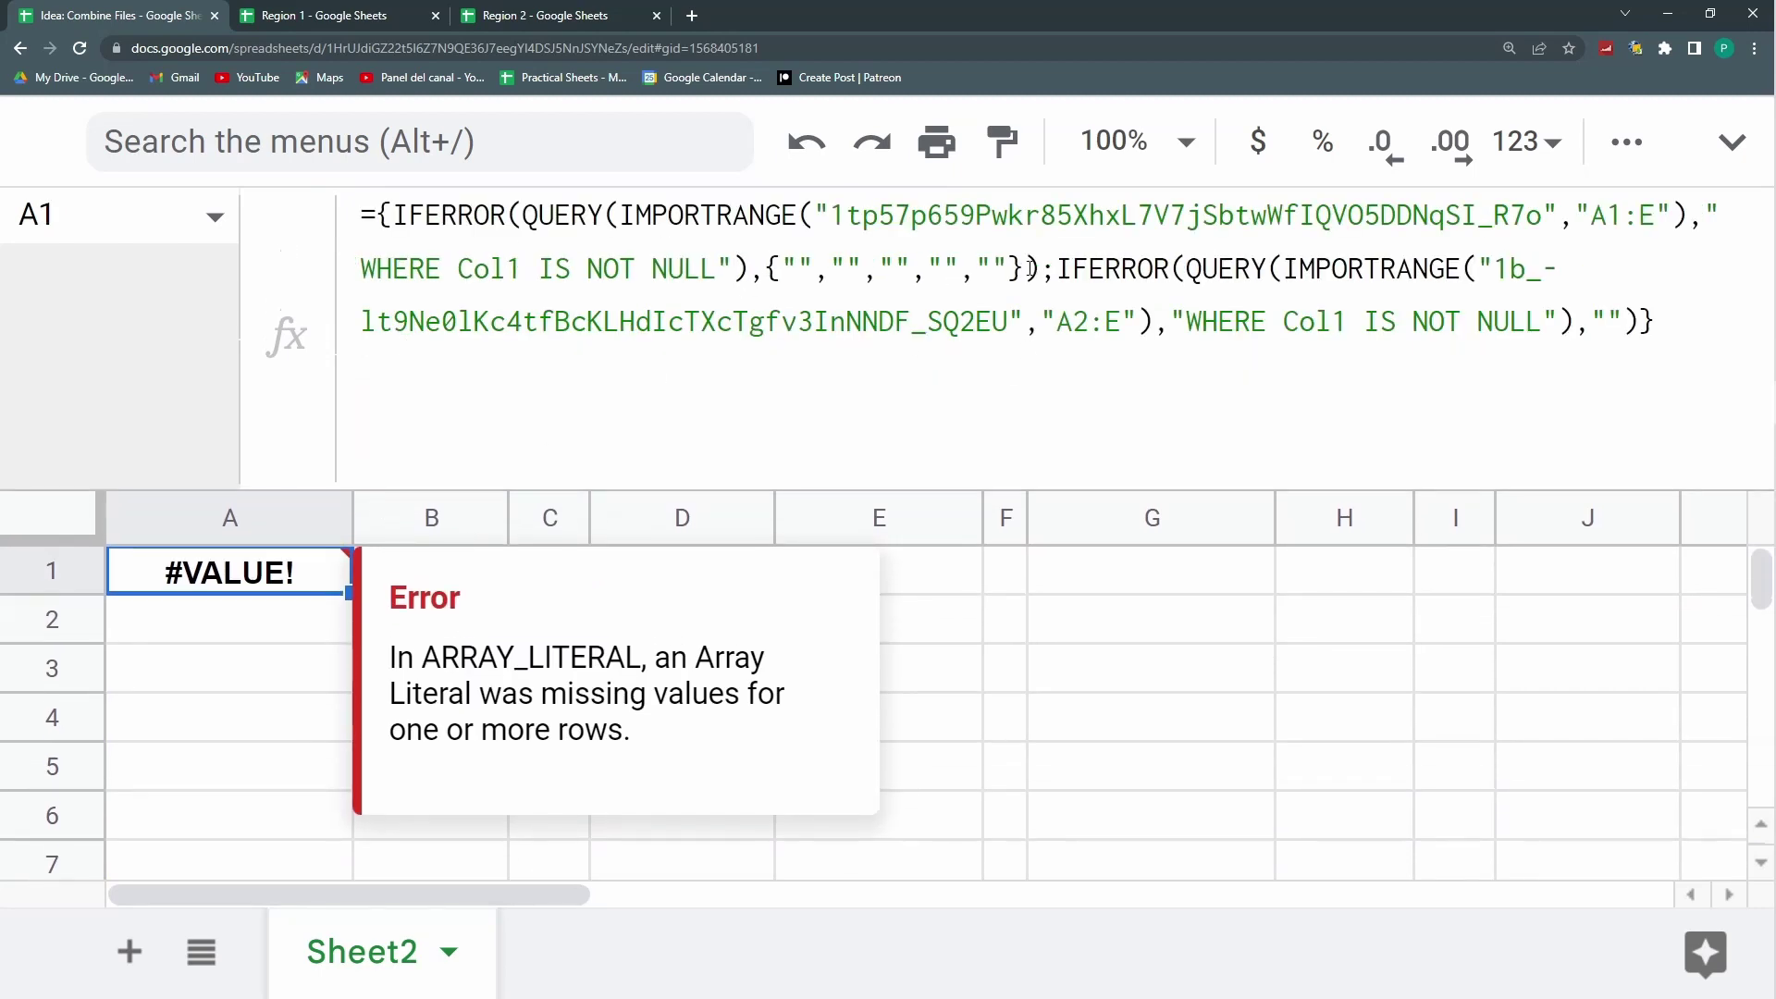
Step: Copy the five-column {"","","","",""} fallback over the second IFERROR's "" and commit
left_click_drag(1029, 269, 766, 268)
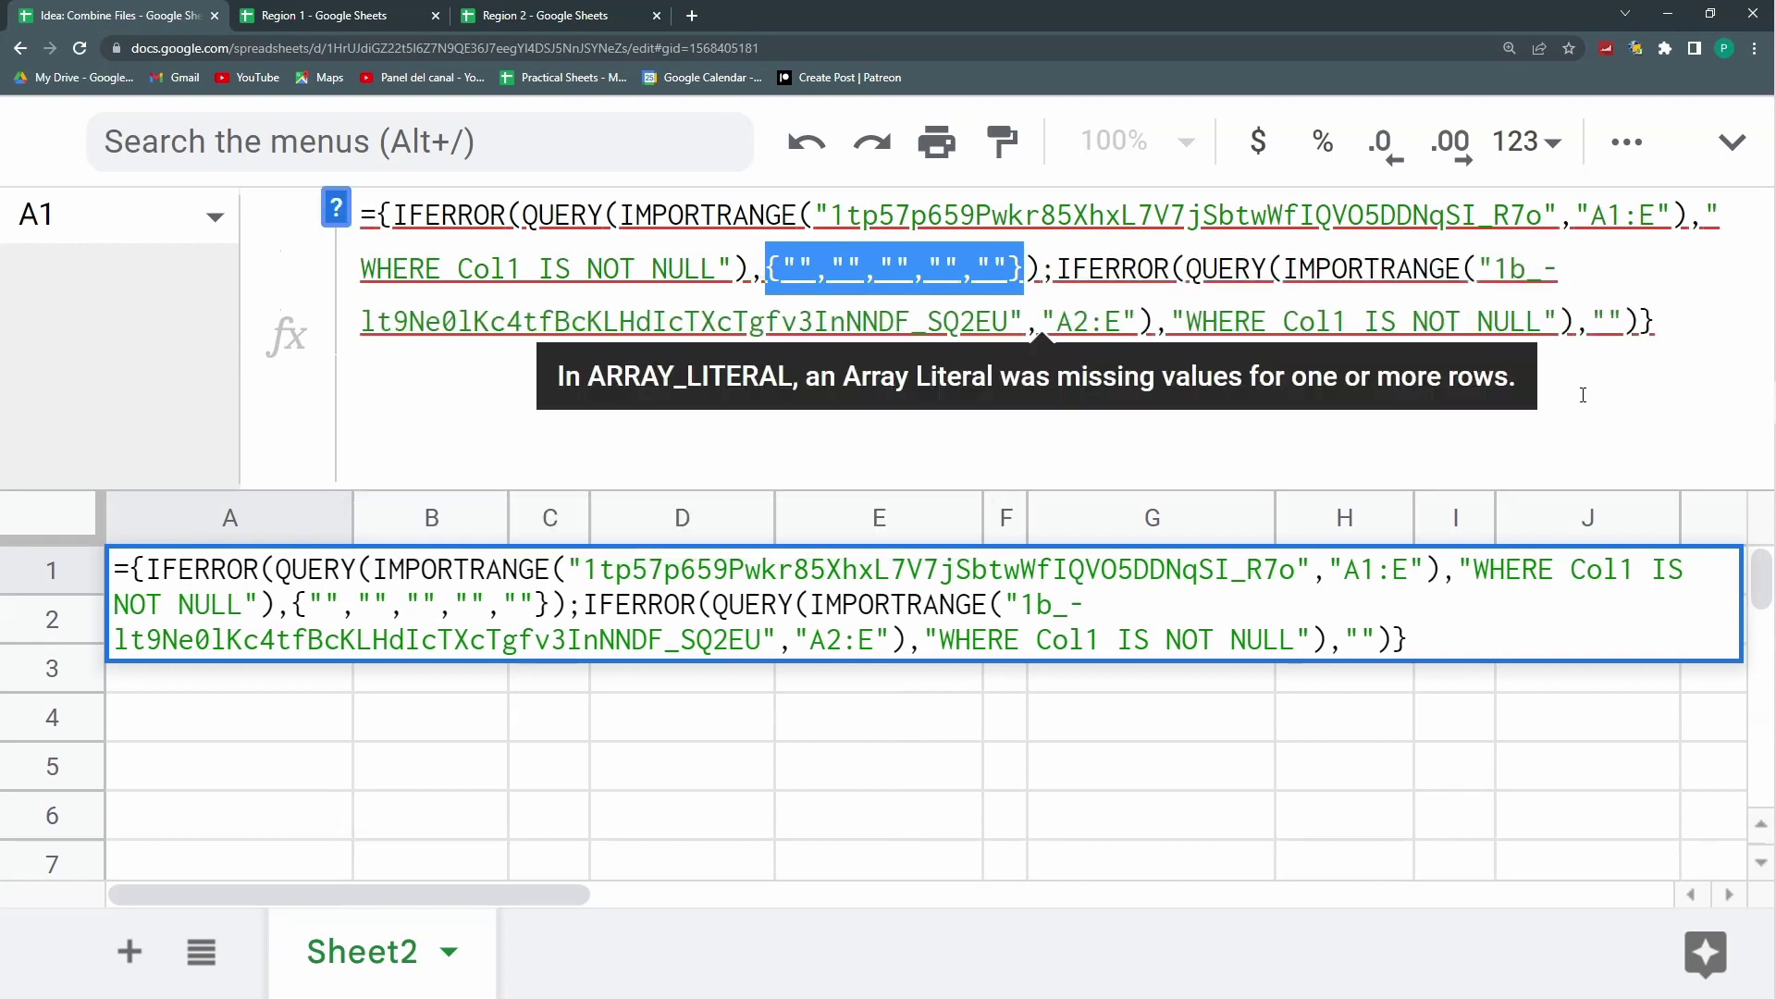
key("ctrl+c")
left_click_drag(1628, 319, 1591, 319)
key("ctrl+v")
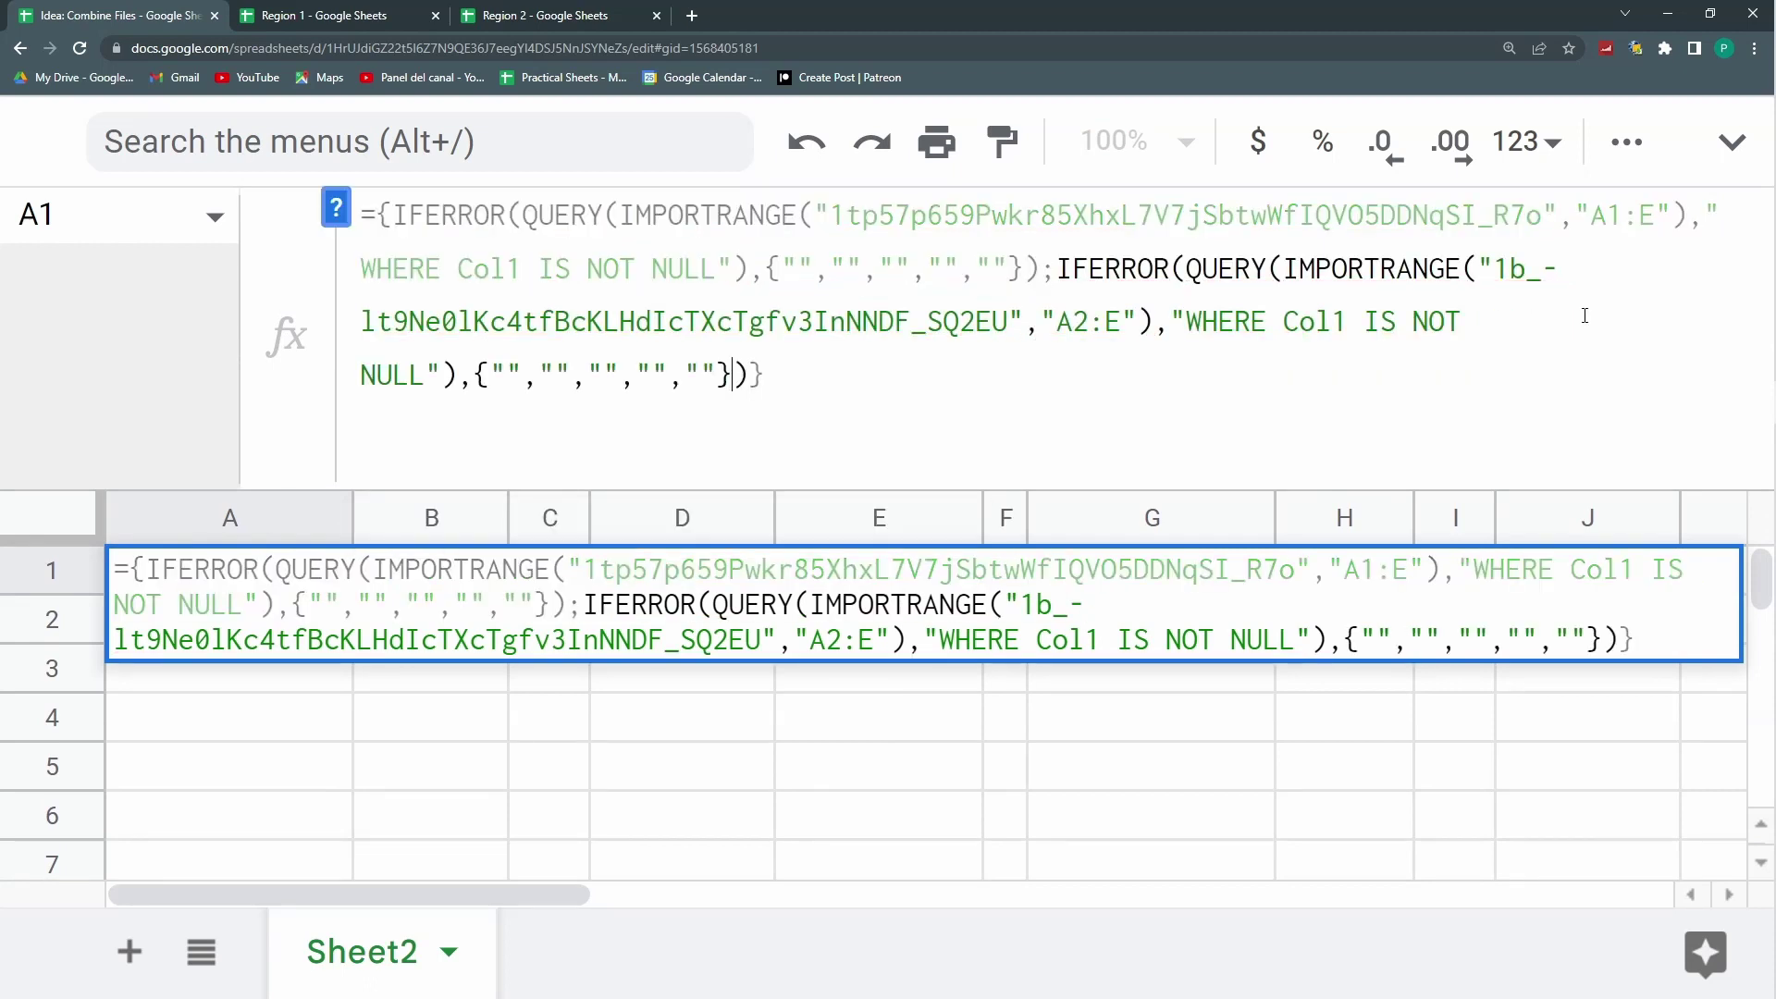
key("Return")
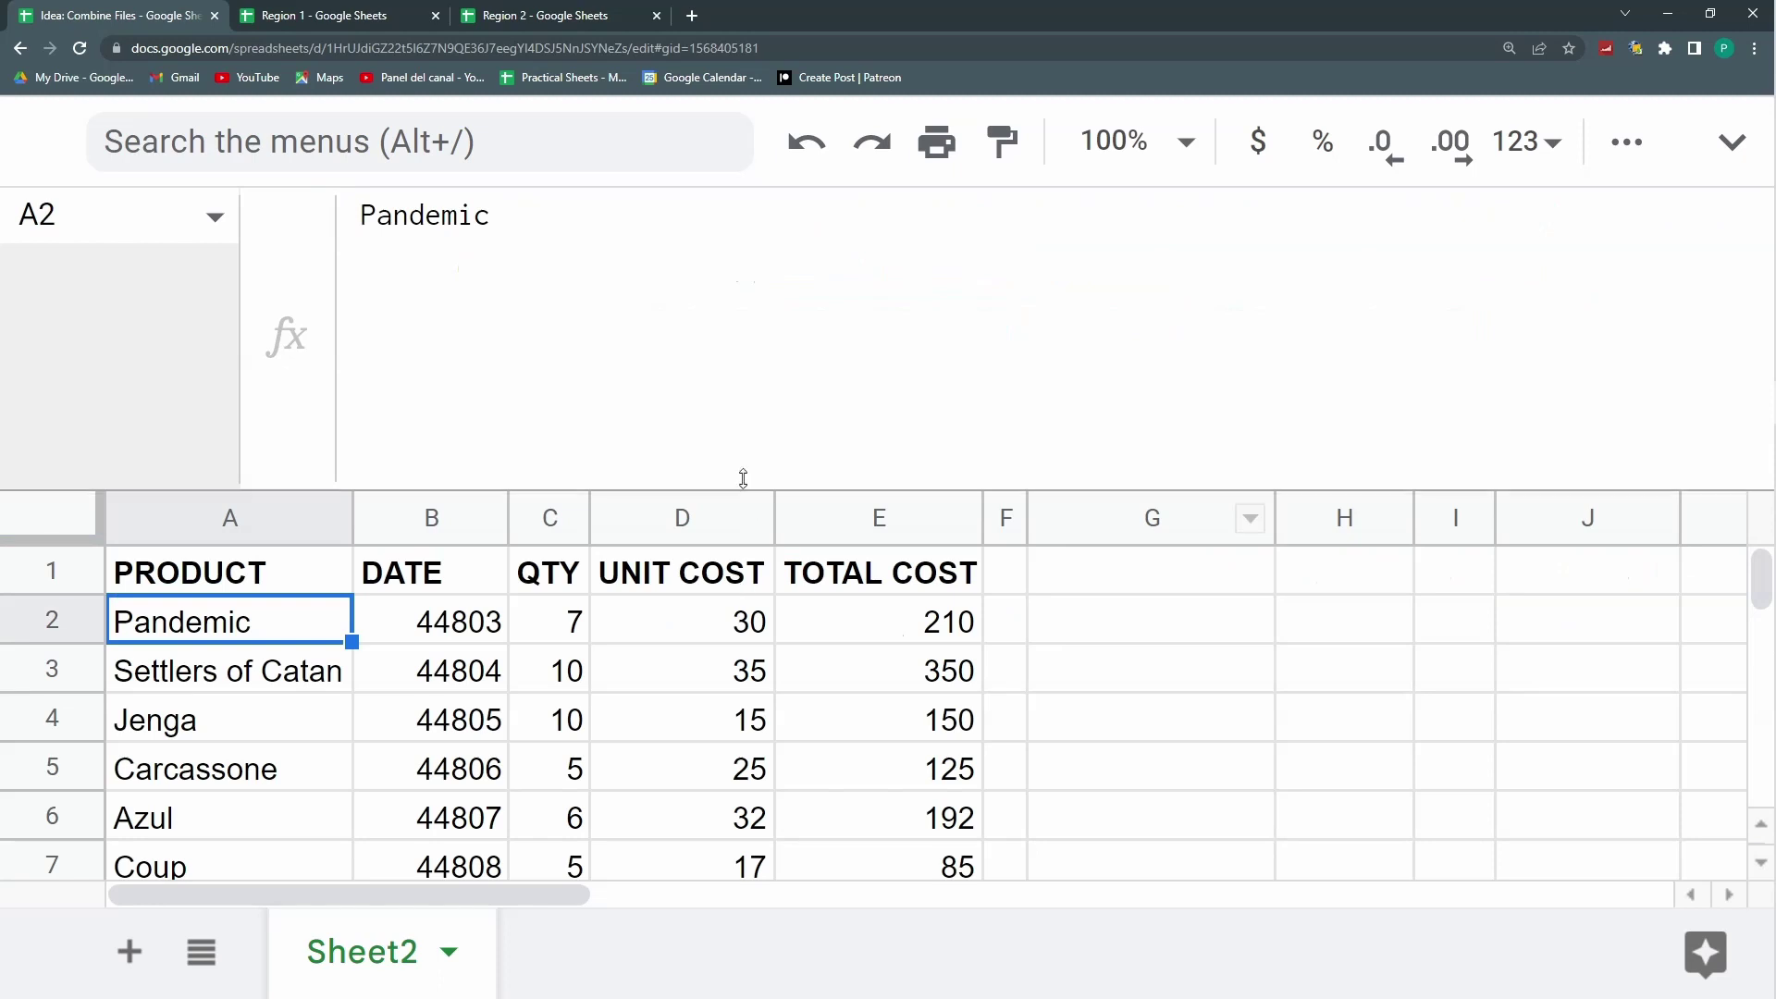
left_click_drag(720, 484, 289, 314)
left_click(289, 319)
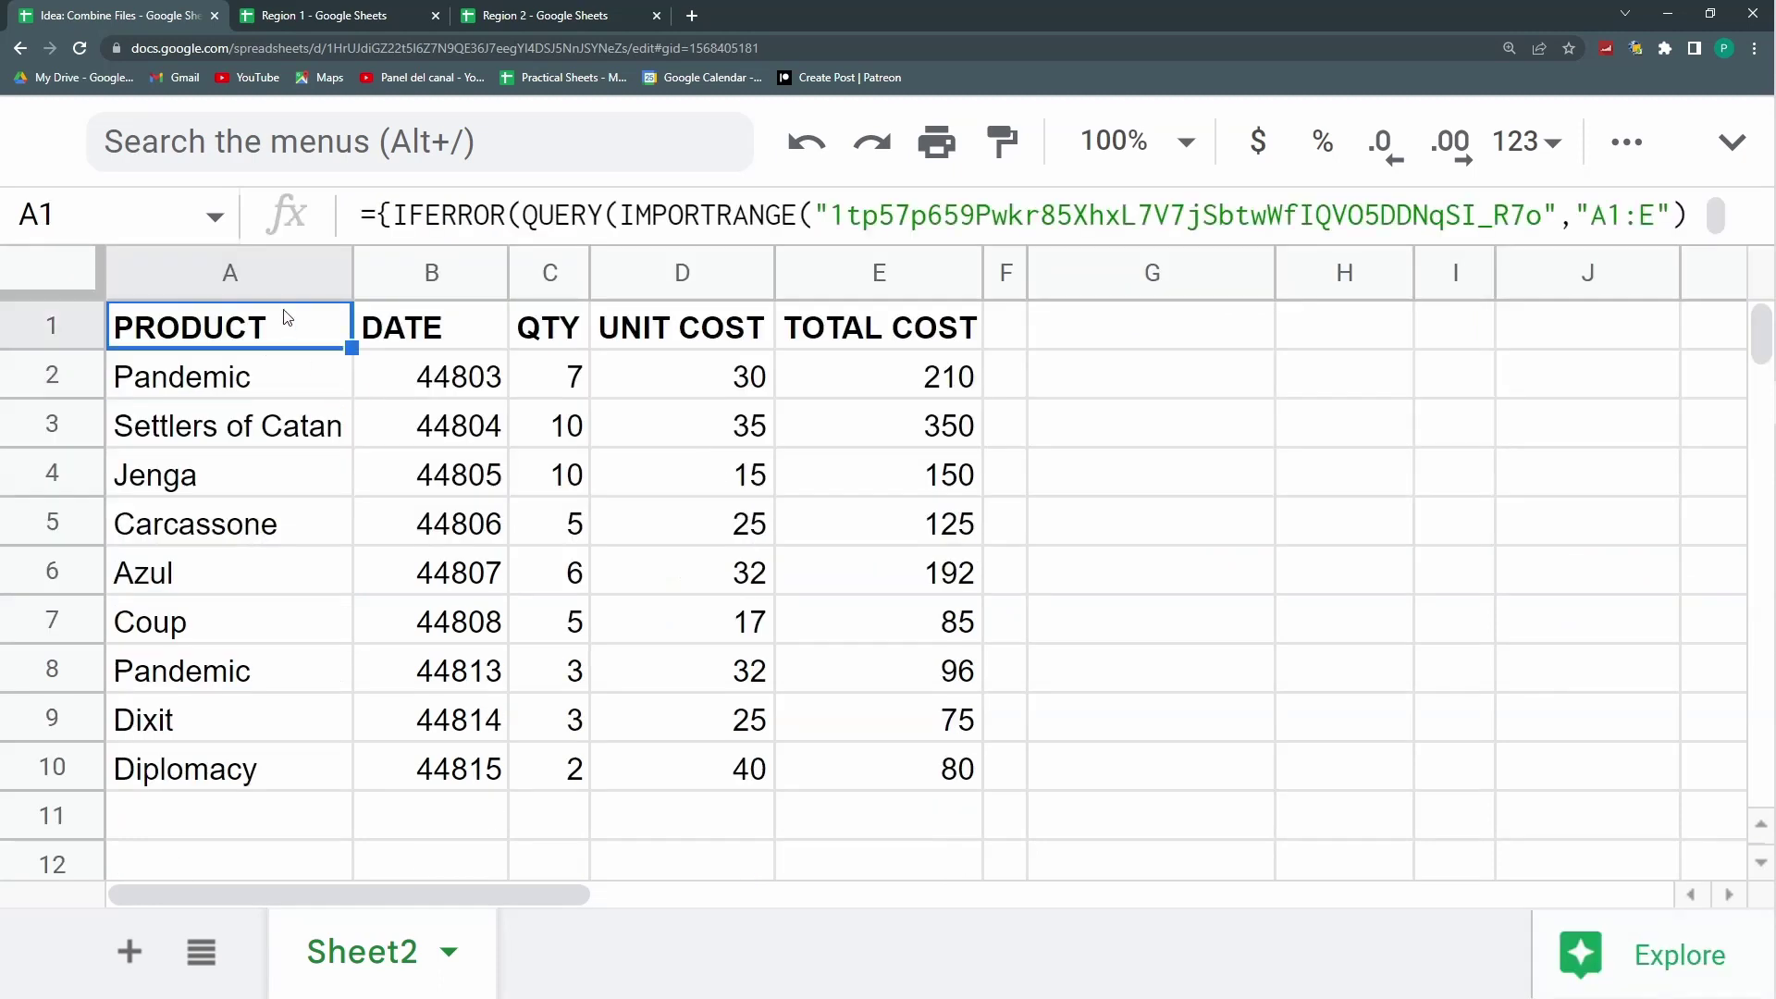
left_click_drag(1133, 245, 1149, 361)
left_click_drag(1061, 268, 798, 258)
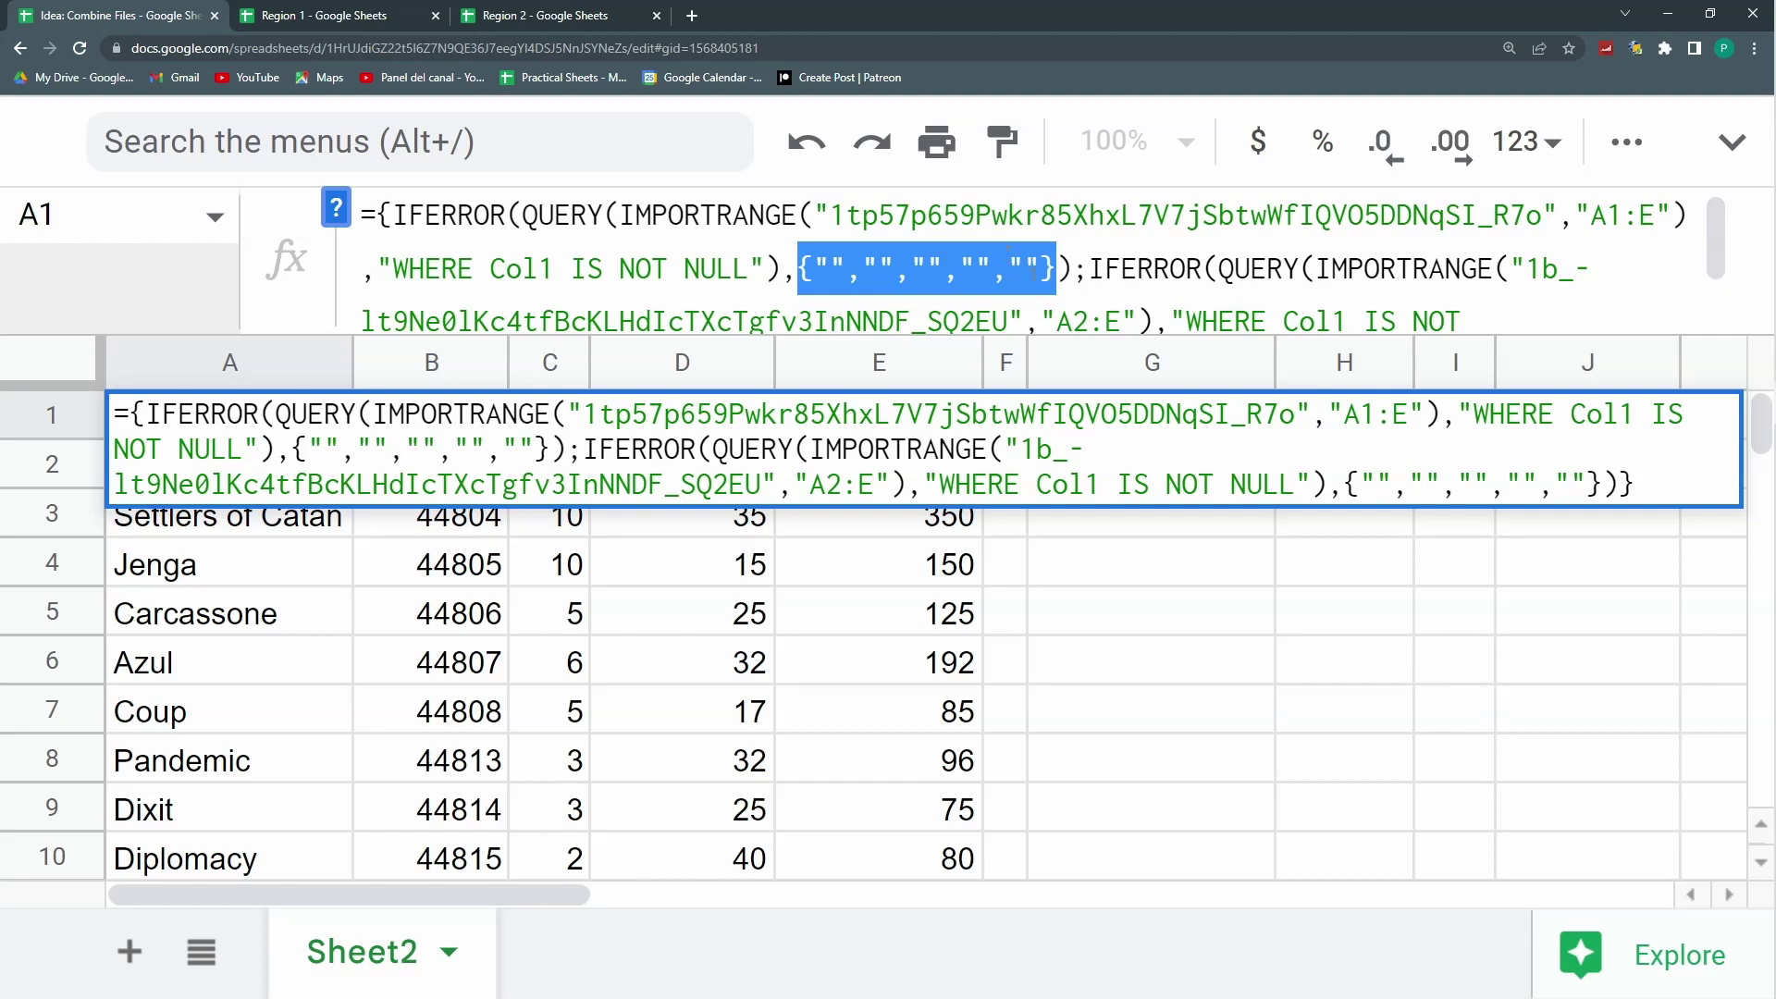
key("Return")
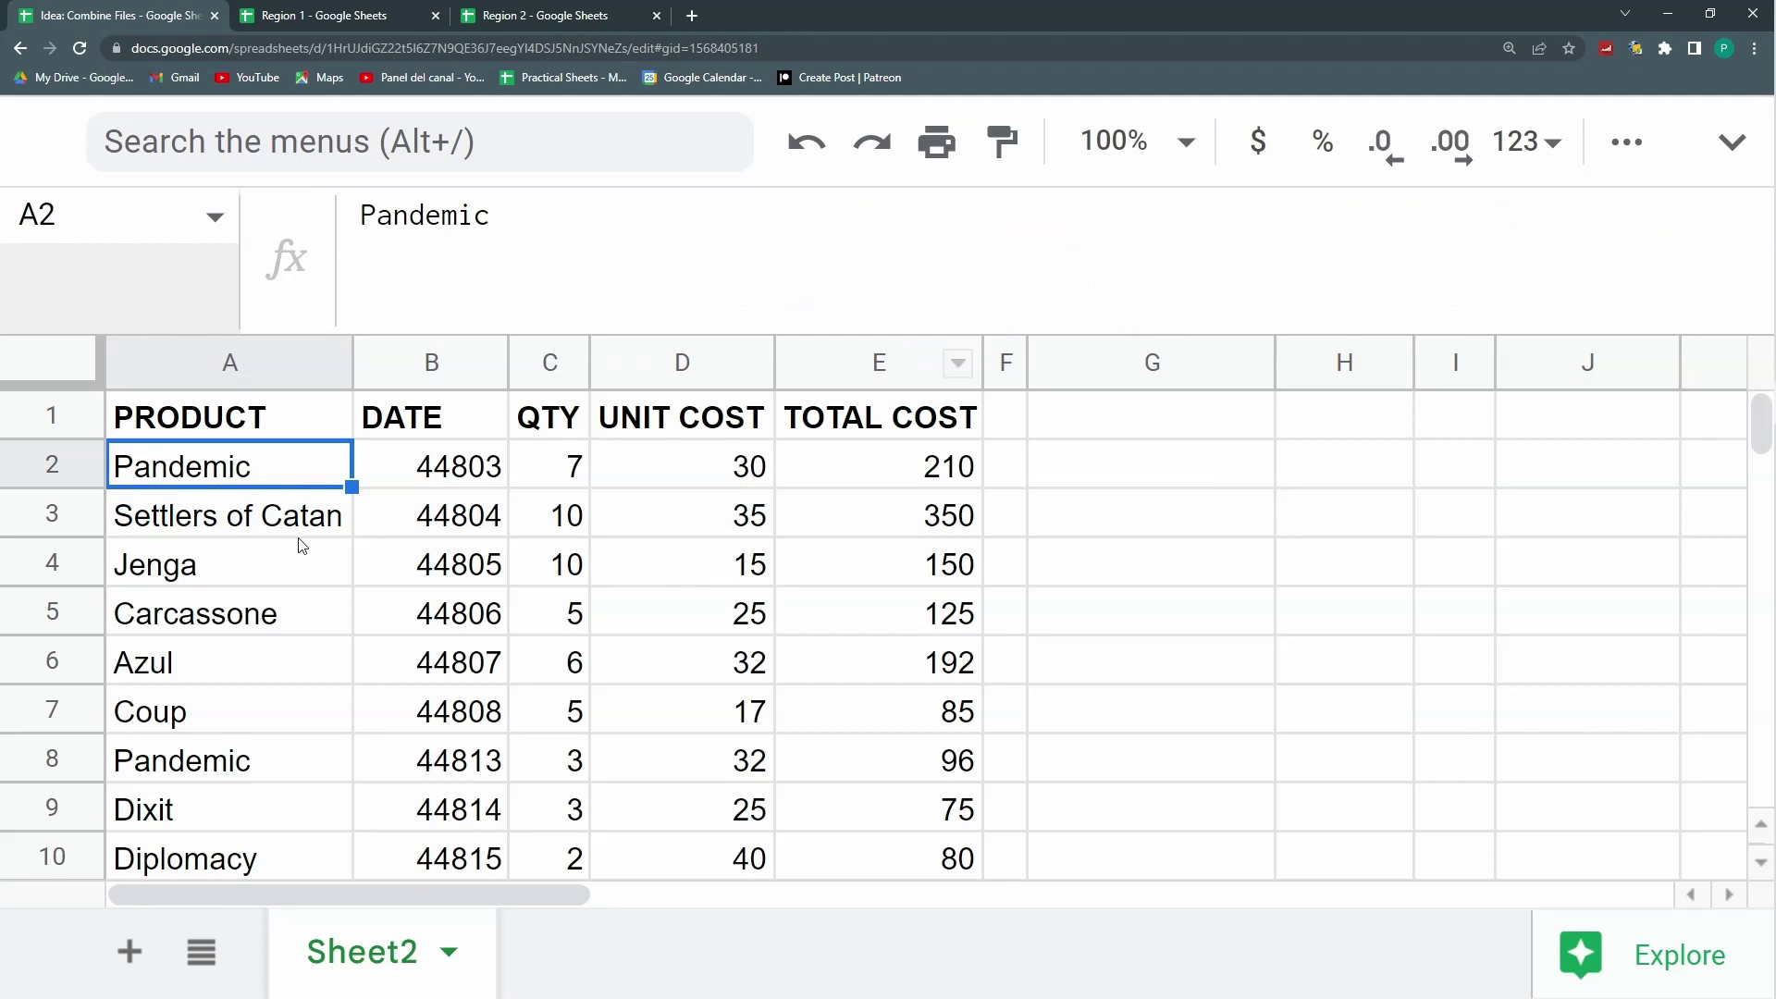
Step: Bring back the four data rows in the Region 2 spreadsheet
scroll(297, 543, "down", 3)
scroll(297, 543, "up", 3)
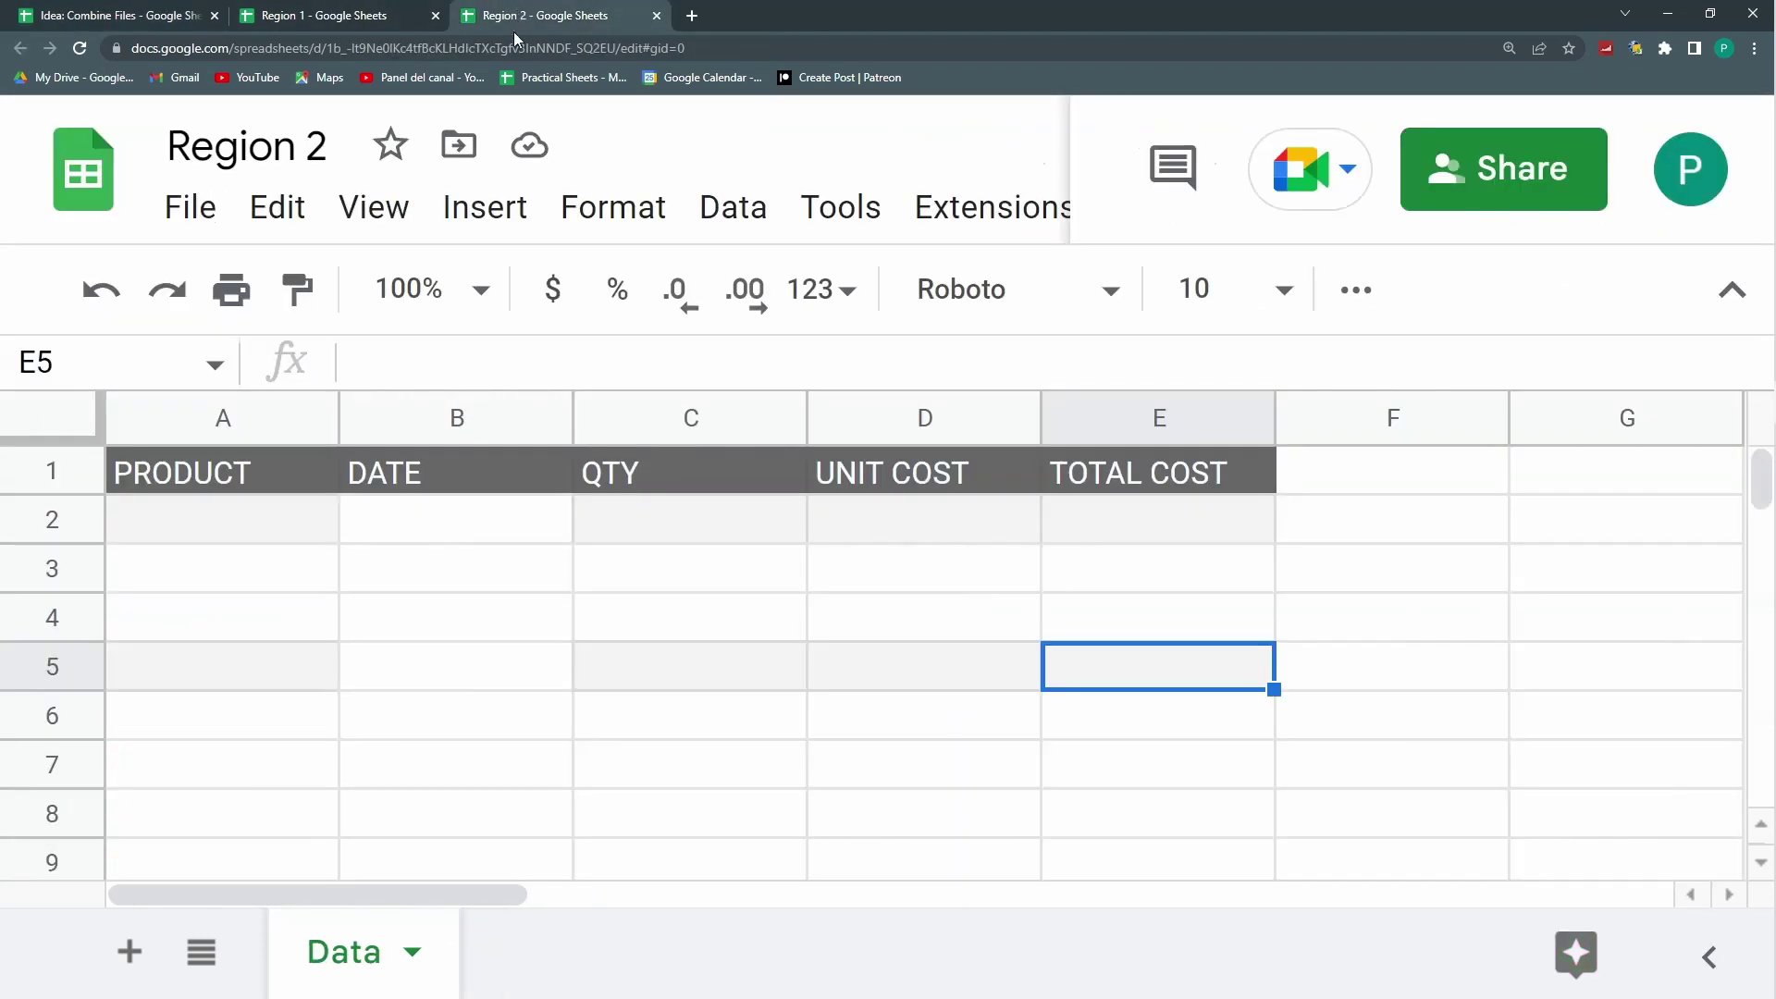
left_click(522, 15)
left_click_drag(262, 528, 1202, 712)
left_click(591, 618)
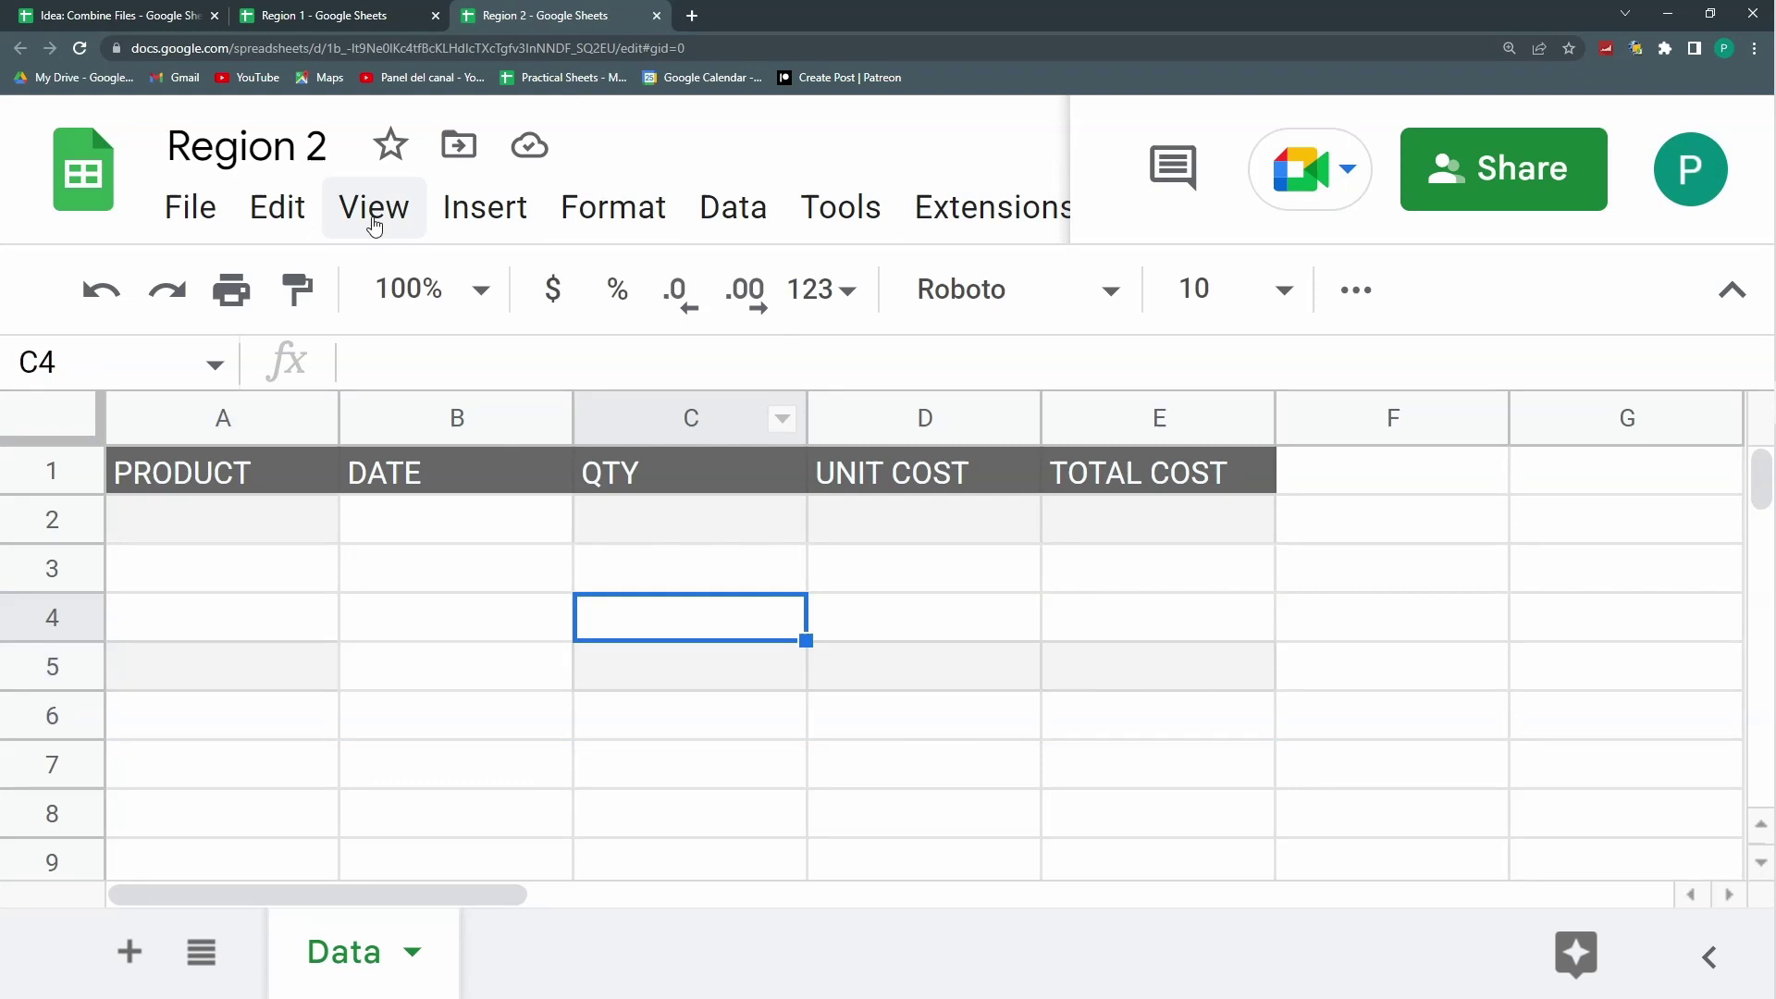
key("F5")
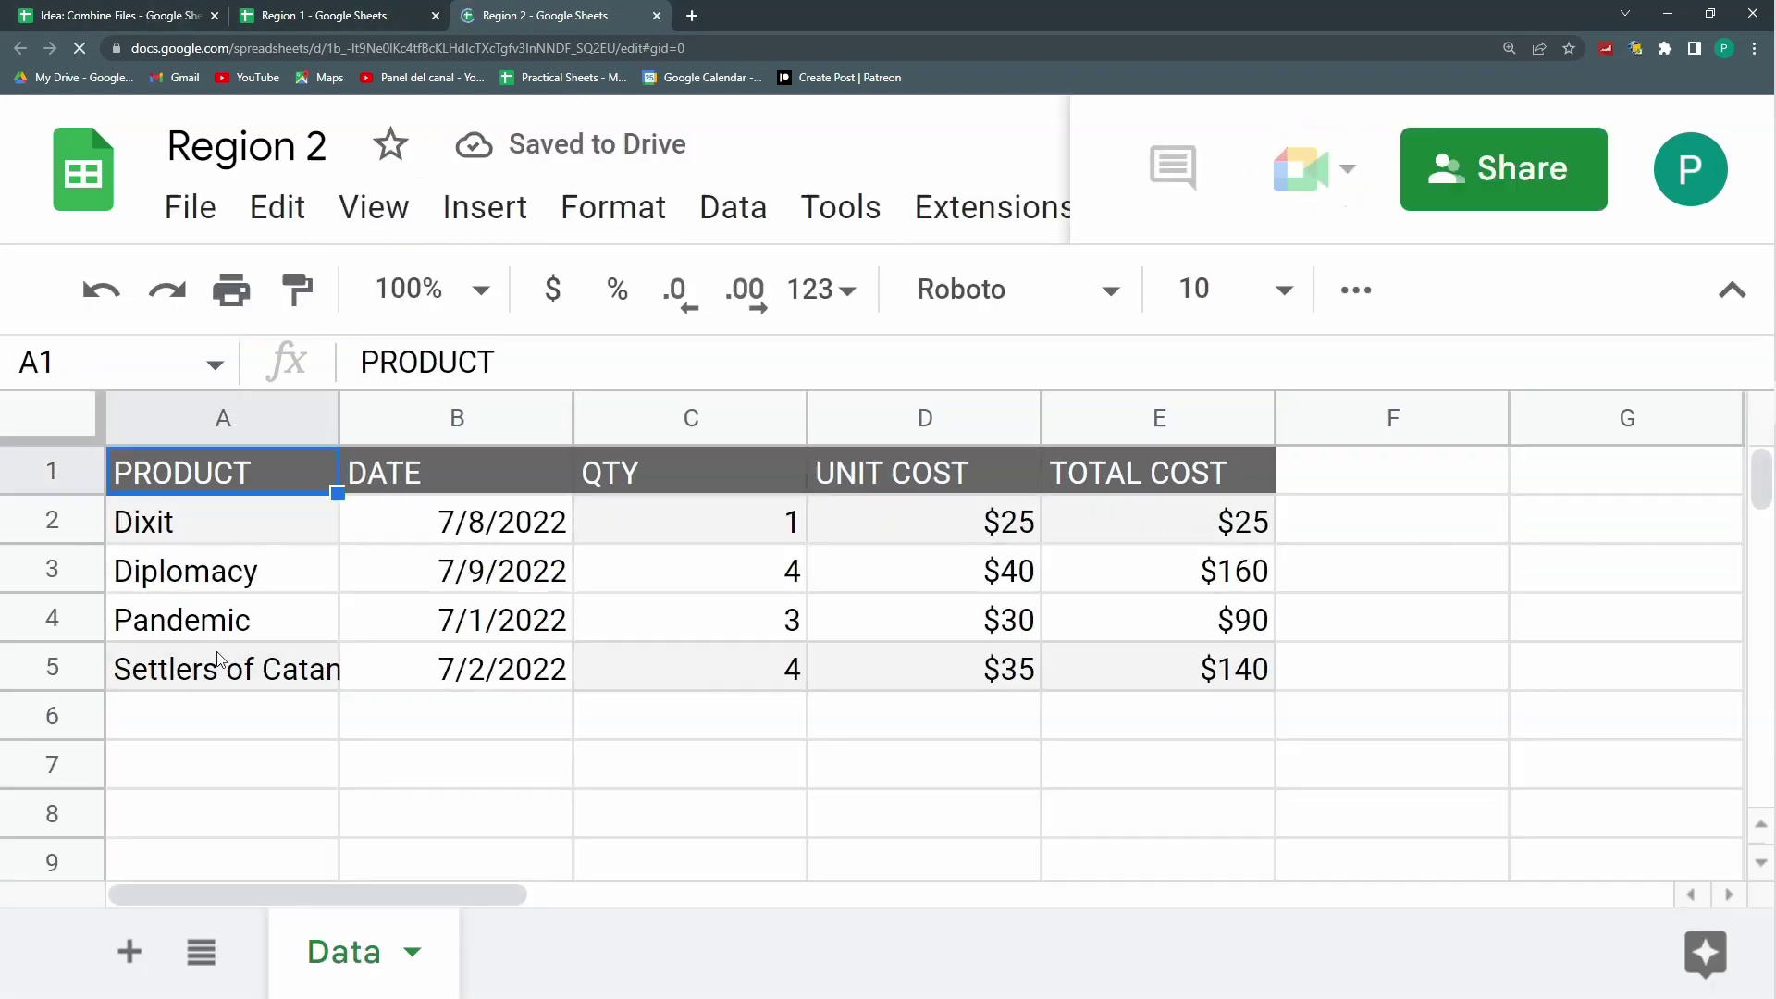
Step: Reload Idea: Combine Files so Region 2's rows appear in rows 11–14
left_click(144, 13)
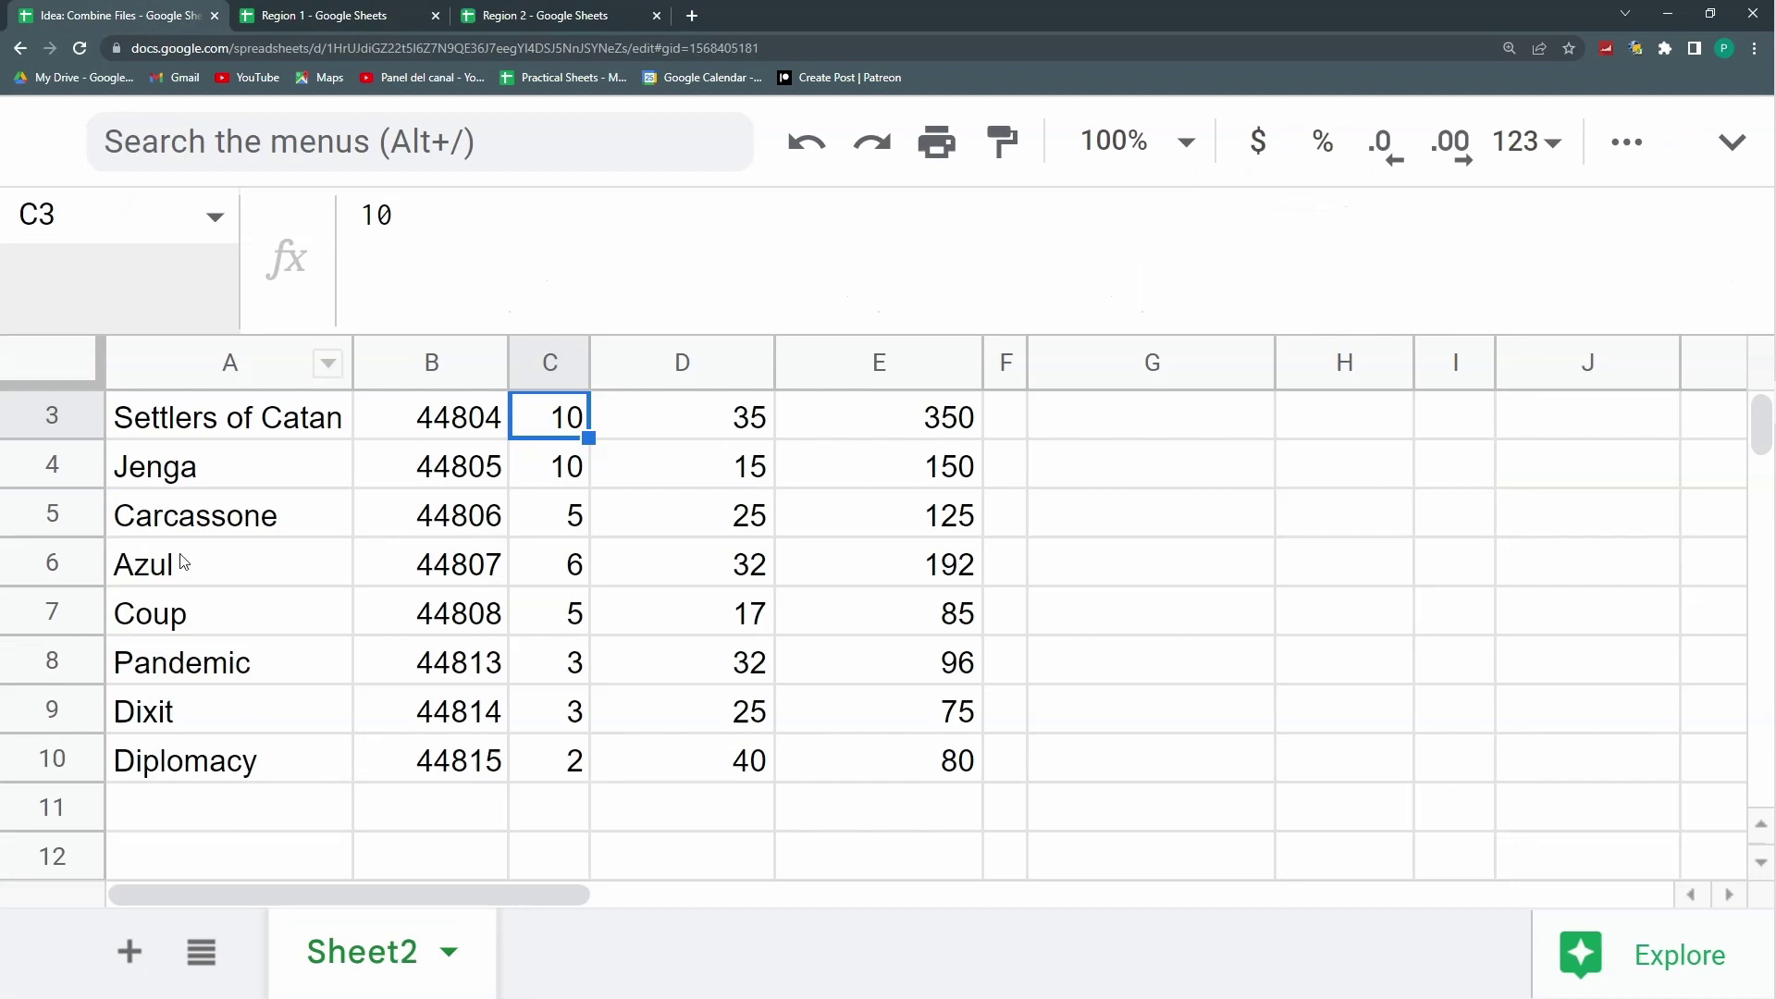
scroll(280, 674, "up", 1)
scroll(284, 675, "down", 4)
scroll(287, 674, "up", 4)
left_click(78, 49)
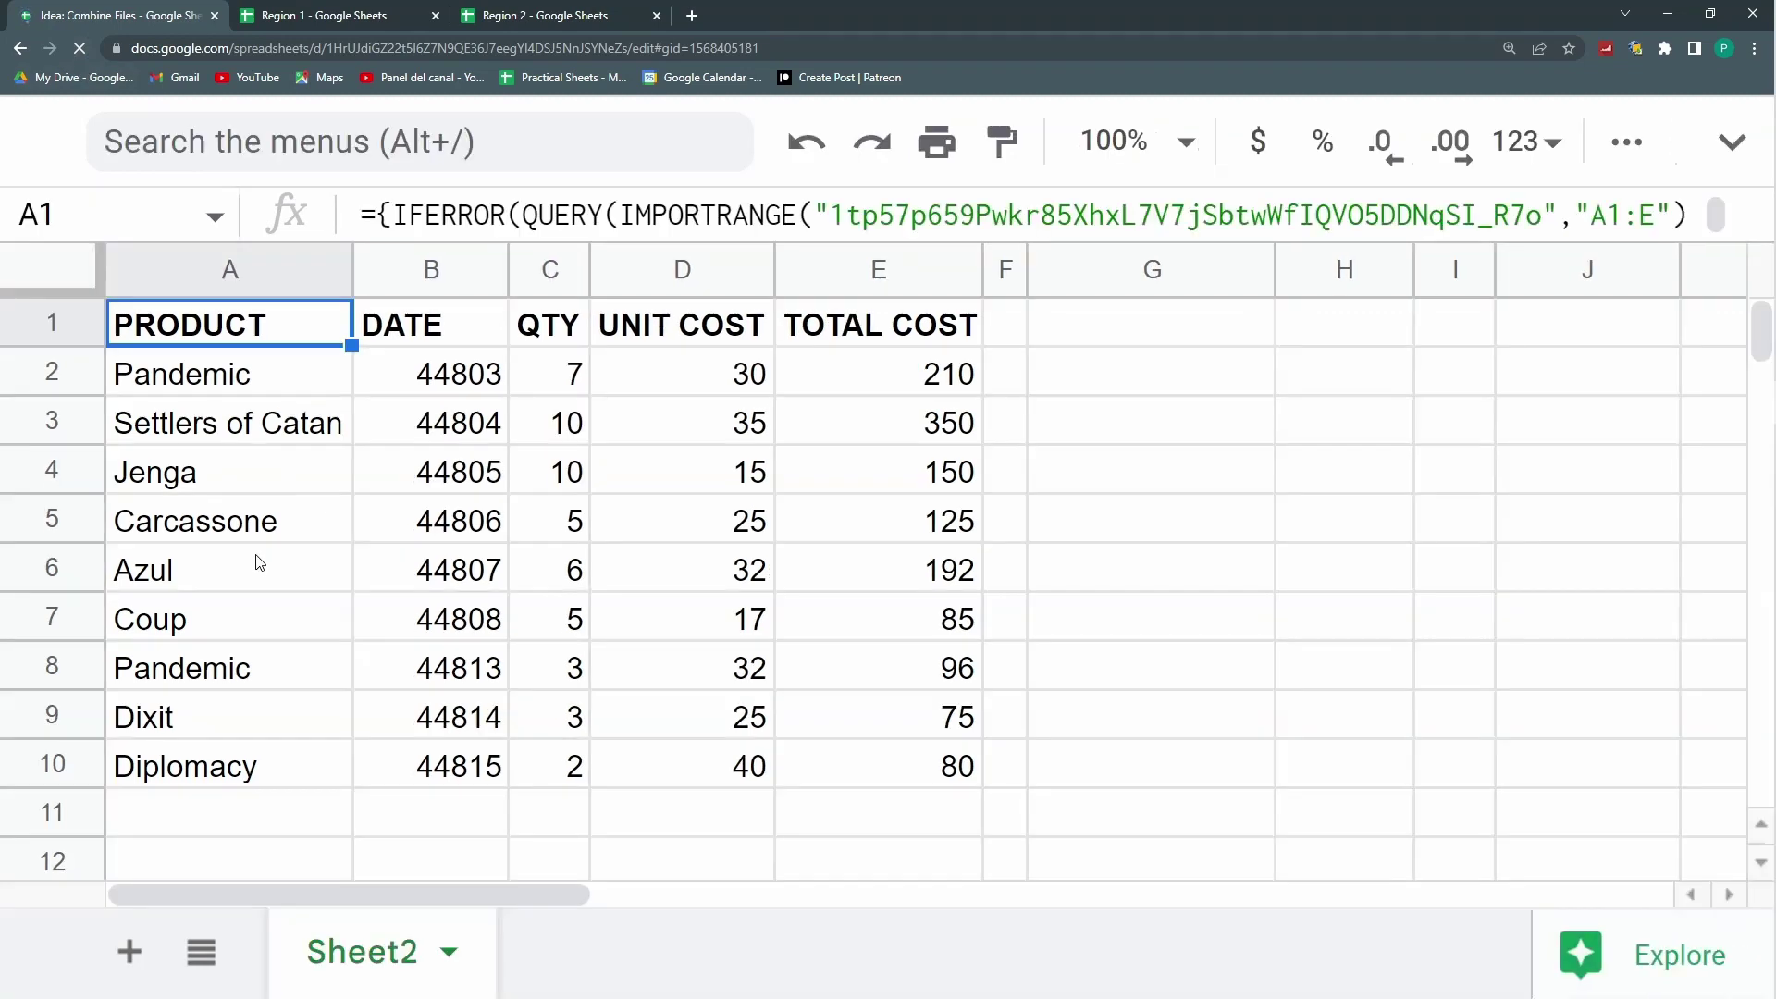
left_click_drag(1541, 441, 1542, 243)
scroll(923, 583, "down", 4)
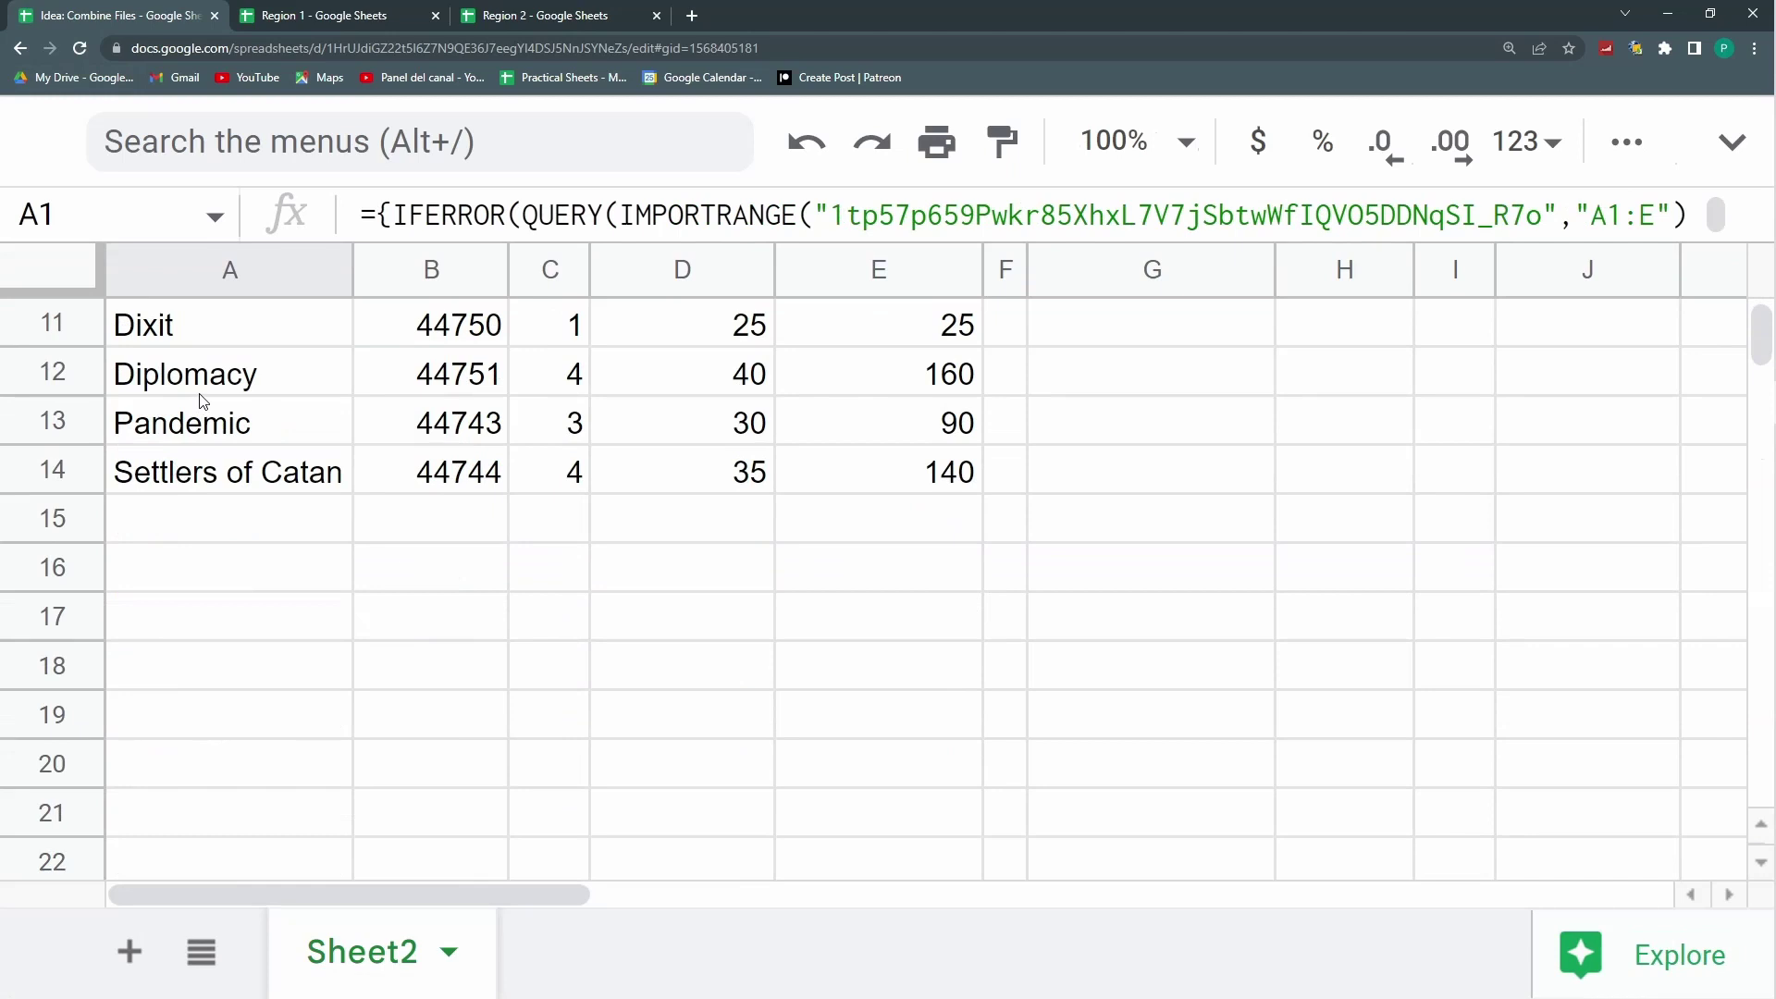
scroll(652, 543, "up", 2)
scroll(263, 517, "up", 1)
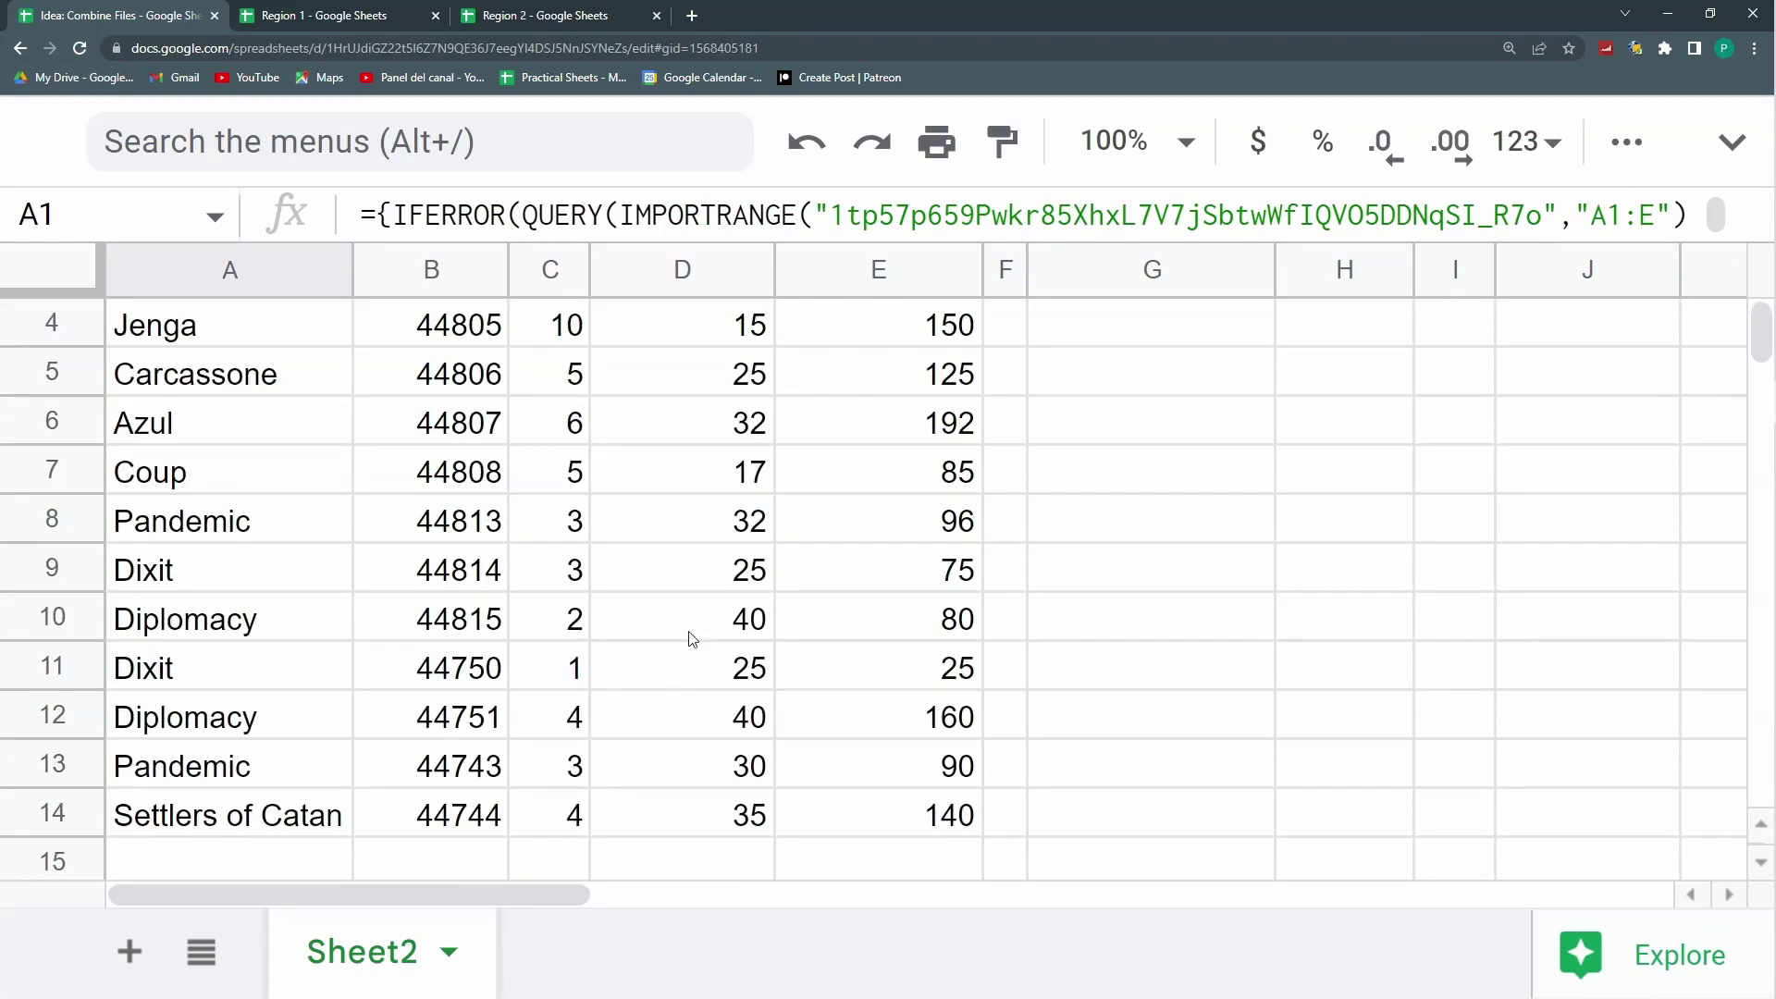
scroll(602, 629, "up", 1)
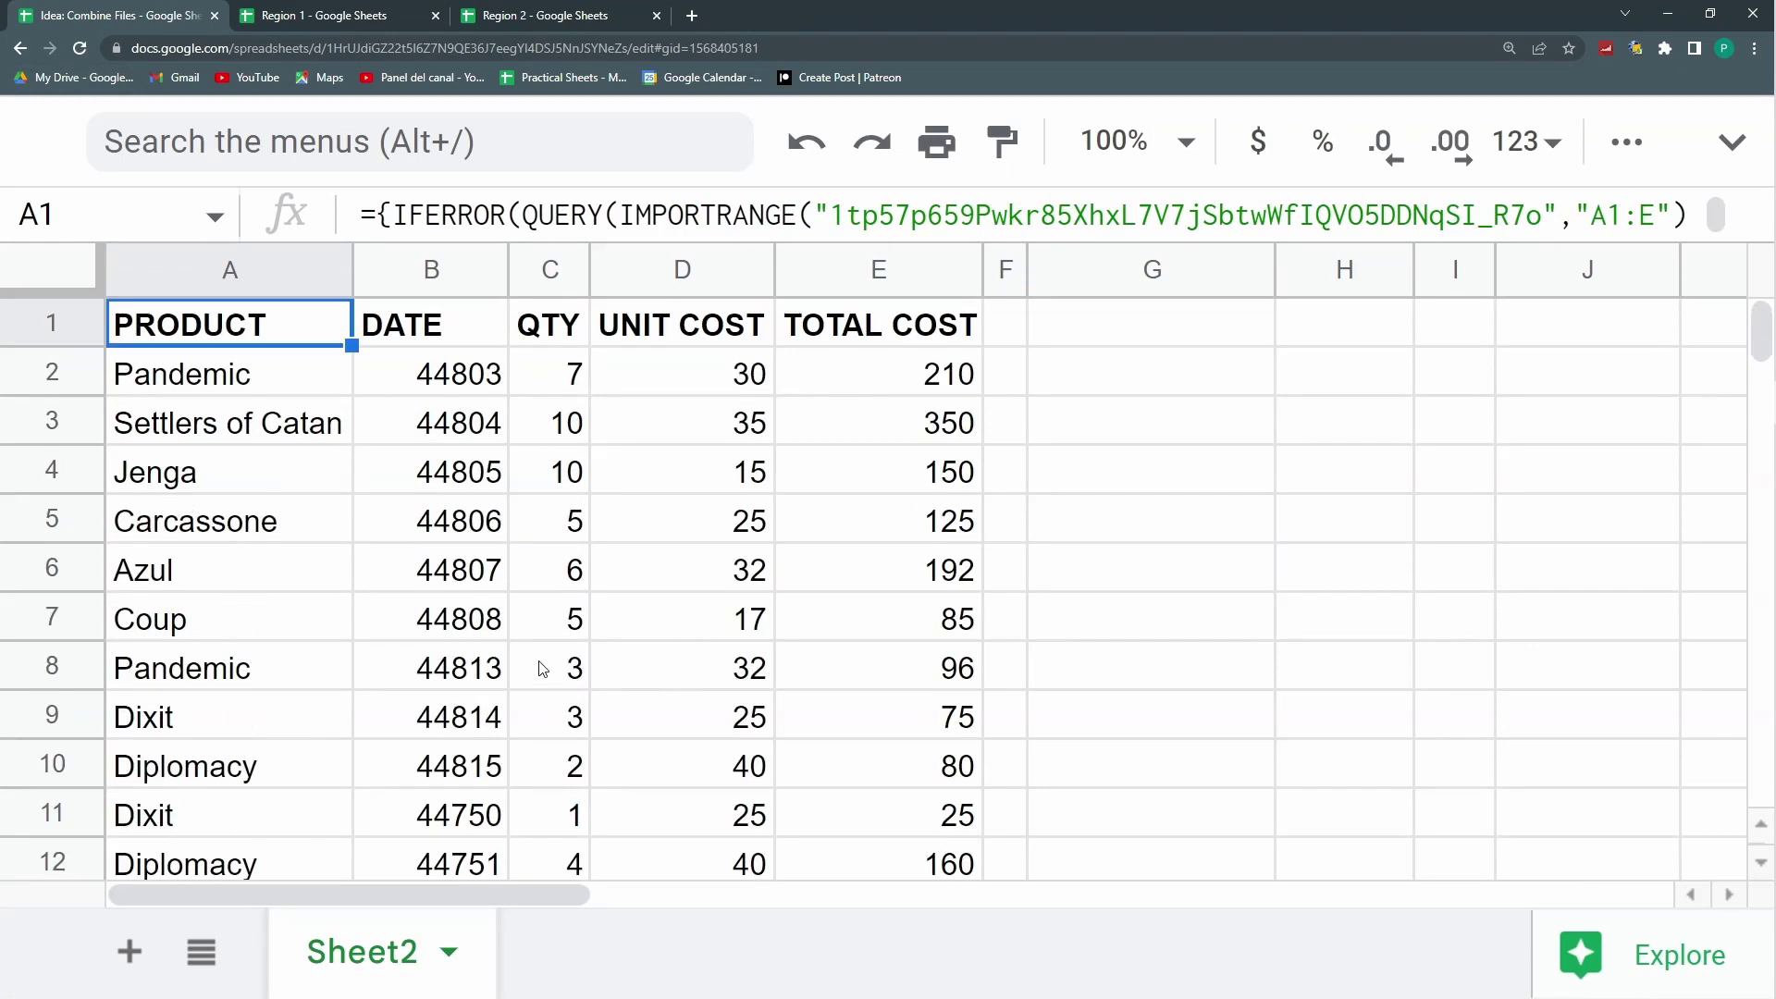
Step: Format column B as Date so serials like 44803 show as 8/30/2022, then hide menus
left_click(423, 276)
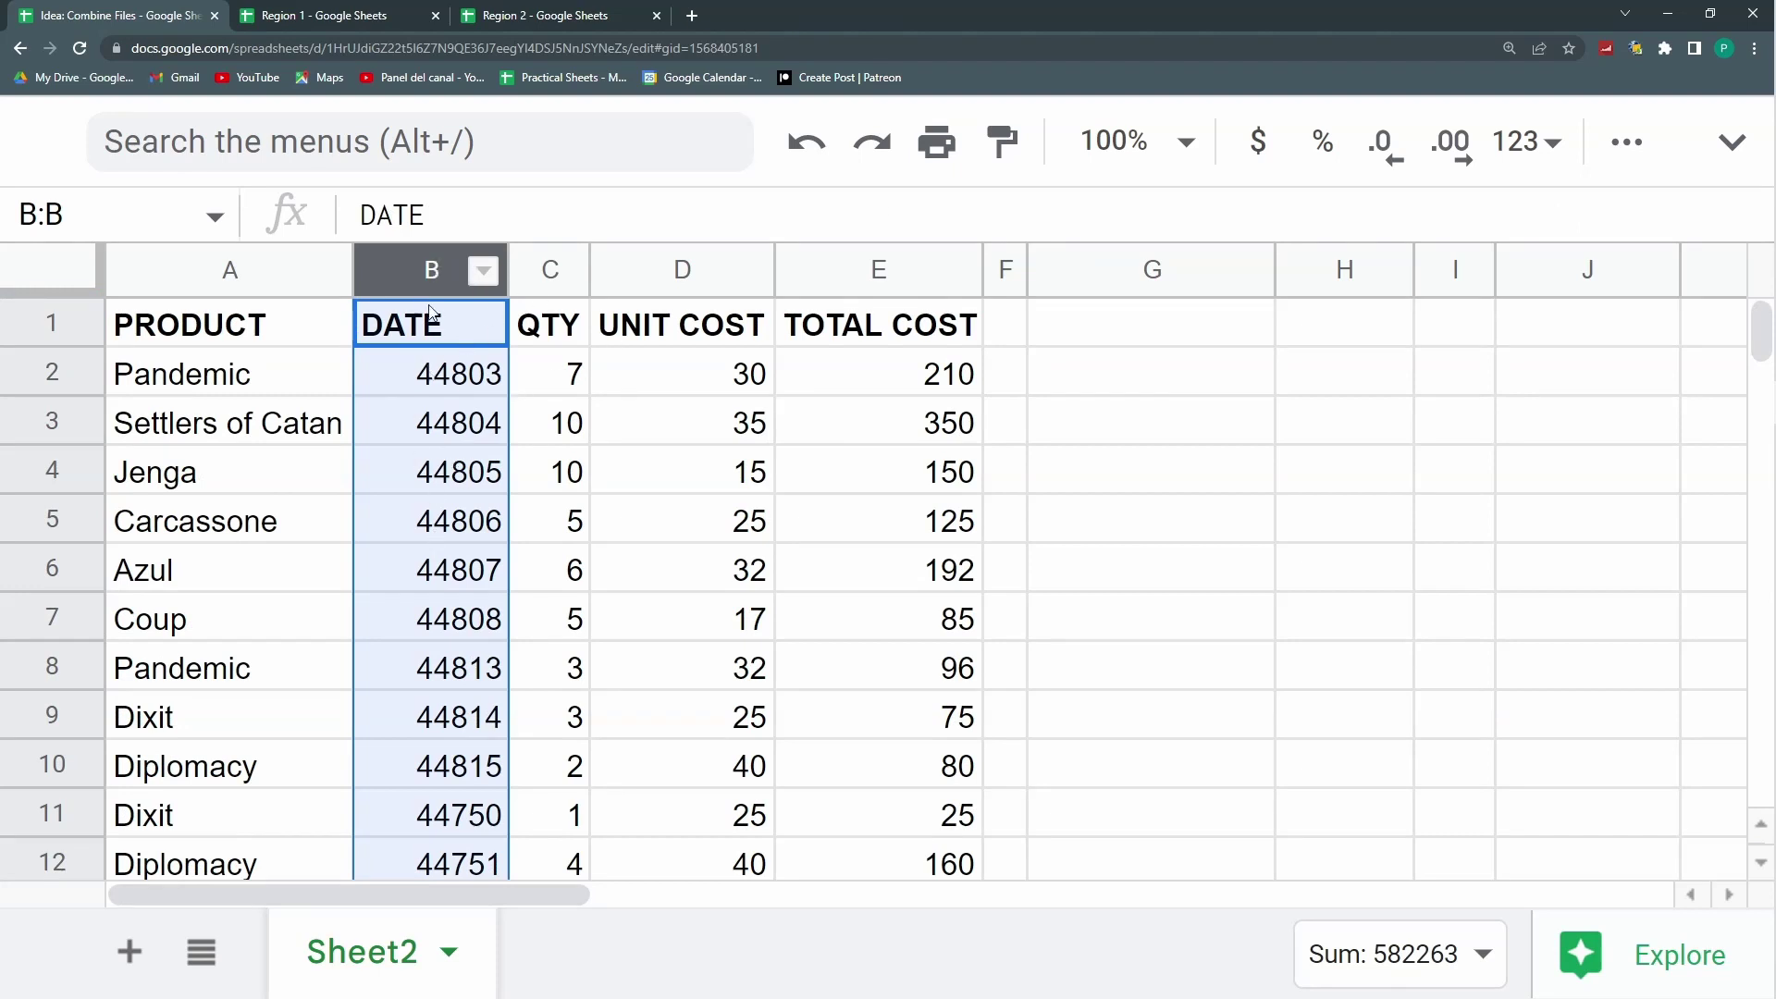
right_click(450, 386)
key("Escape")
key("ctrl+shift+f")
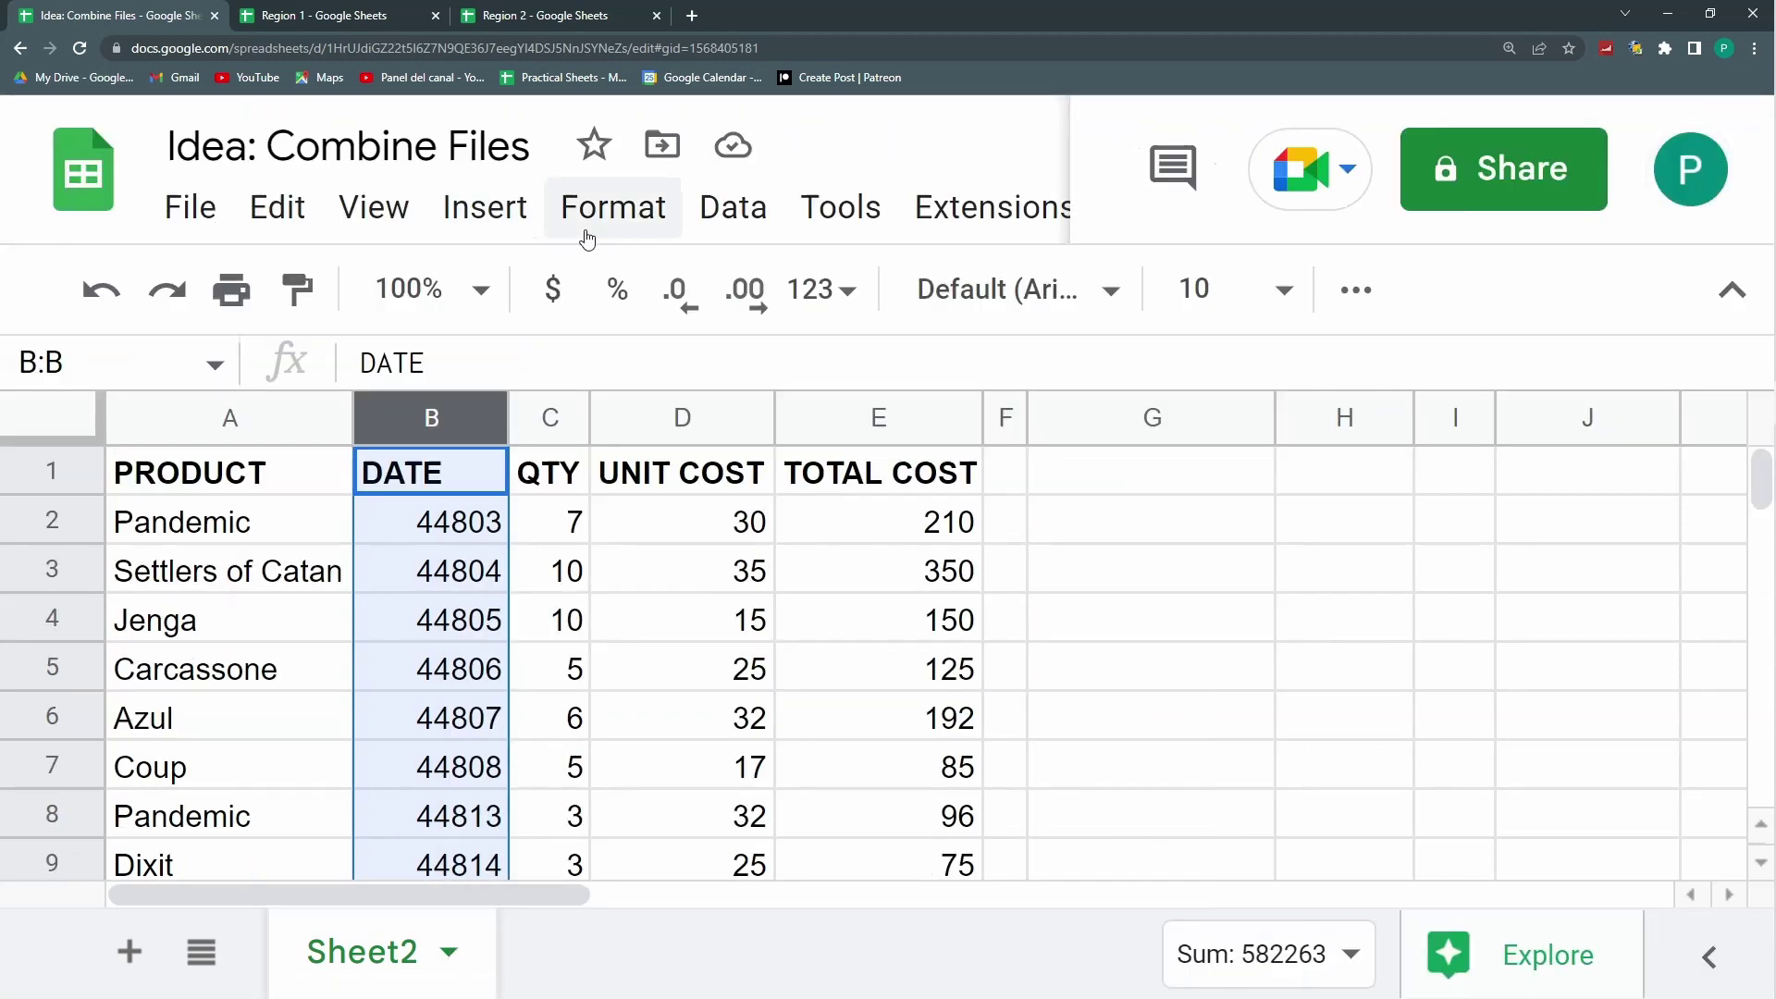
left_click(587, 236)
mouse_move(751, 404)
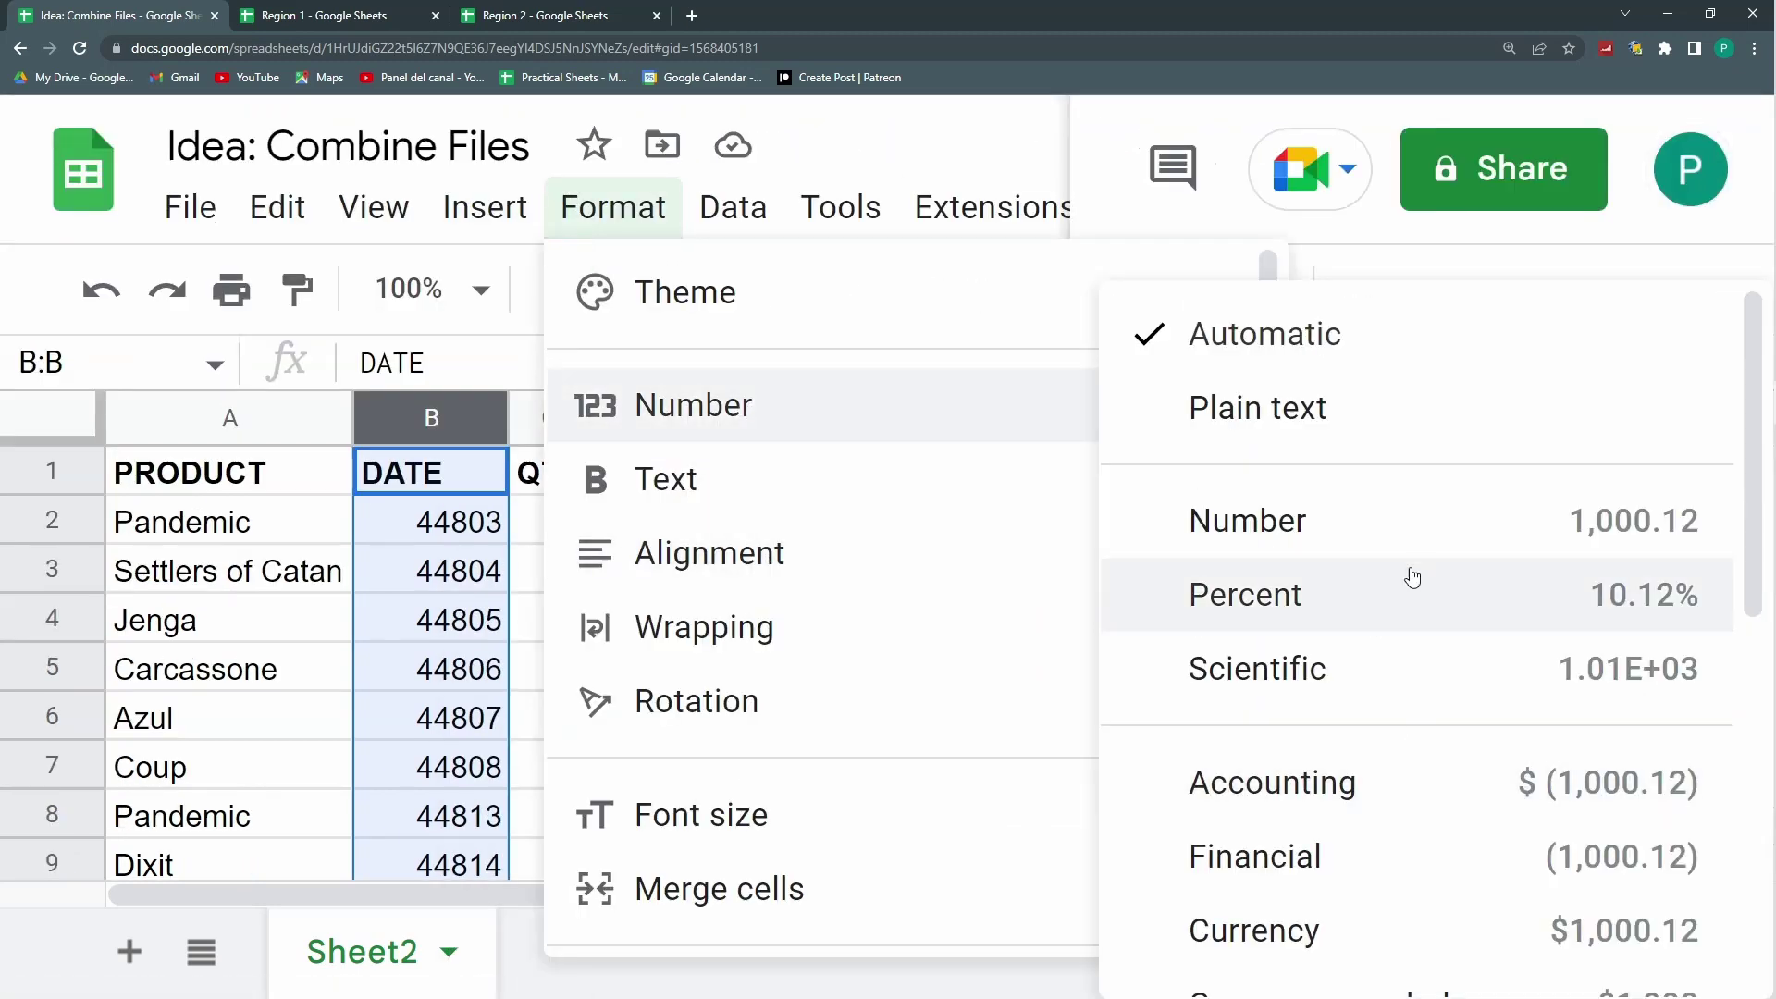
scroll(1431, 772, "down", 3)
left_click(1415, 740)
left_click(672, 582)
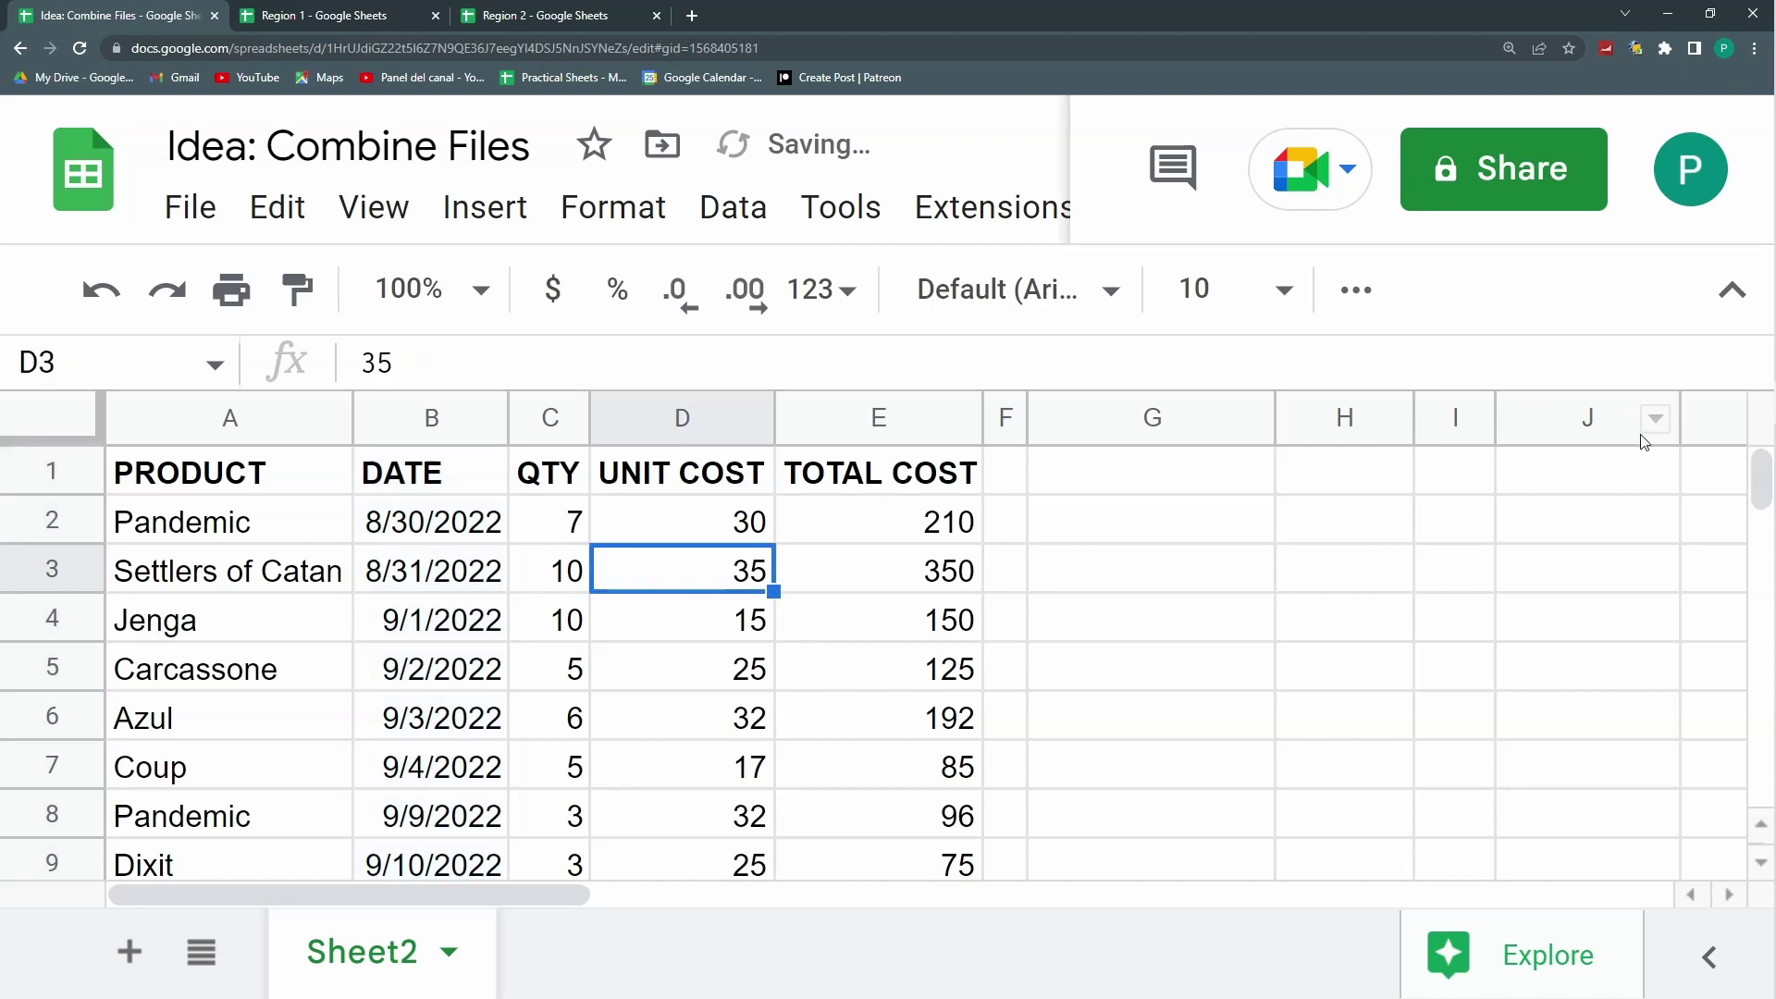
left_click(1722, 305)
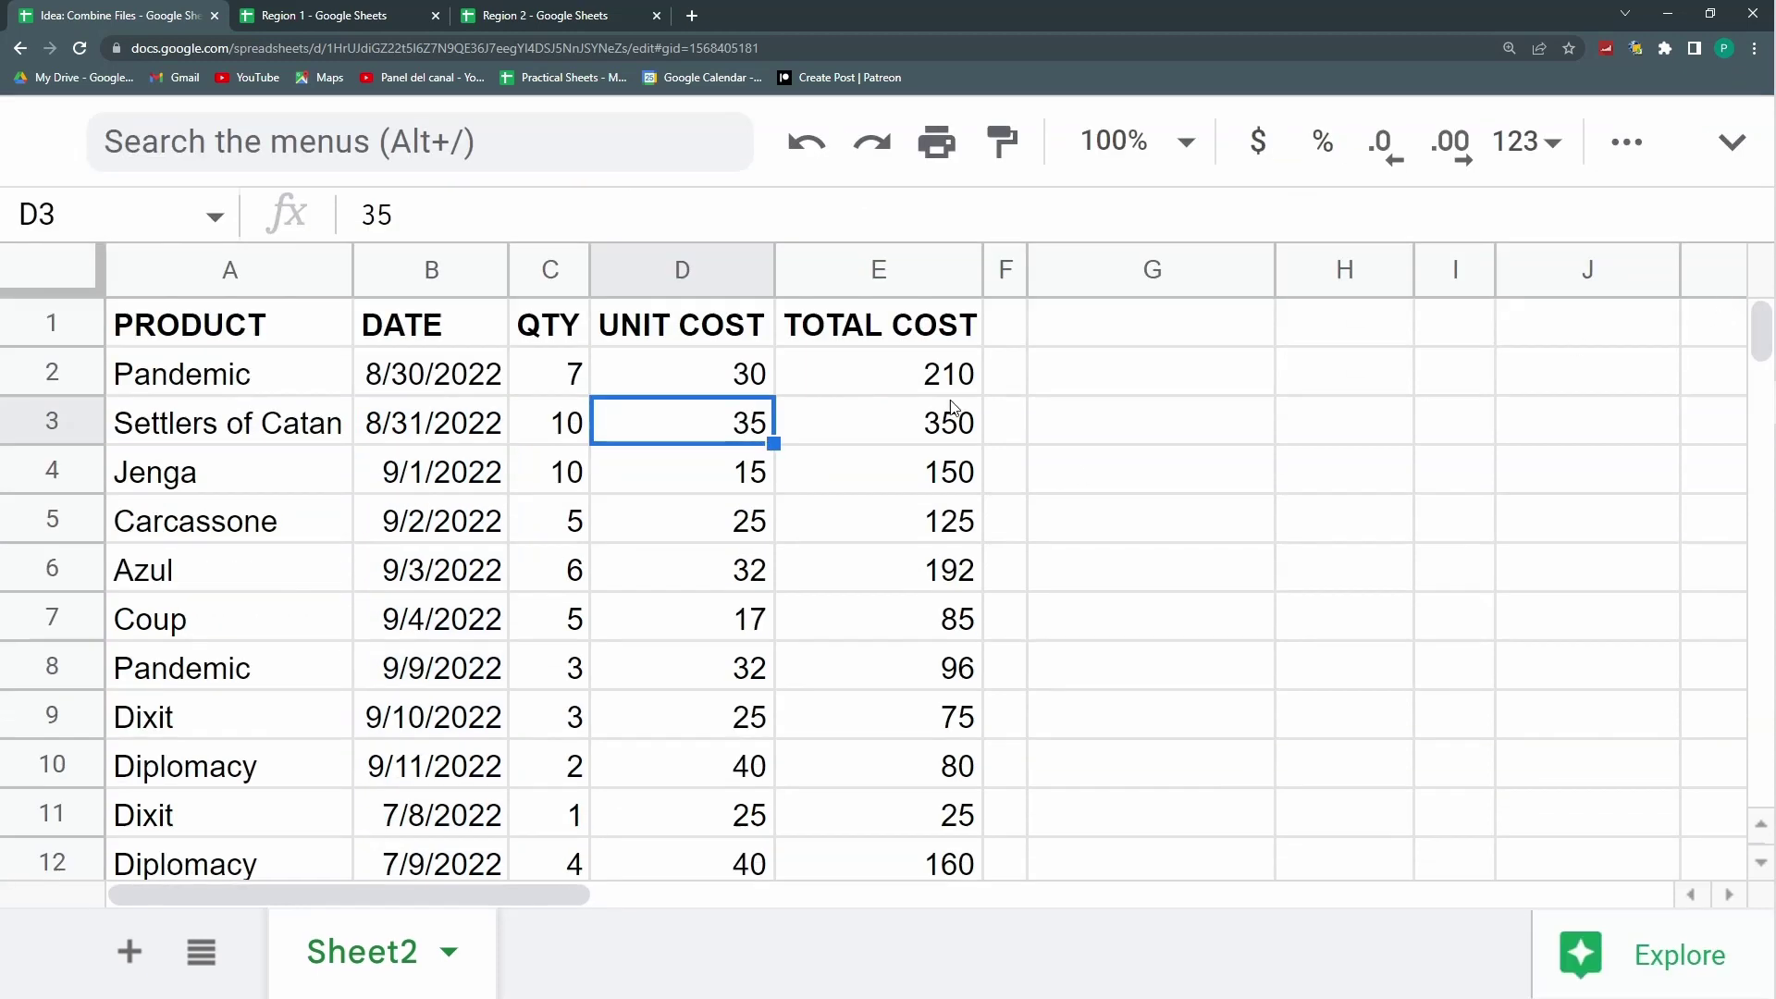
left_click(953, 407)
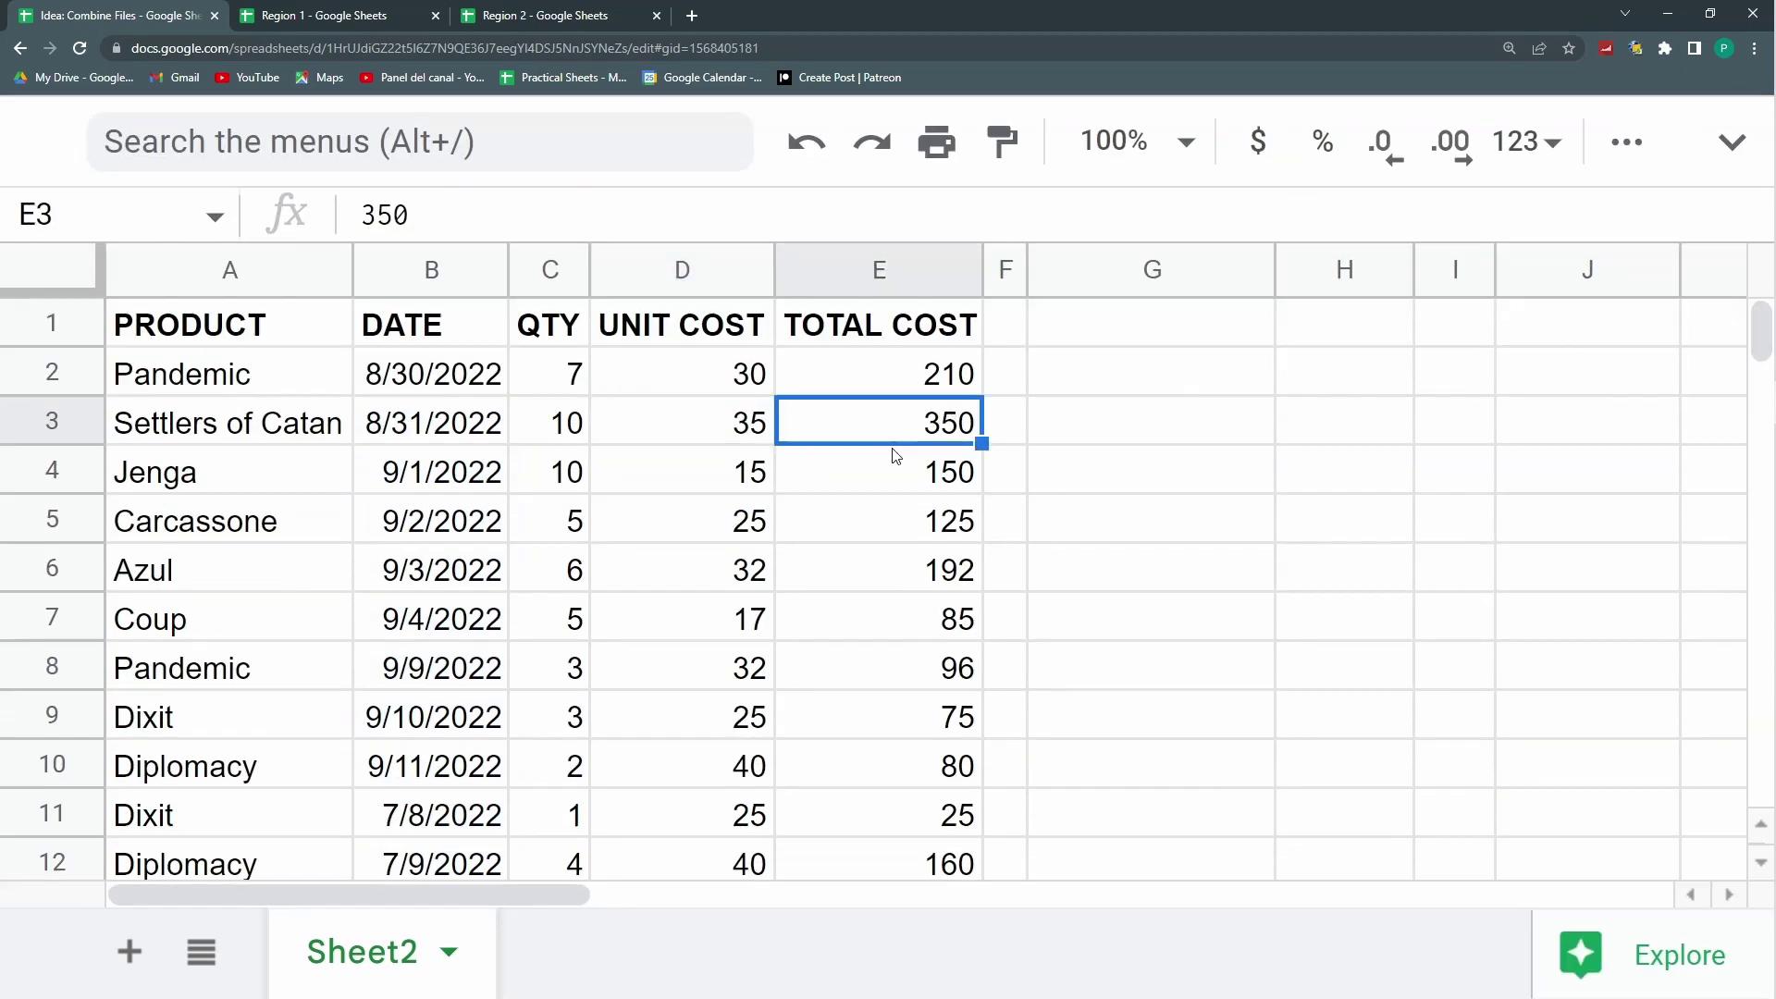
Step: Widen empty column F beside the combined table
left_click(358, 29)
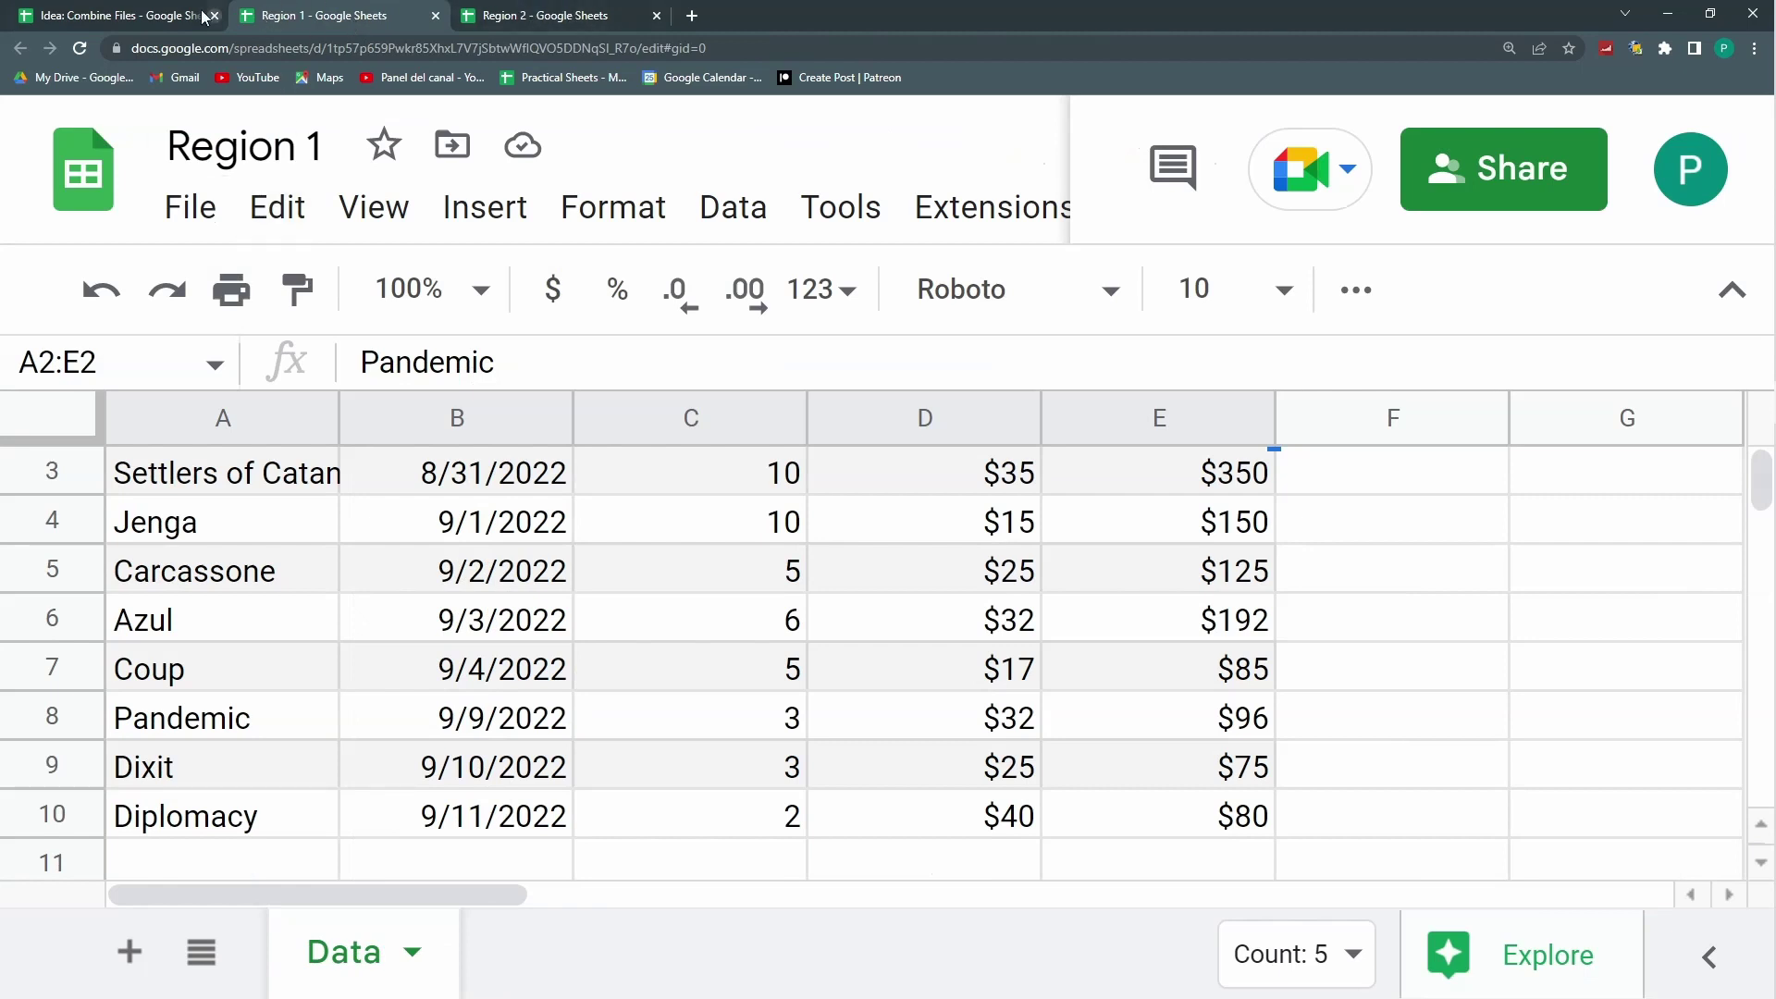
left_click(166, 11)
left_click_drag(1008, 323, 1014, 670)
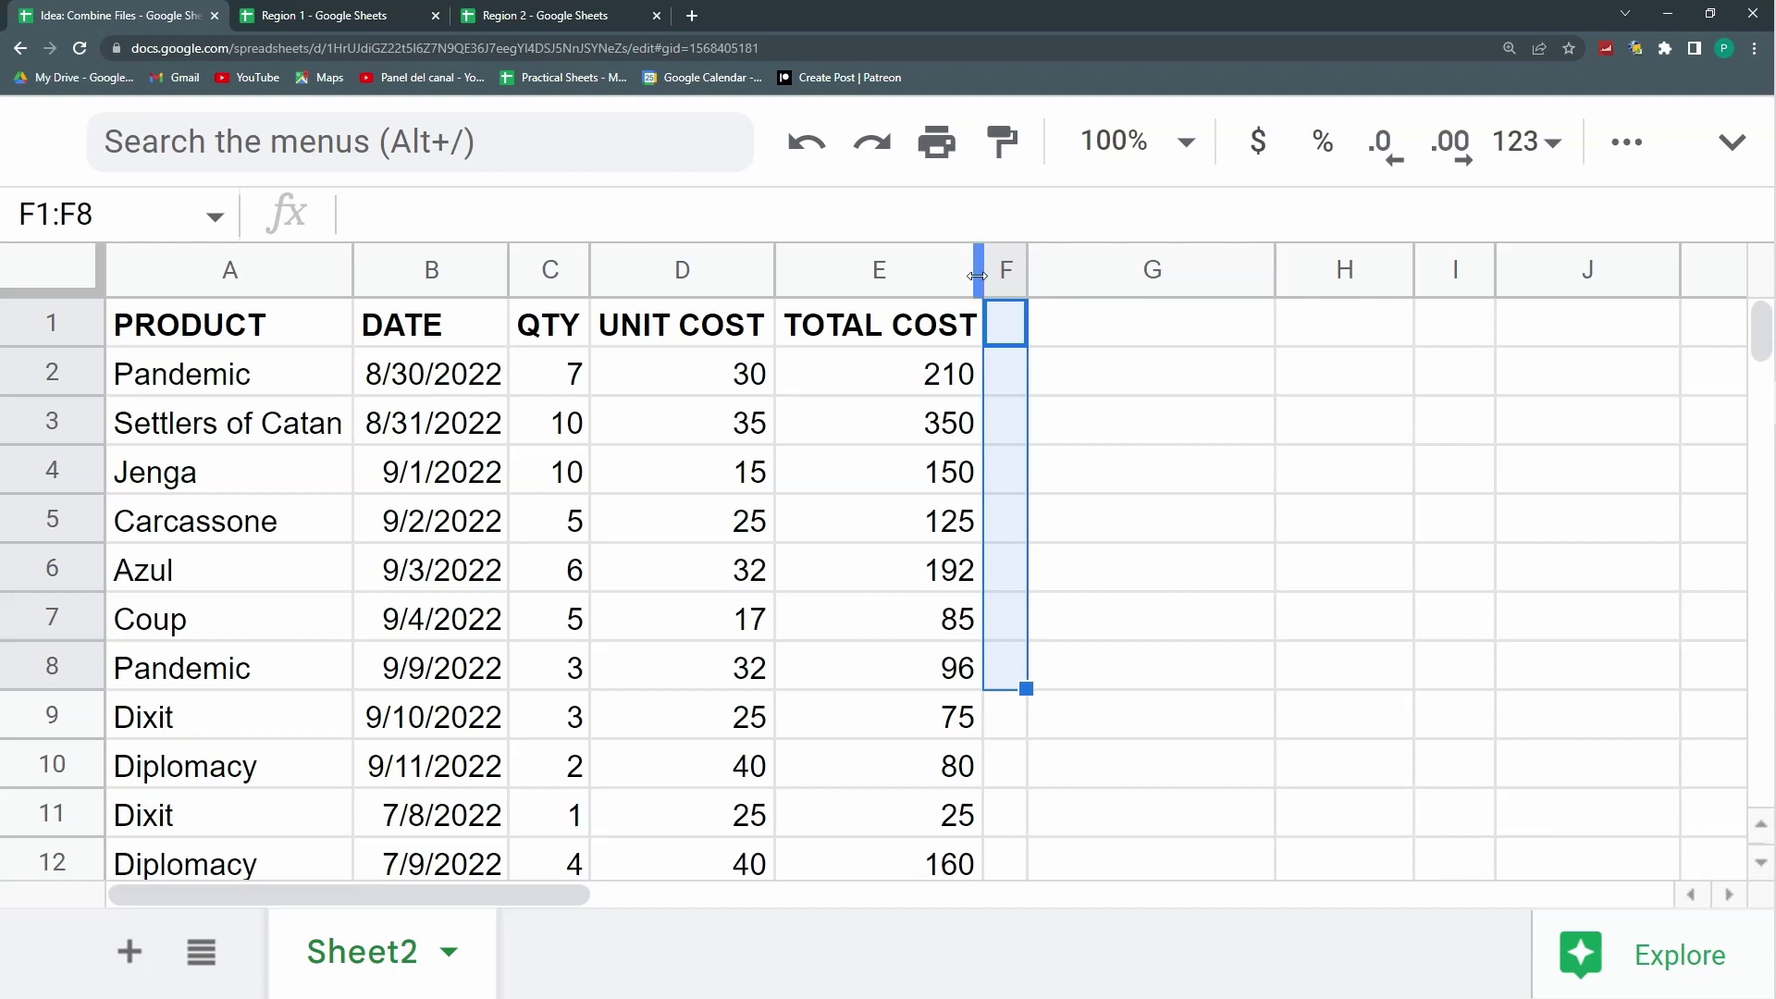
left_click_drag(1025, 267, 1115, 268)
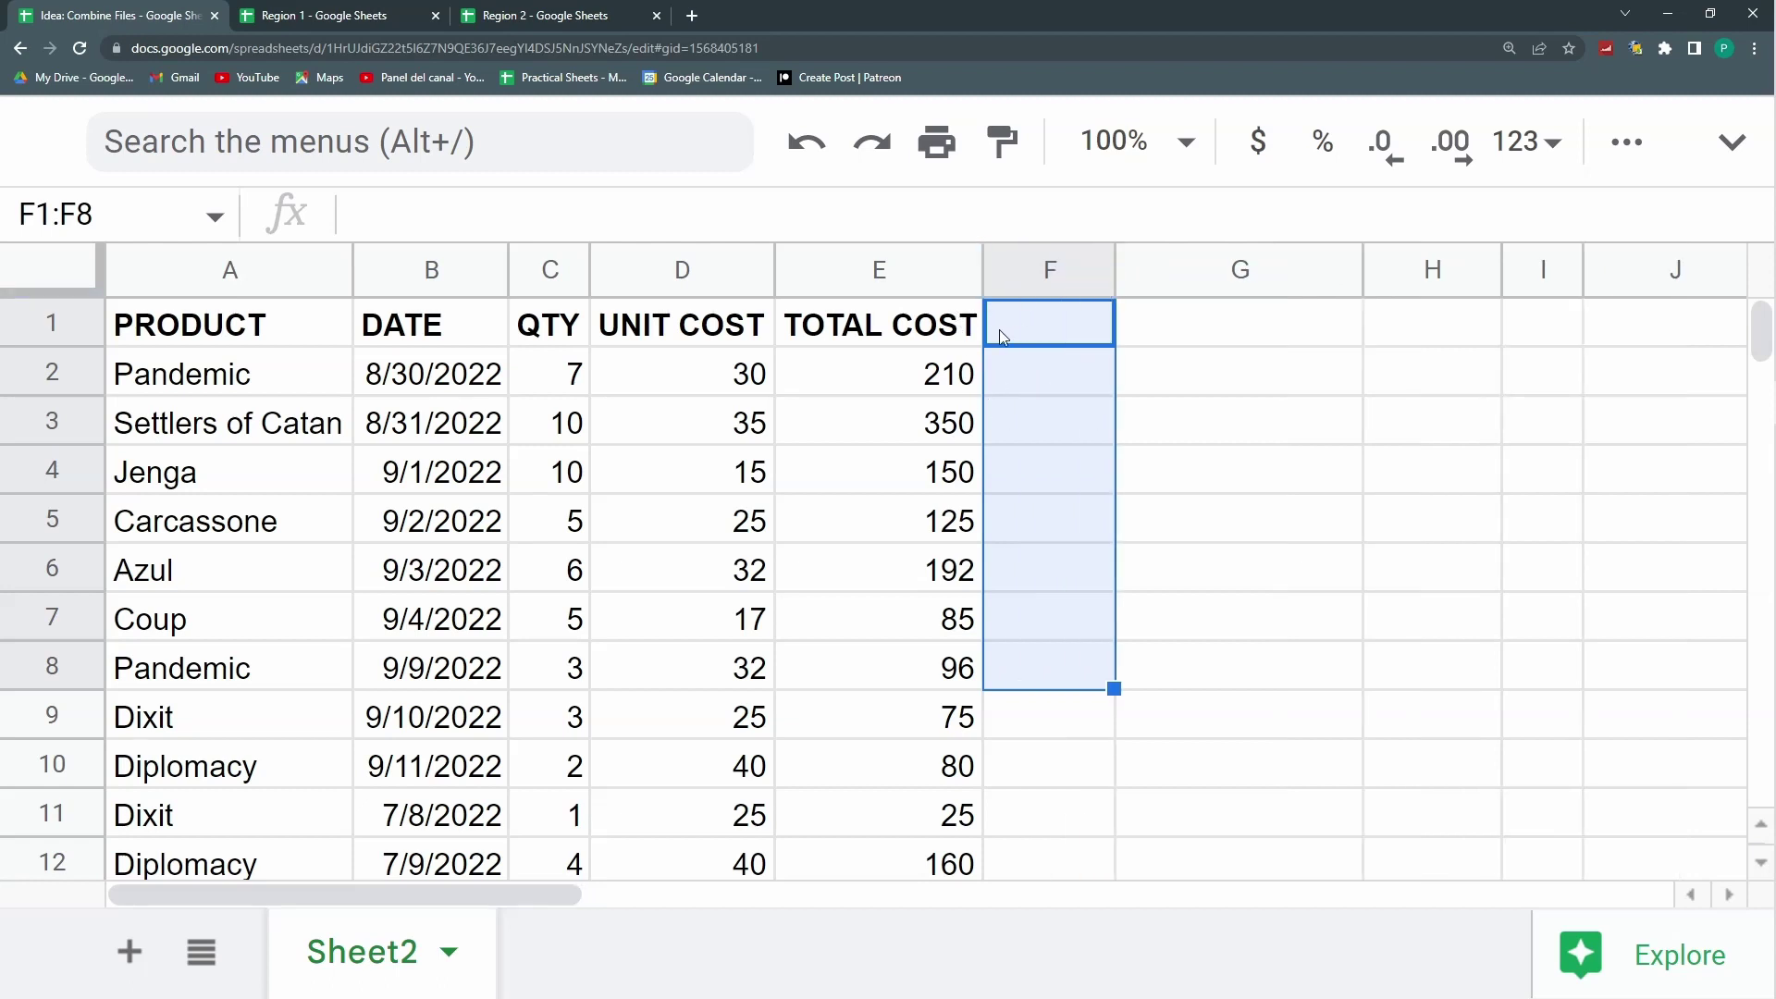
left_click(672, 417)
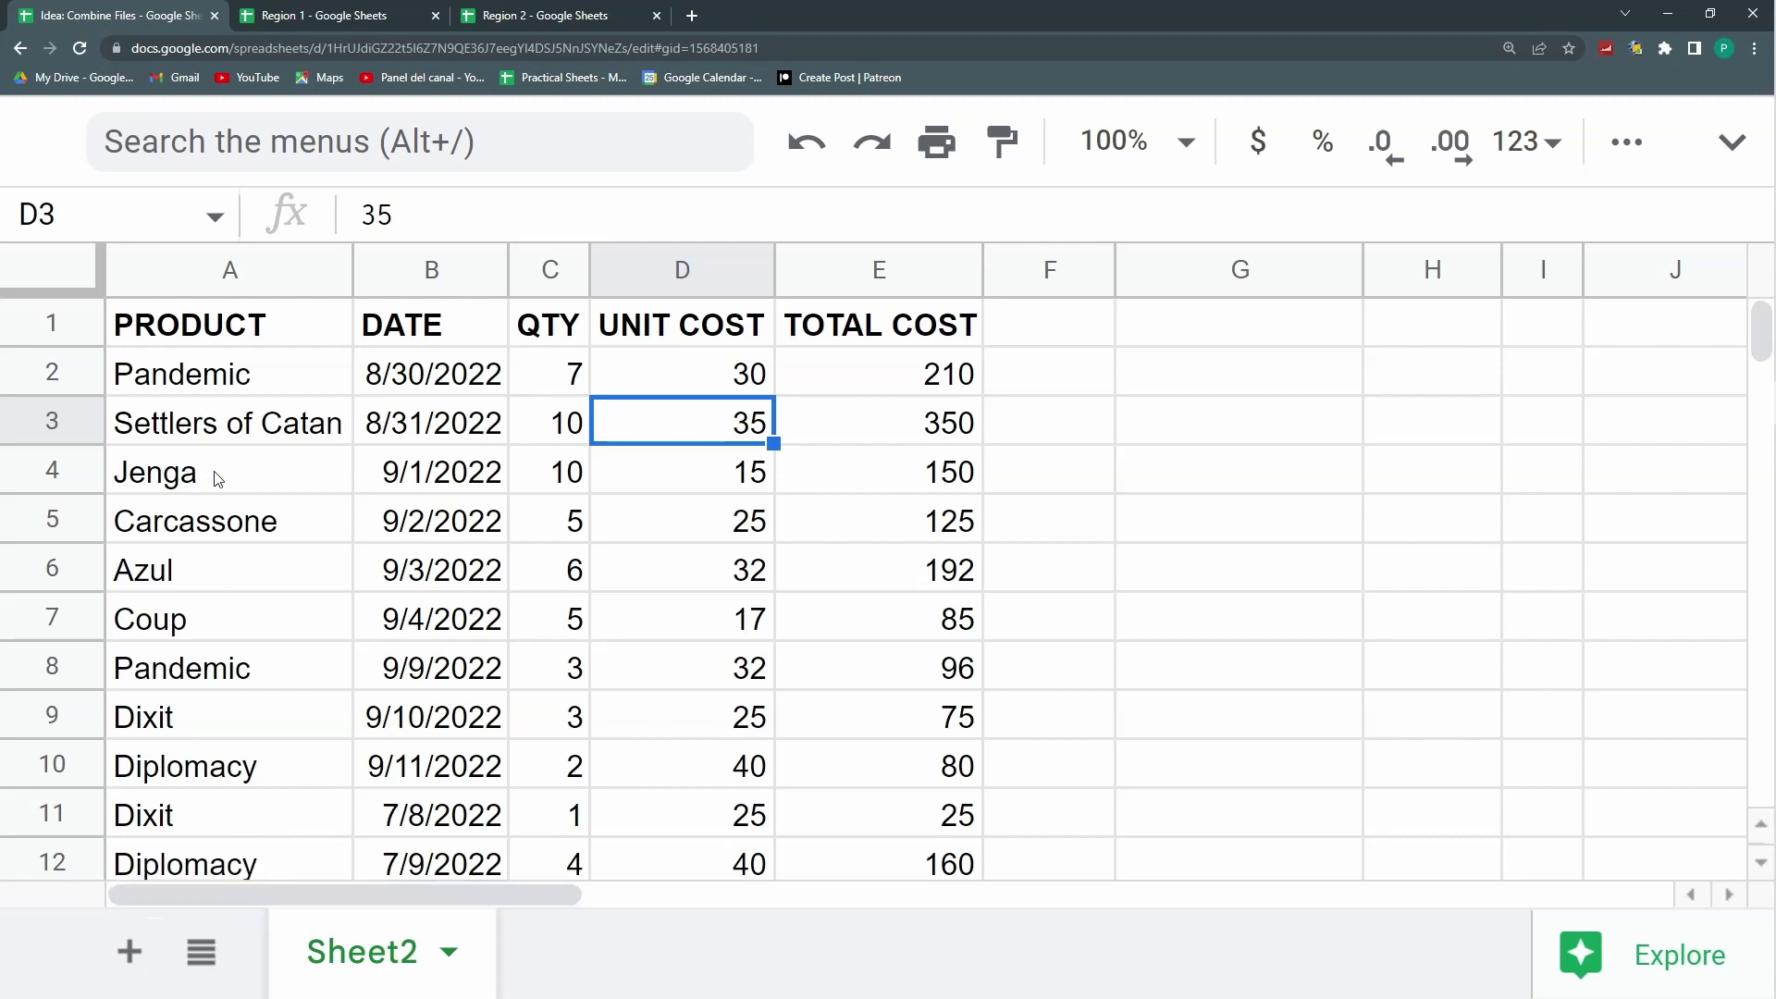
Step: Review A1's formula in an enlarged formula bar, cancelling the accidental edit
left_click(231, 342)
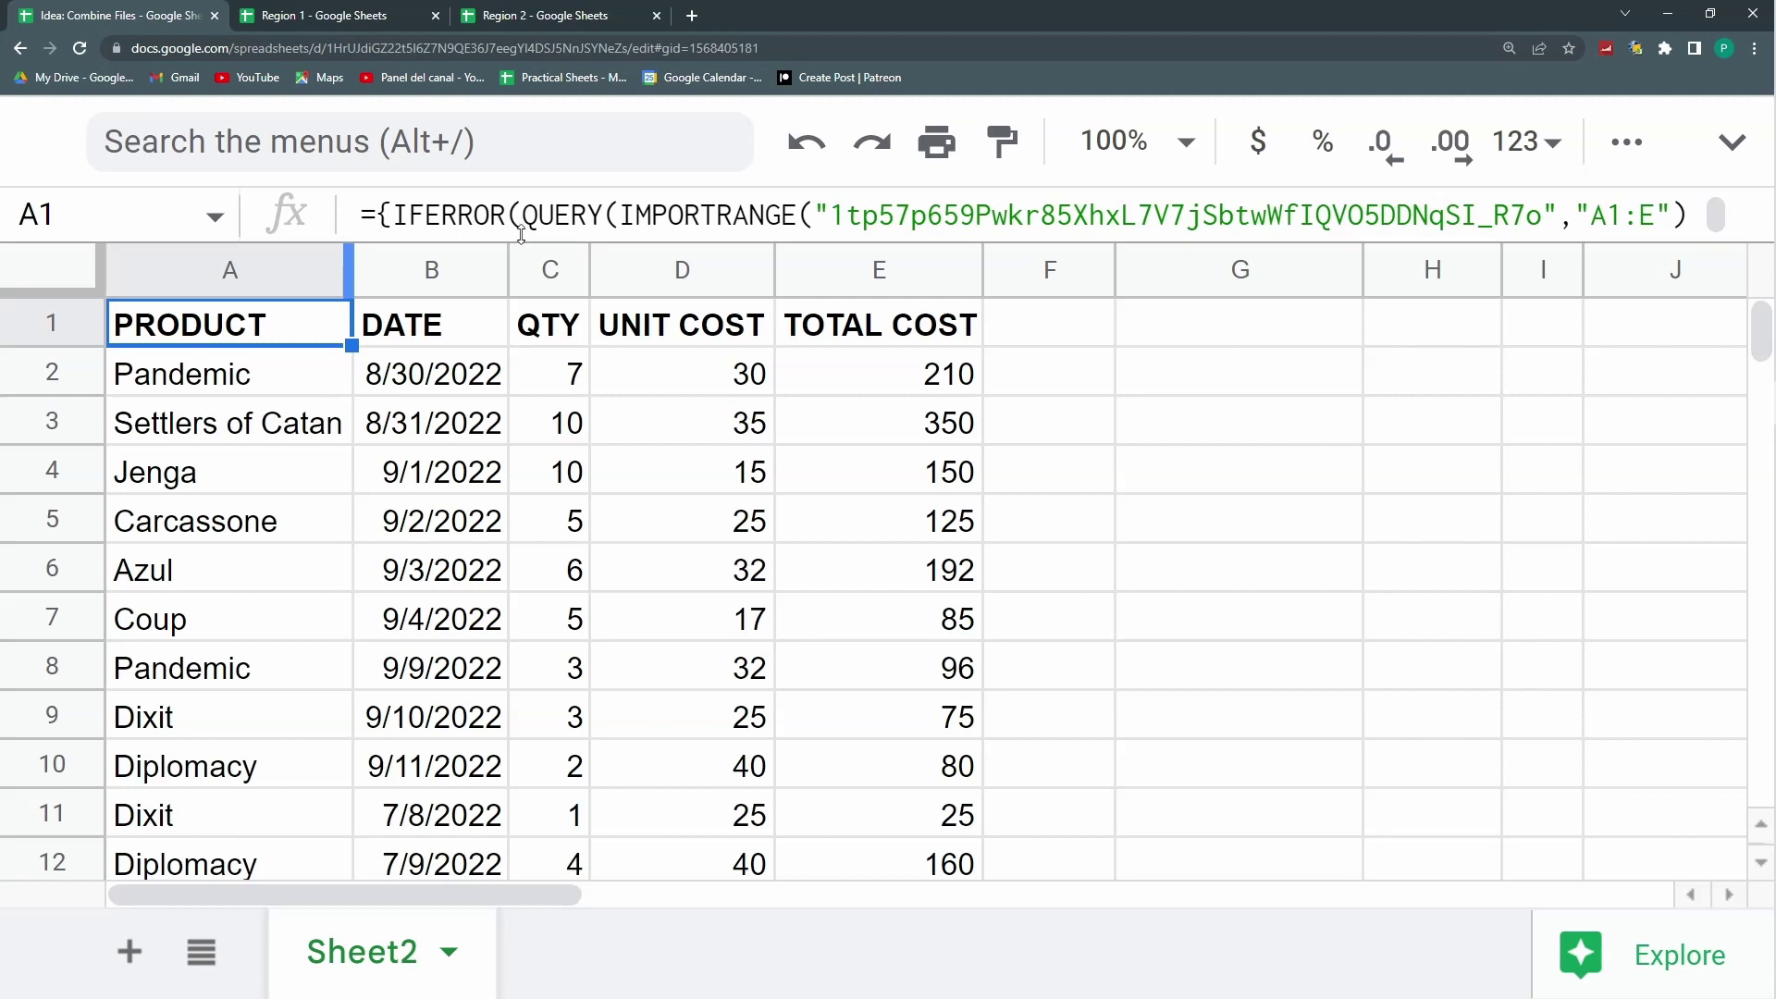
left_click_drag(526, 242, 525, 437)
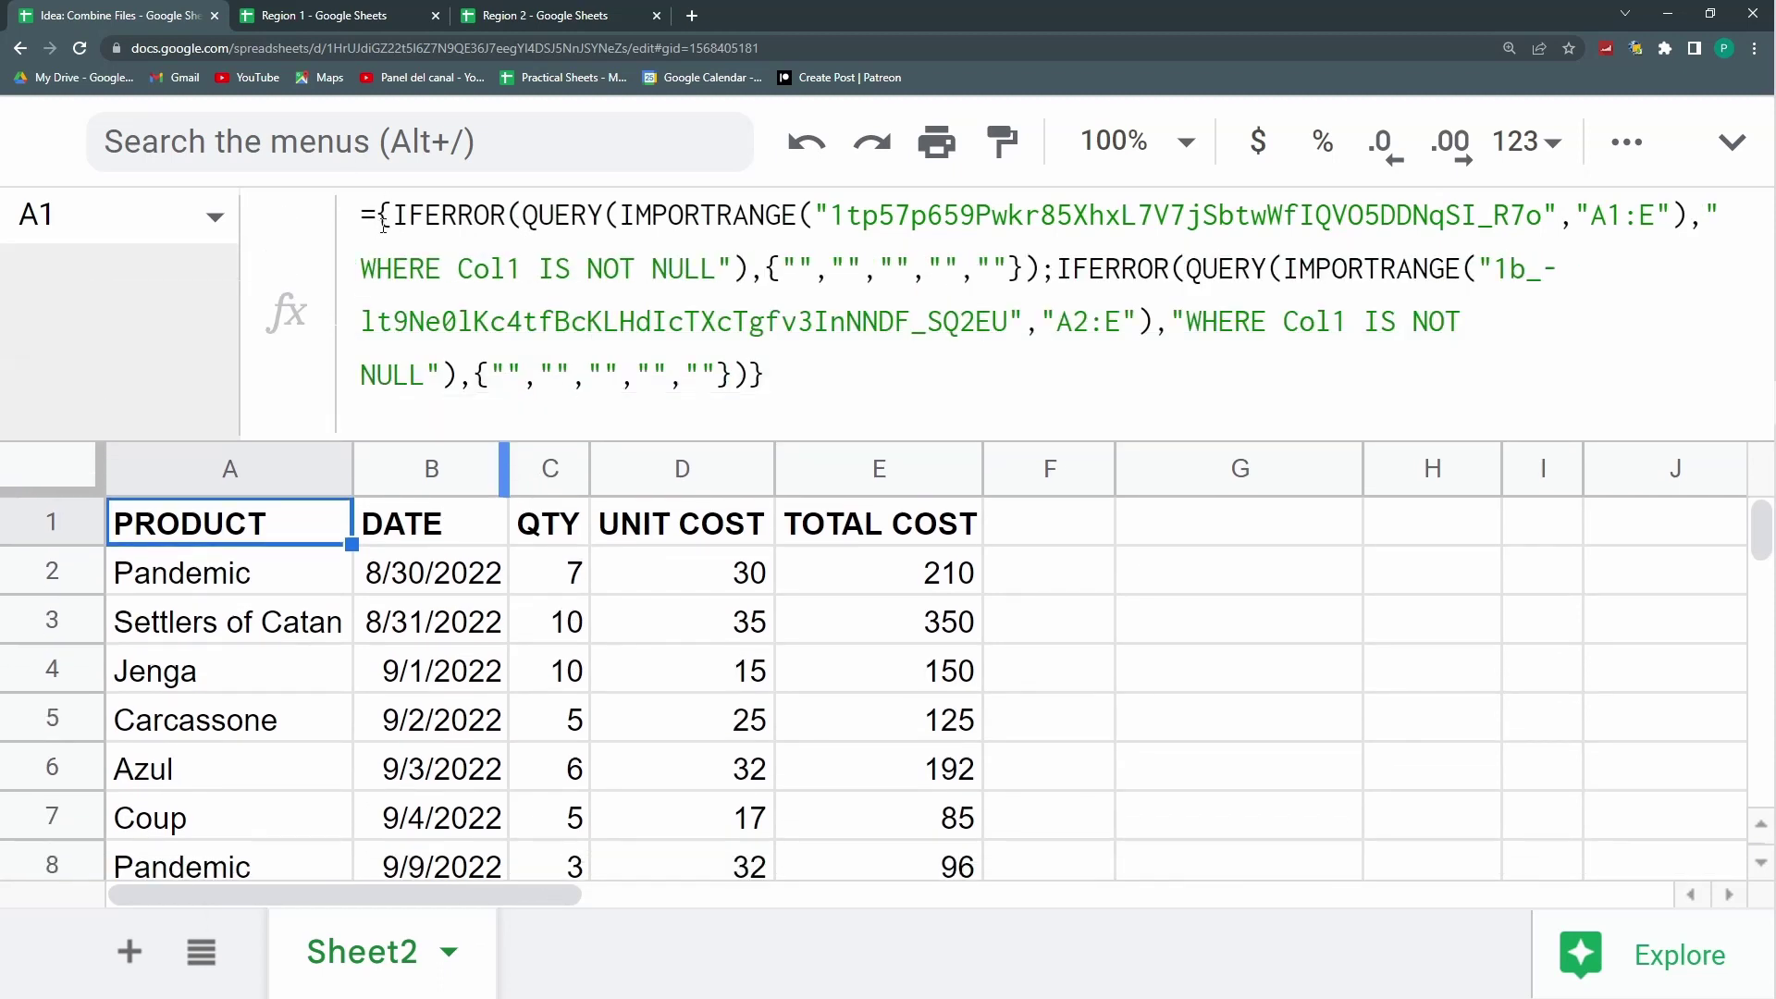
left_click_drag(388, 215, 1040, 270)
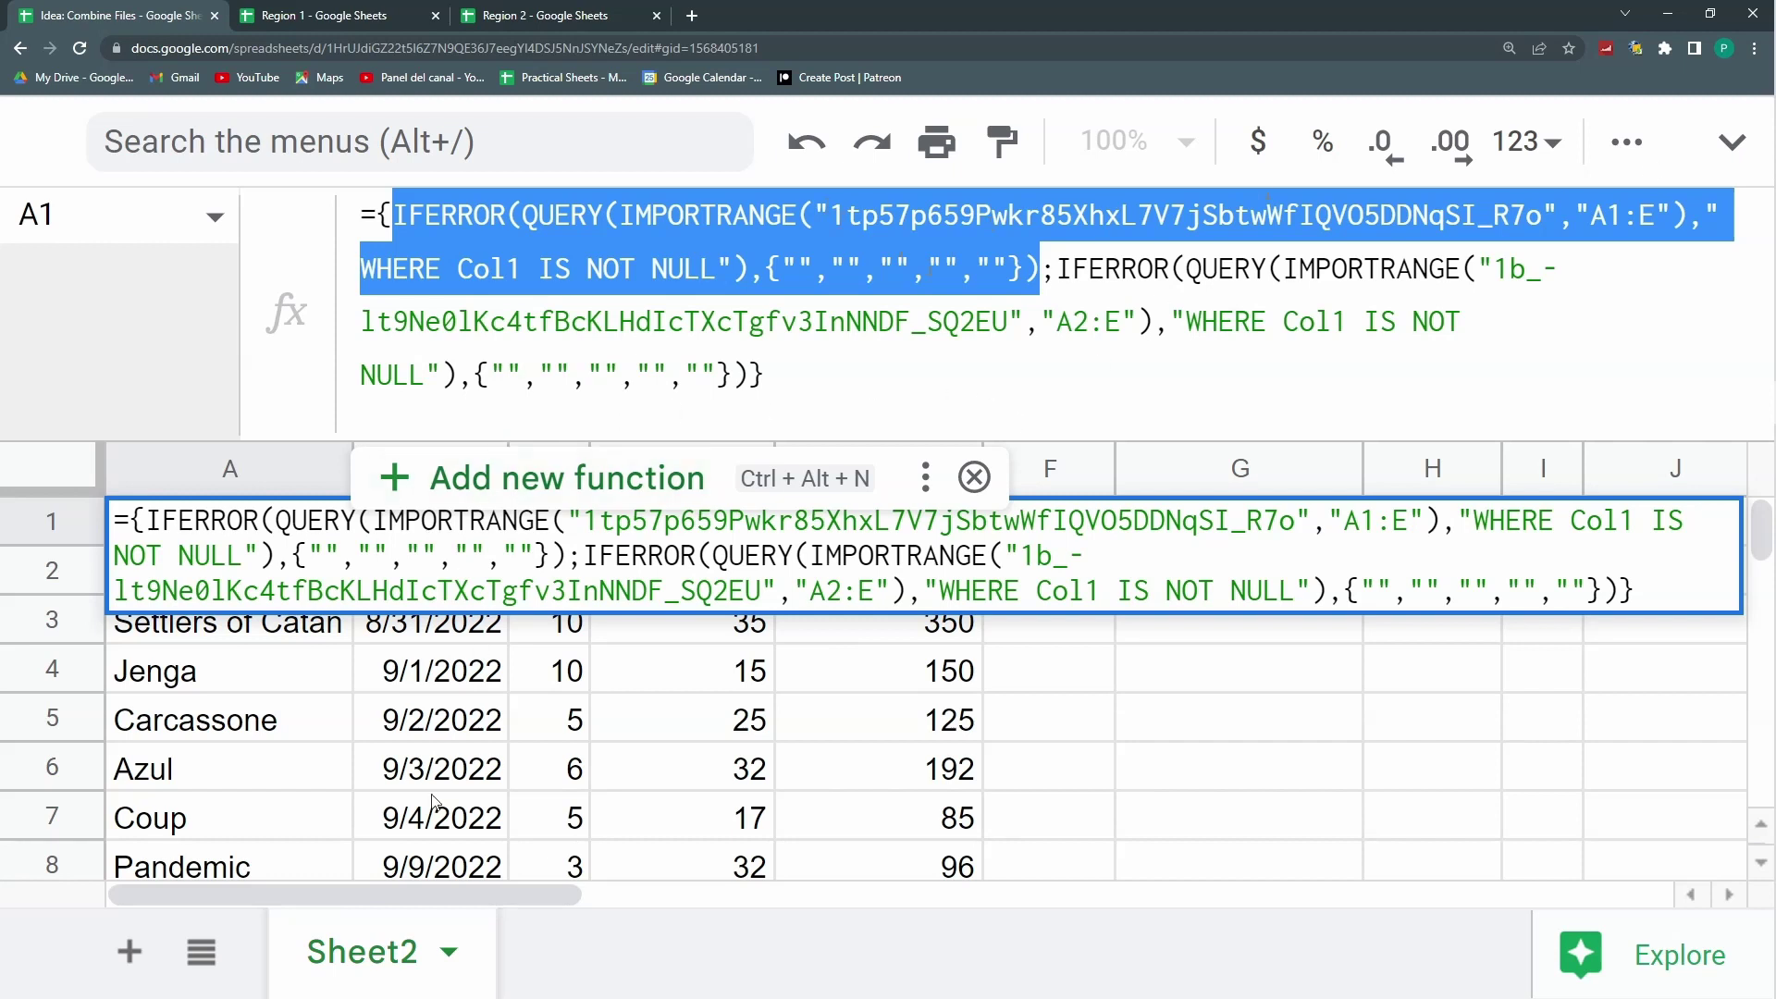
left_click(472, 722)
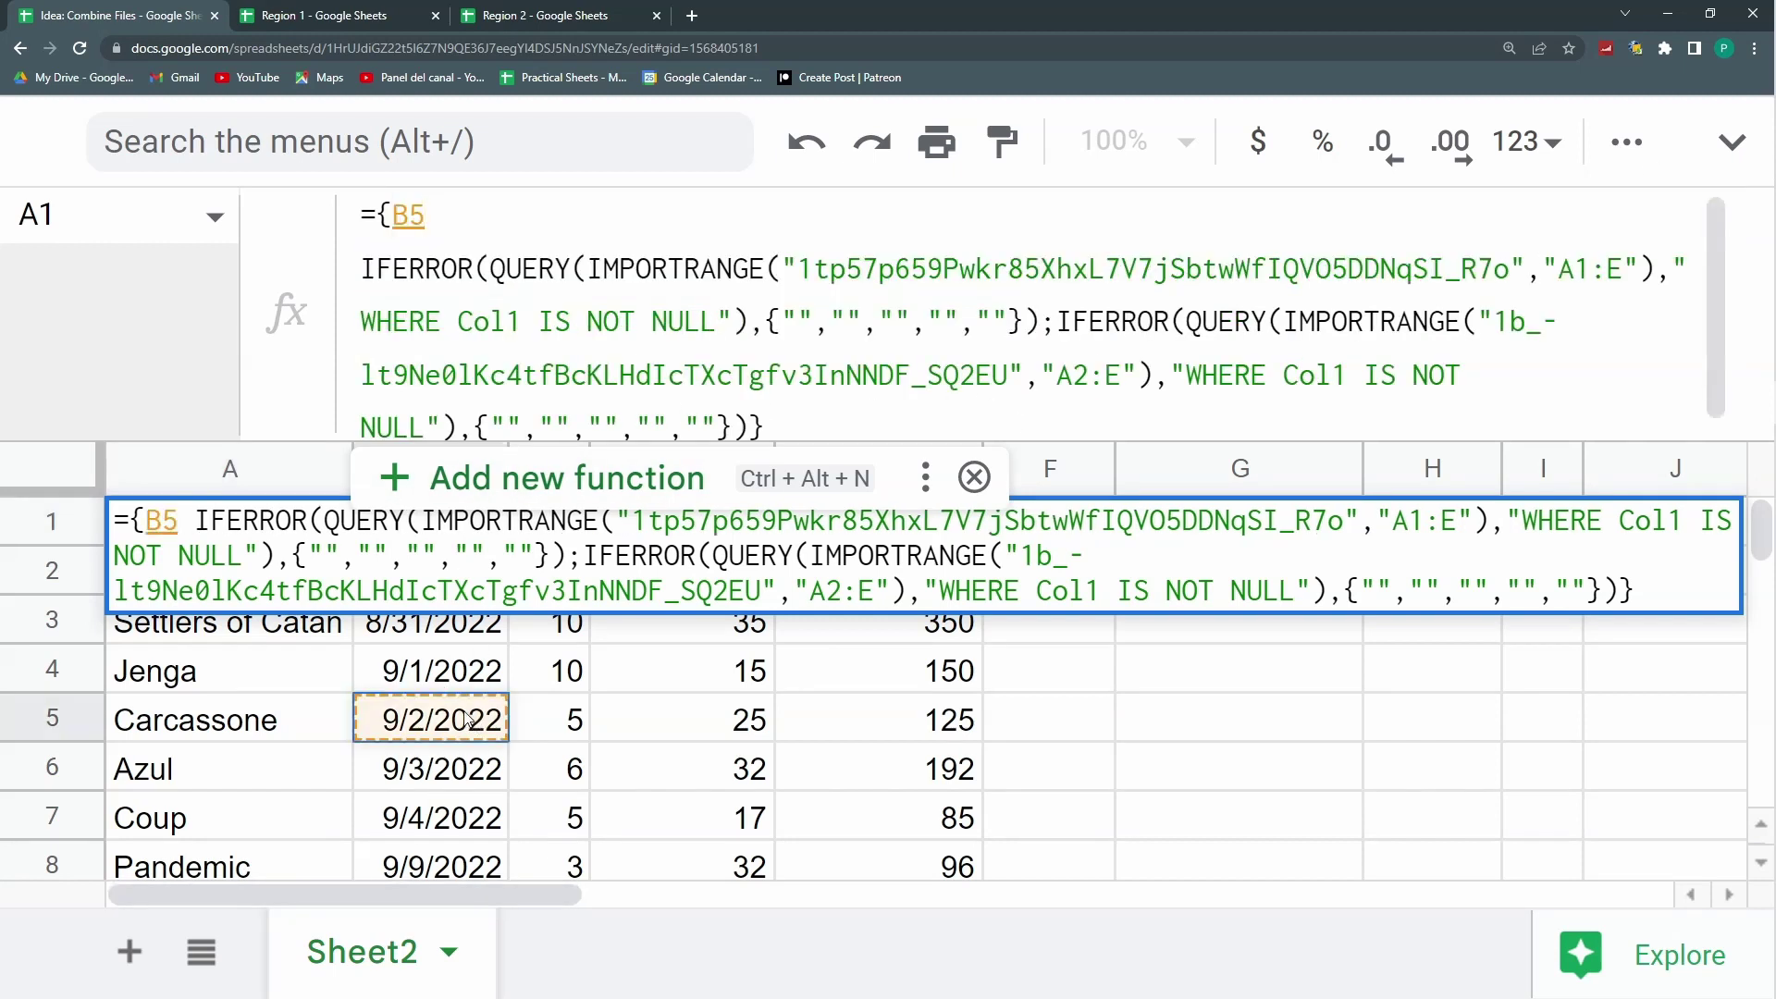
key("Escape")
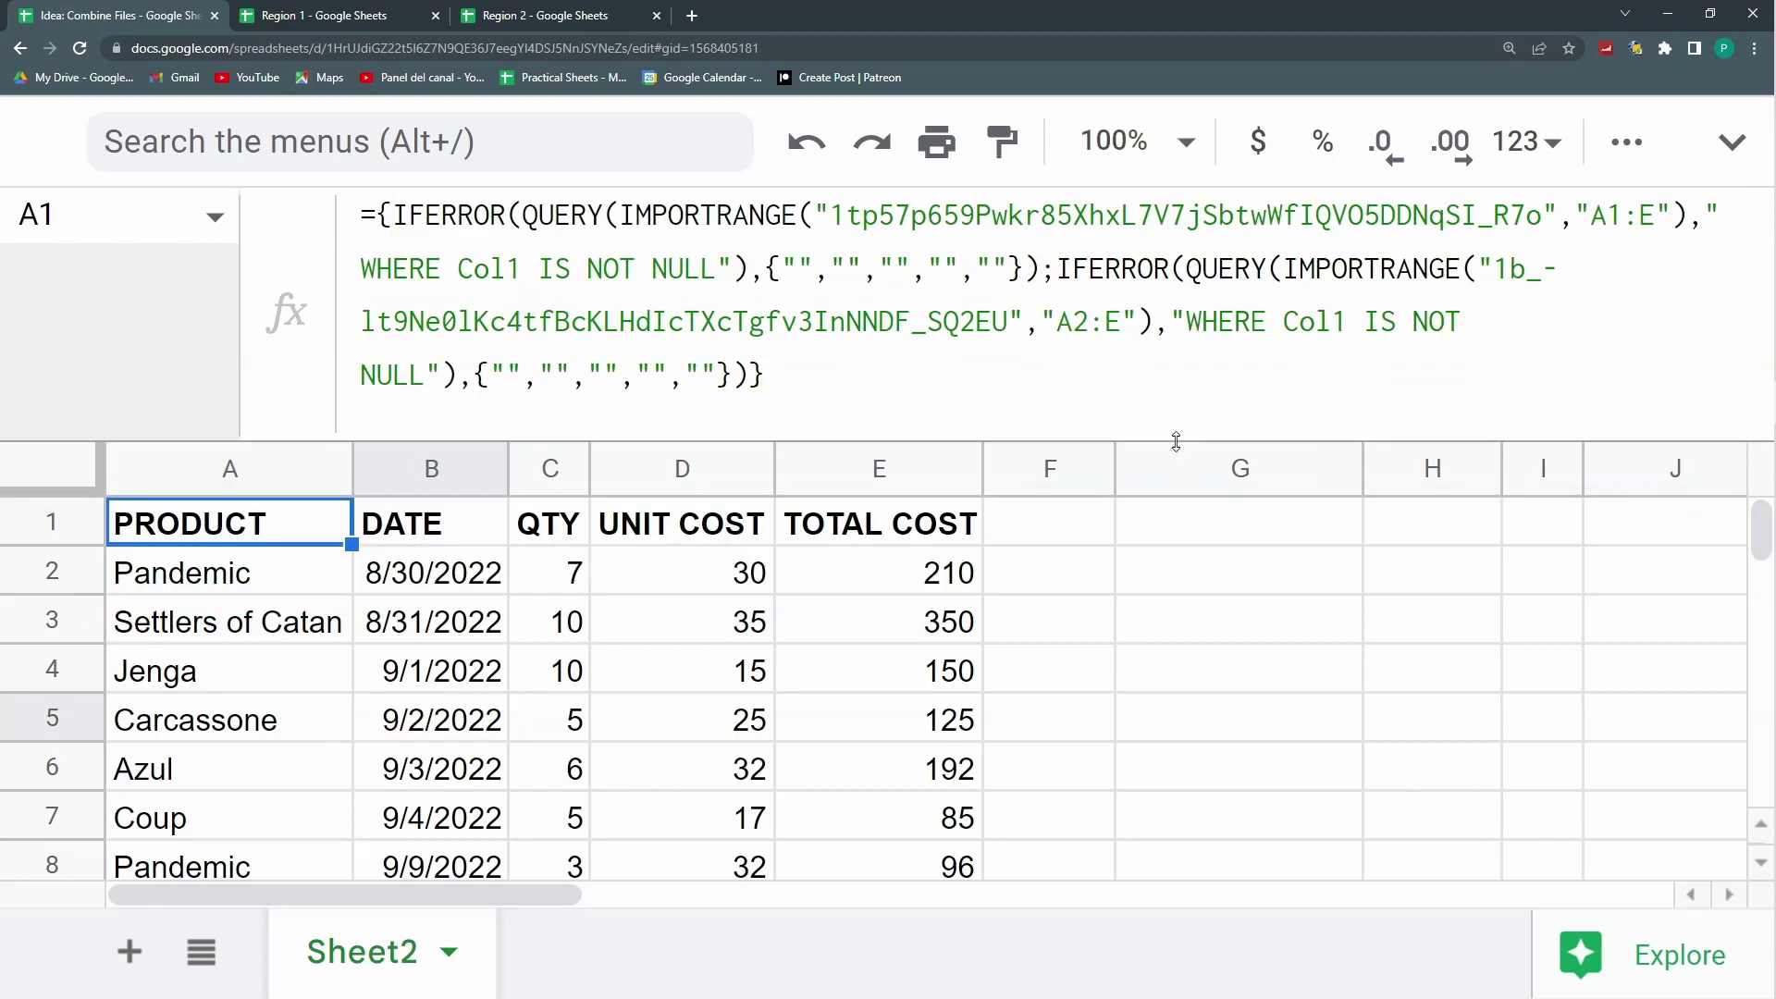
left_click_drag(1176, 441, 1199, 301)
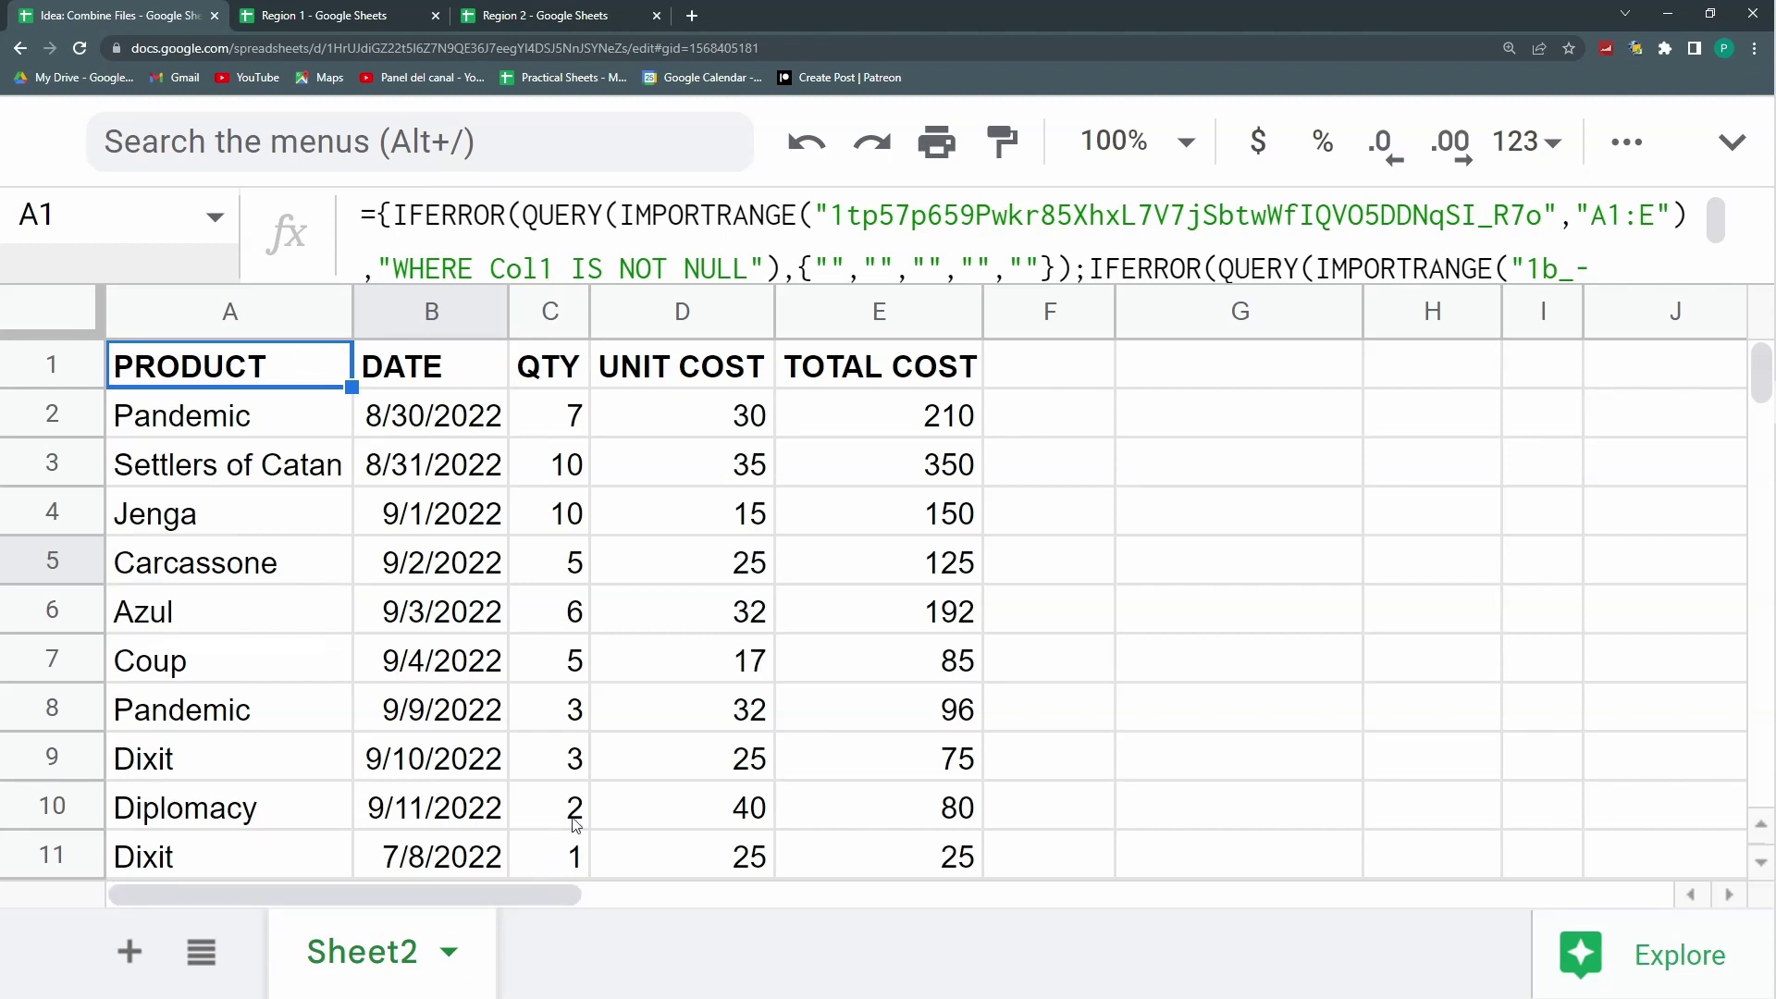
left_click(678, 639)
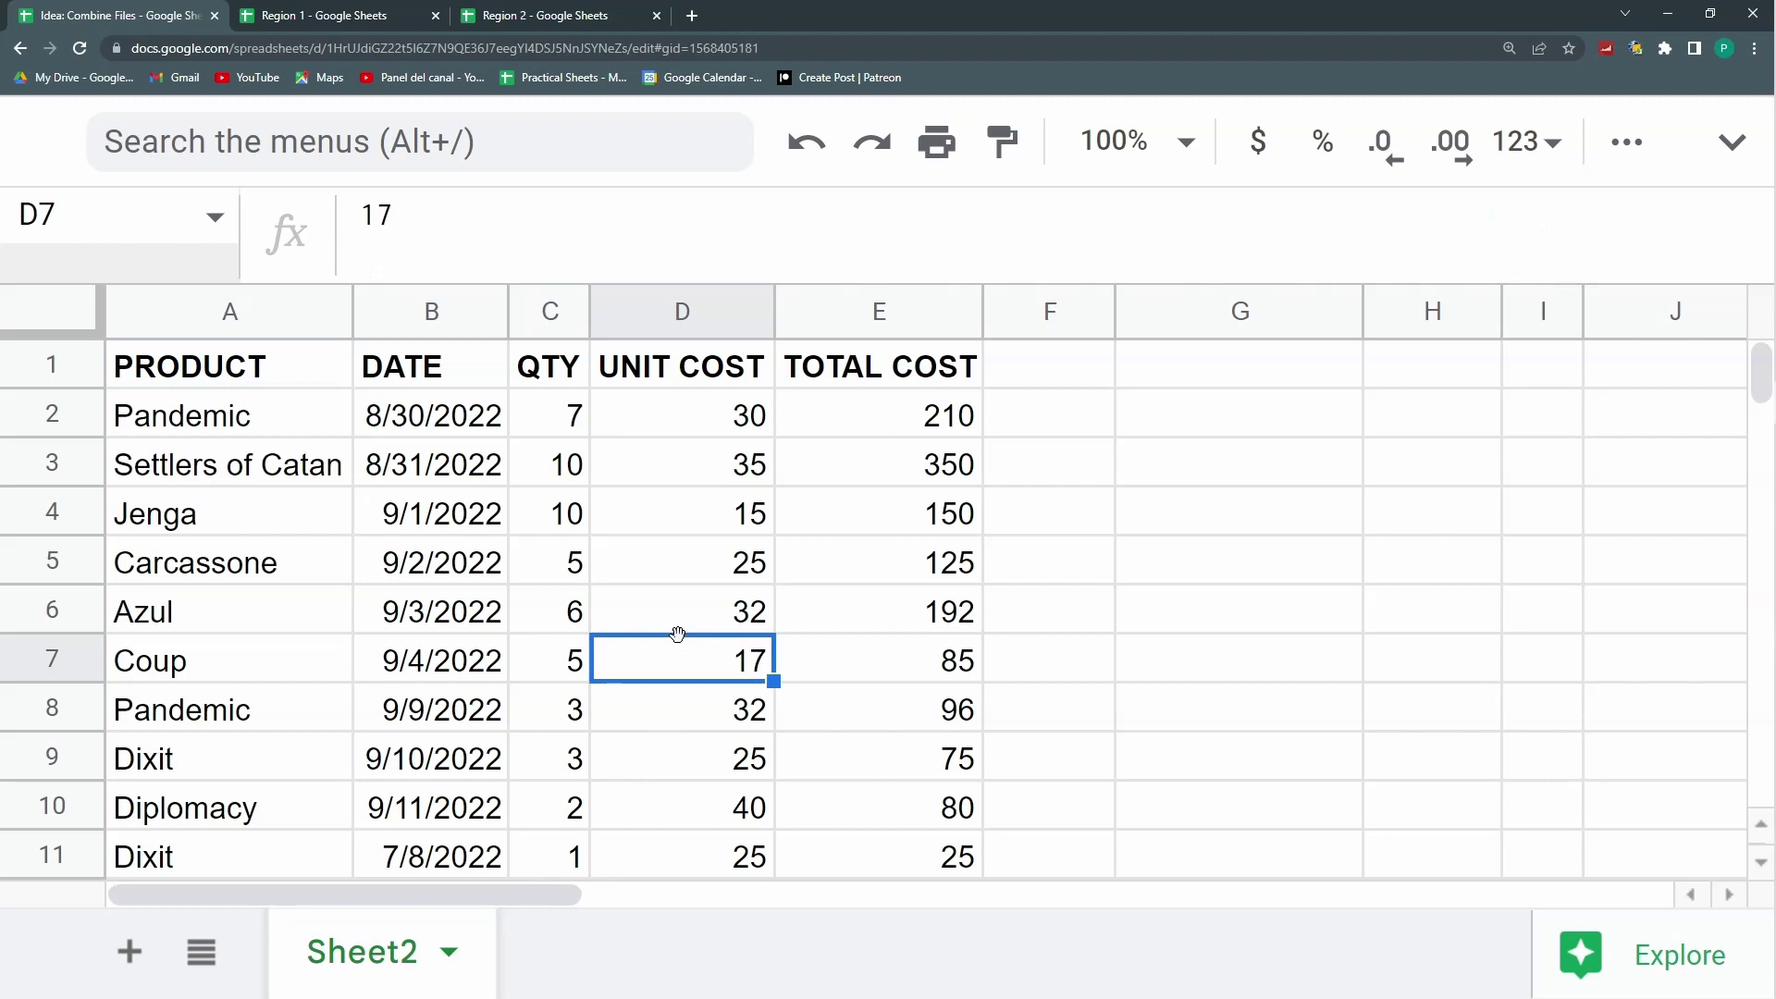